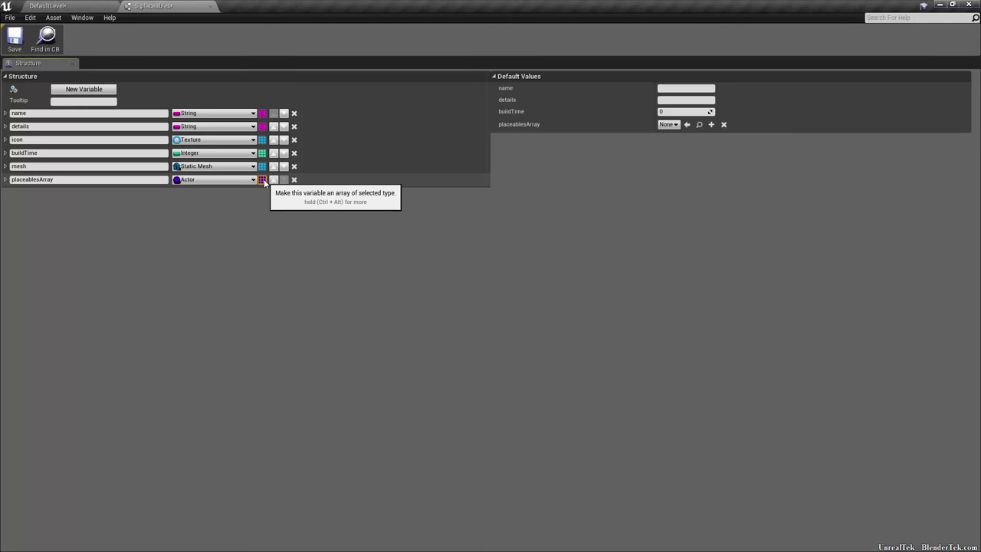
Turn the placeablesArray variable into an array and add a new structure variable named classToPlace.
left_click(263, 180)
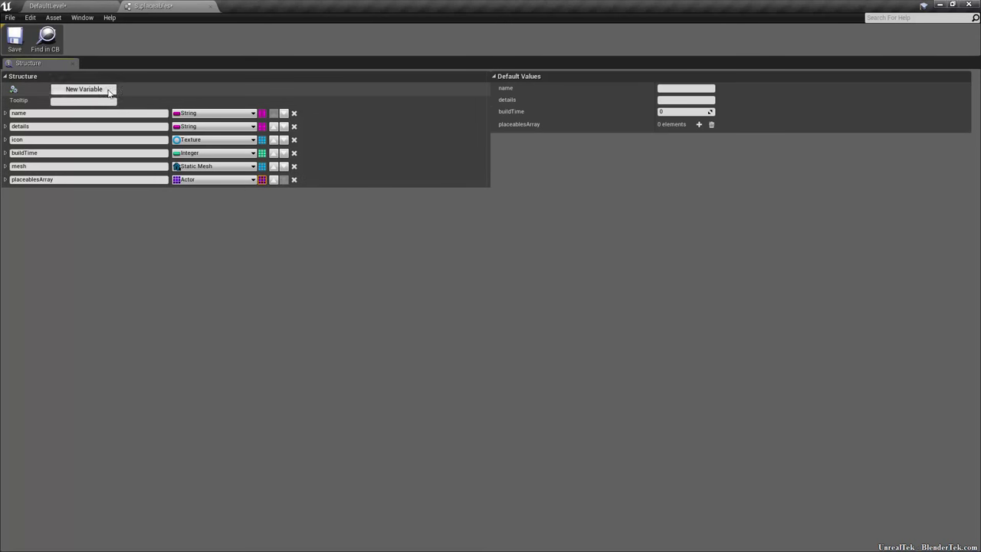
left_click(83, 89)
left_click(31, 192)
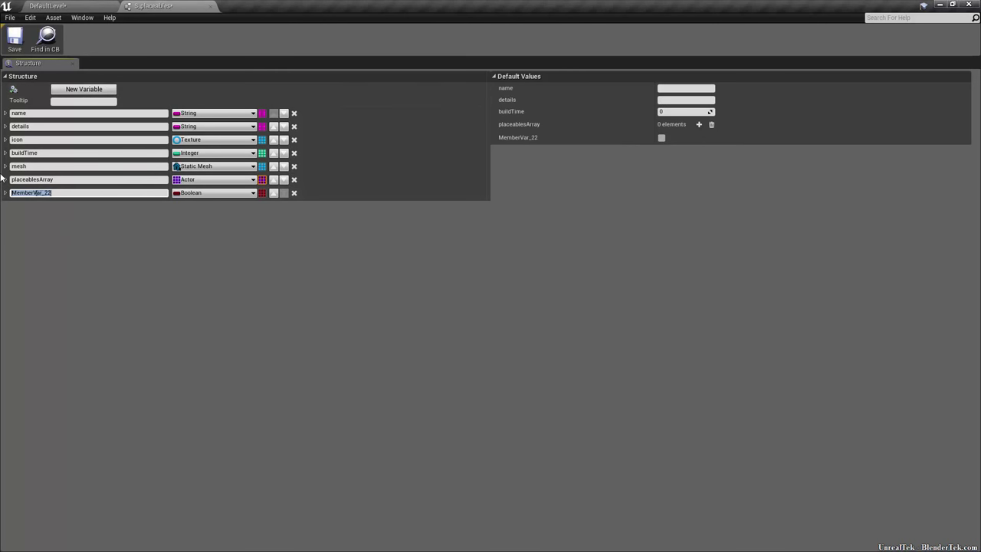
type("classToPlace")
key("Return")
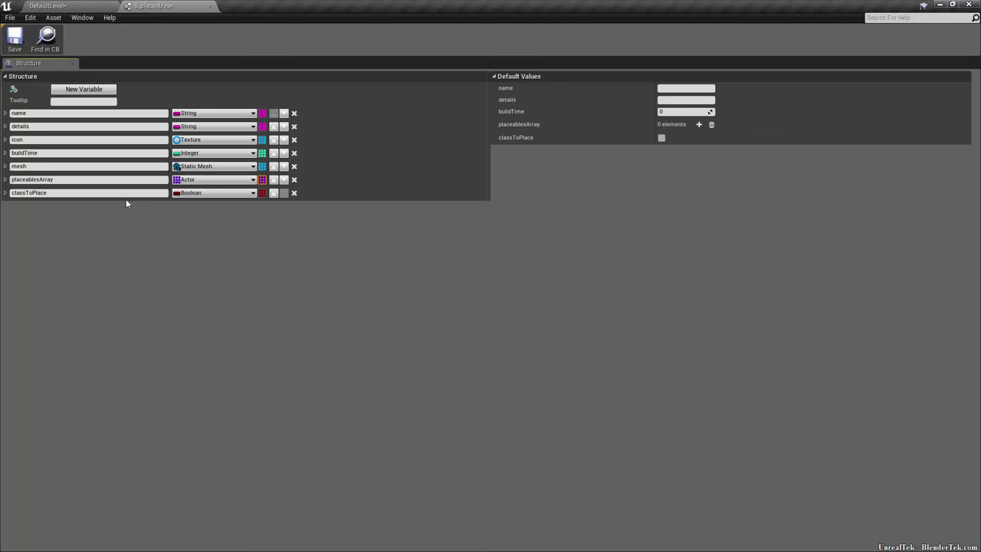
Set the classToPlace variable's type to the Actor class and save the structure.
left_click(223, 198)
type("ac")
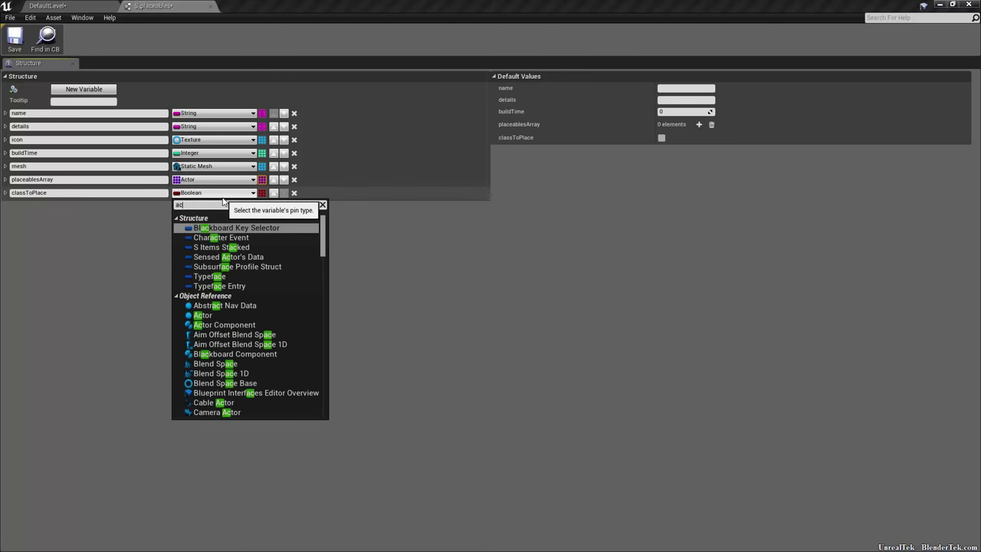
type("tor c")
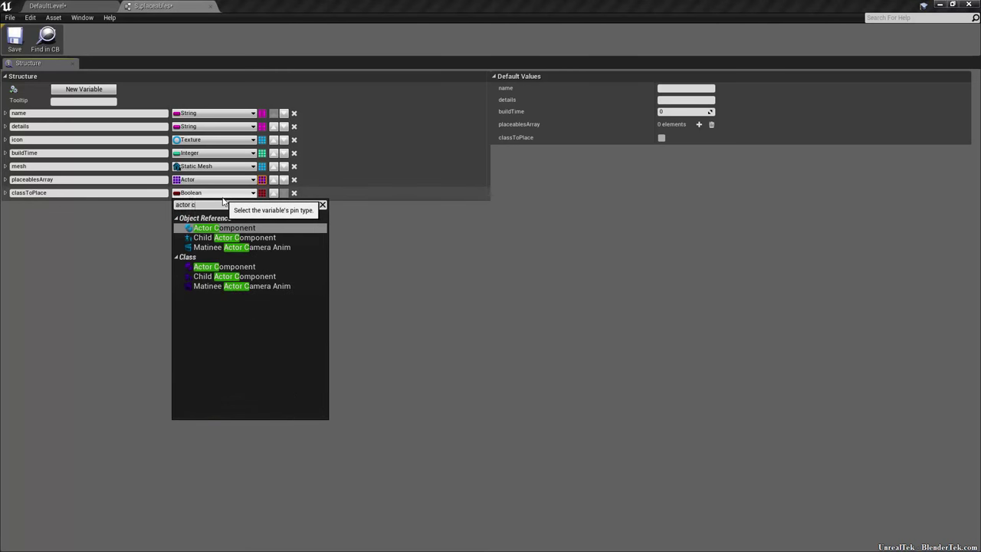
key("BackSpace")
key("BackSpace")
scroll(298, 293, "down", 6)
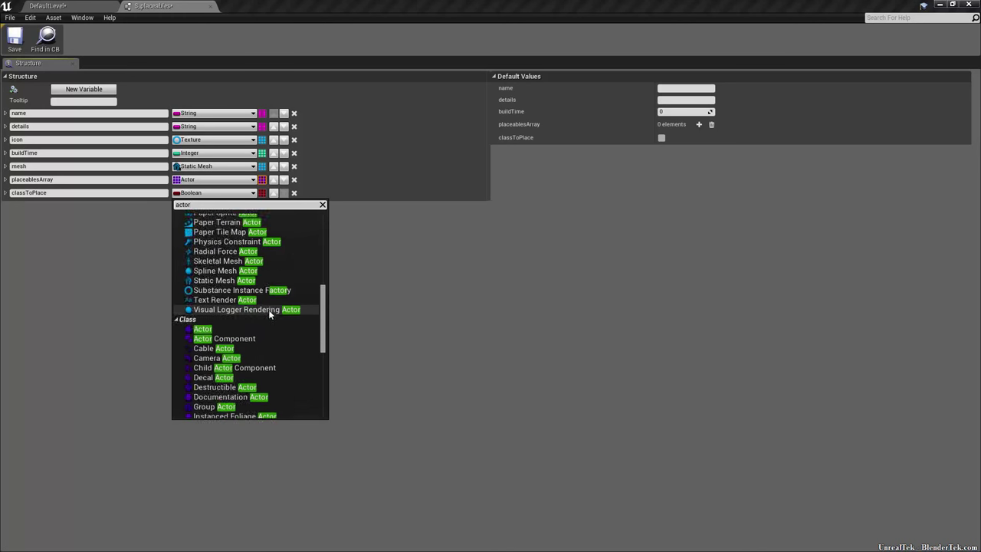
scroll(268, 310, "down", 2)
left_click(265, 263)
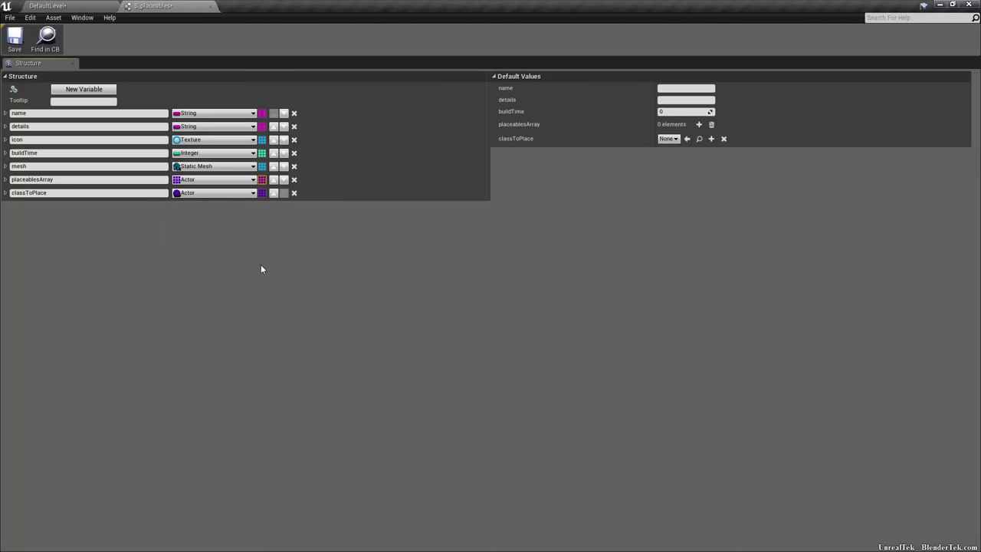
left_click(21, 40)
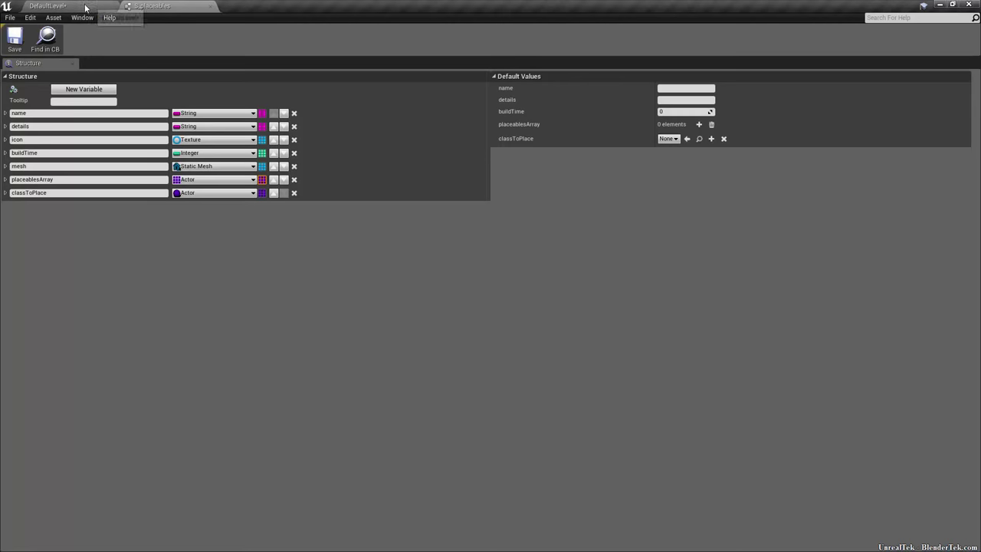
Create an Actor blueprint class named BP_placeablesMaster in the level editor's Placeables content folder.
left_click(86, 9)
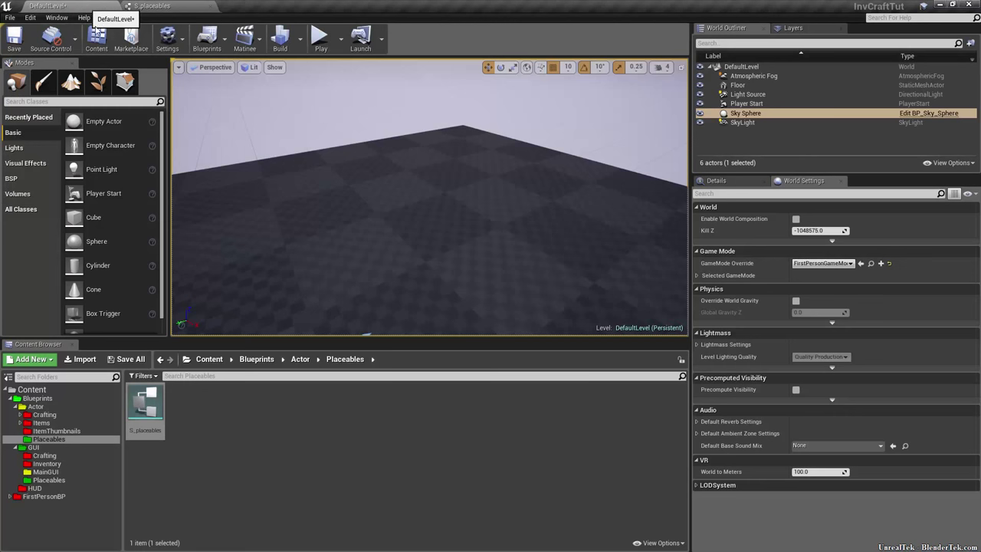
right_click(202, 418)
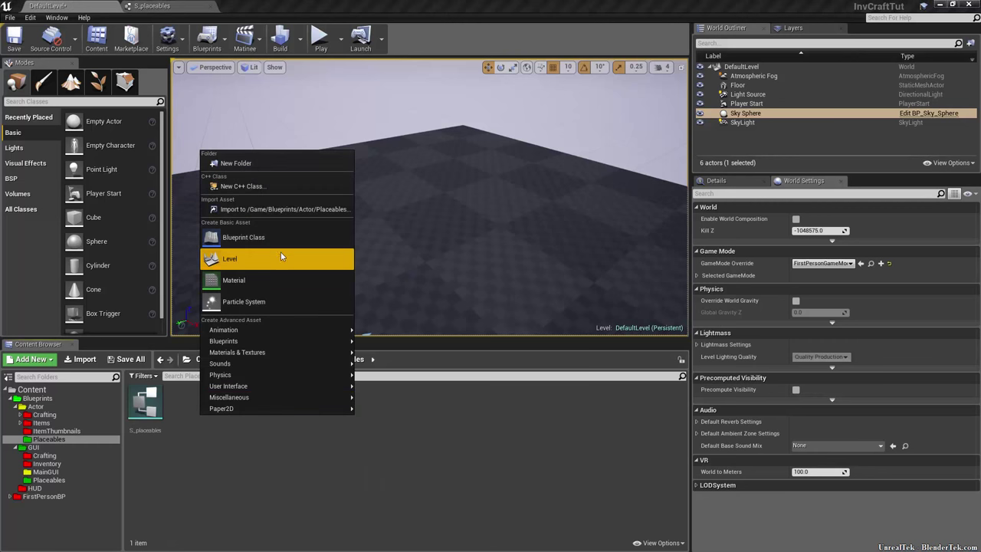
right_click(228, 414)
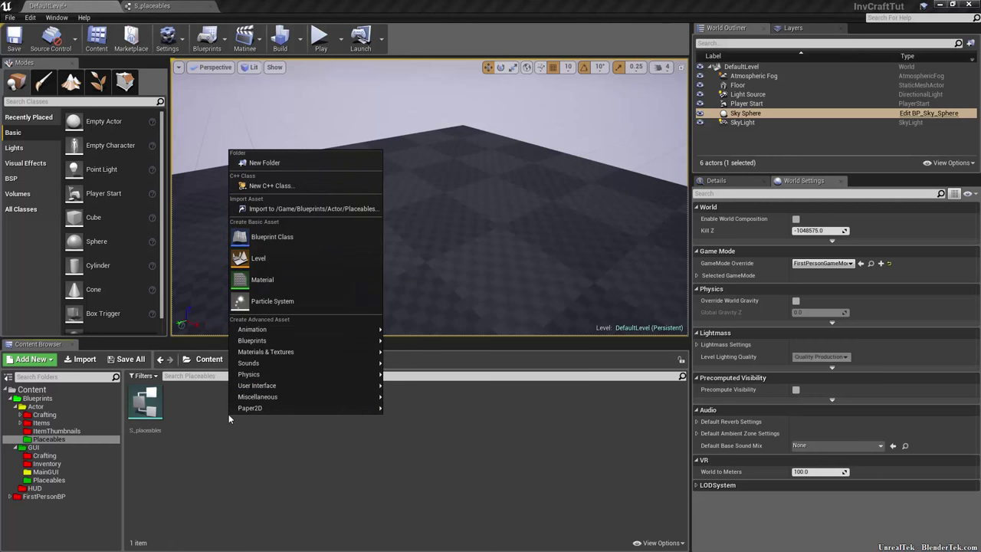
left_click(279, 243)
left_click(397, 184)
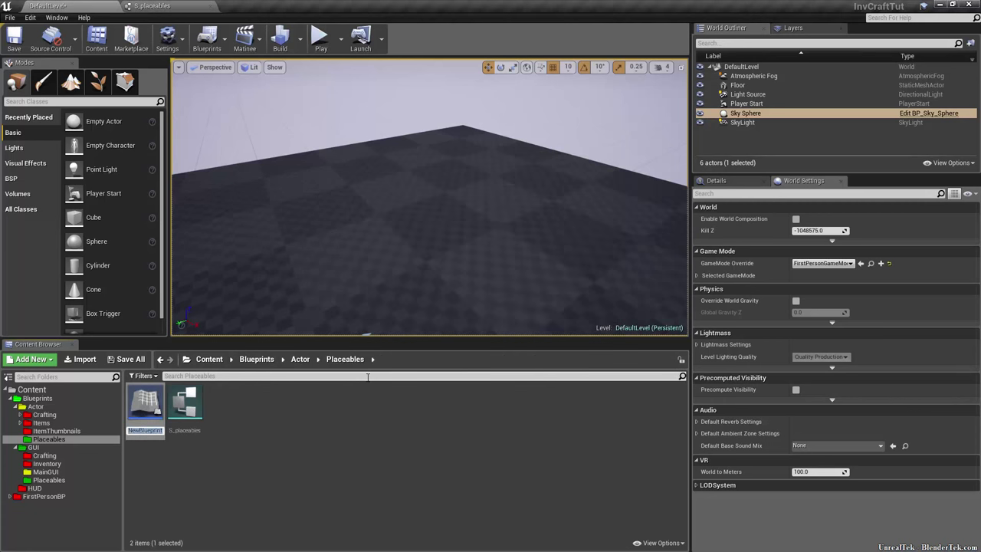
type("BP_")
type("plac")
type("eablesMast")
type("er")
key("Return")
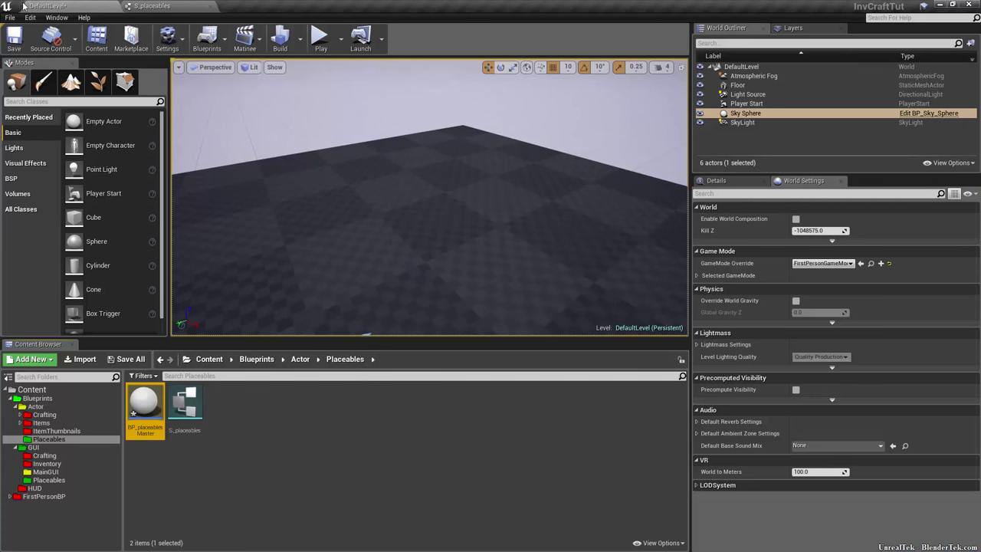
Look through the Items and Crafting folders and examine the asset actions for BP_placeablesMaster in the Placeables folder.
left_click(41, 422)
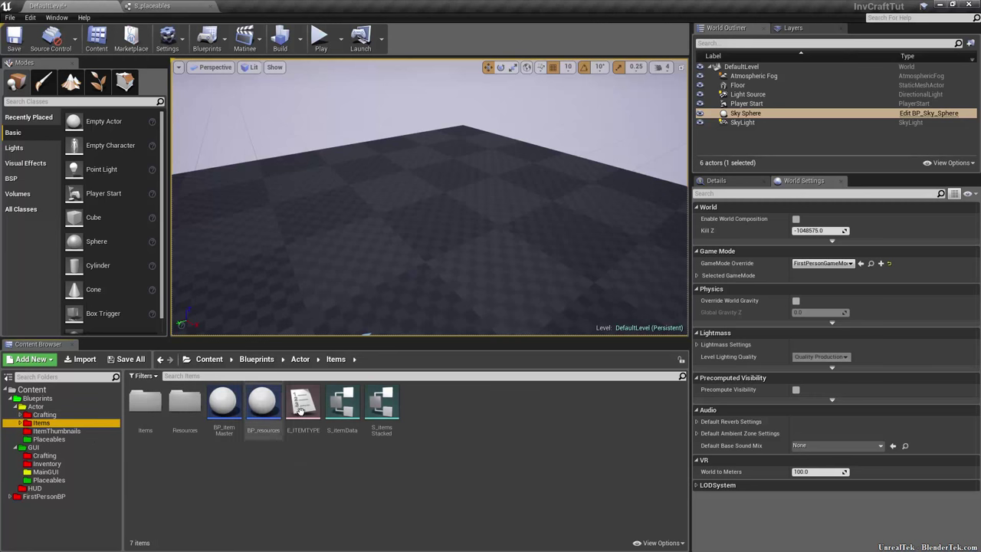
left_click(103, 415)
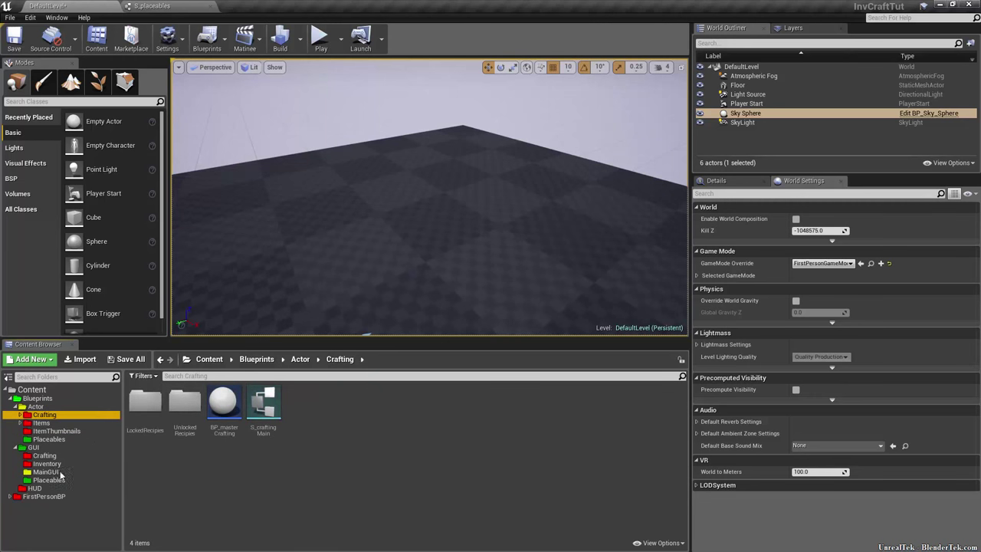
left_click(62, 439)
left_click(145, 402)
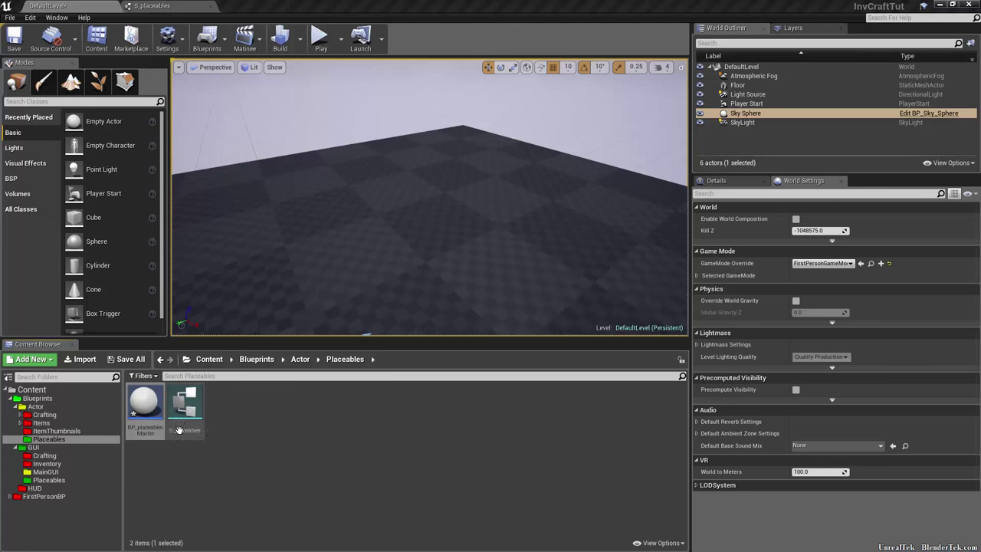
right_click(144, 416)
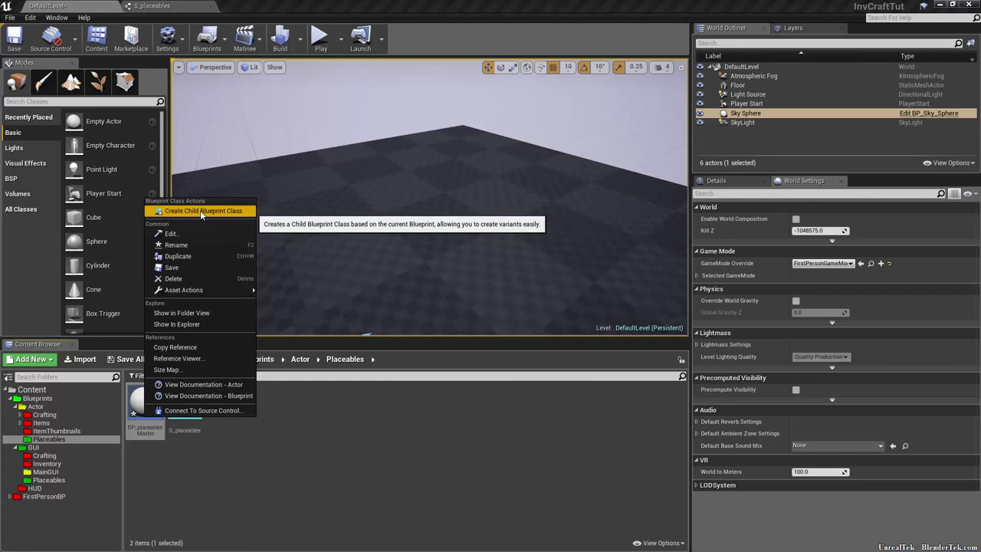
left_click(236, 511)
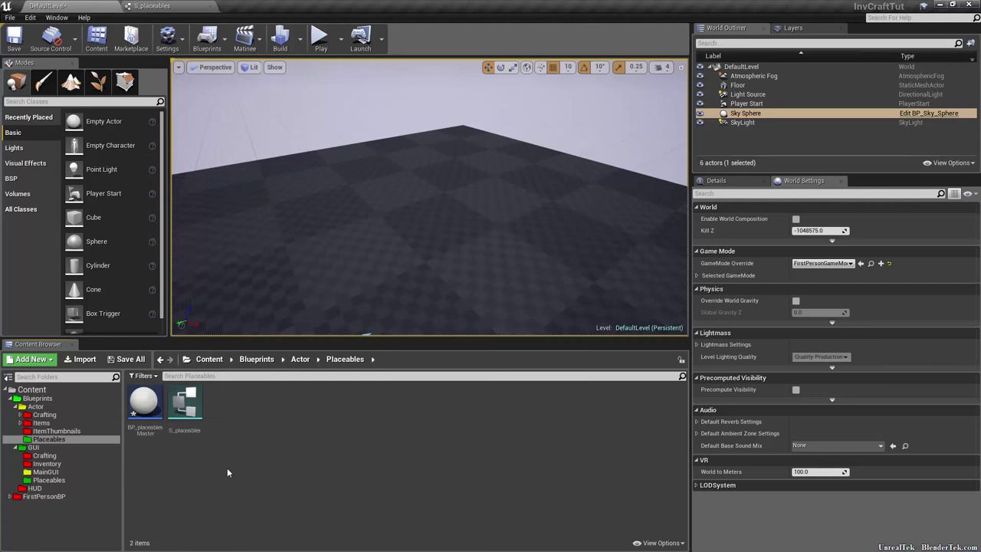
left_click(147, 410)
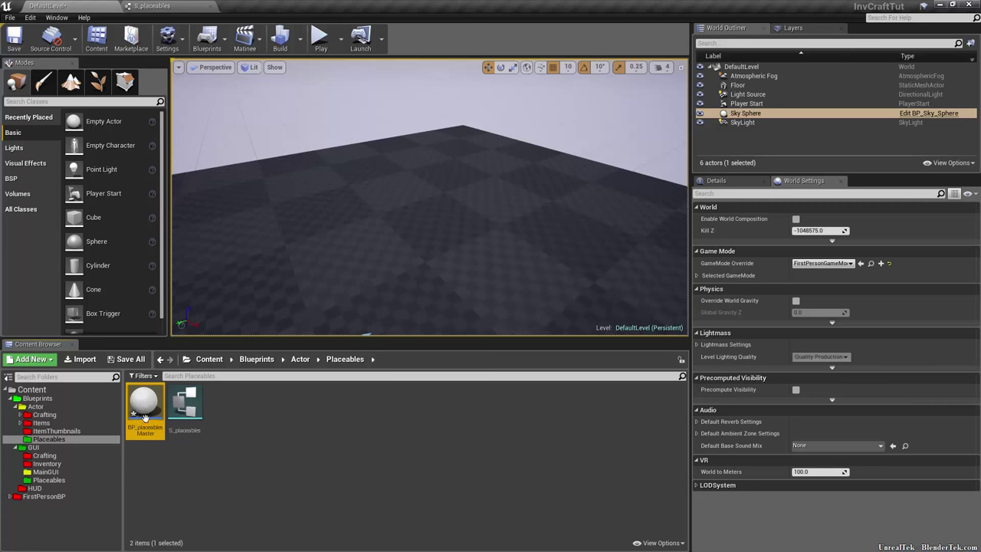
mouse_move(154, 438)
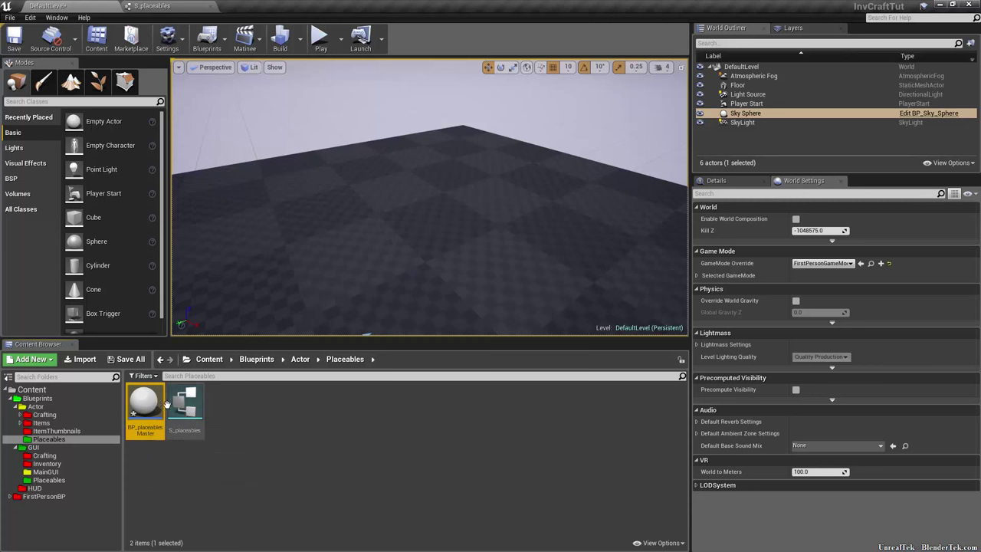
Open BP_placeablesMaster and add a variable named S_placeablesMain of the S Placeables structure type.
double_click(143, 417)
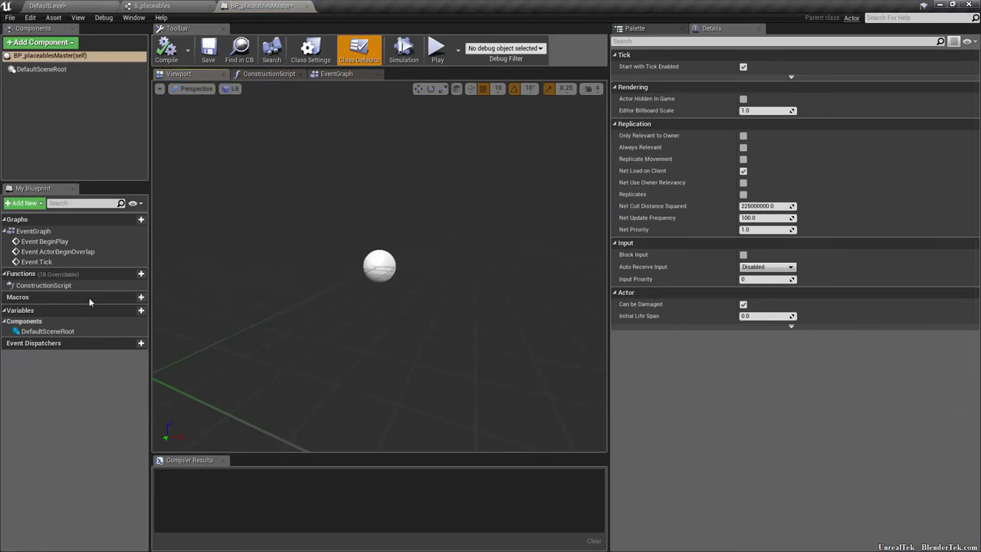
mouse_move(139, 311)
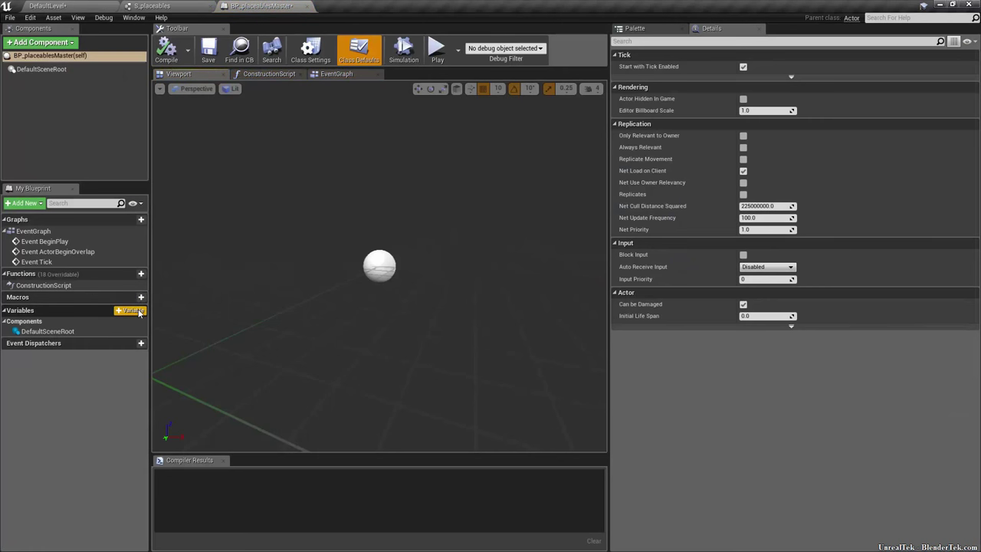
left_click(131, 310)
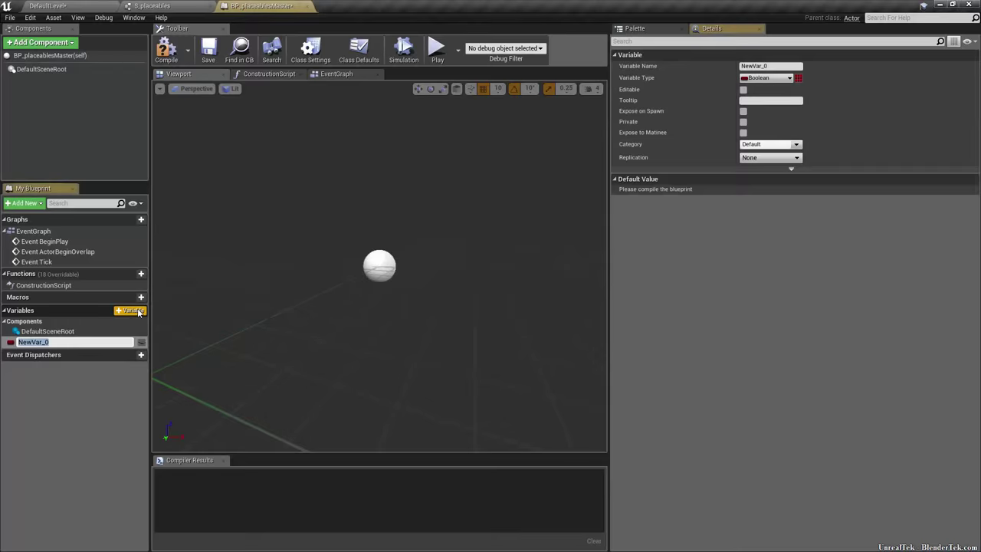
type("S_")
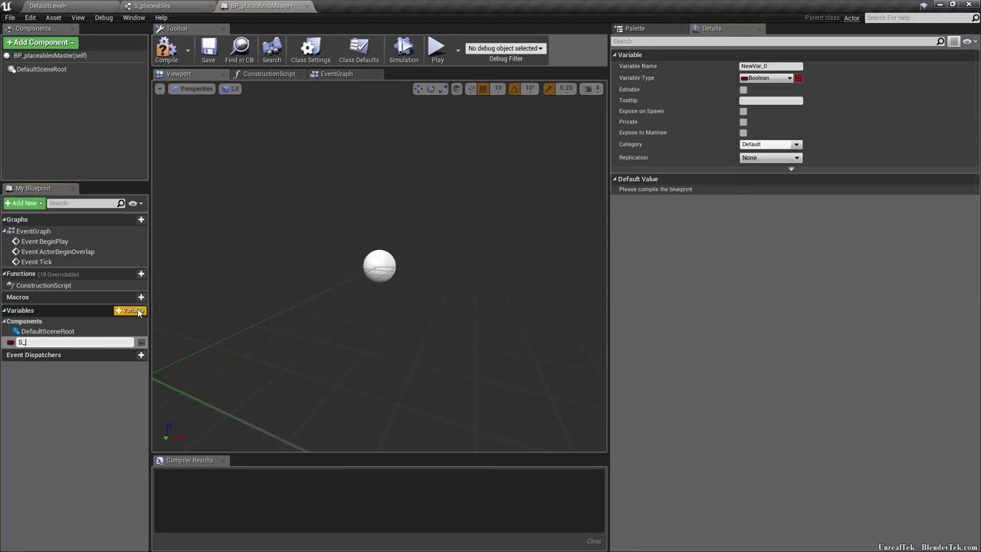
type("placeablesMain")
key("Return")
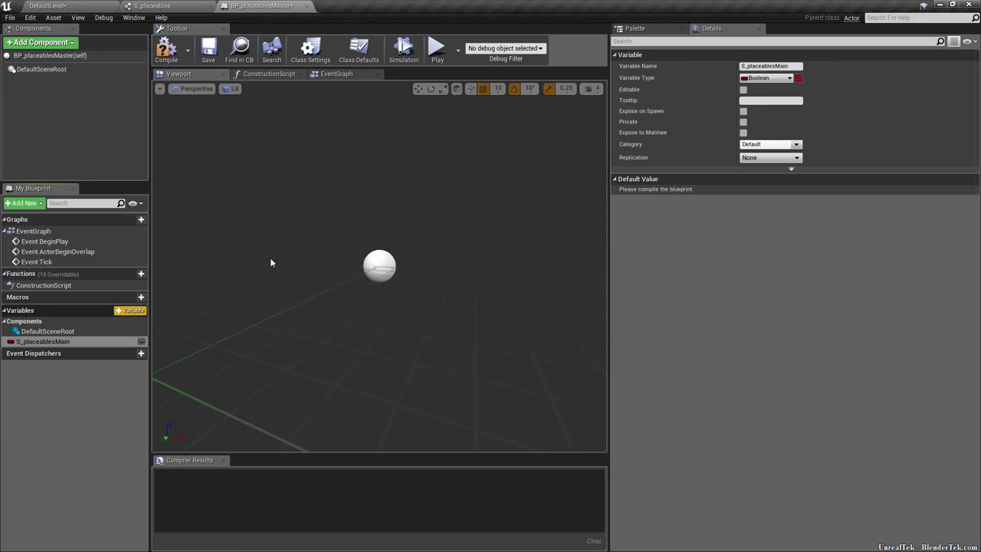
left_click(768, 81)
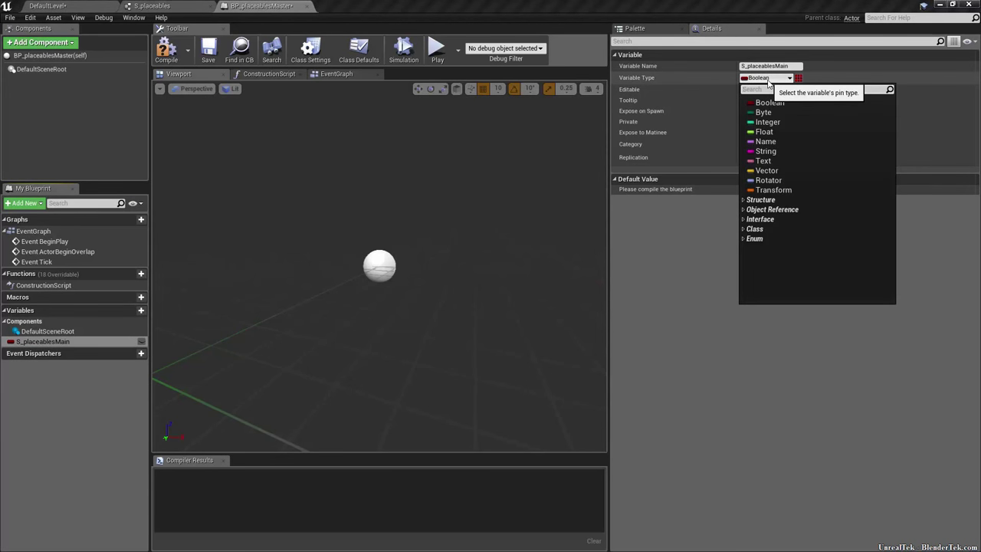
type("S_")
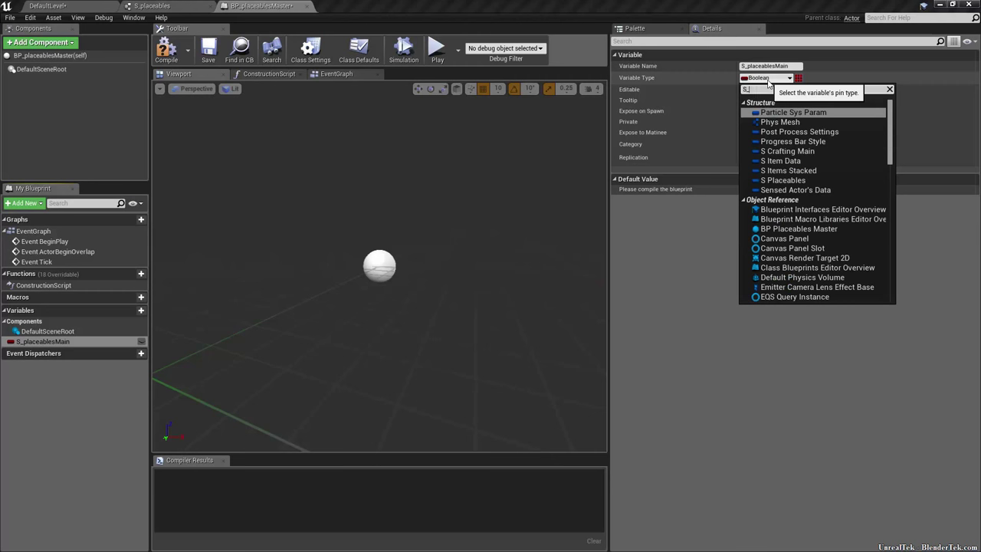
left_click(827, 179)
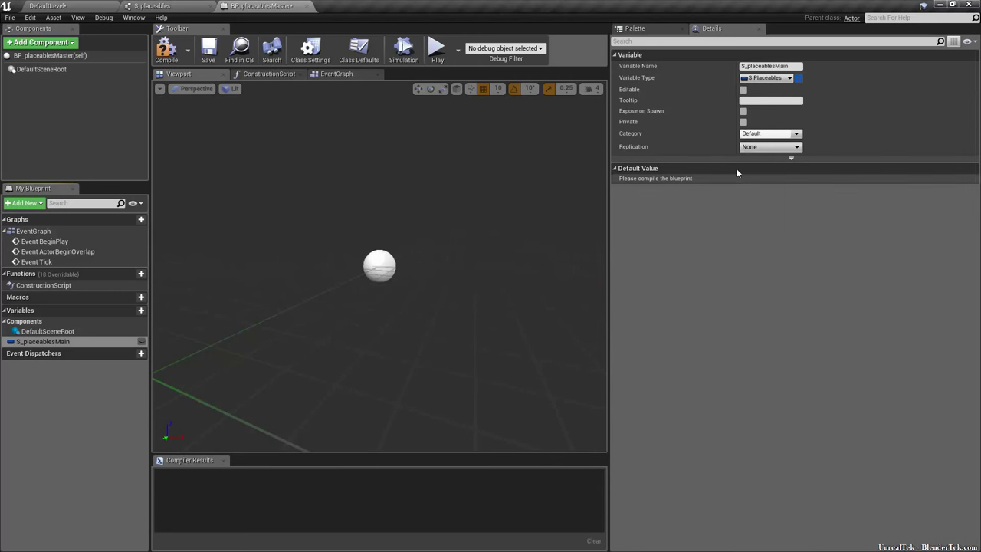
Make S_placeablesMain editable and give it the tooltip "All the info about the structure".
left_click(743, 89)
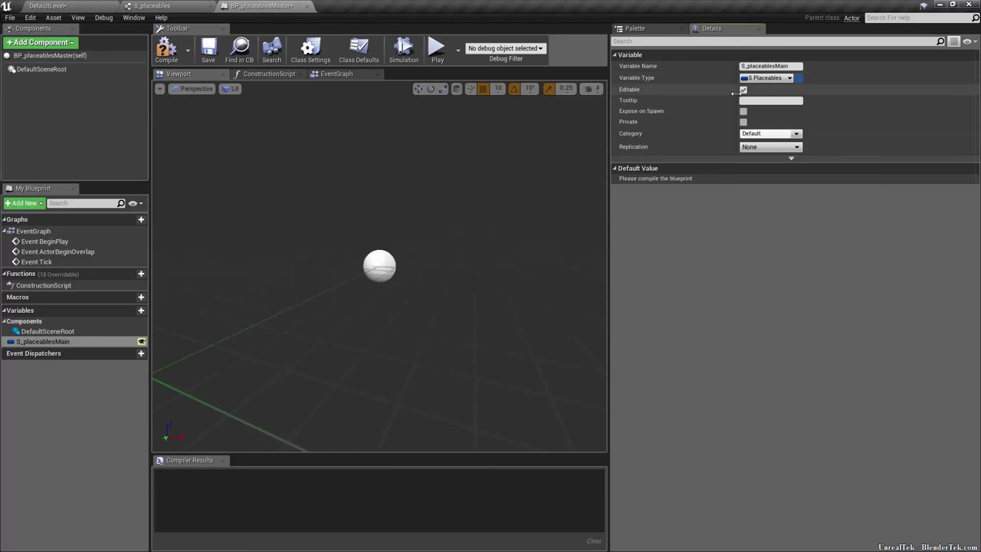
left_click(762, 101)
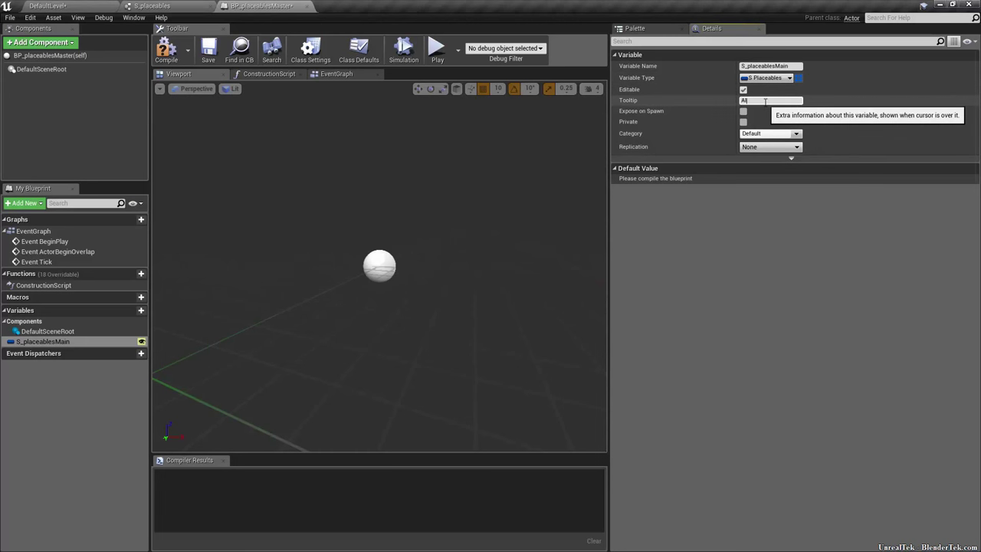
type("All the info about the structure")
left_click(176, 264)
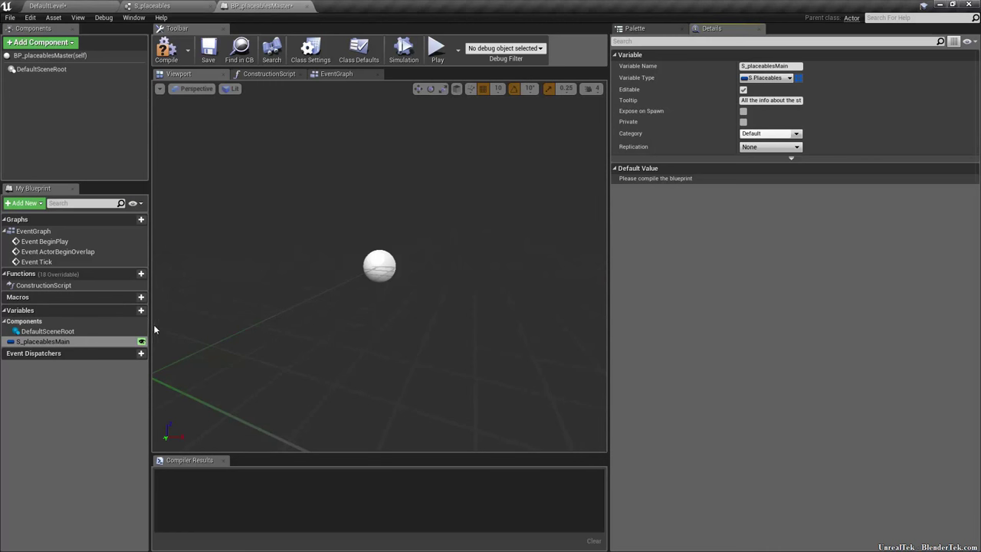
Add a Static Mesh component named StrucetureMesh and make it the root in place of DefaultSceneRoot.
left_click(54, 44)
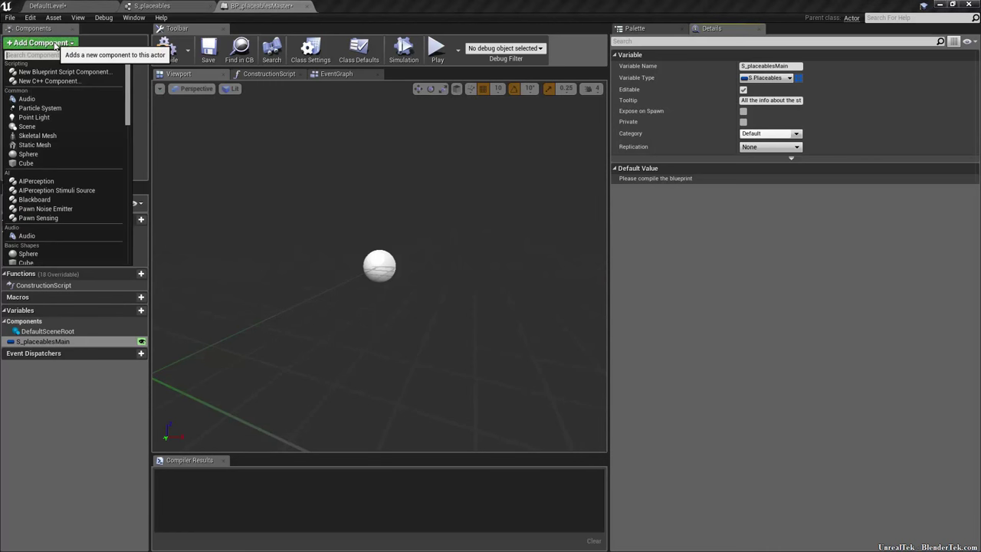
left_click(69, 145)
type("Struce")
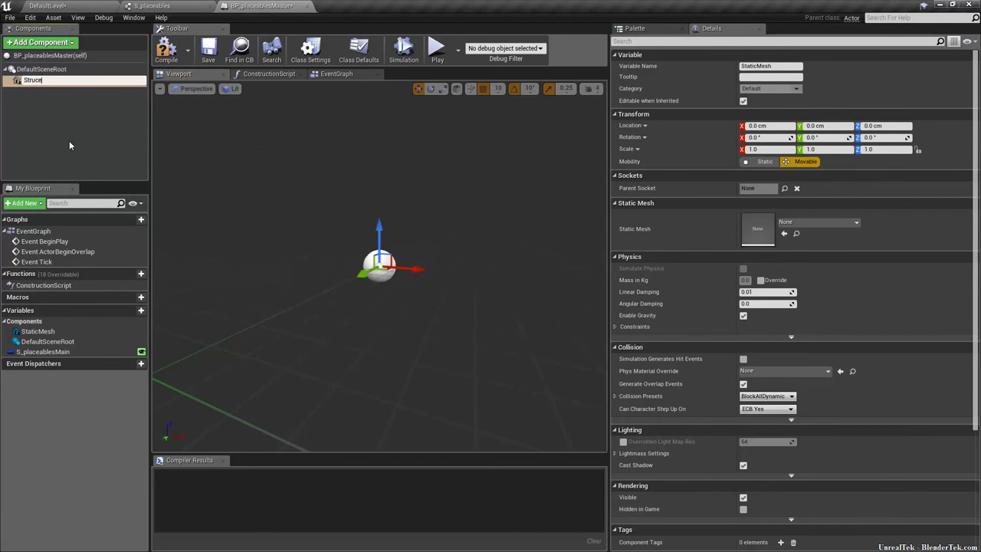
type("tureMesh")
key("Return")
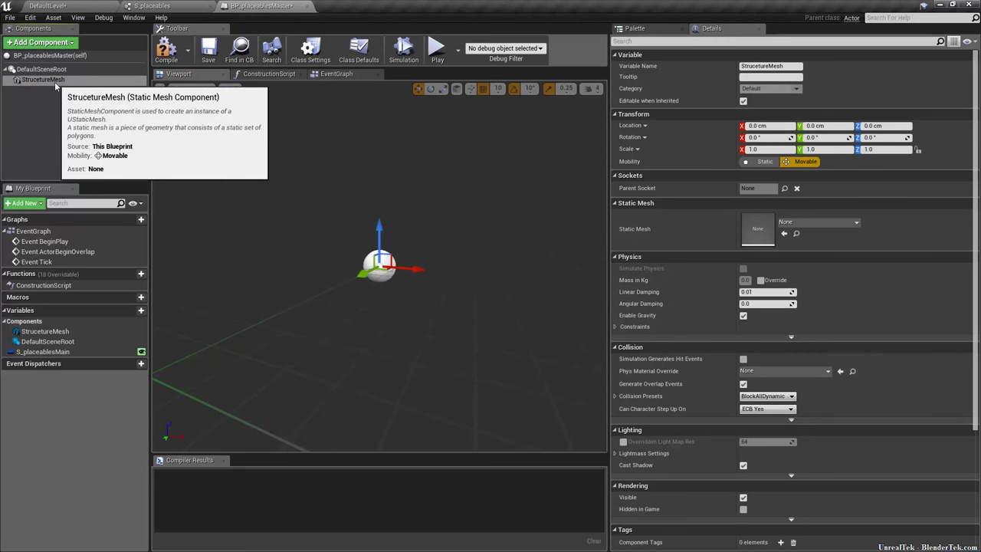
left_click(54, 81)
mouse_move(51, 86)
left_mouse_down()
mouse_move(25, 99)
mouse_move(28, 75)
mouse_move(41, 69)
left_mouse_up()
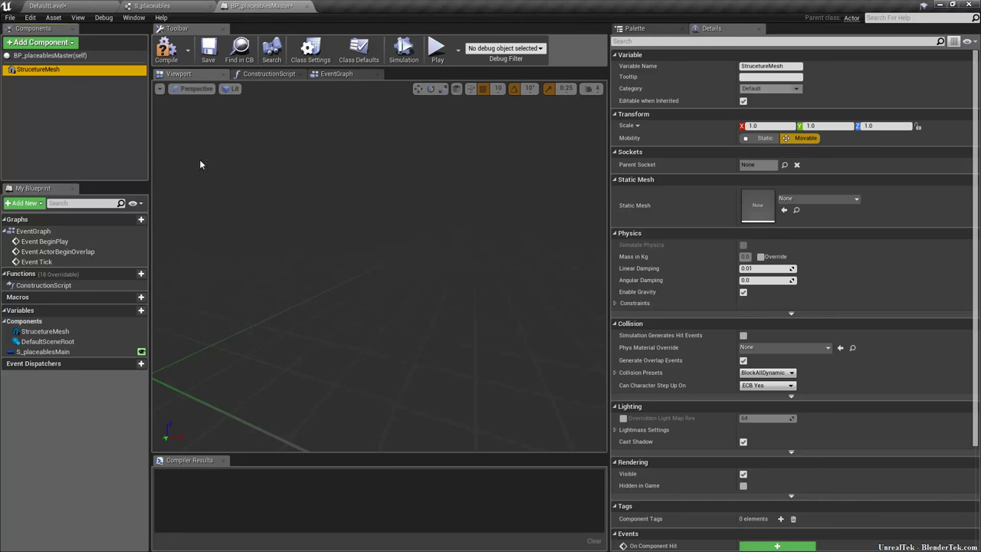
Correct the static mesh component's name to StructureMesh.
left_click(40, 70)
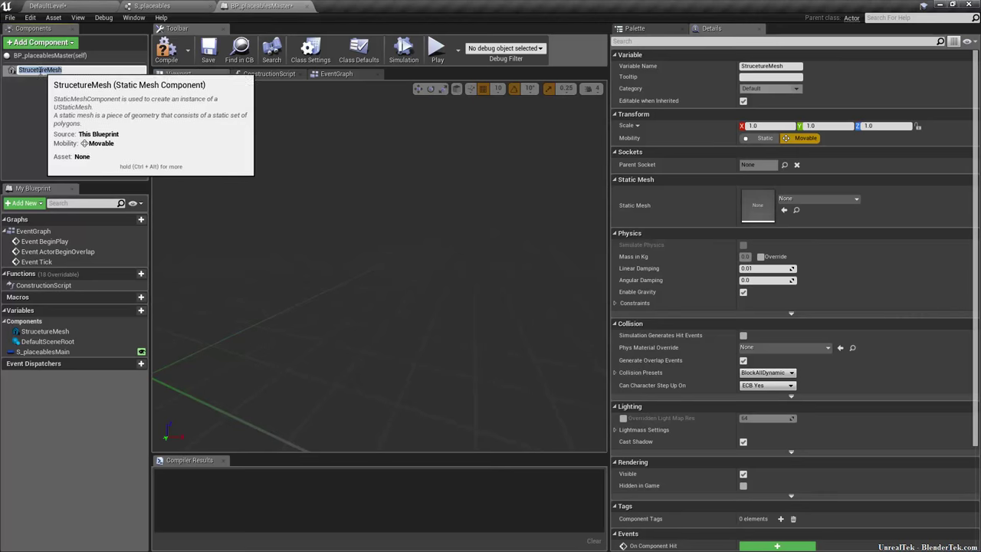
left_click(36, 70)
key("BackSpace")
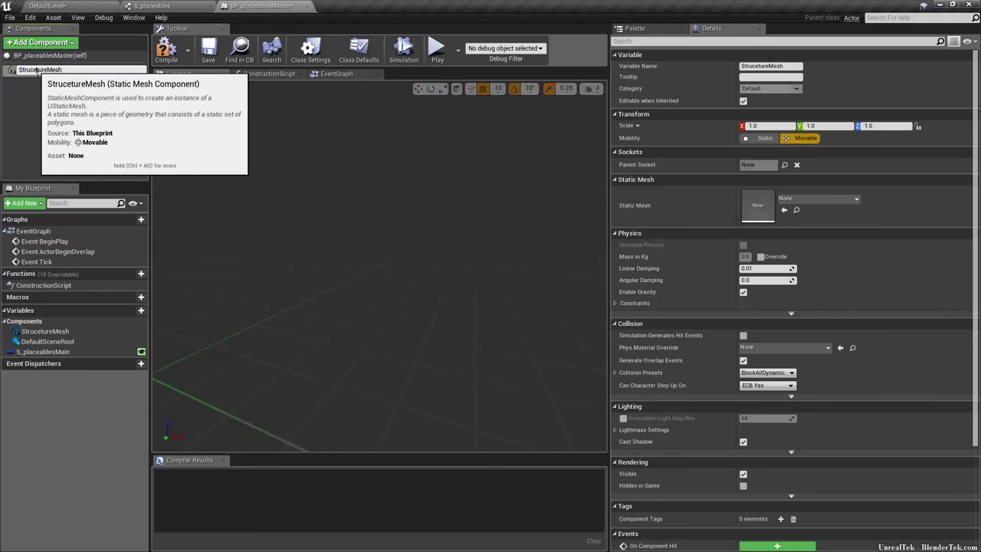
left_click(96, 132)
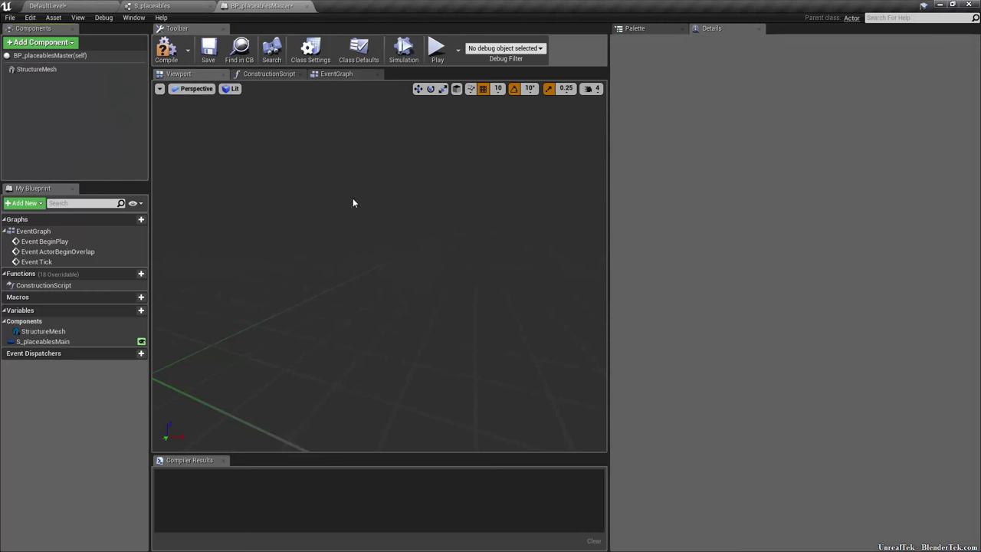
Place a getter for S_placeablesMain in the Construction Script and widen the graph area.
left_click(287, 74)
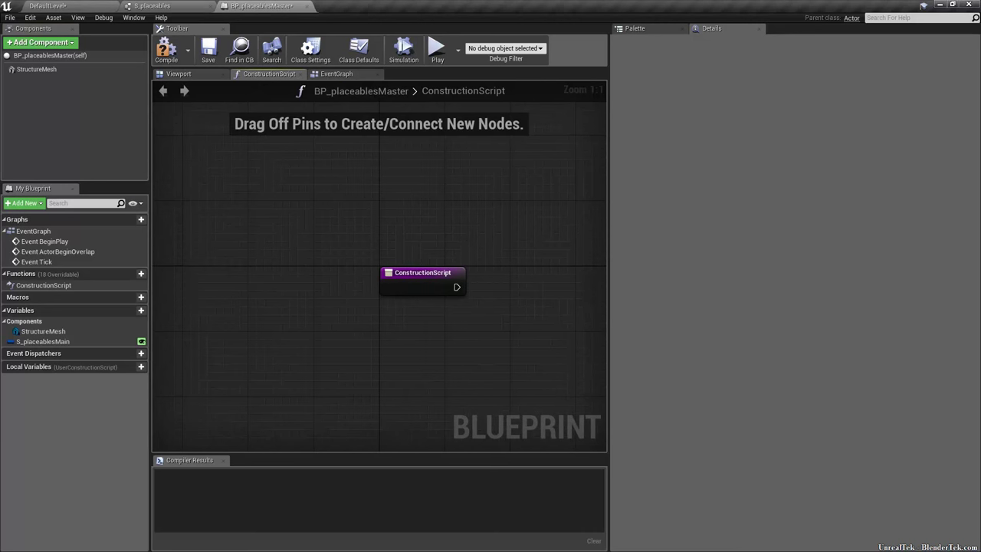
right_click_drag(470, 211, 306, 242)
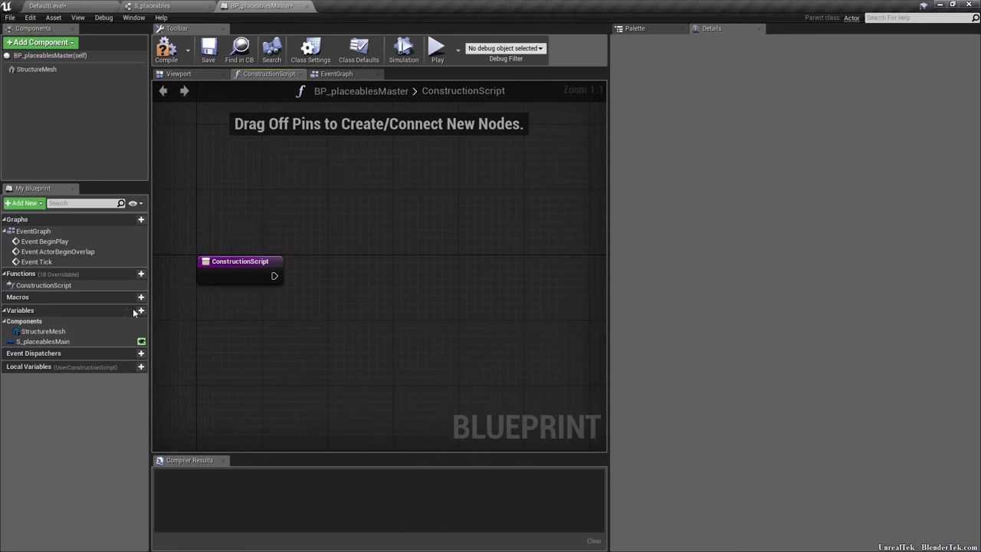
left_click(44, 343)
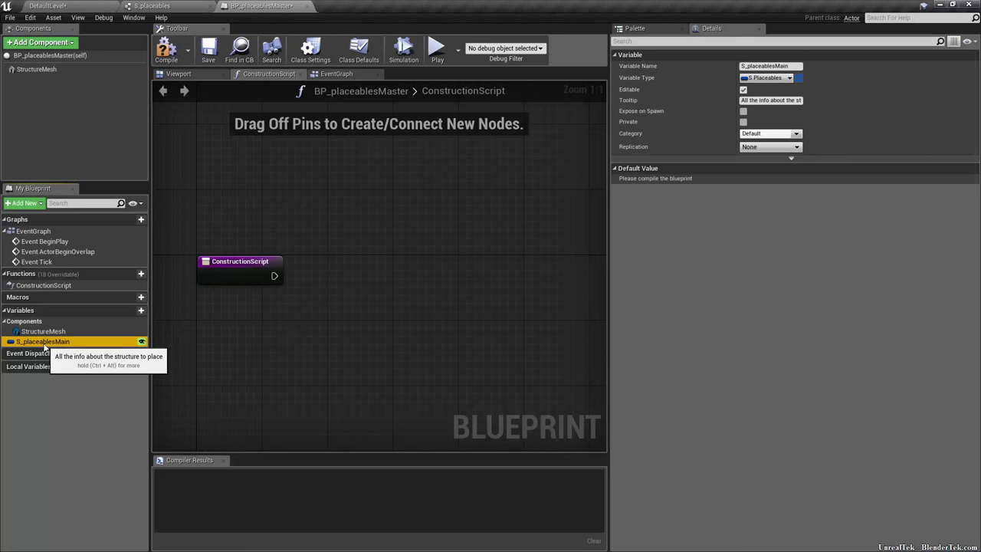
left_click_drag(44, 345, 202, 222)
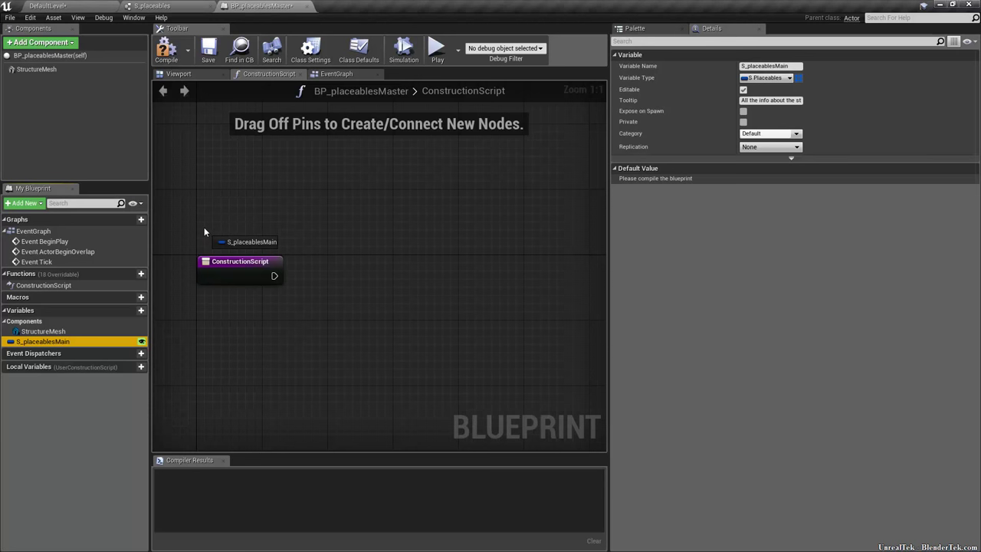
left_click(204, 227)
left_click_drag(608, 230, 805, 237)
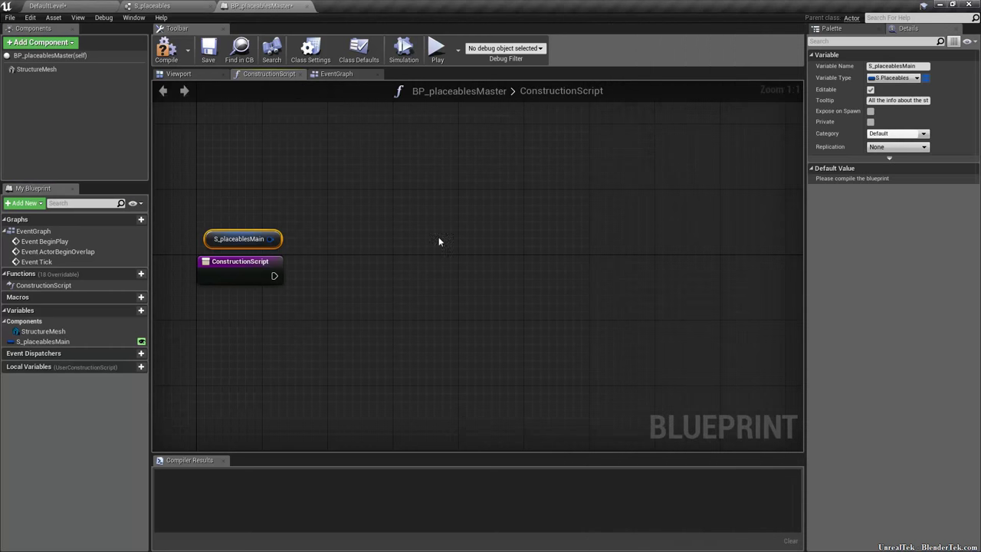
Break the S_placeablesMain structure, arrange both nodes beneath the ConstructionScript node and expand the break node to expose all its pins.
left_click_drag(279, 240, 347, 210)
type("brea")
left_click(390, 279)
left_click_drag(526, 145, 264, 244)
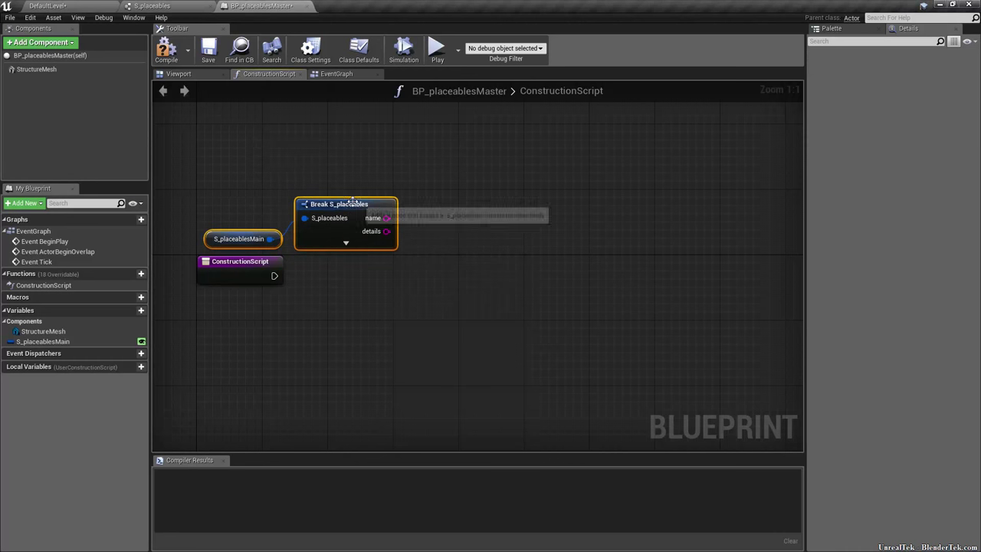
left_click_drag(351, 207, 339, 329)
left_click(340, 322)
left_click(339, 334)
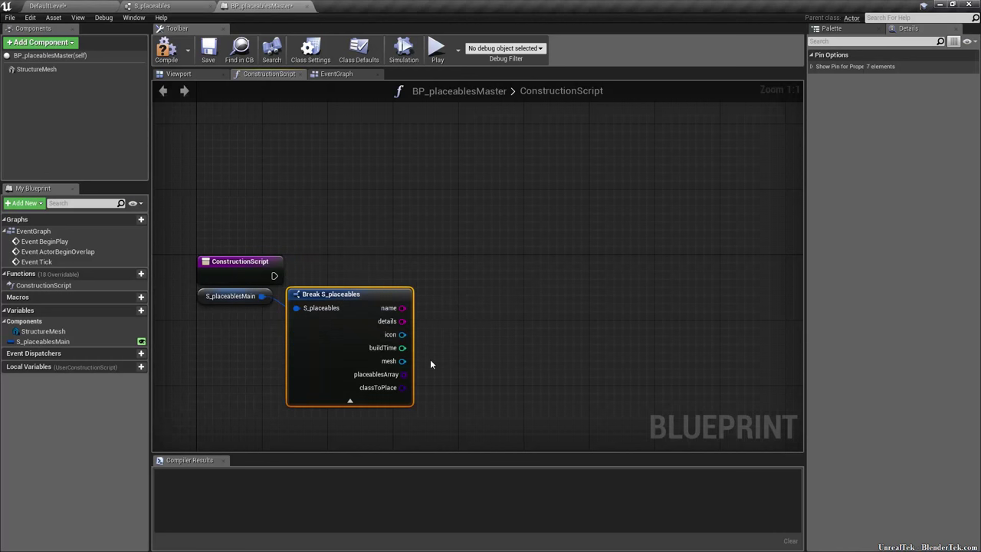
Run Set Static Mesh on StructureMesh from the construction script, feed the structure's mesh into NewMesh, and save the blueprint.
left_click_drag(275, 276, 488, 279)
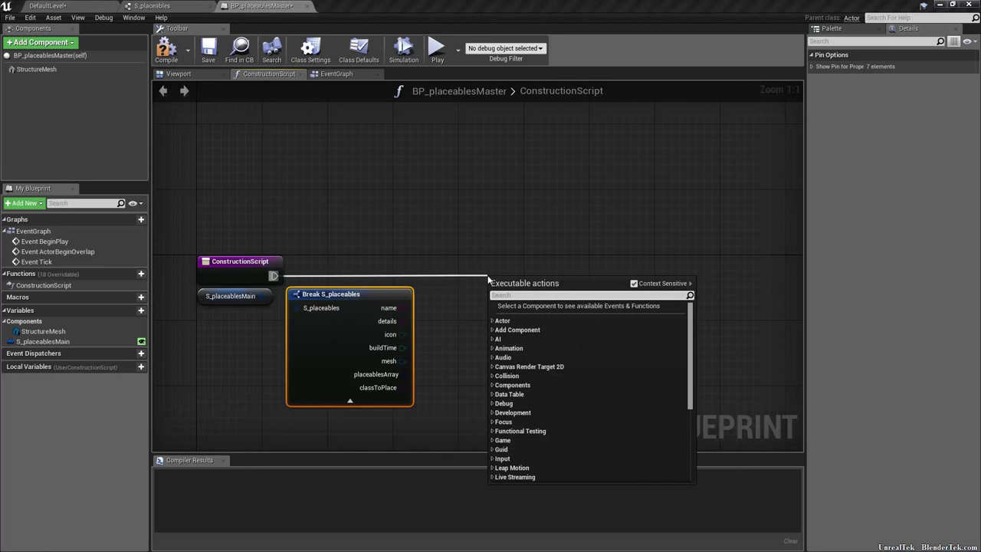
type("set static mesh")
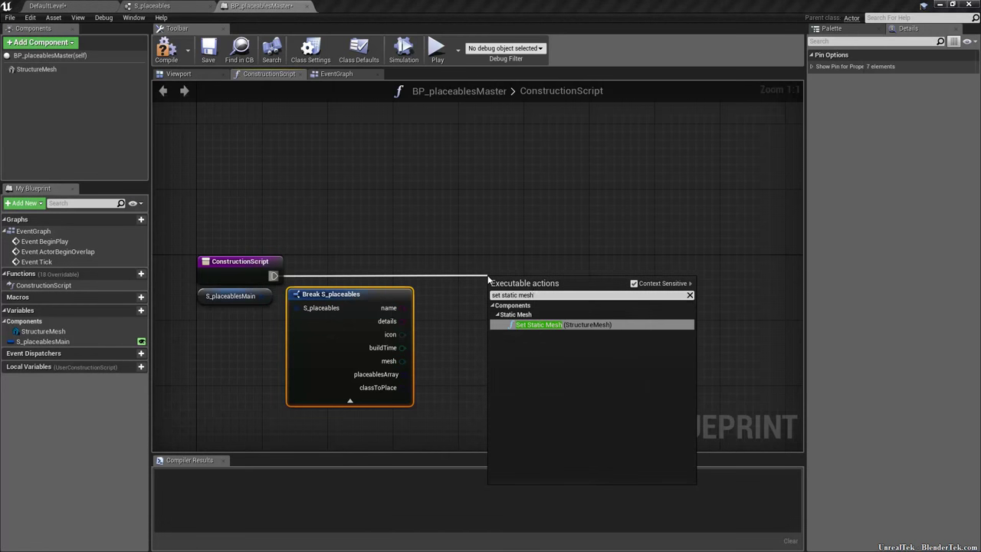
key("Return")
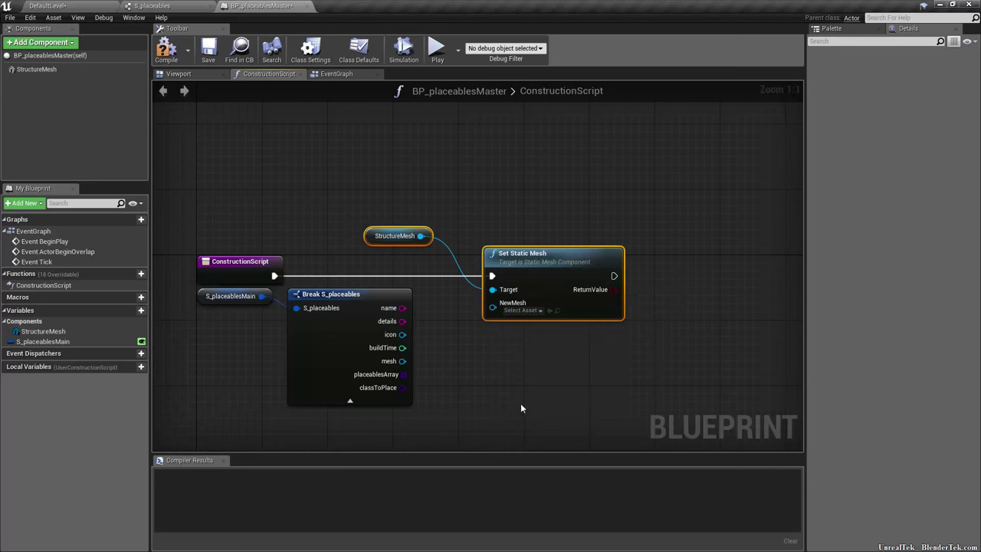
left_click(521, 409)
left_click_drag(403, 361, 493, 303)
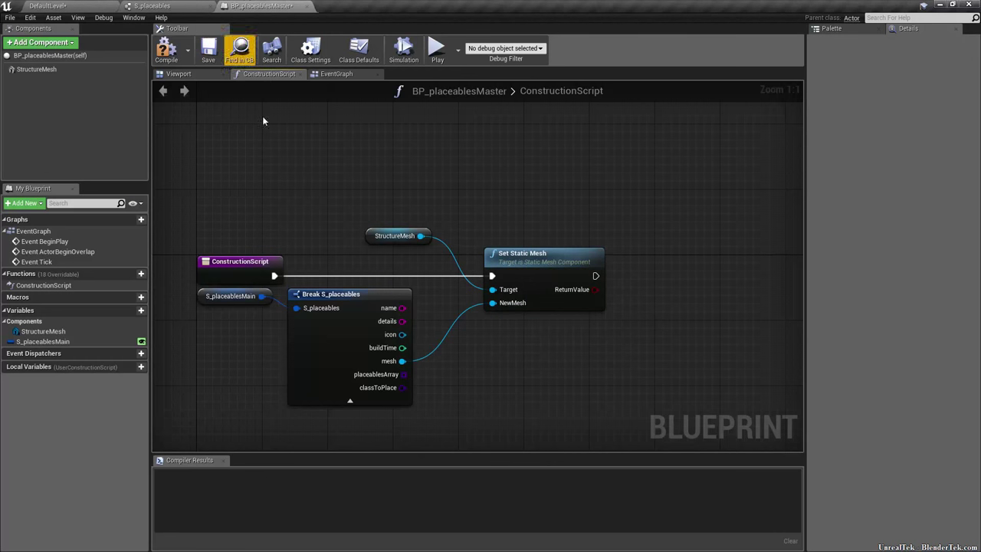
left_click(209, 52)
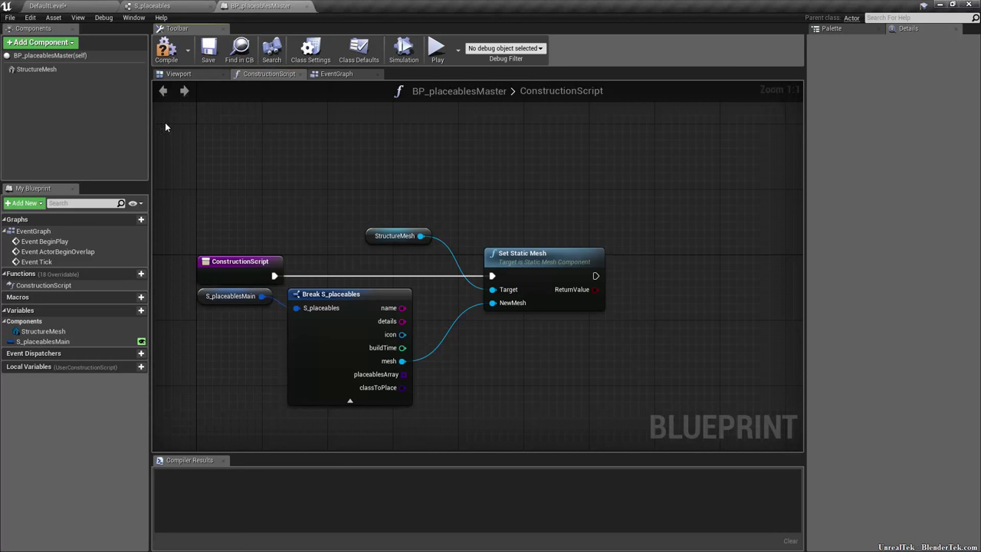
Create a child blueprint of BP_placeablesMaster in the Placeables folder and name it BP_placeables_wall.
left_click(74, 5)
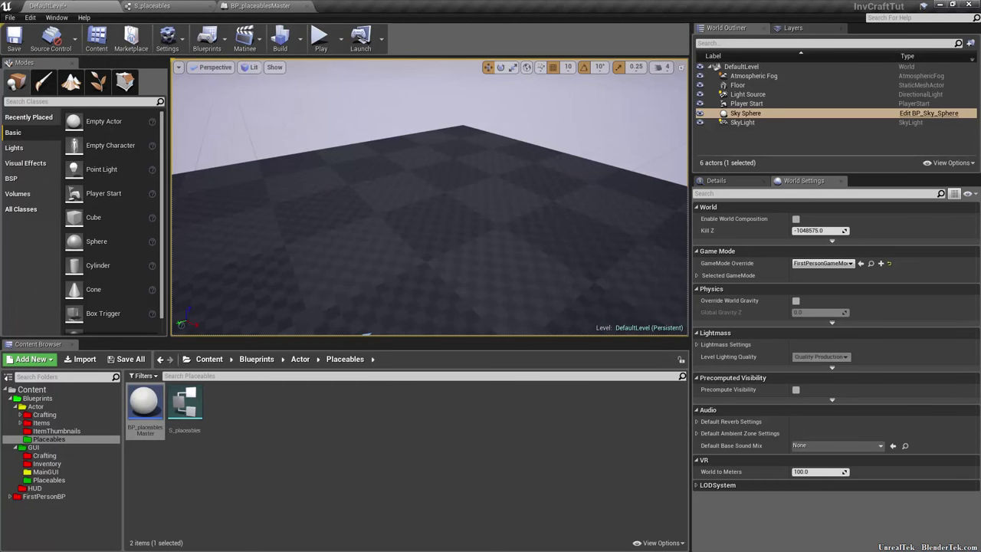
right_click(148, 406)
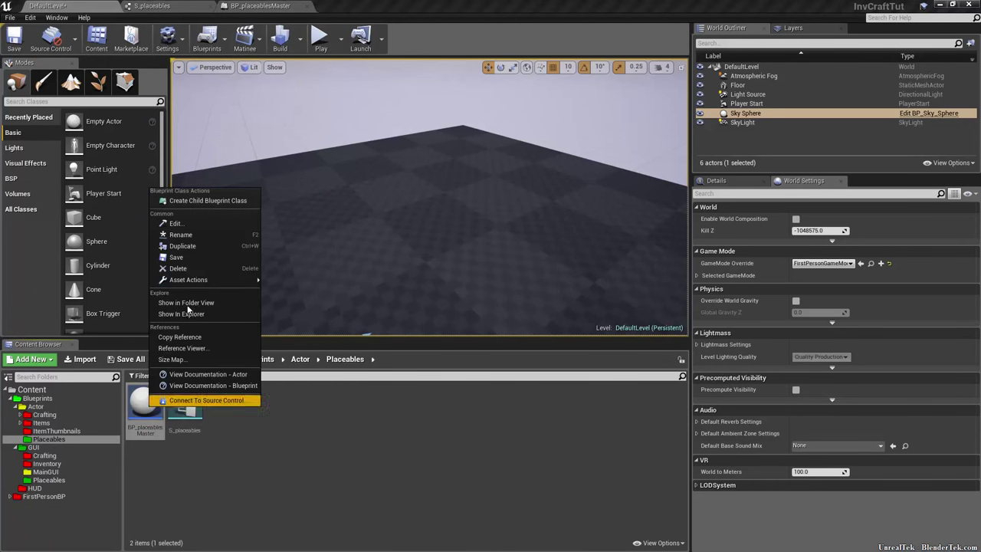
left_click(217, 202)
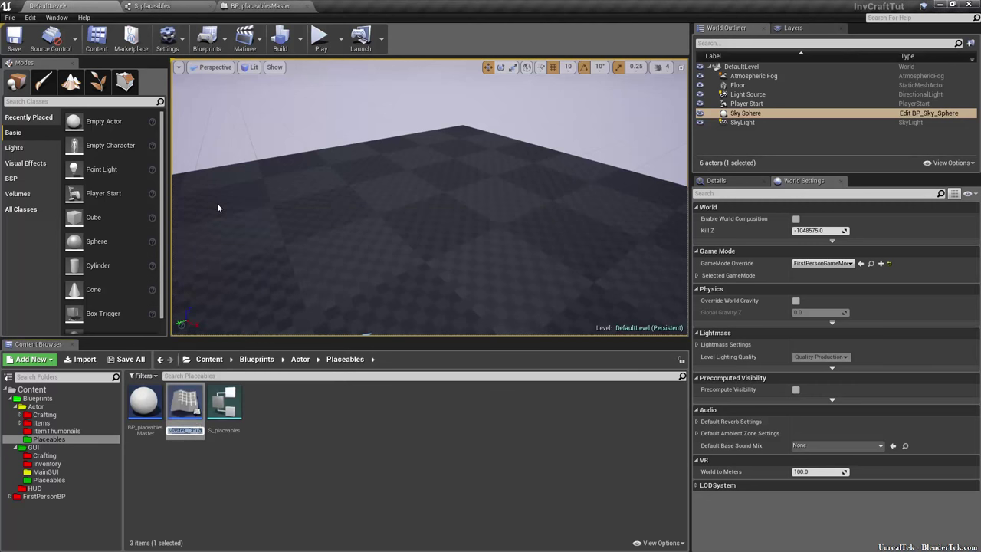
type("BP_placeable")
type("s")
type("_")
type("Wall")
key("Return")
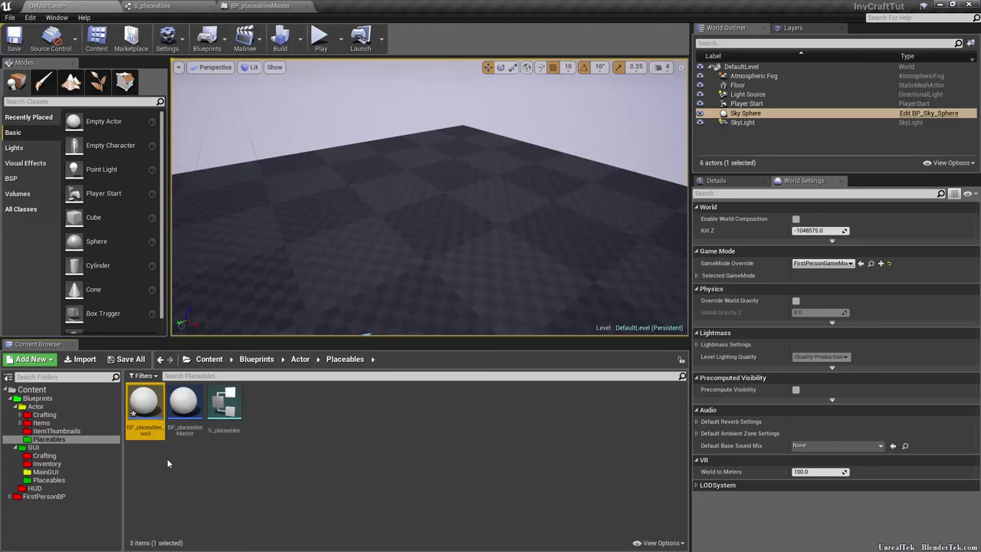
Open BP_placeables_wall and check its class settings and class defaults.
double_click(144, 406)
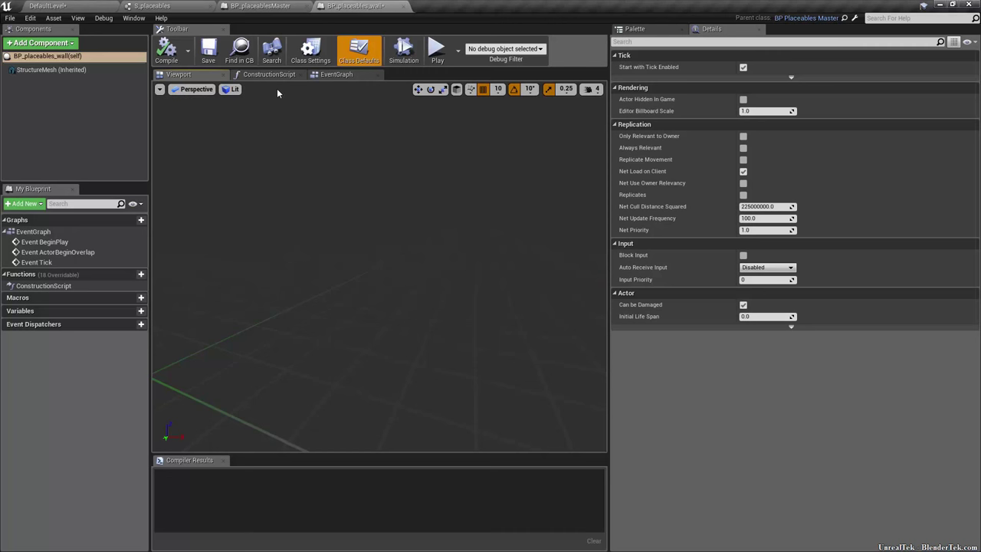
left_click(310, 52)
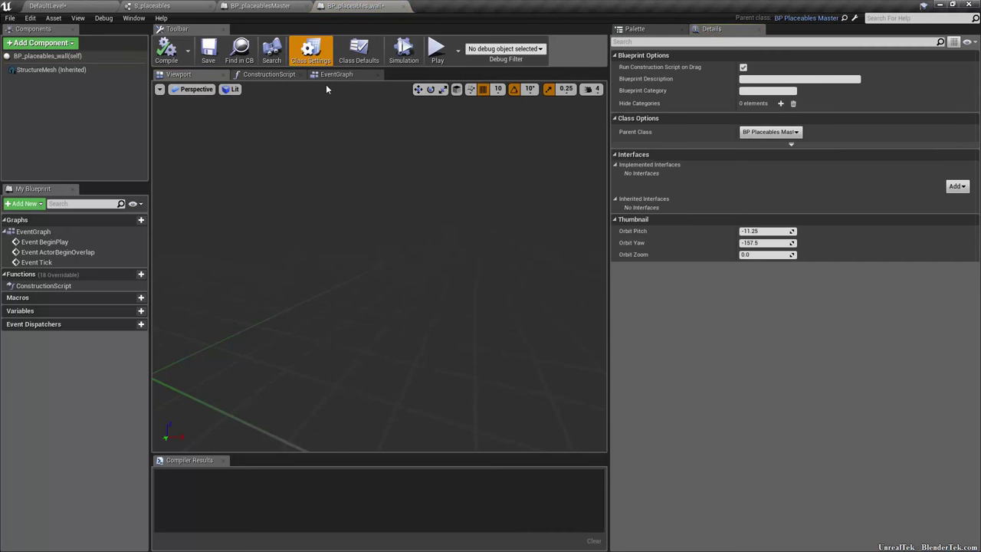
left_click(359, 52)
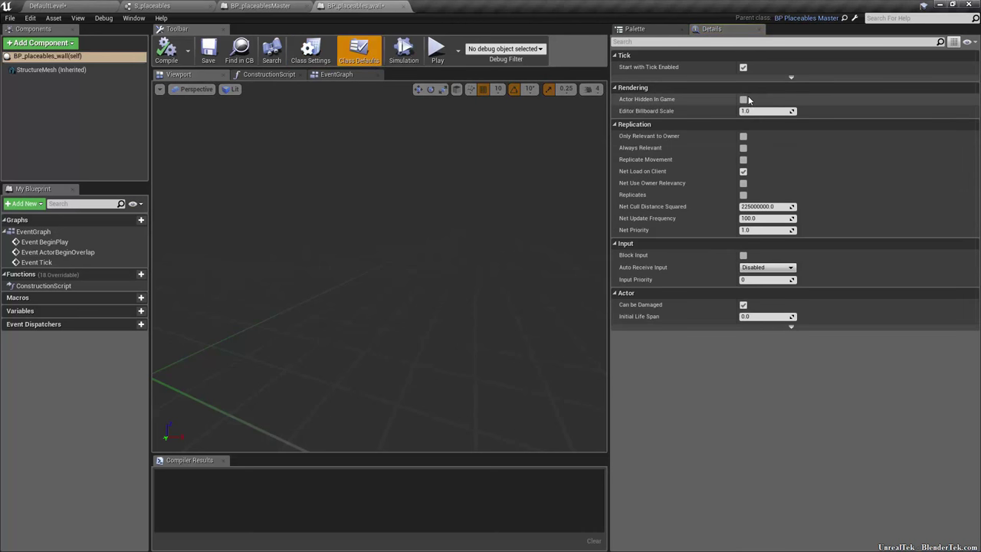
Compile BP_placeablesMaster and expand the S Placeables Main fields in BP_placeables_wall's class defaults.
left_click(260, 6)
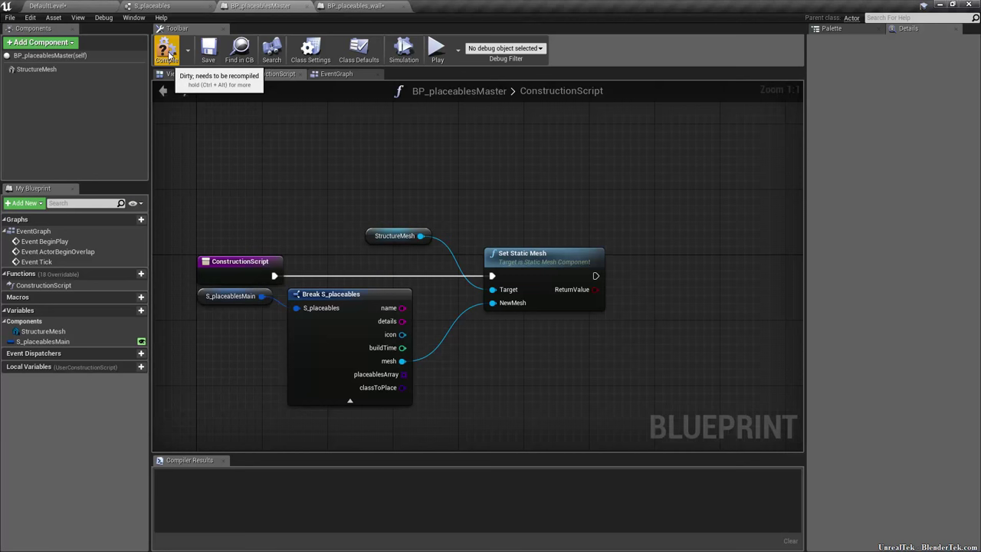
left_click(167, 53)
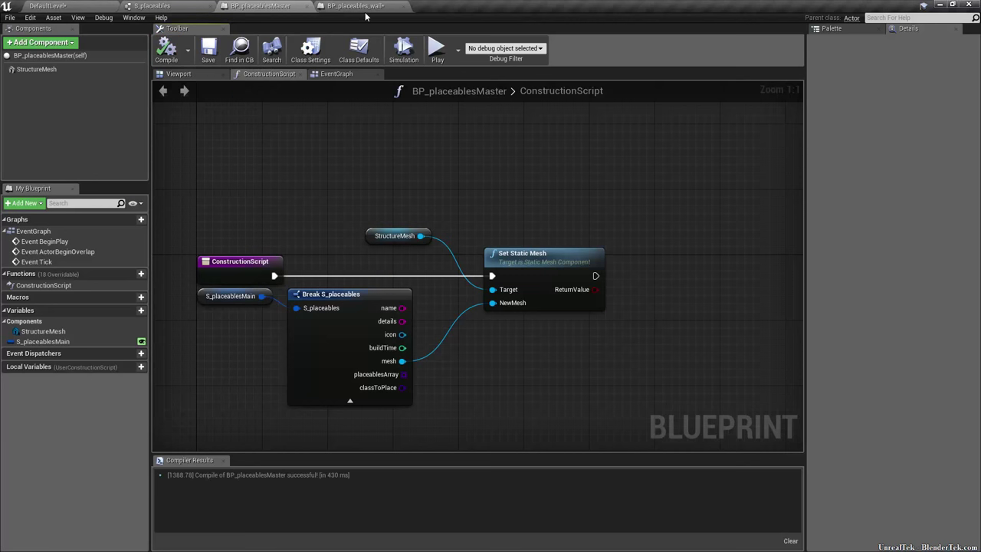
left_click(366, 6)
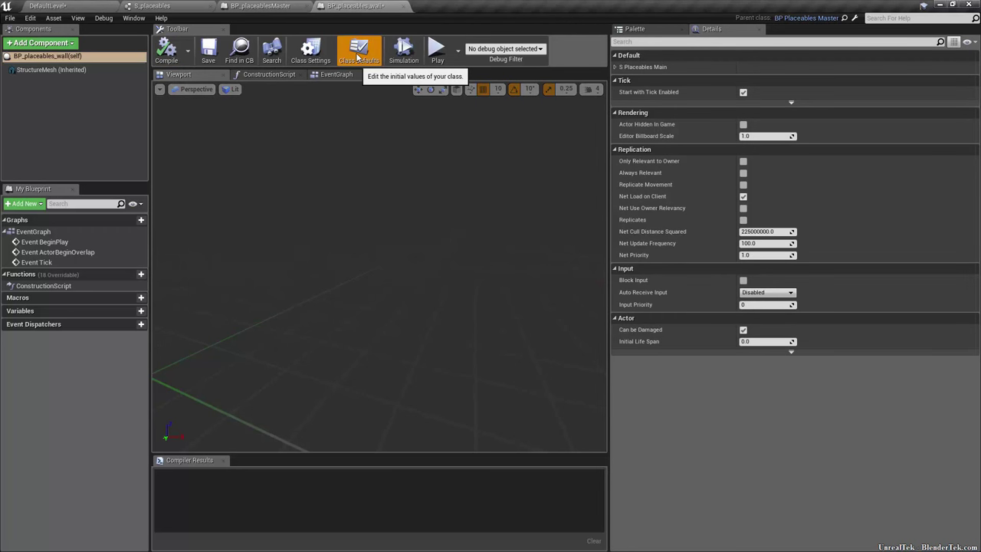
left_click(615, 67)
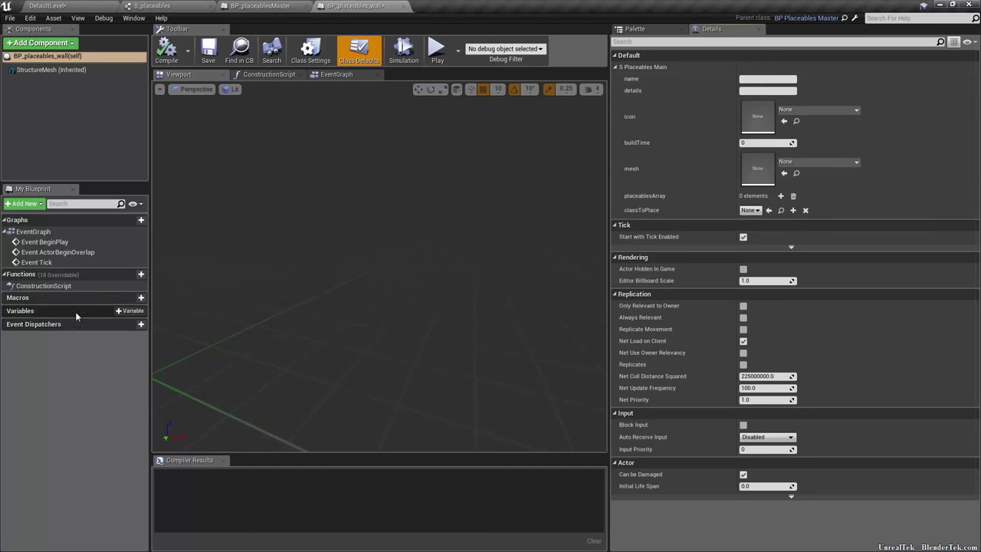
Show the inherited variables in BP_placeables_wall and look through S_placeablesMain and the inherited variable categories.
left_click(141, 205)
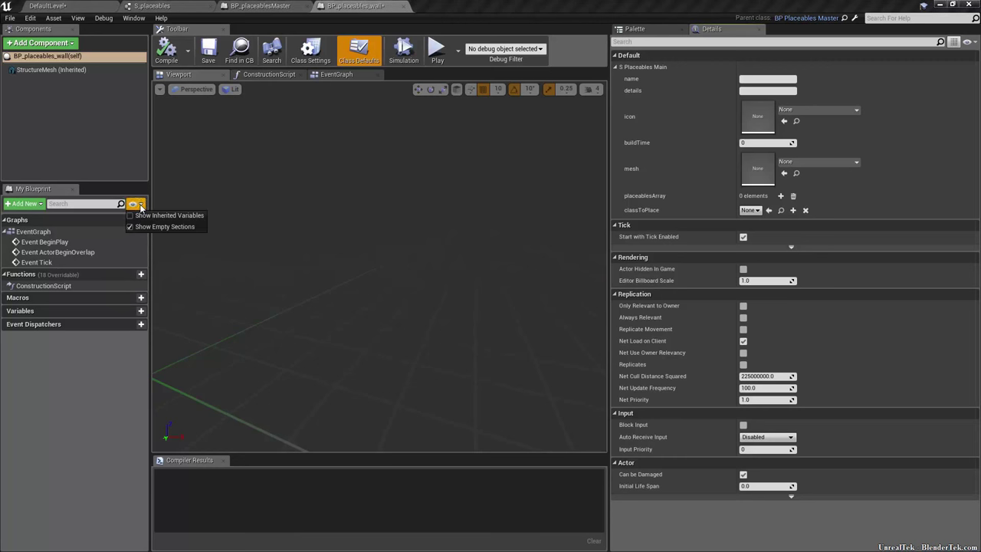
left_click(132, 216)
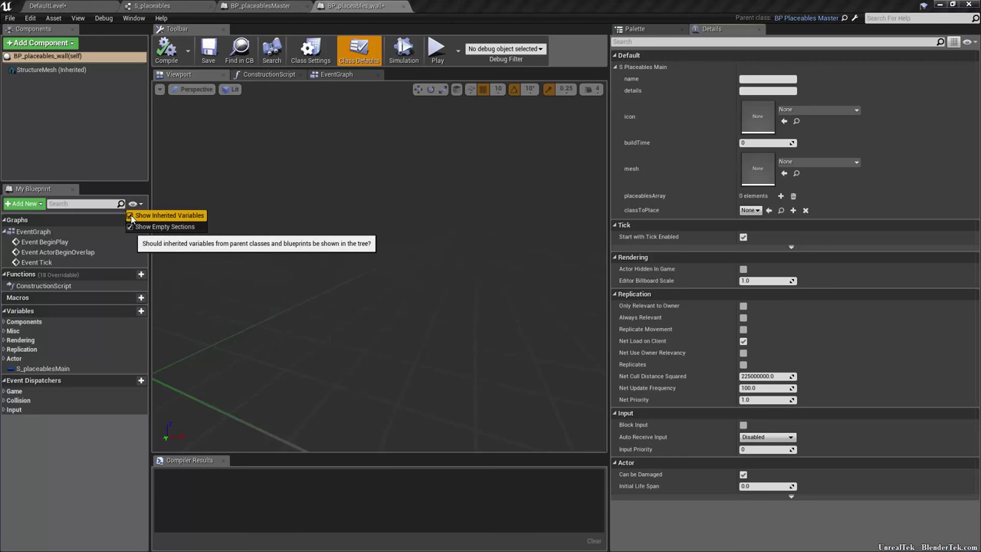
left_click(40, 369)
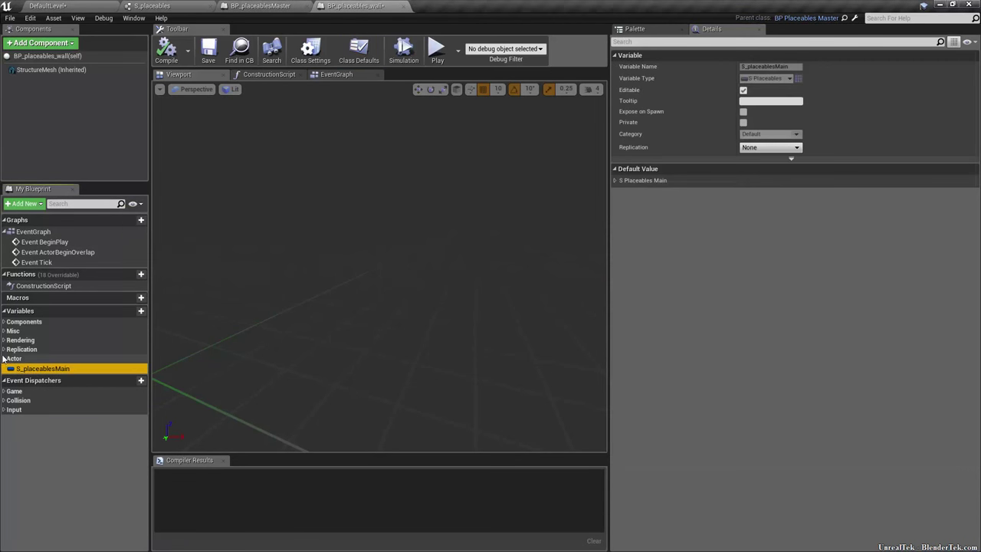
left_click(4, 348)
left_click(4, 339)
left_click(4, 331)
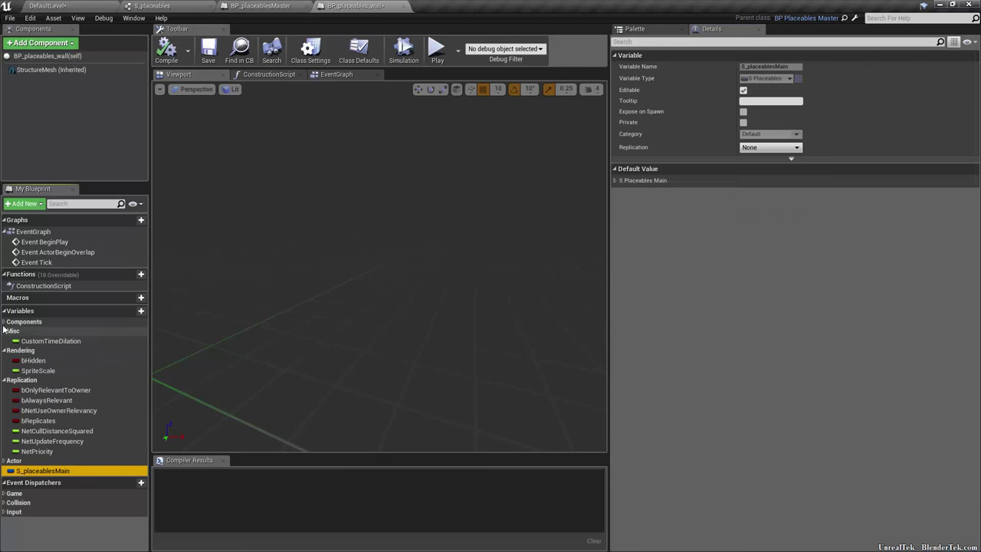
left_click(4, 322)
left_click(4, 322)
left_click(4, 331)
left_click(4, 341)
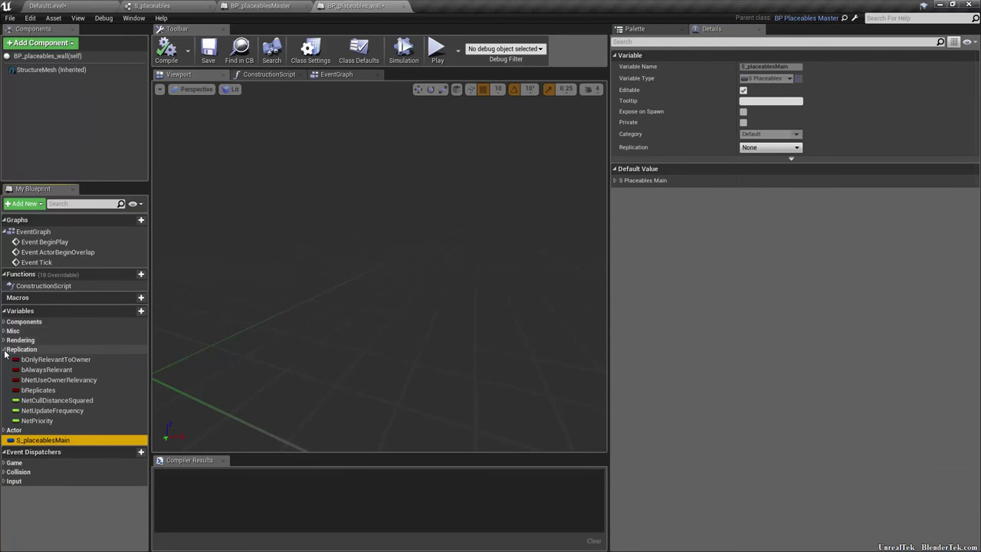
left_click(4, 349)
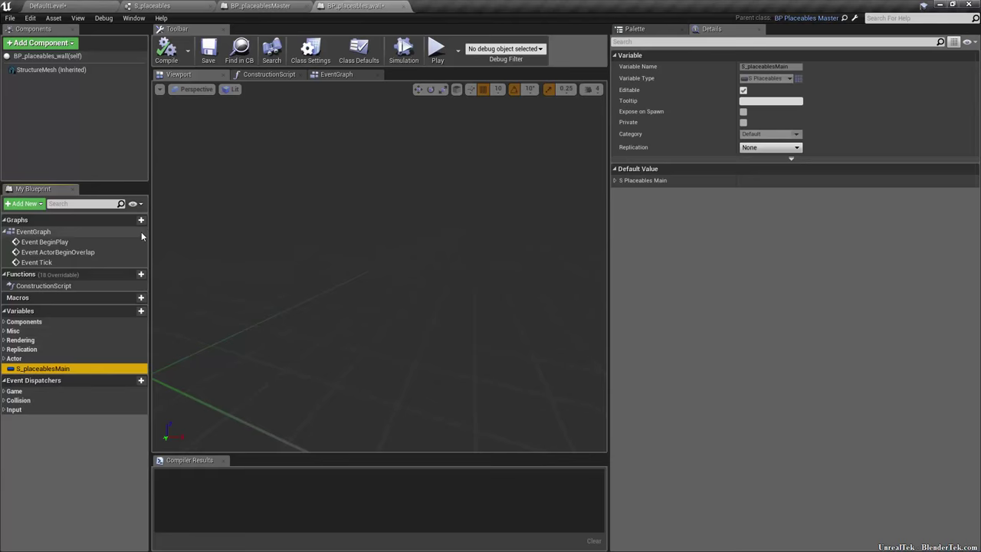
Inspect the inherited StructureMesh component and hide the inherited variables in BP_placeables_wall.
left_click(135, 203)
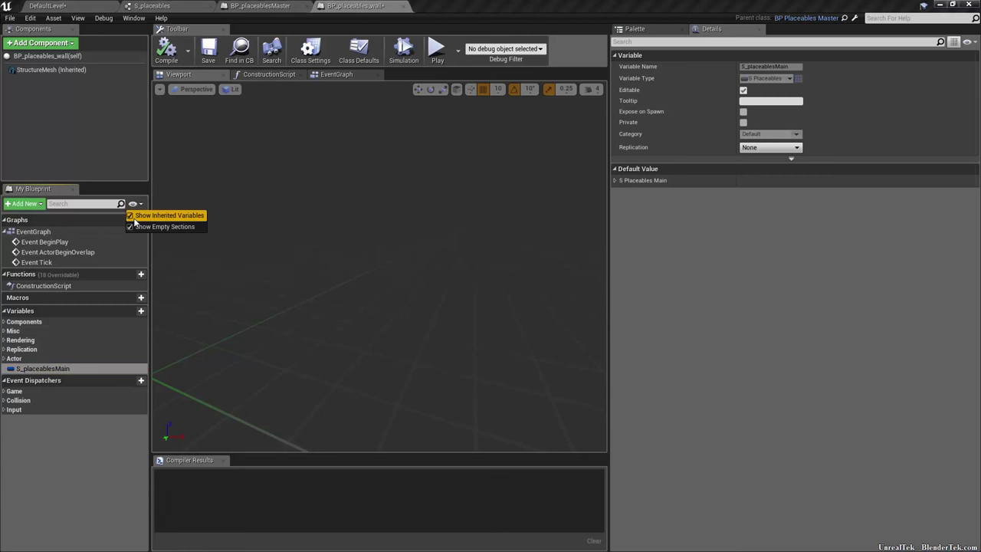
left_click(51, 70)
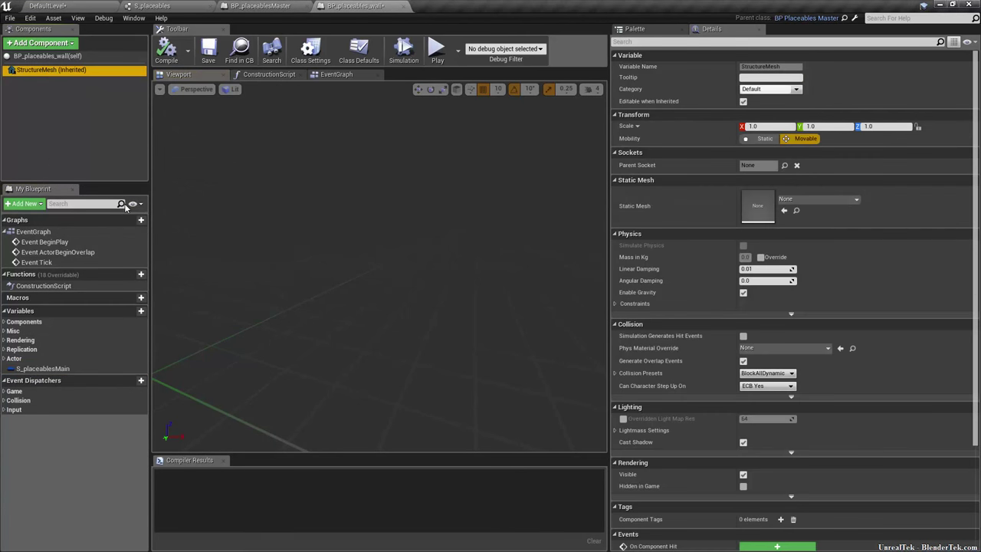
left_click(134, 204)
left_click(136, 215)
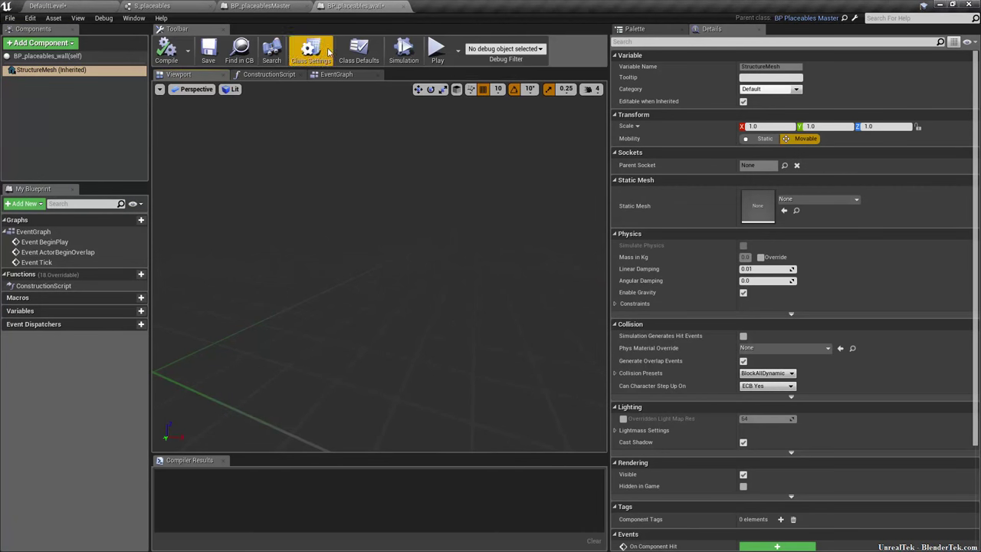
In BP_placeables_wall's class defaults, set the name to "A Wall" and the details to "This is a 1000x200x50 wall to build houses with.".
left_click(352, 50)
left_click(771, 80)
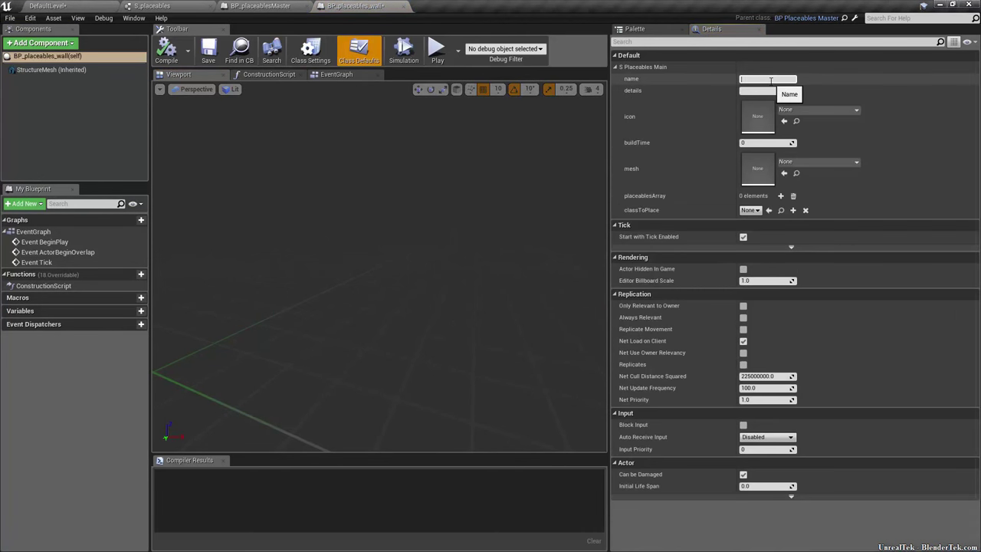
type("A Wall")
key("Tab")
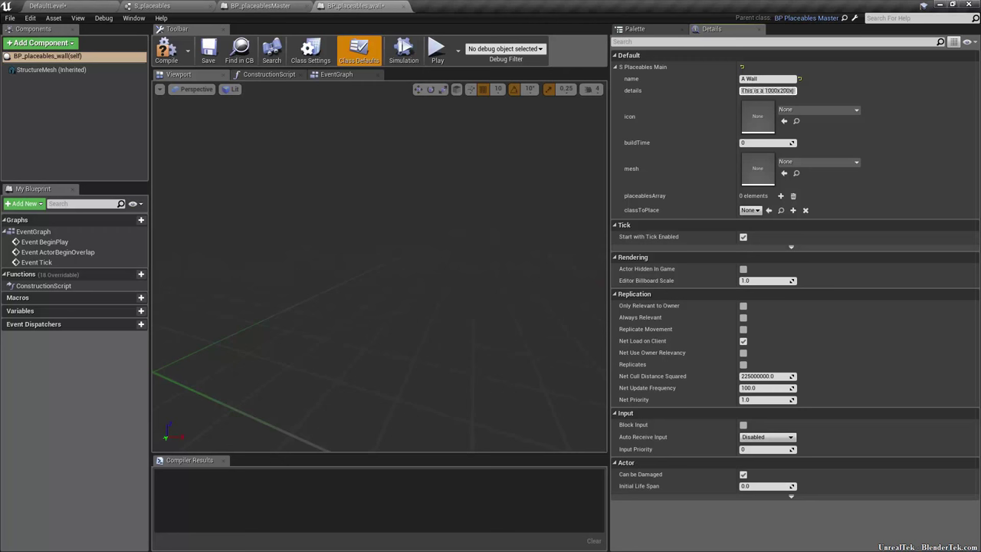
type("to build houses with.")
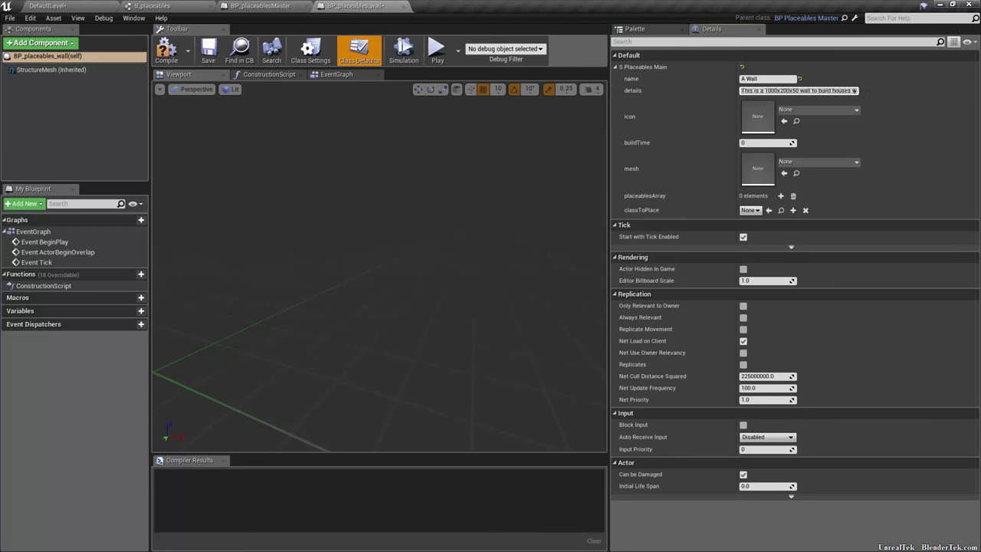
Set the wall's icon to thumb_Box and its mesh to CubeMesh in the S Placeables Main defaults.
left_click(805, 112)
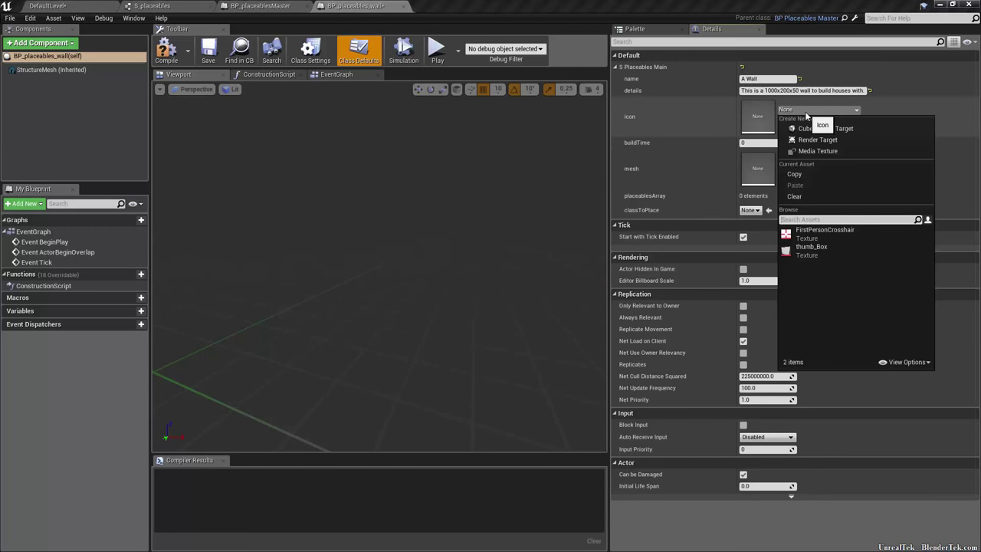
left_click(812, 250)
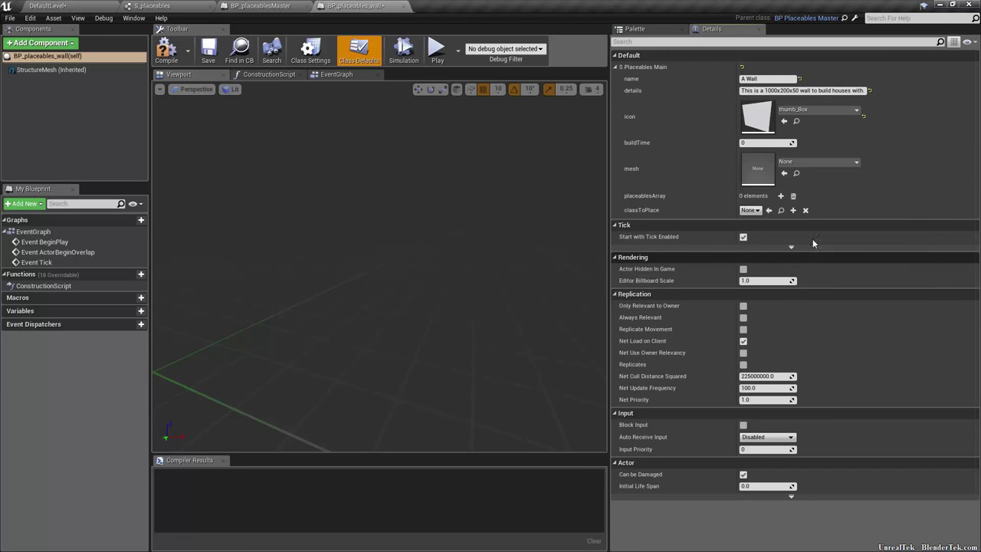
left_click(818, 164)
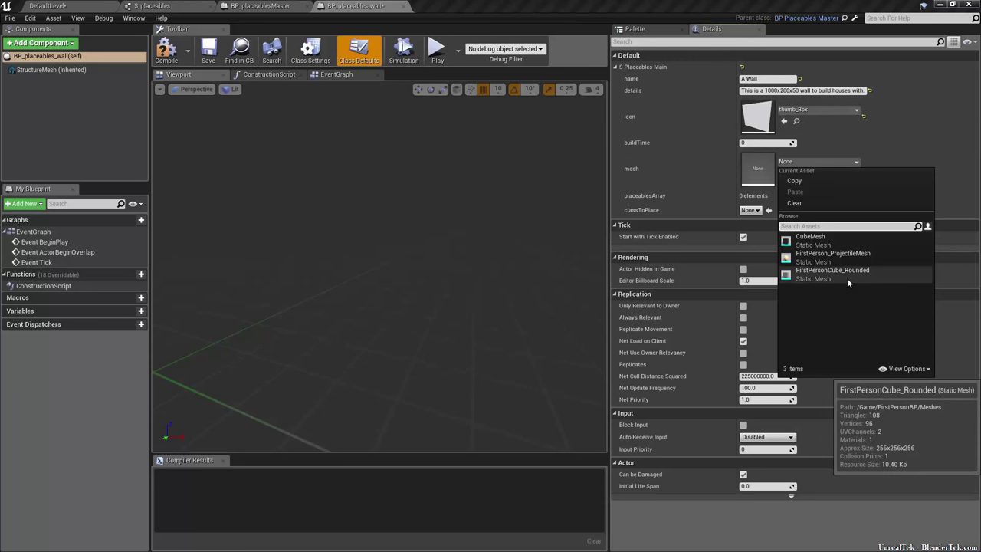
left_click(813, 240)
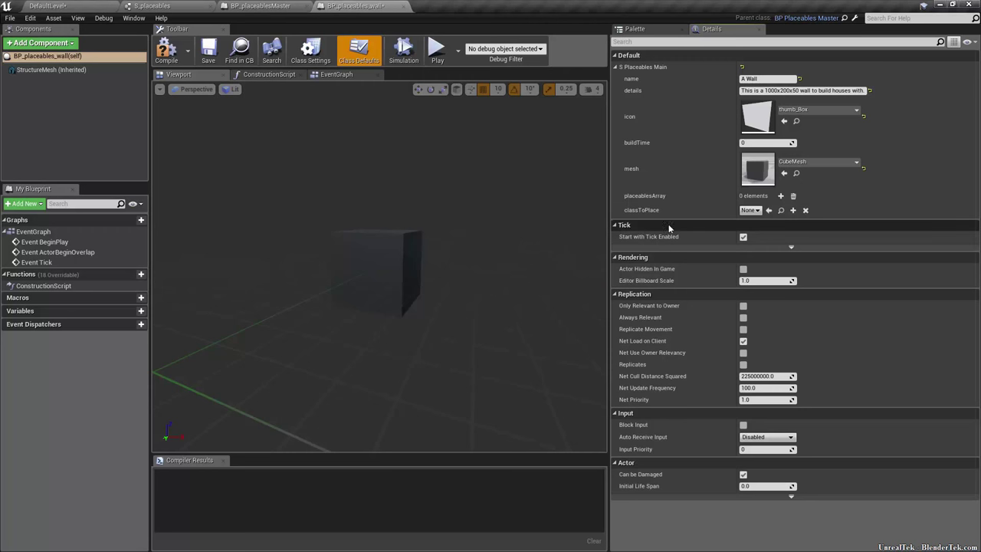
Set classToPlace to BP_placeables_wall in the S Placeables Main defaults.
left_click(749, 212)
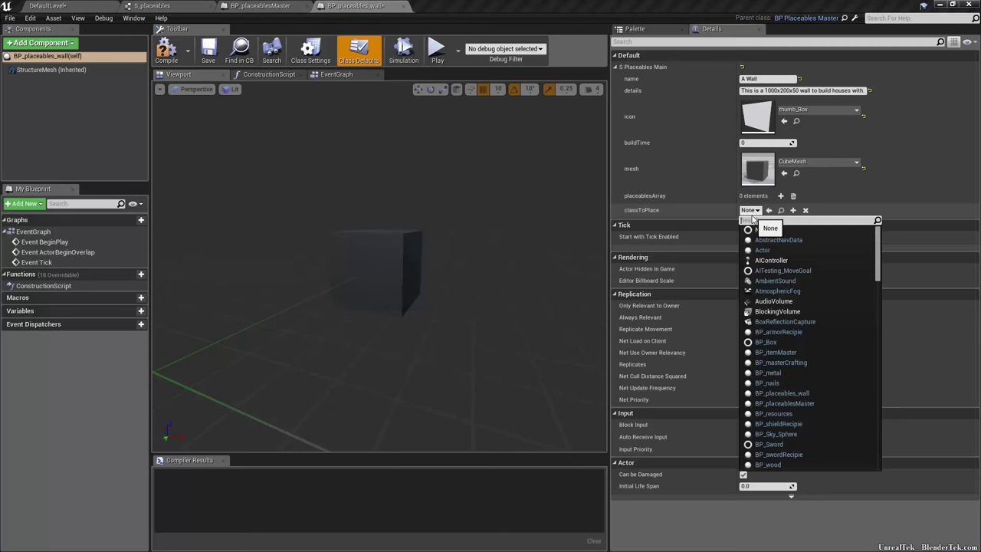
type("bp_")
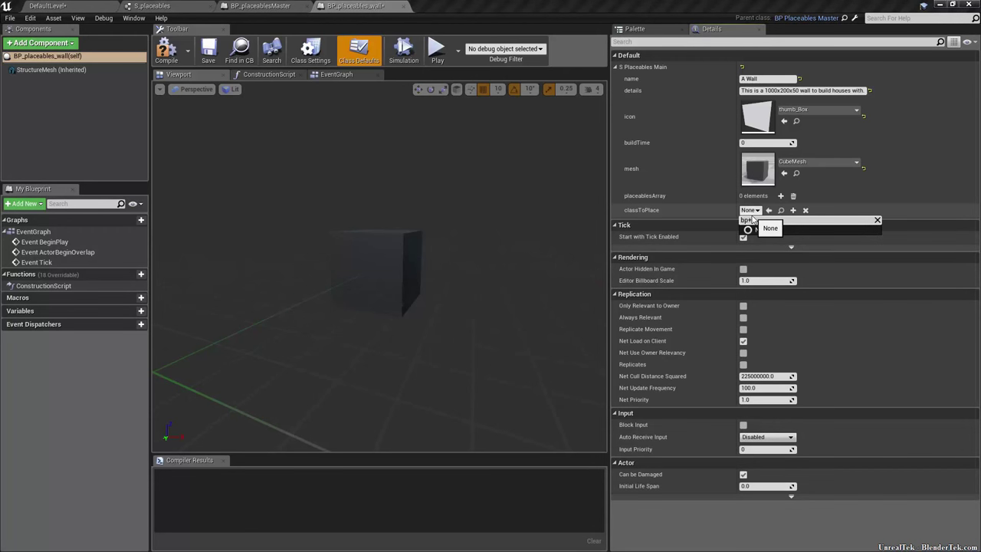
key("BackSpace")
key("BackSpace")
type("p_place")
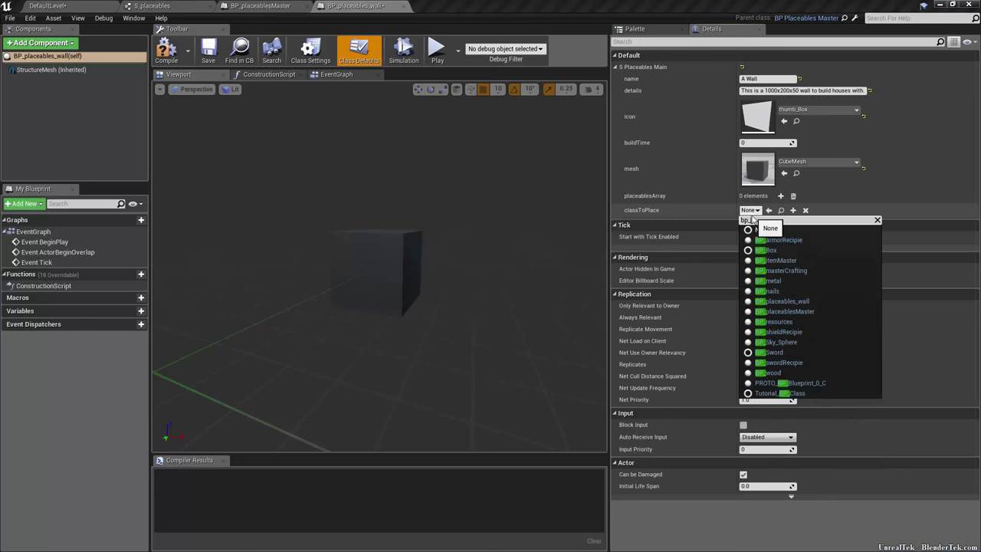
left_click(782, 240)
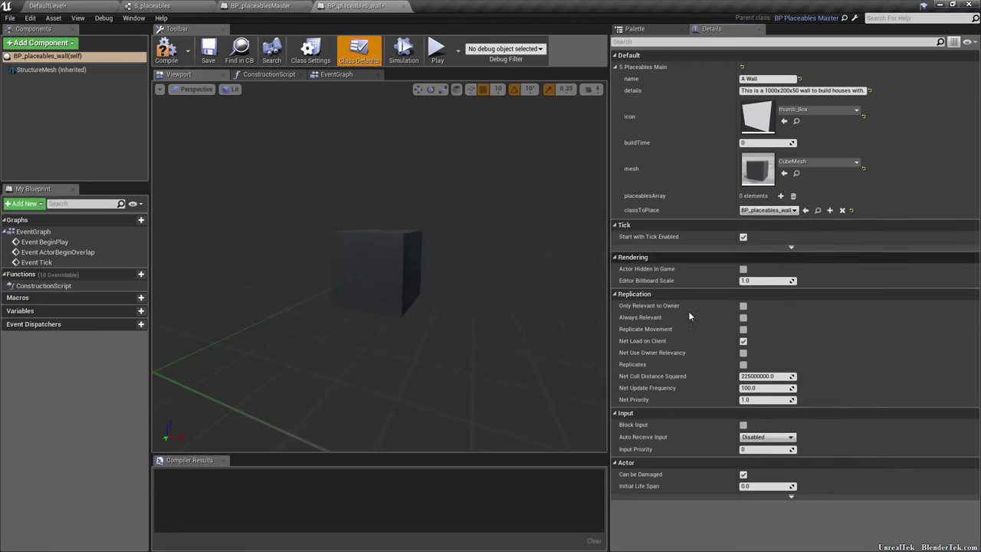
Examine the cube mesh in BP_placeables_wall's viewport from another angle and look through its class settings, class defaults and graphs.
left_click(374, 244)
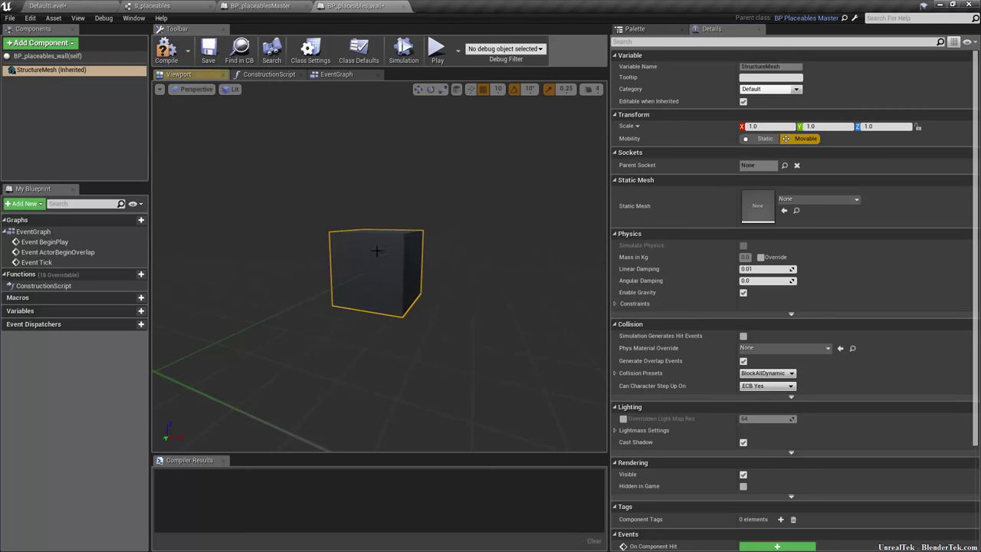
left_click_drag(440, 149, 379, 169)
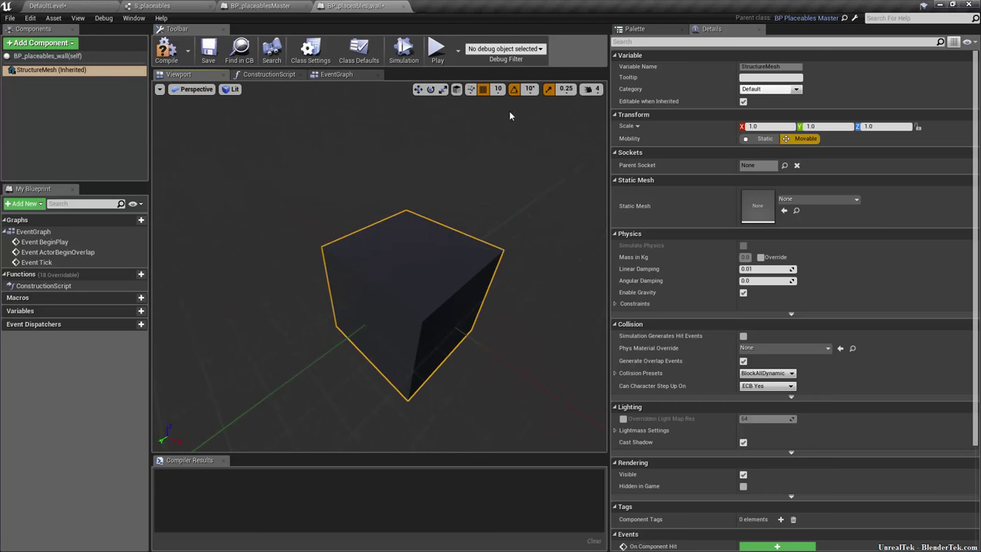
left_click(310, 52)
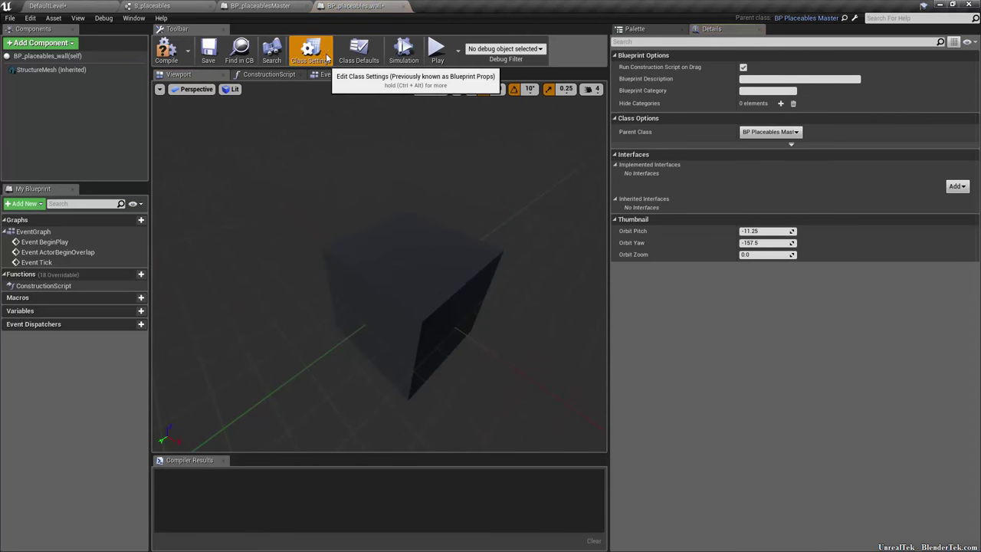
left_click(359, 52)
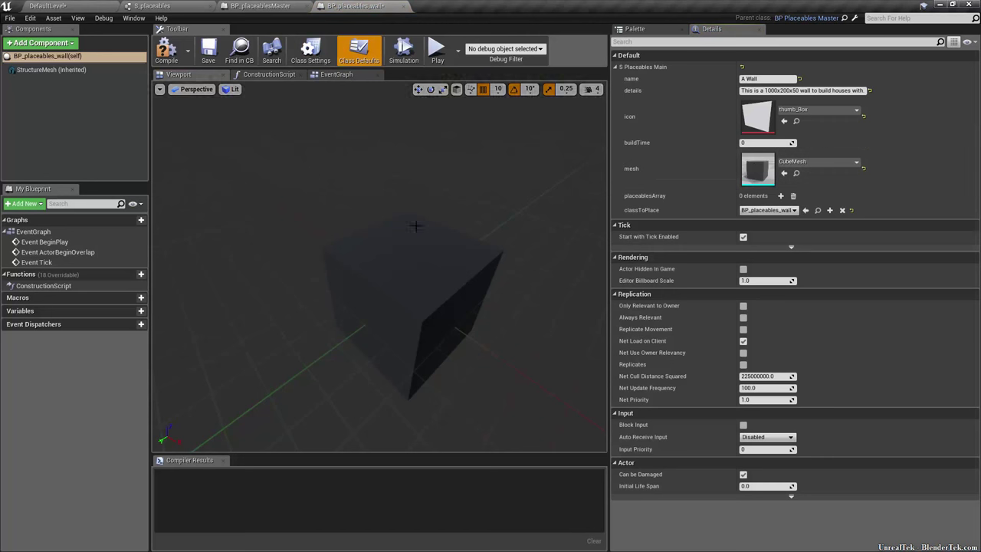
left_click(281, 75)
left_click(335, 77)
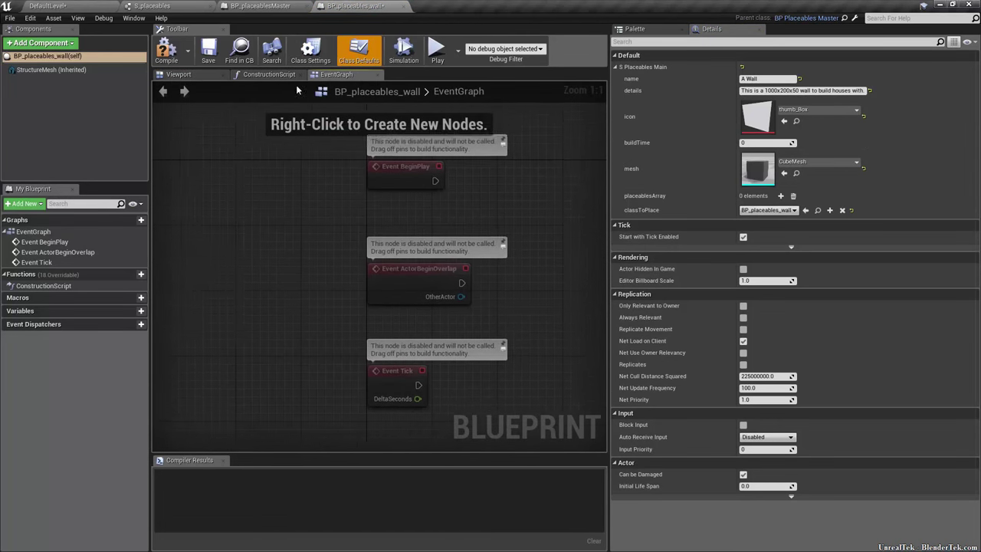
left_click(179, 74)
left_click(434, 275)
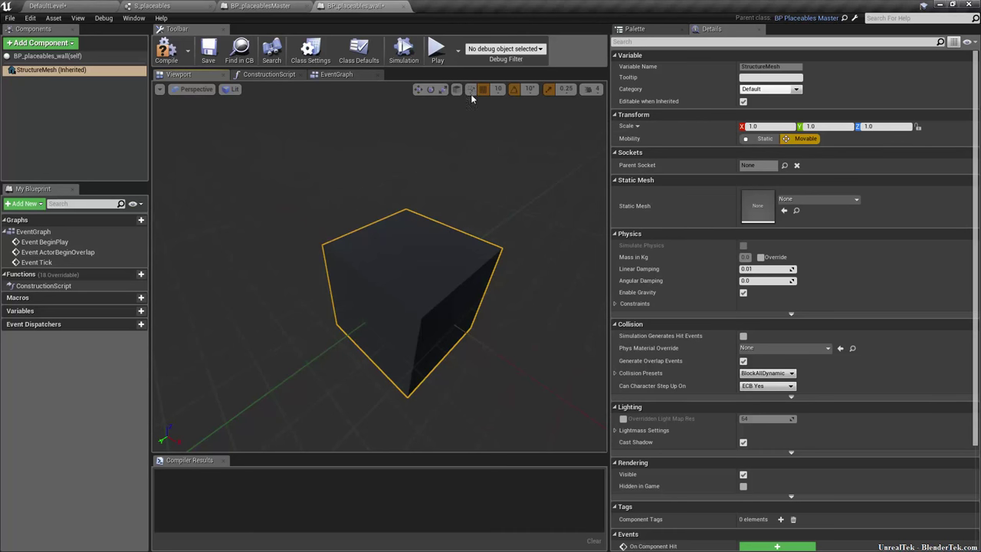
Open the CubeMesh asset from the wall's class defaults to check its approximate size, and close it.
left_click(359, 52)
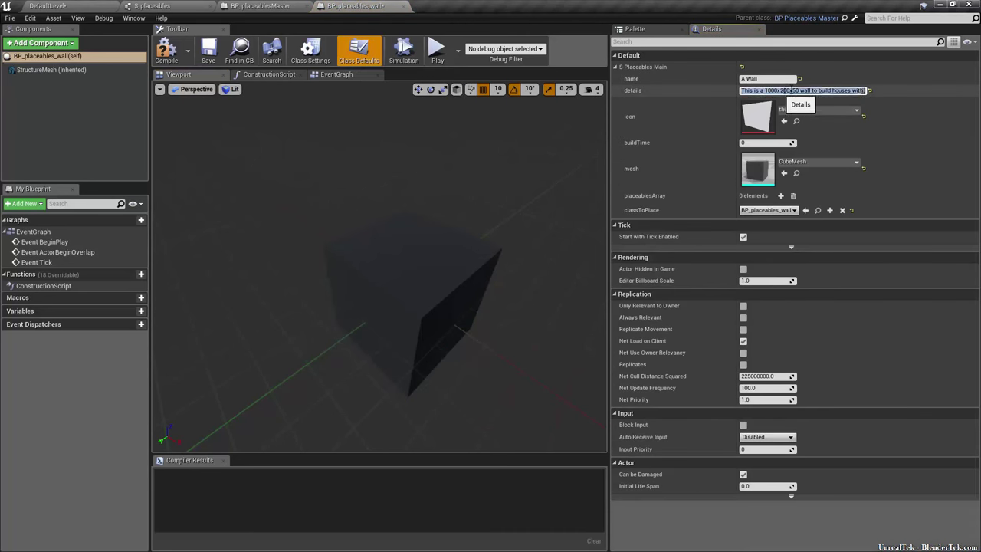
double_click(759, 169)
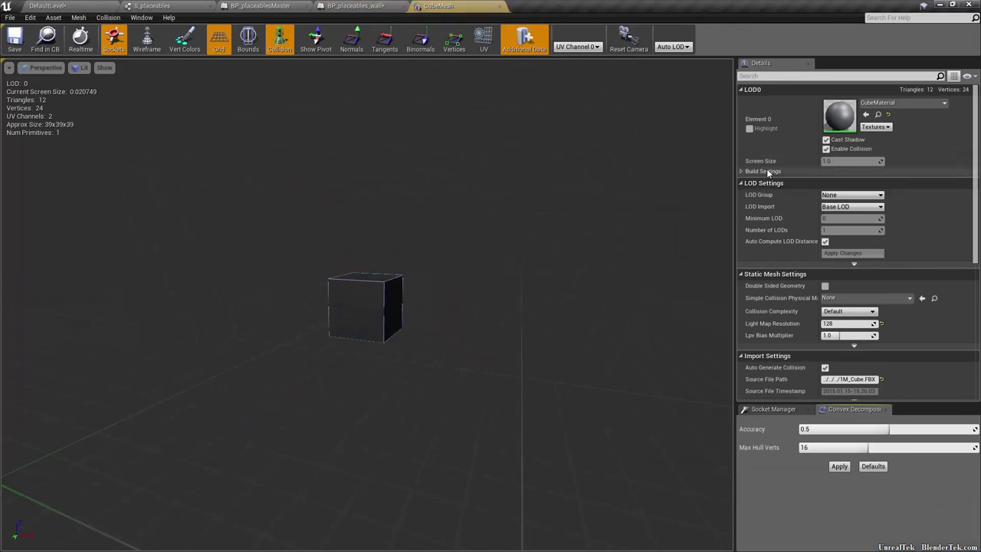
left_click(501, 6)
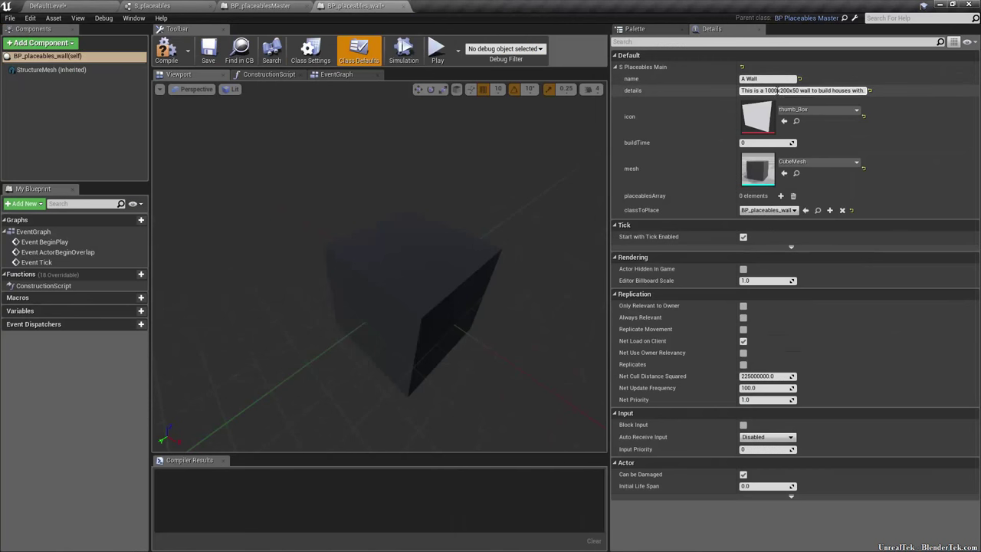
Change the details to "This is a 40x40x40 block you can use to build walls." and the name to "A Block of Wall".
left_click_drag(767, 91, 866, 90)
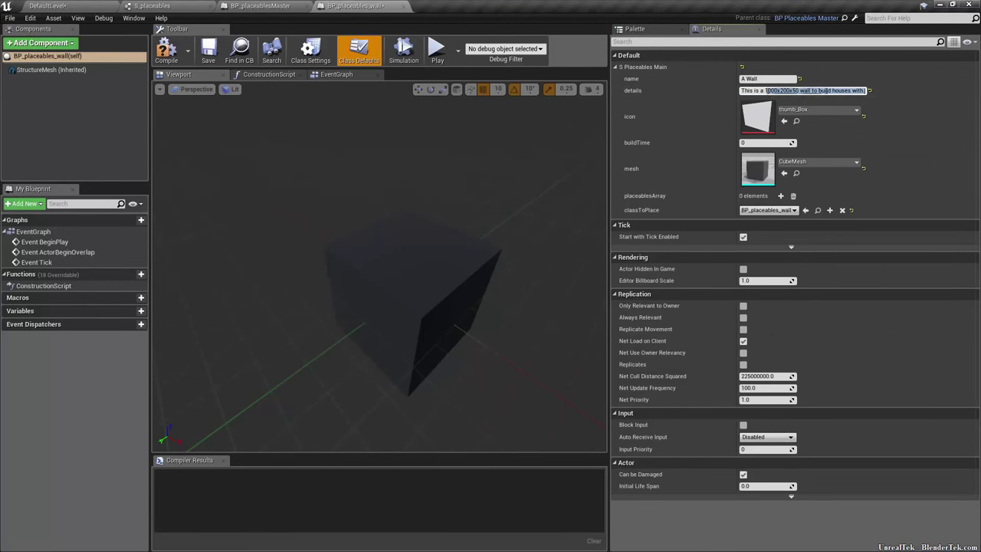
key("BackSpace")
type("40x40x4")
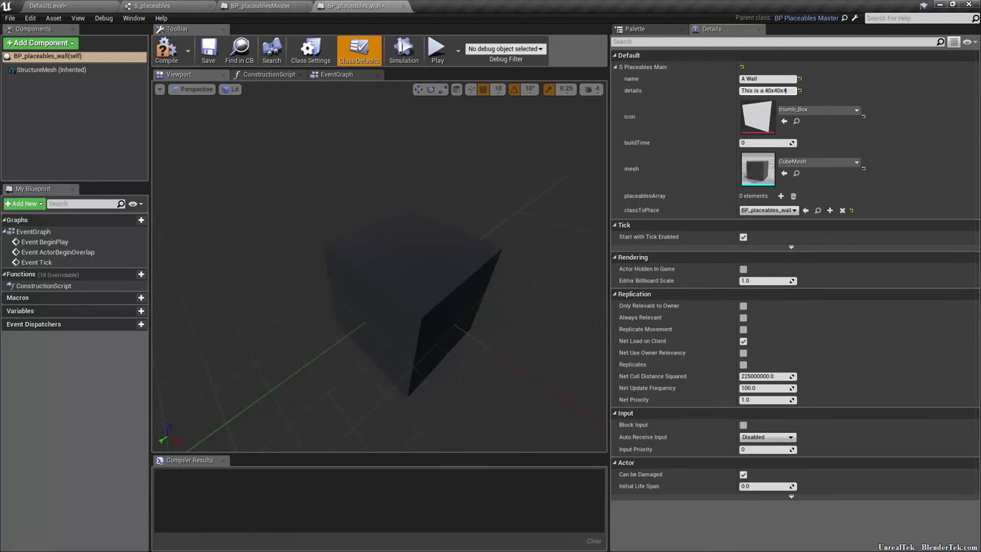
type("0 block you can use to build wal")
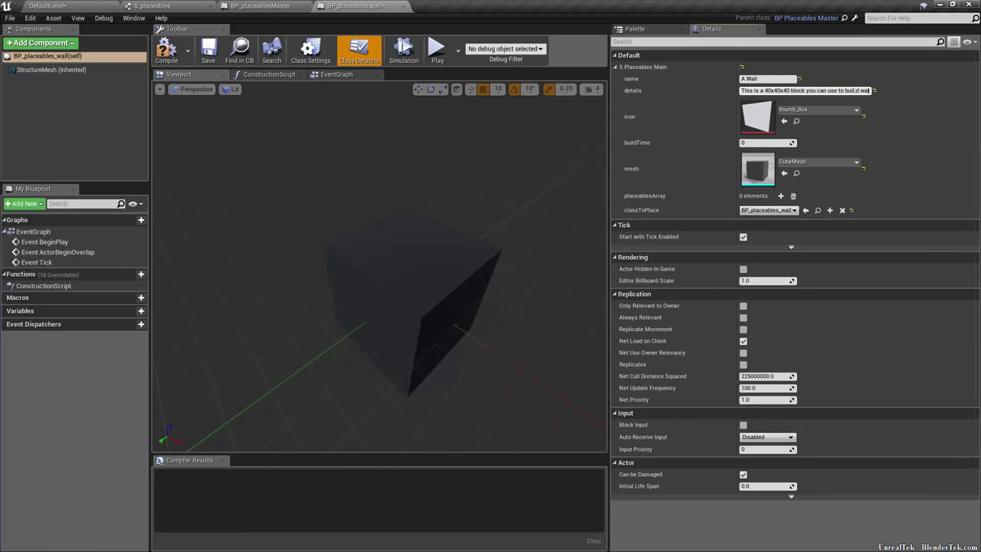
type("d:) walls.")
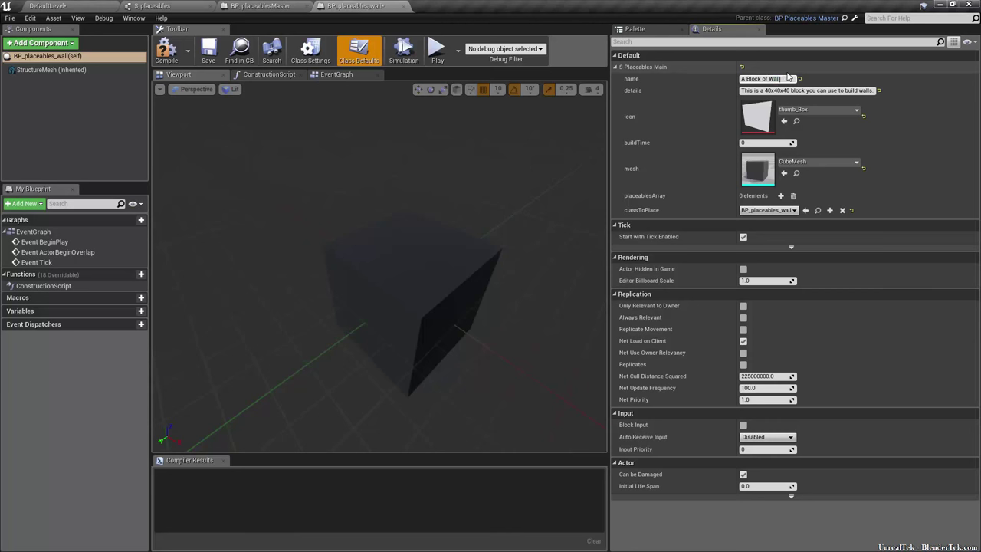
key("Return")
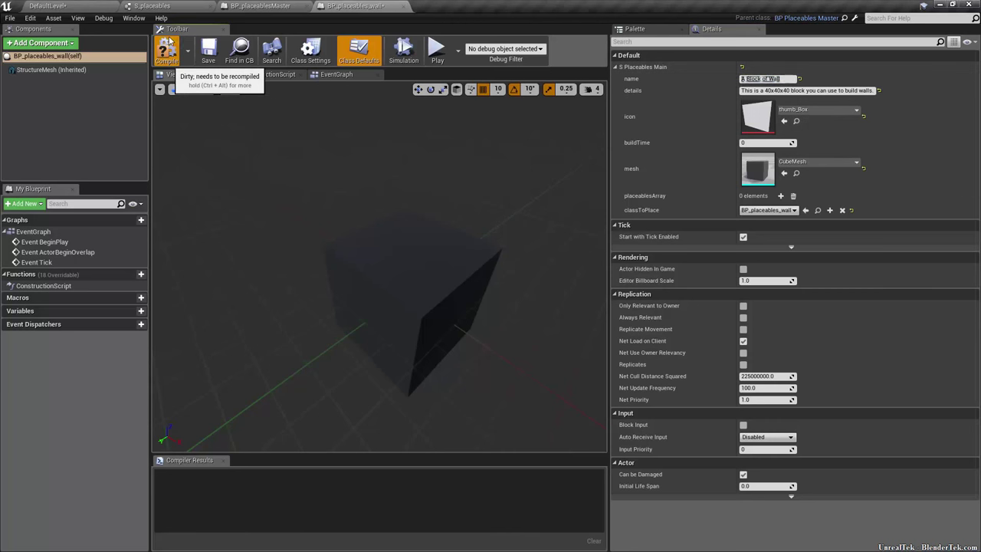
Compile and save BP_placeables_wall, and return to the DefaultLevel editor.
left_click(170, 43)
left_click(207, 51)
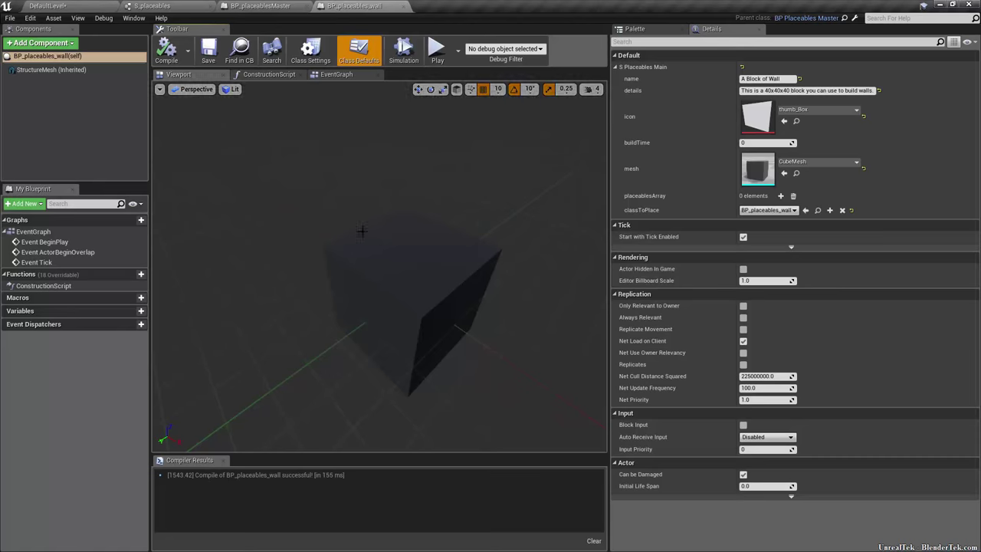
left_click(35, 6)
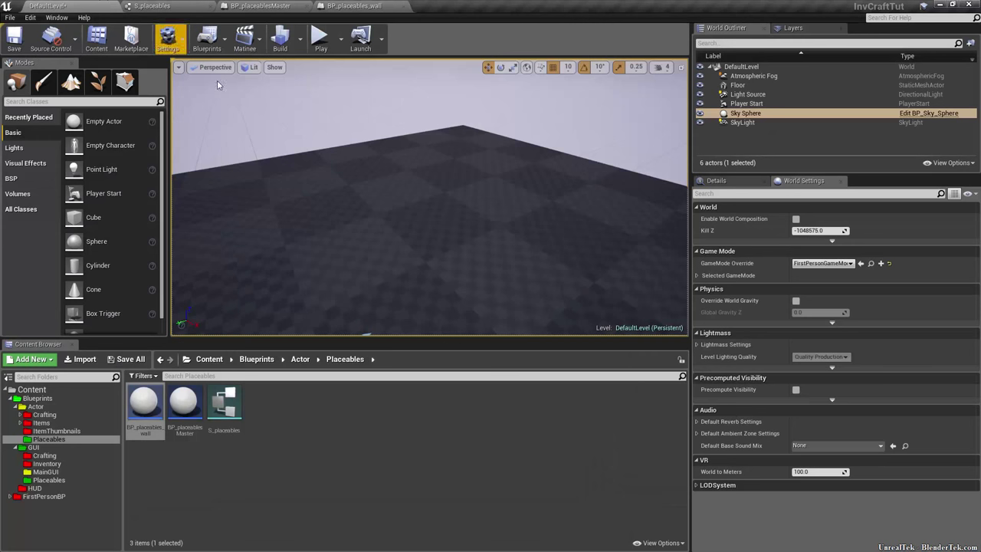
In BP_placeablesMaster's construction script, move the Set Static Mesh node closer to the Break S_placeables node.
left_click(262, 6)
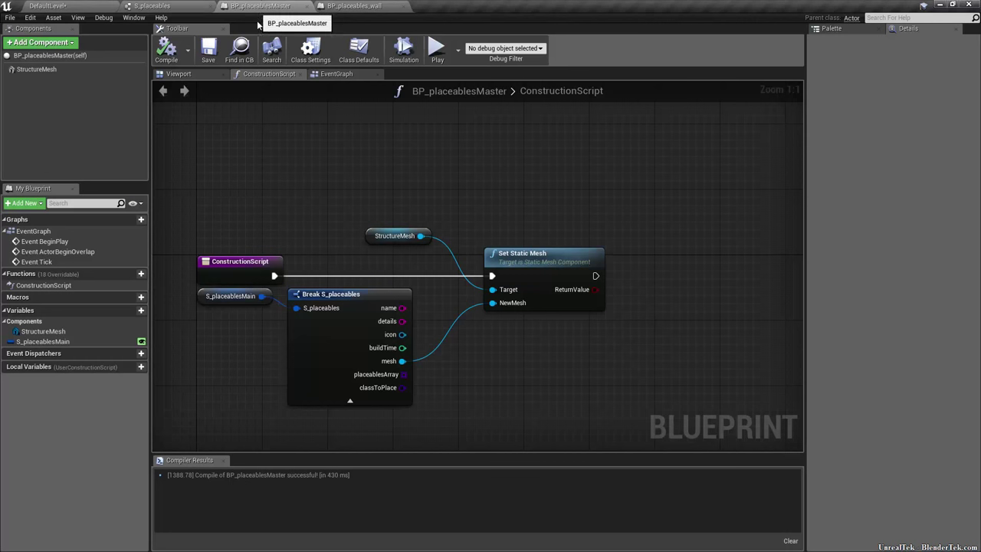
left_click(524, 273)
left_click(228, 262)
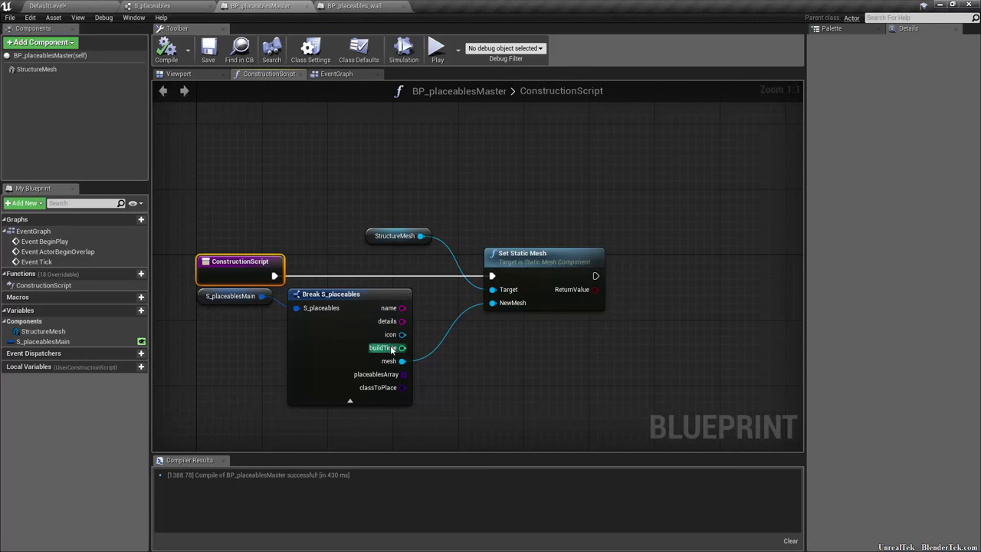
left_click_drag(547, 268, 505, 268)
Review BP_placeablesMaster's event graph, StructureMesh component and viewport, and how the construction script feeds the mesh into Set Static Mesh.
left_click(336, 73)
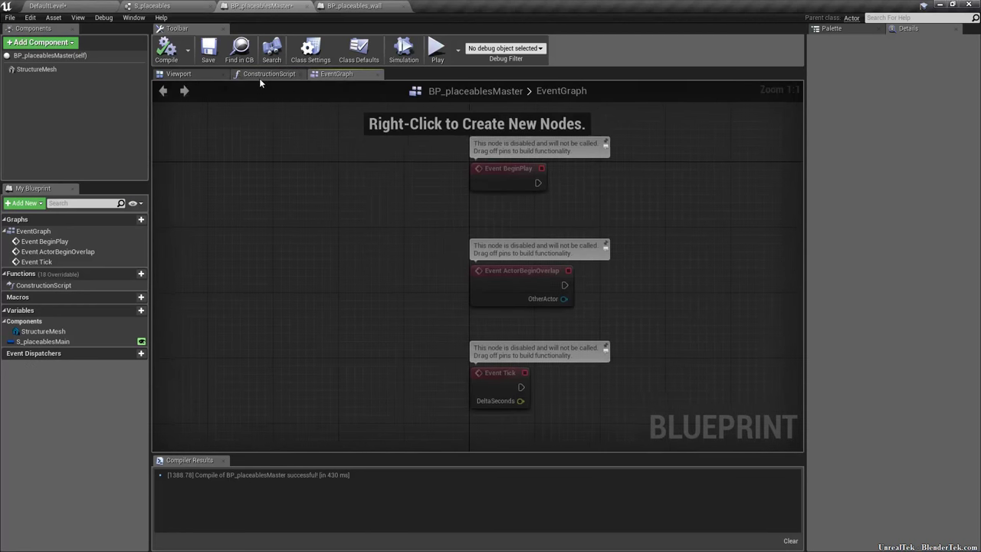
left_click(261, 74)
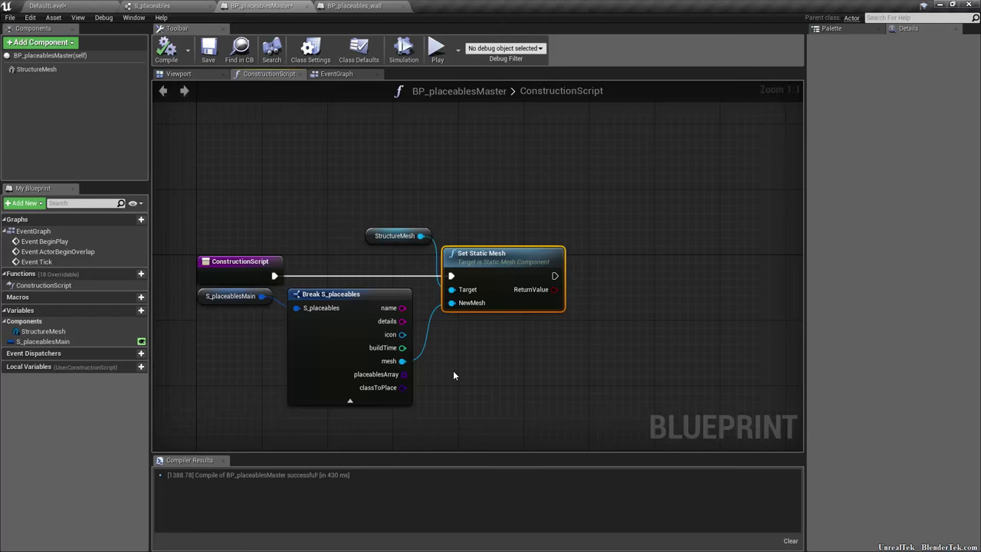
left_click(72, 69)
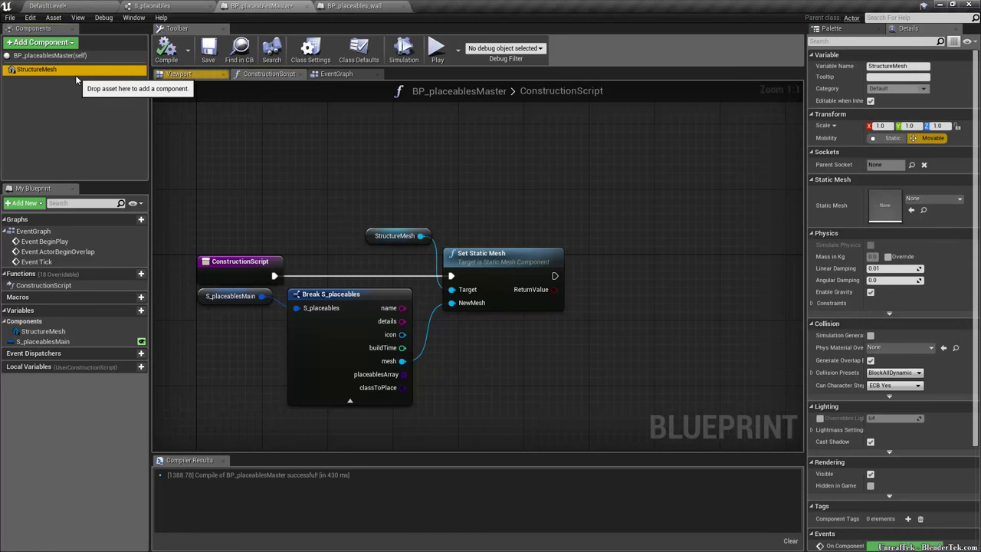
left_click(192, 74)
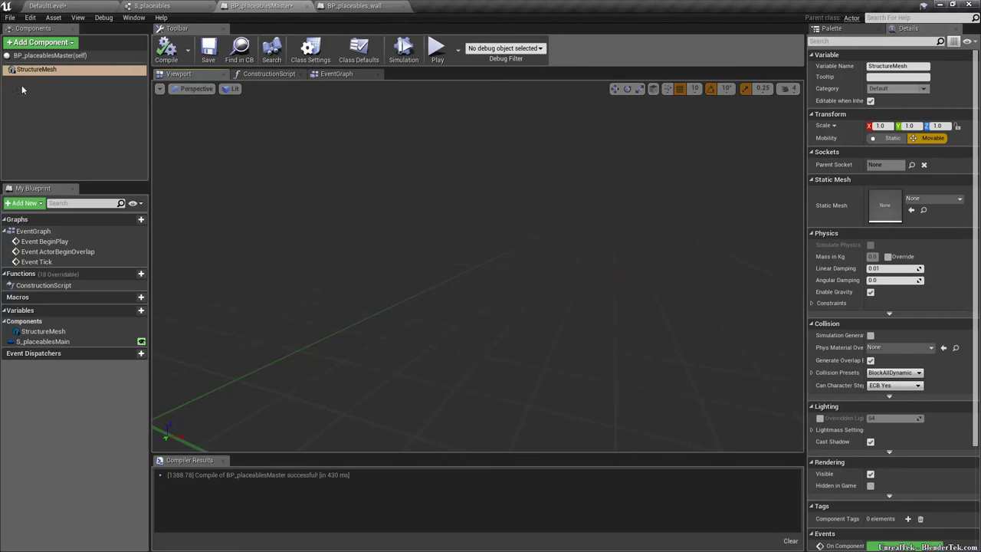
left_click(261, 76)
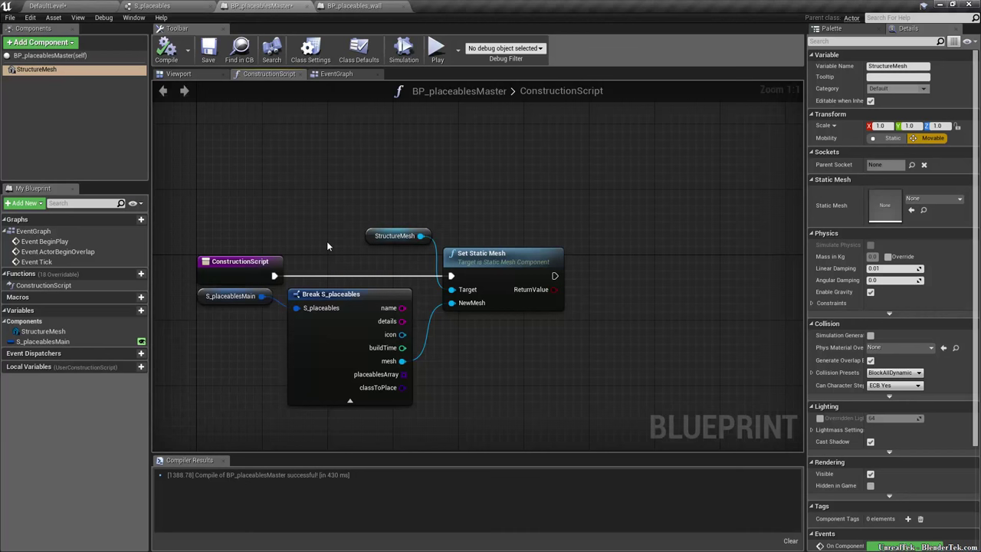
left_click(395, 236)
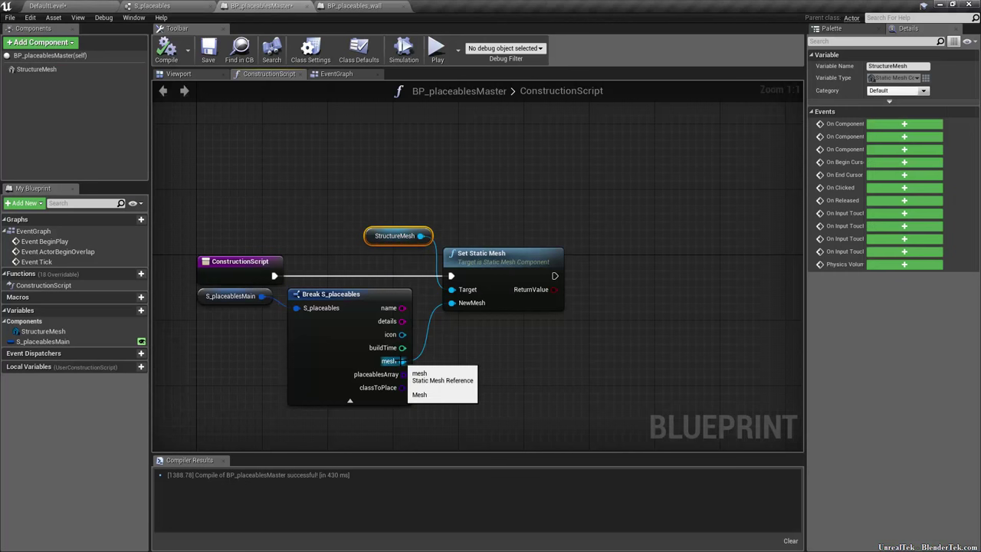
Compare BP_placeables_wall's mesh setting and inherited StructureMesh component with the mesh connection in BP_placeablesMaster's construction script.
left_click(352, 5)
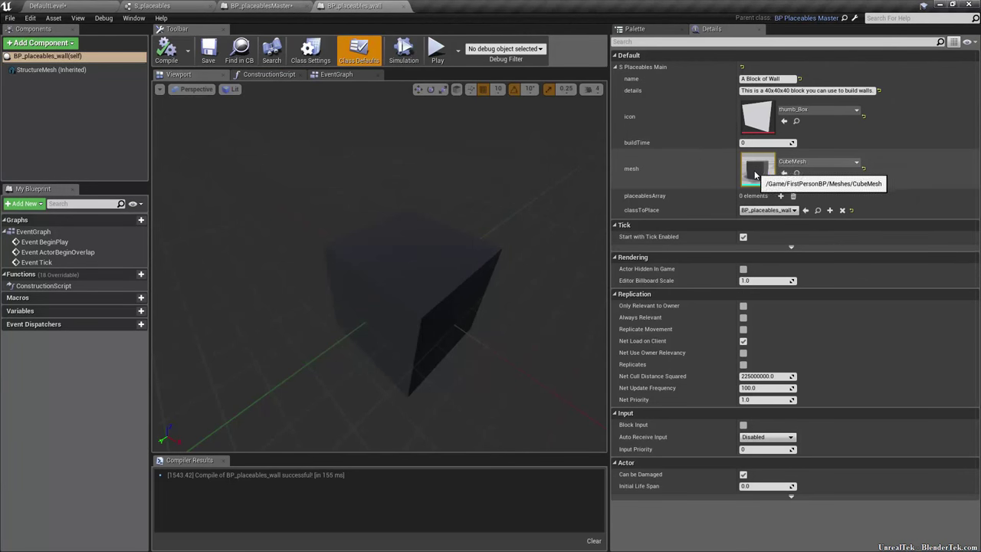
left_click(295, 5)
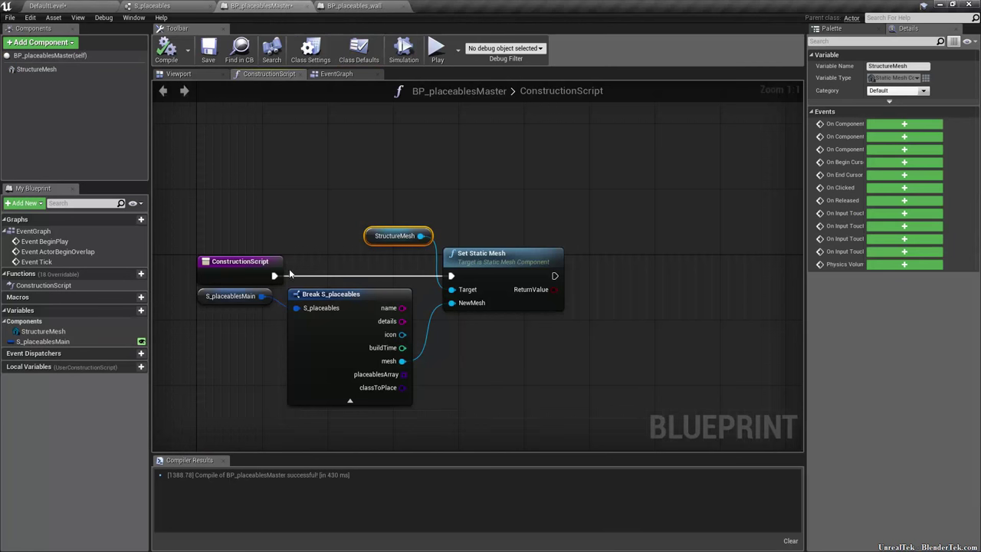
left_click(353, 5)
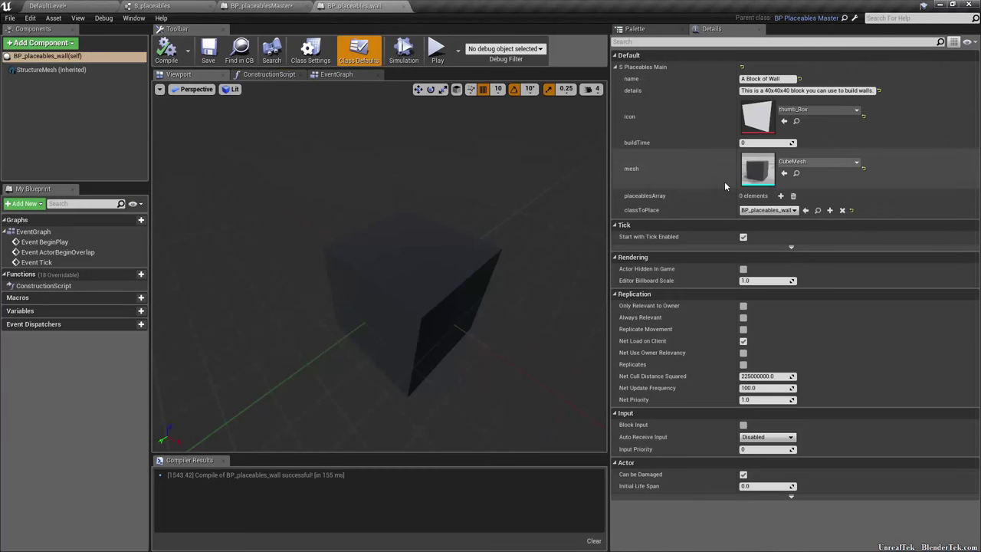
left_click(68, 71)
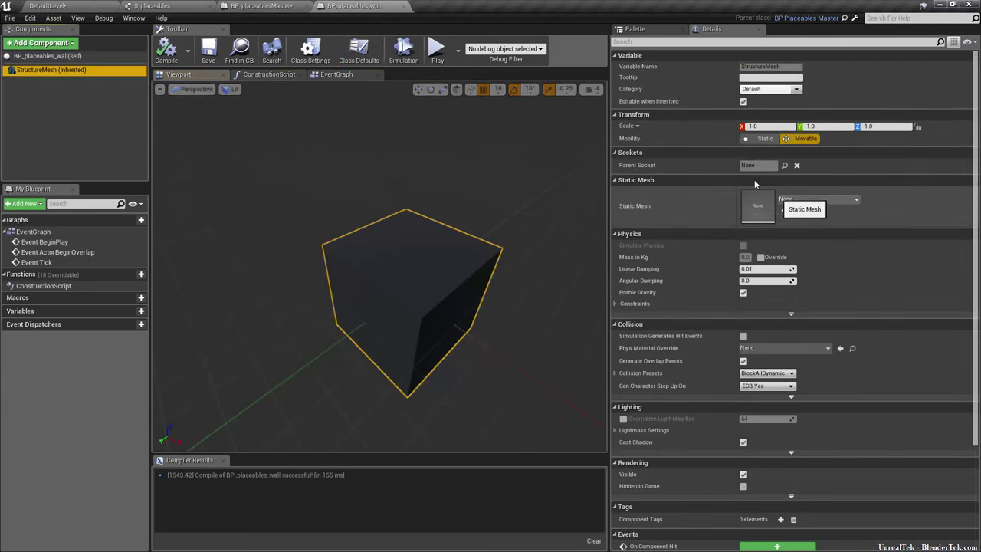
left_click(61, 56)
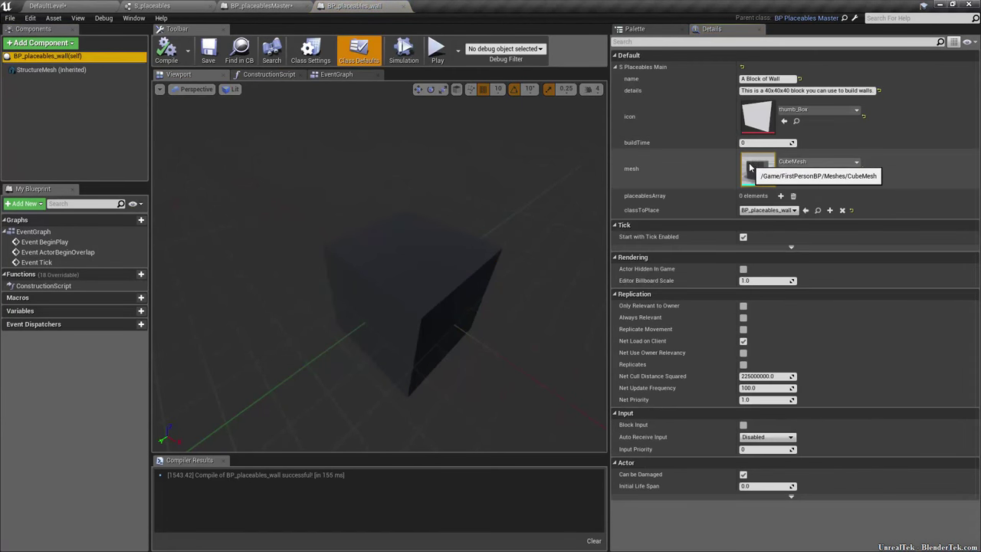
left_click(797, 164)
key("Escape")
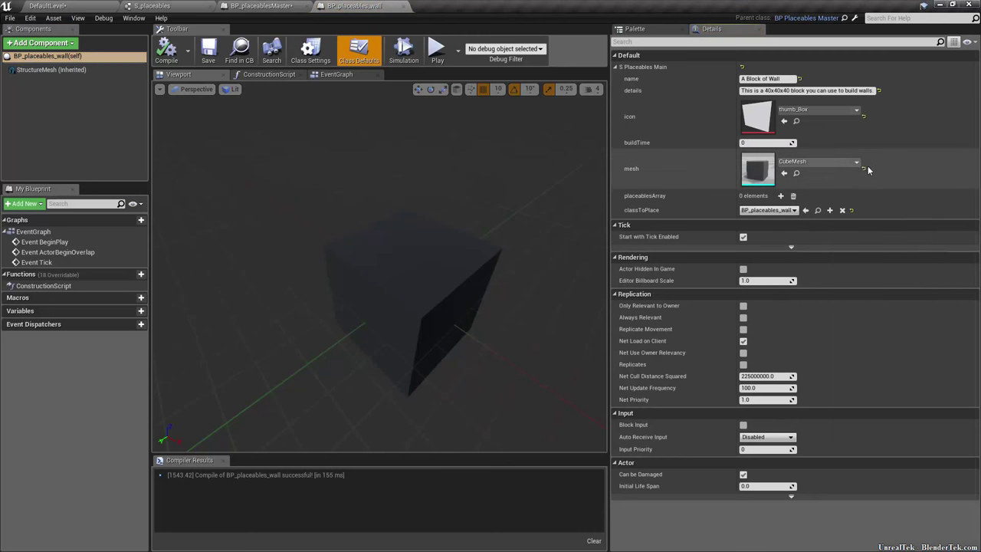
Try clearing the wall's mesh and swapping in FirstPerson_ProjectileMesh and FirstPersonCube_Rounded, finishing with CubeMesh.
left_click(863, 168)
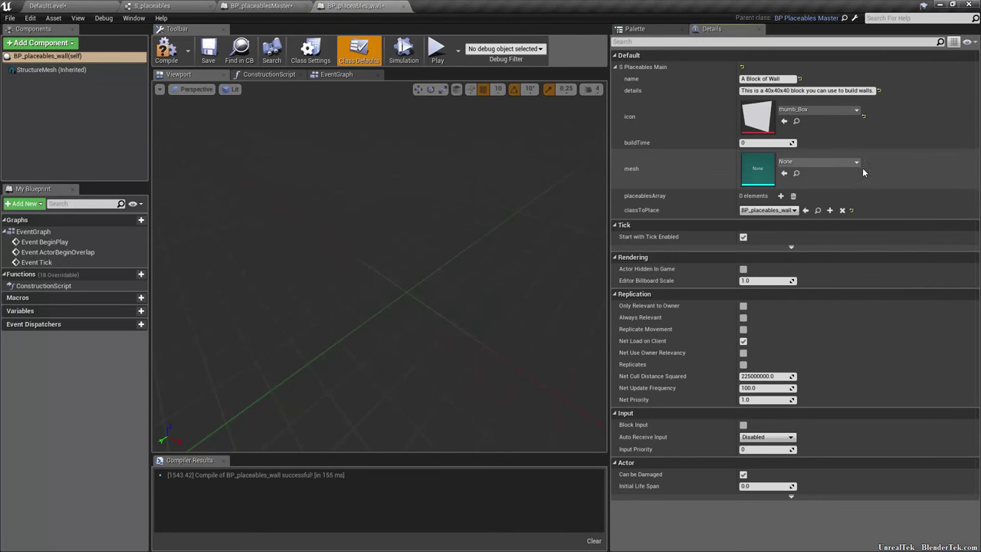
left_click(822, 162)
left_click(849, 258)
left_click(821, 162)
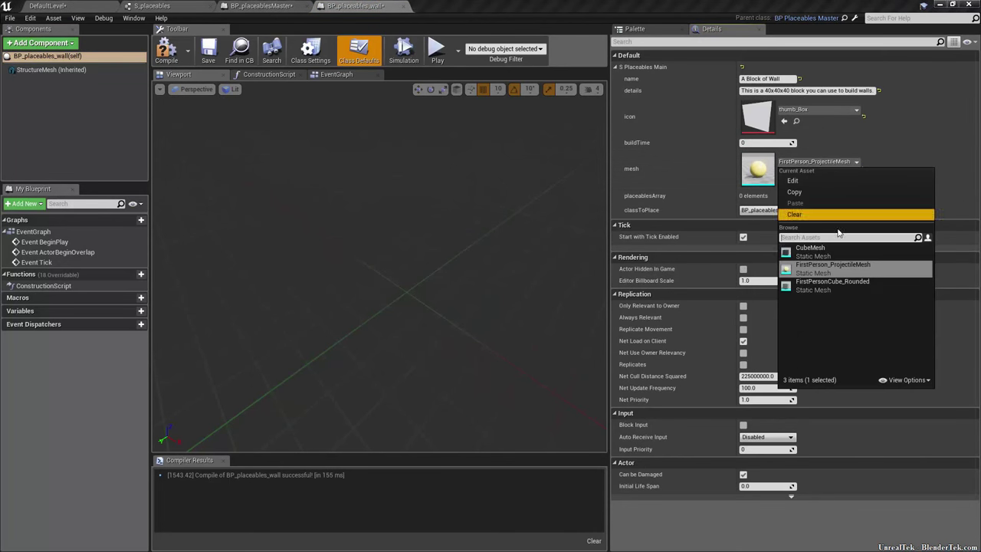
left_click(813, 252)
left_click(808, 160)
left_click(822, 282)
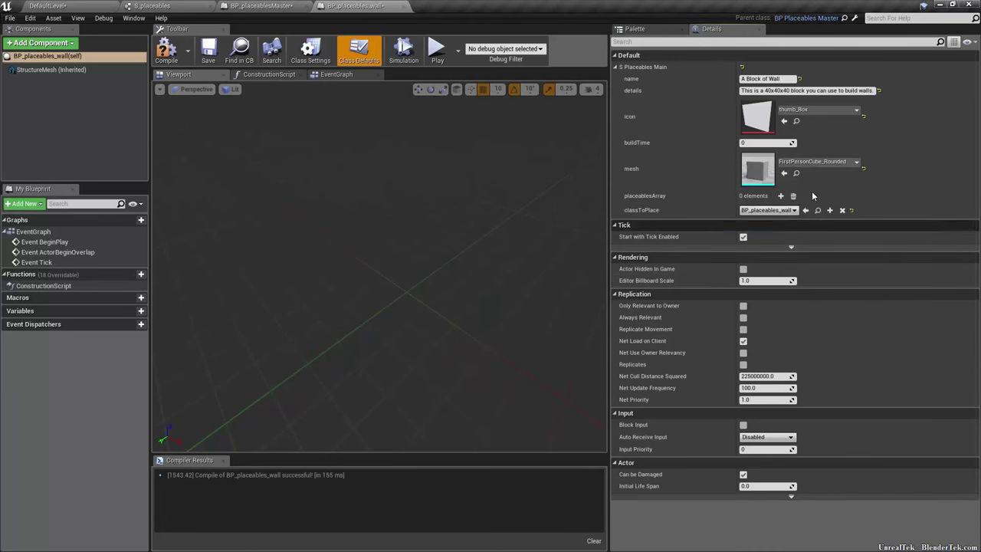
left_click(818, 162)
left_click(824, 248)
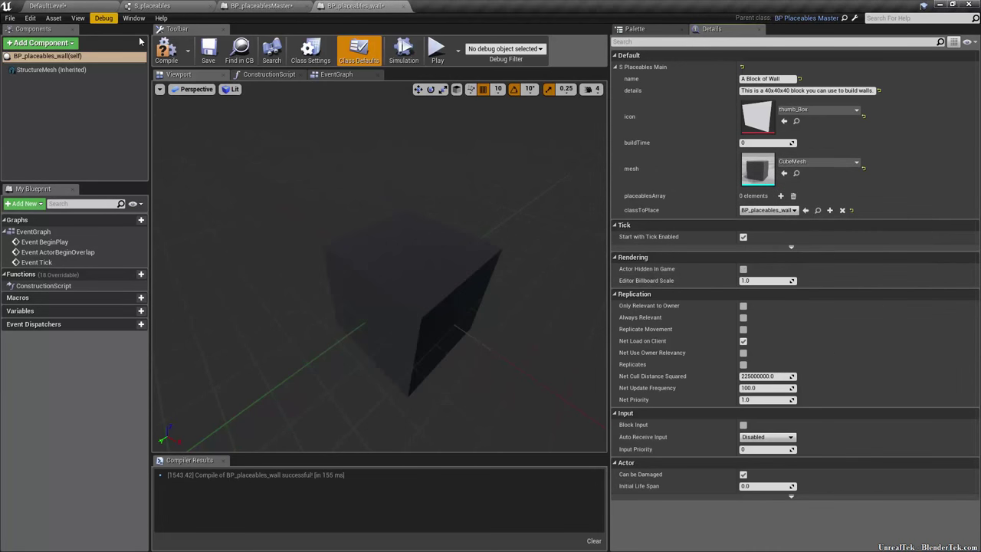
Compile and save BP_placeables_wall, and close its editor.
left_click(167, 50)
left_click(208, 49)
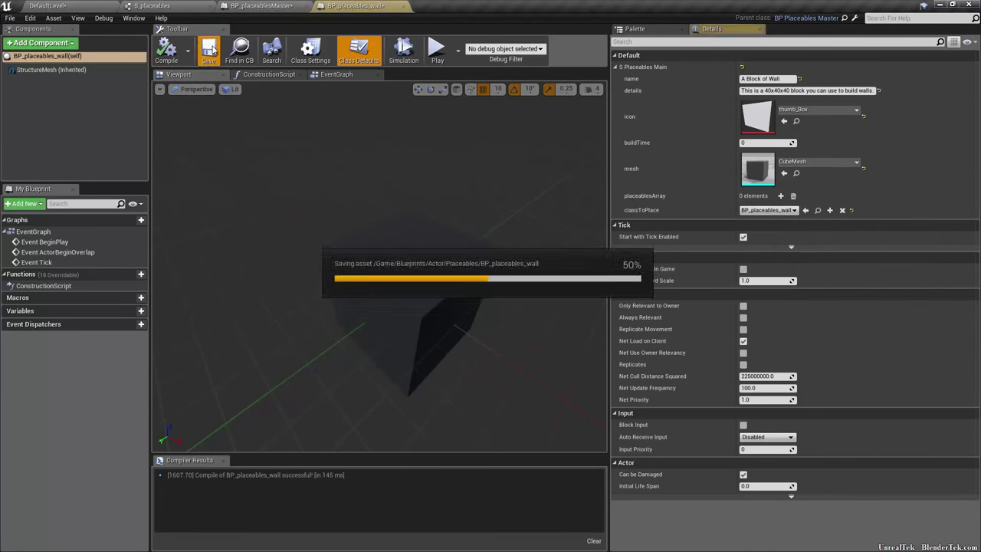
left_click(382, 5)
Turn off Spawn Default Blueprint Nodes in the Blueprint Editor preferences, store the settings as default, and close the preferences.
left_click(30, 17)
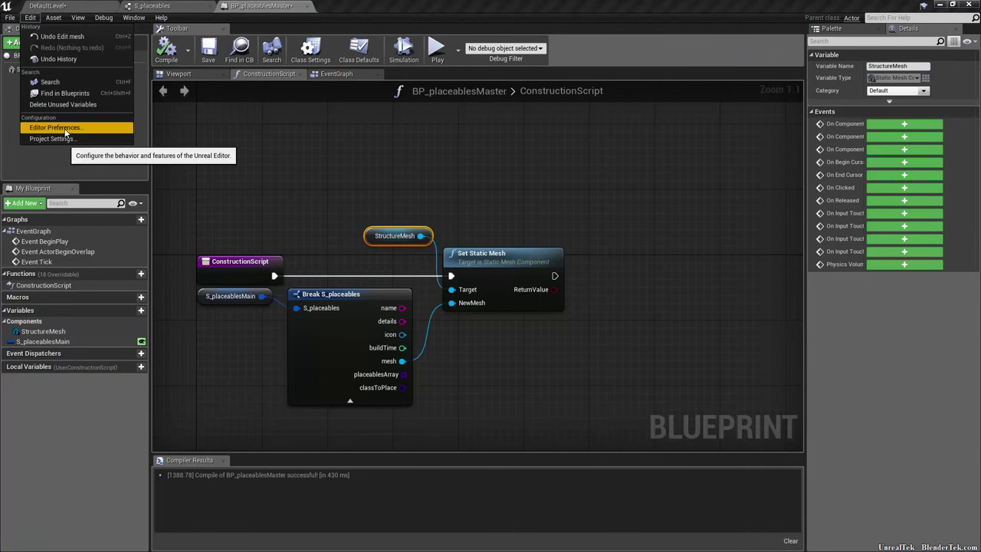
left_click(61, 127)
scroll(208, 414, "down", 2)
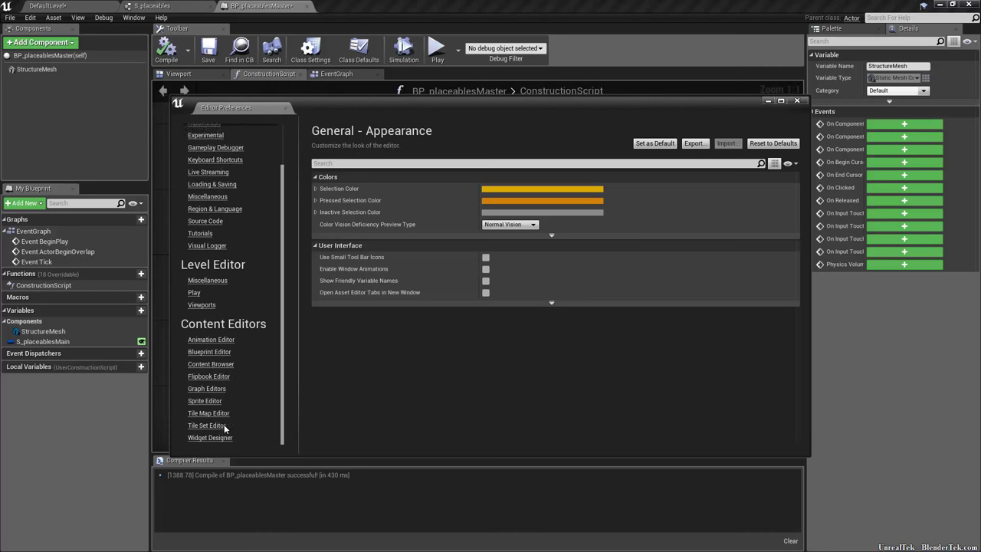
left_click(215, 342)
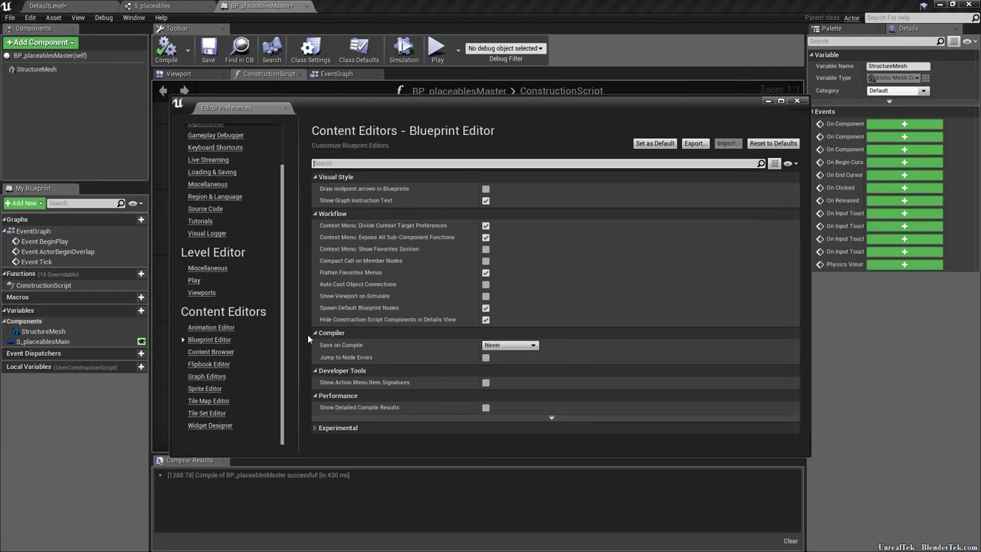
left_click(486, 308)
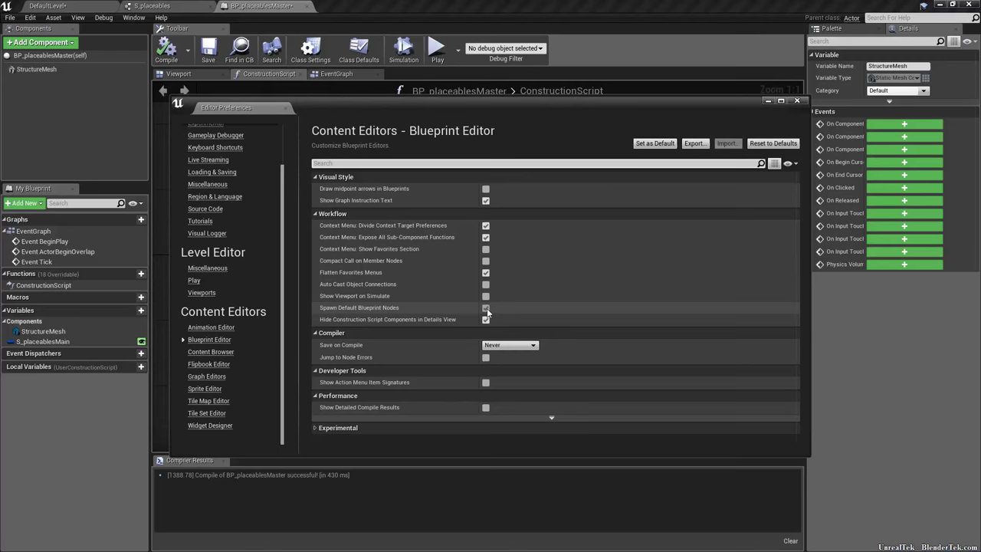
left_click(654, 144)
left_click(562, 290)
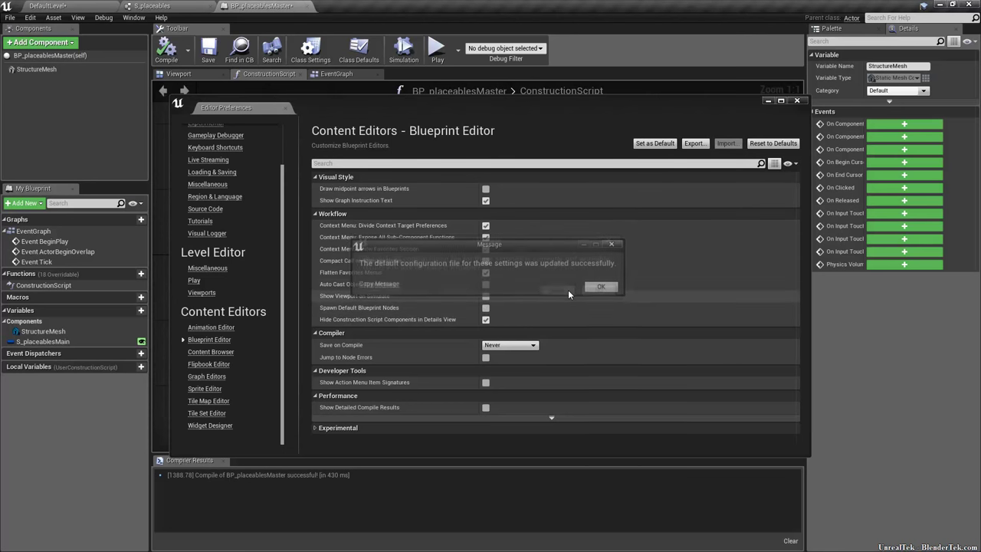
scroll(245, 173, "up", 2)
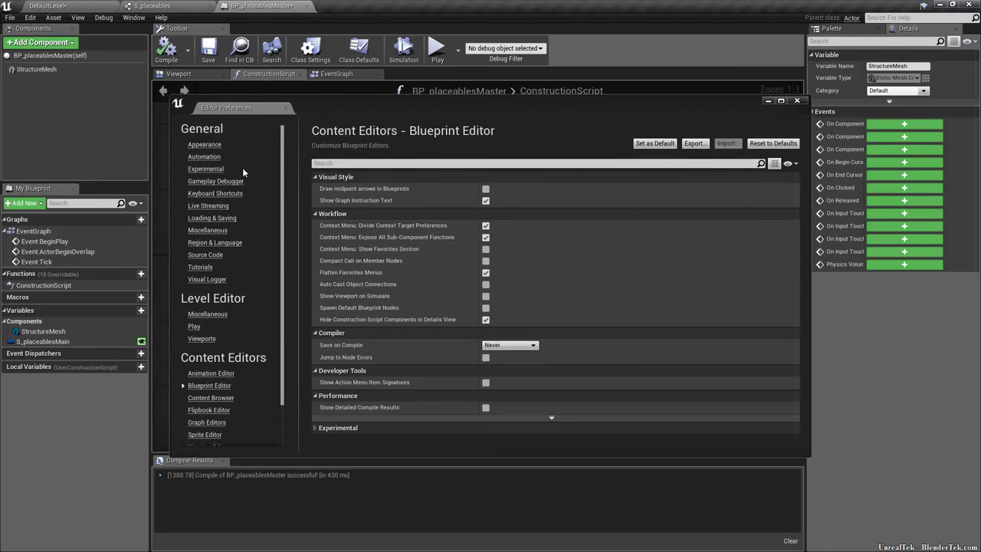
left_click(204, 145)
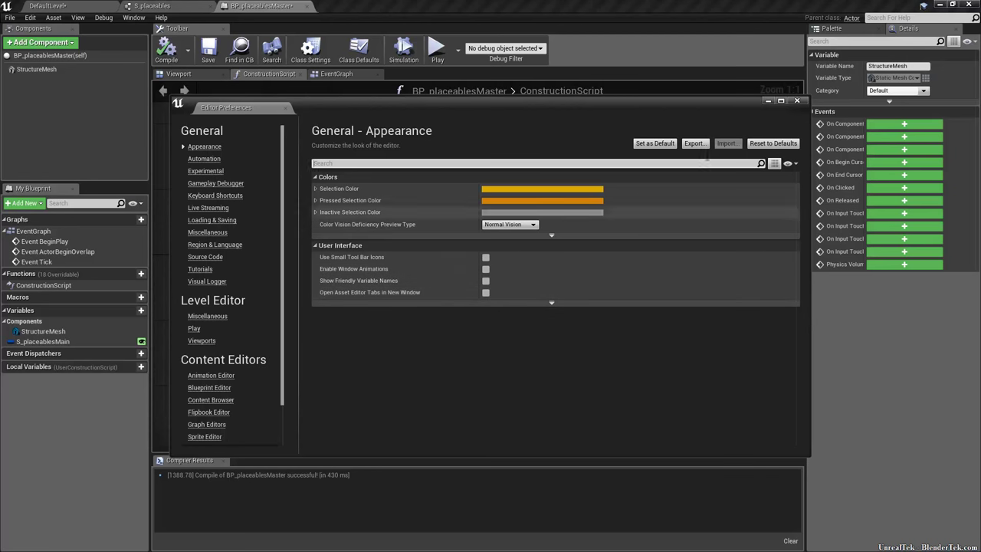
left_click(796, 102)
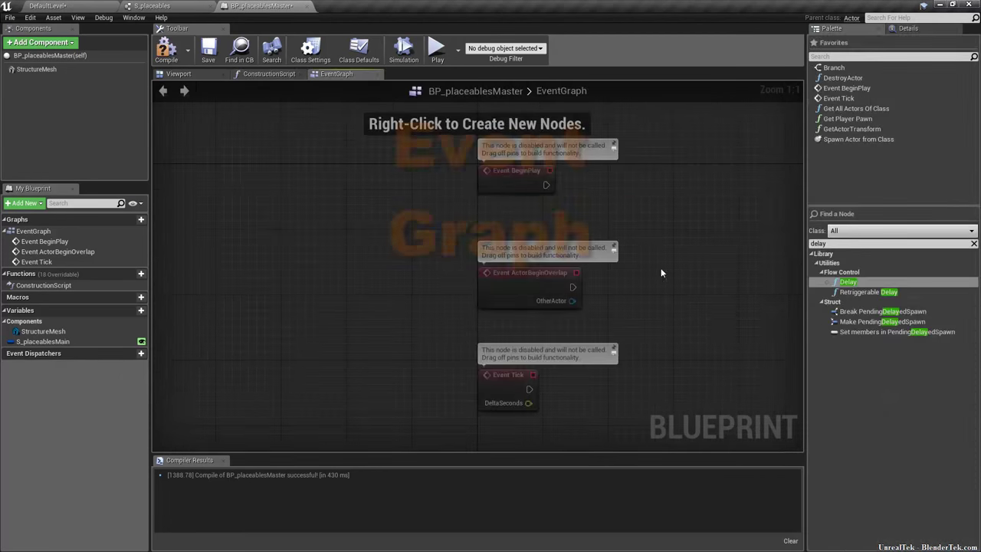
Compile and save BP_placeablesMaster, and return to the DefaultLevel editor.
right_click_drag(690, 281, 495, 276)
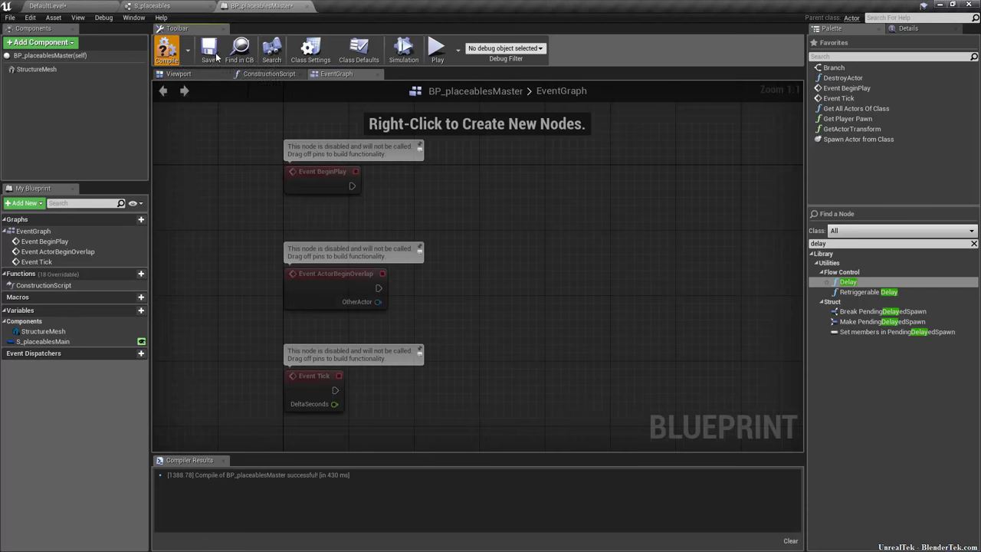
left_click(166, 50)
left_click(81, 5)
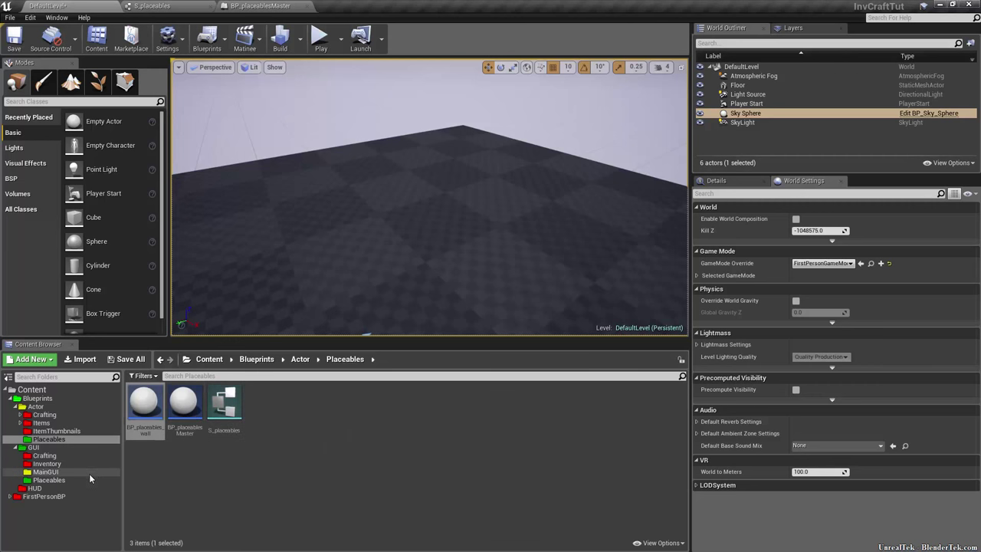
Create a Widget Blueprint named W_placeablesMain in the Placeables folder under Blueprints/GUI.
left_click(69, 448)
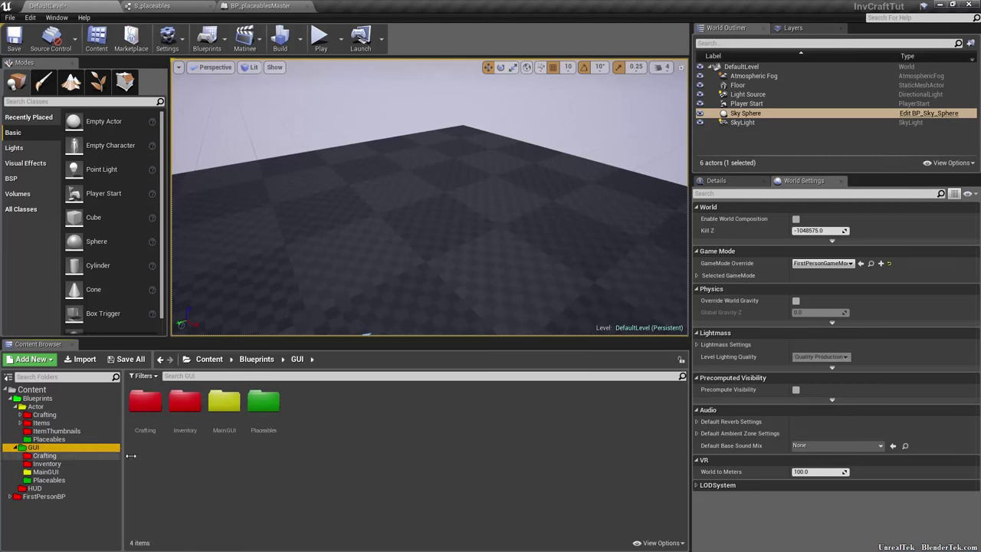
double_click(253, 427)
right_click(162, 428)
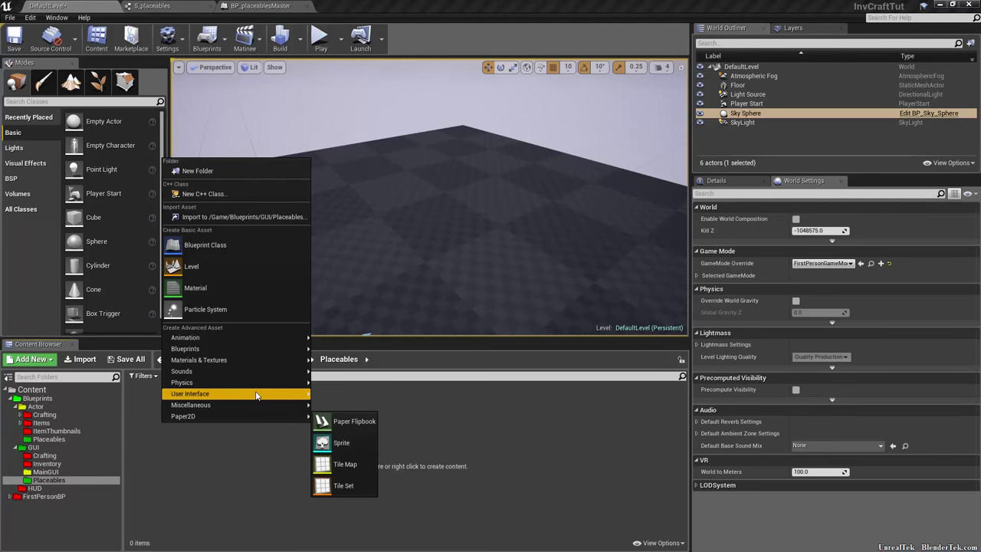
mouse_move(256, 395)
left_click(356, 463)
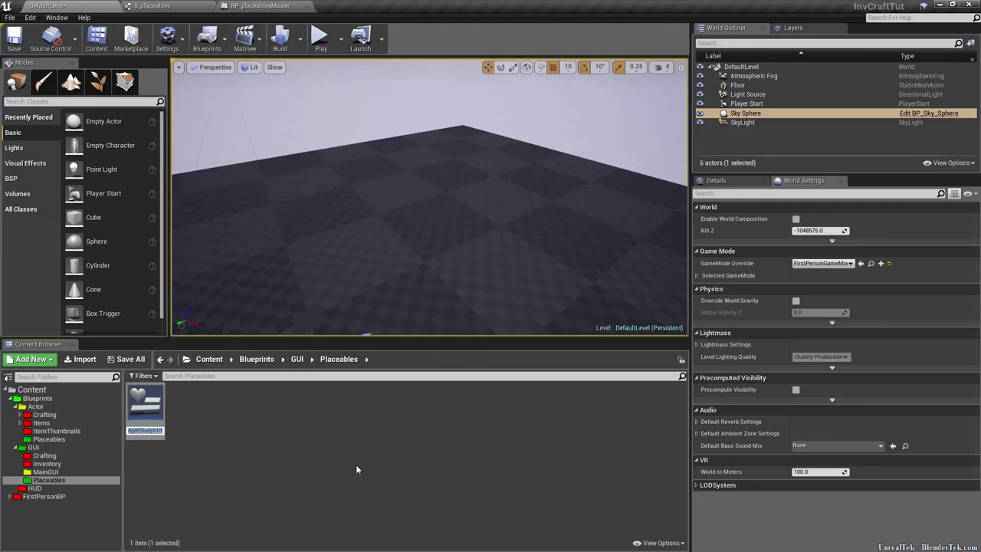
type("W")
type("_placea")
type("bles")
type("Main")
key("Return")
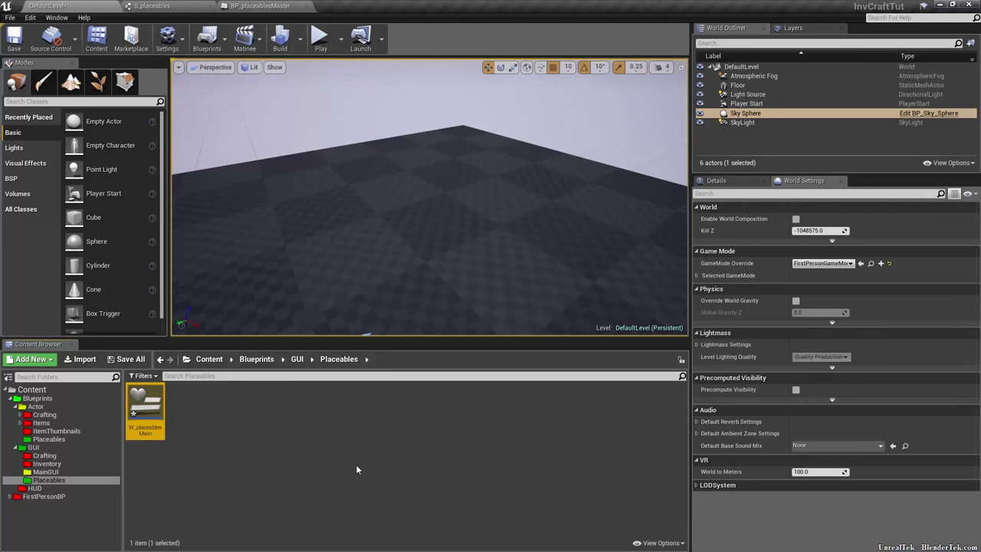
Duplicate W_placeablesMain as W_placeablesButton, and save all modified assets and the level.
right_click(153, 415)
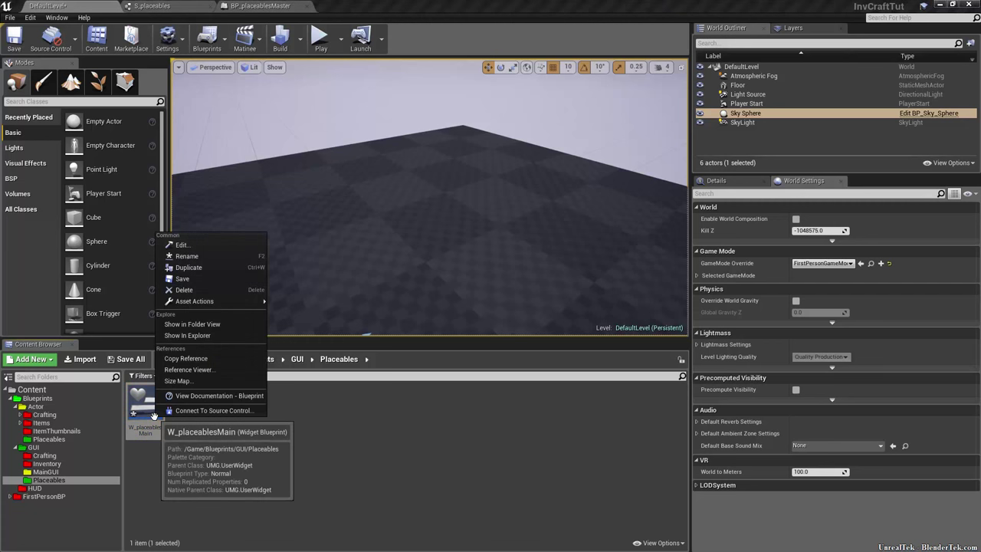
left_click(189, 267)
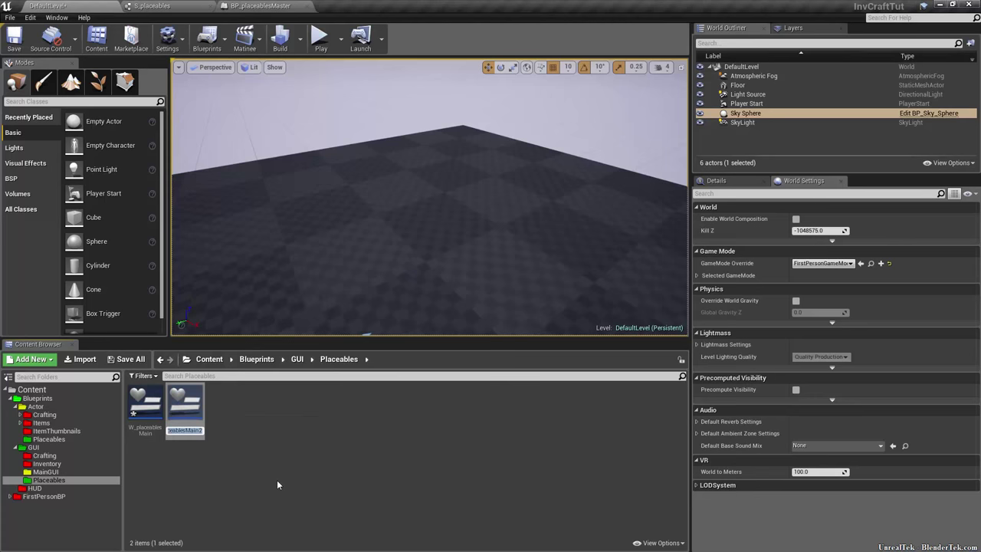
type("V_placeables")
type("Button")
key("Return")
left_click(277, 484)
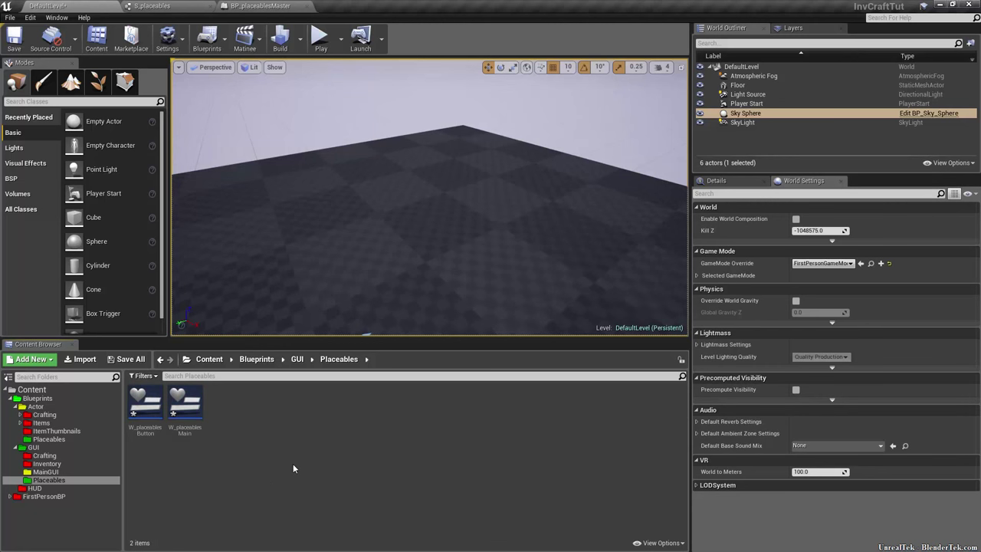
key("ctrl+shift+s")
left_click(491, 230)
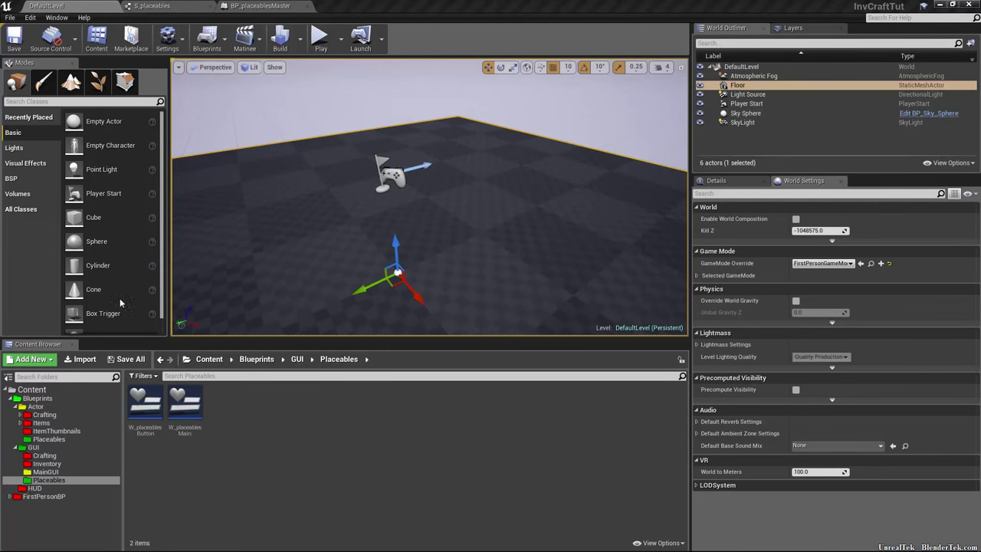
Open W_placeablesButton and set its designer preview to a Custom size of 64 by 64.
double_click(145, 404)
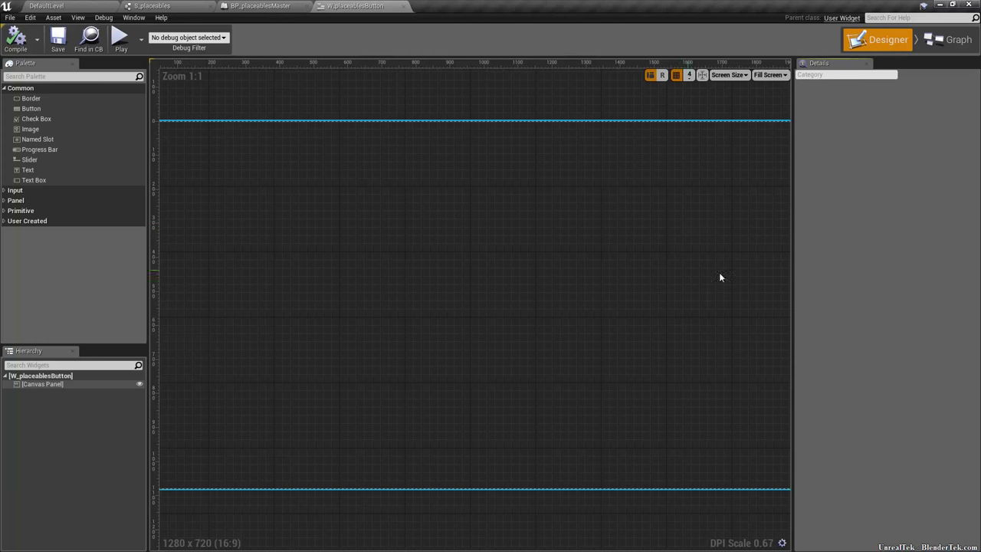
left_click(768, 76)
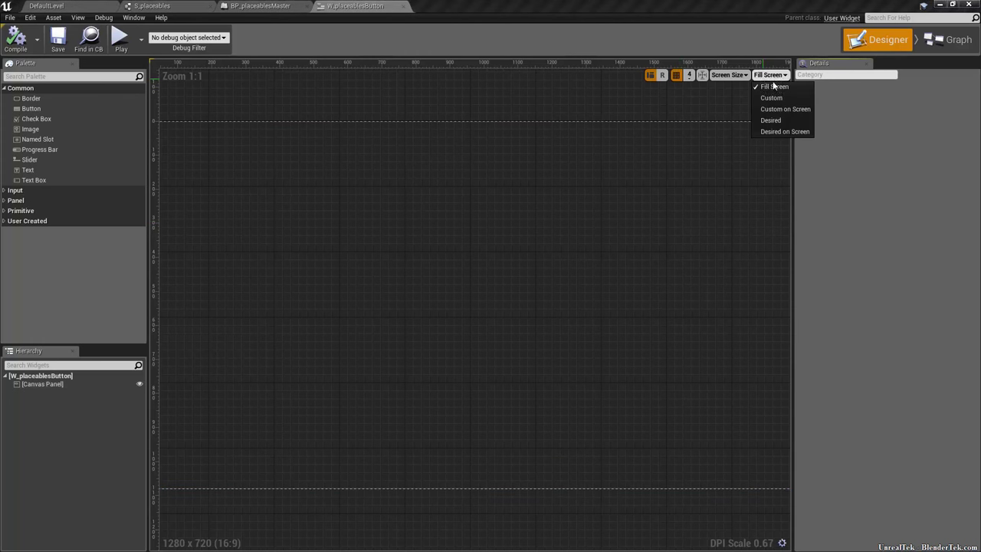
left_click(773, 98)
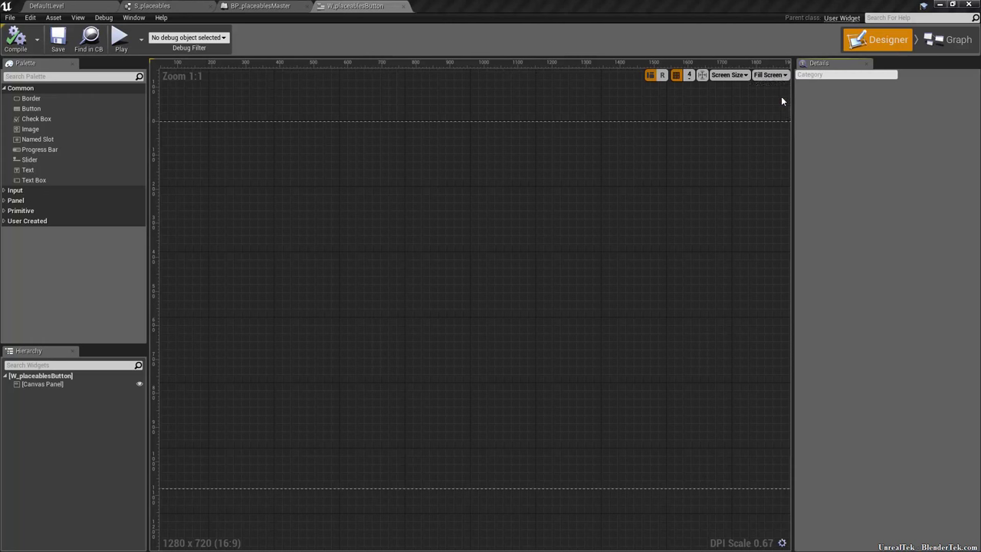
left_click(714, 75)
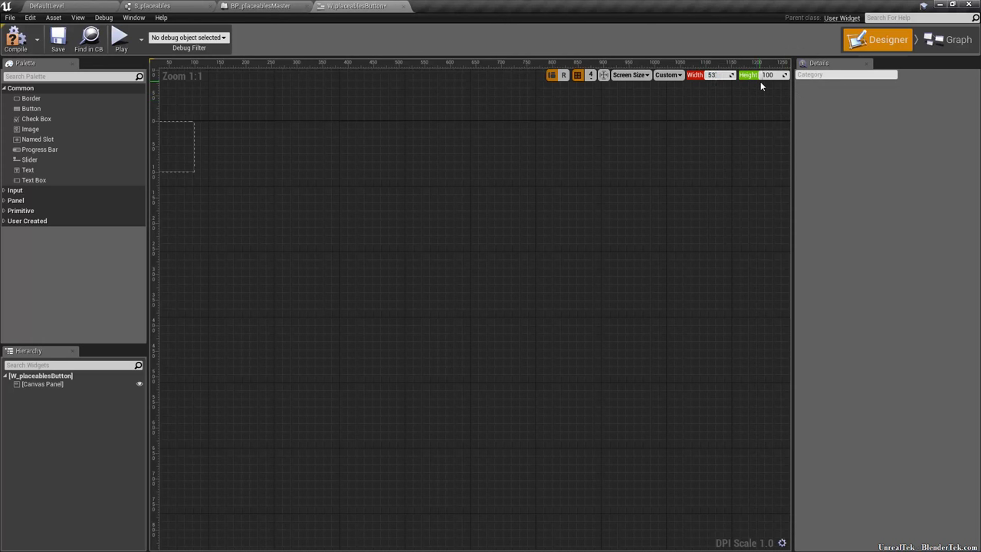
key("BackSpace")
key("BackSpace")
type("64")
left_click(764, 74)
type("64")
key("Return")
right_click_drag(394, 187, 639, 271)
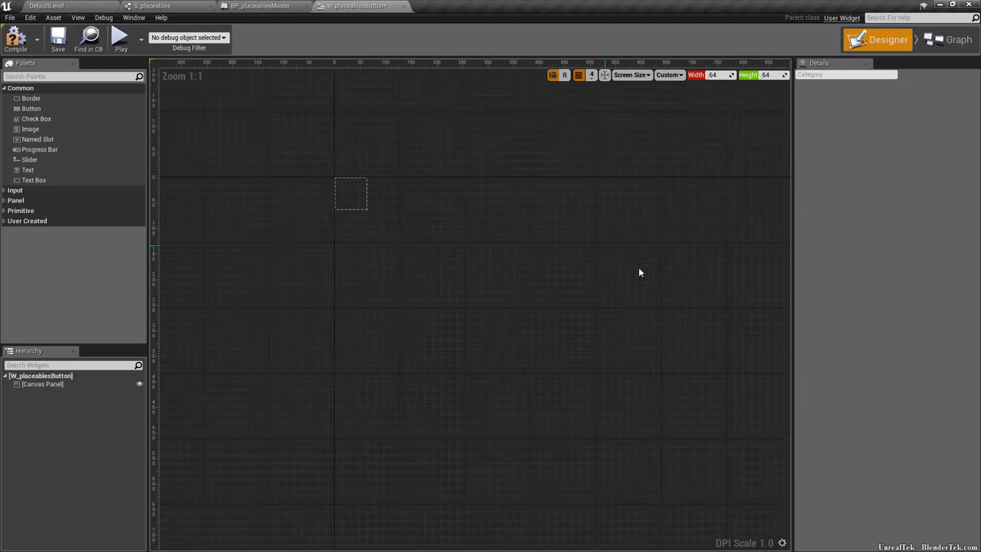
scroll(311, 192, "up", 8)
right_click_drag(449, 278, 621, 338)
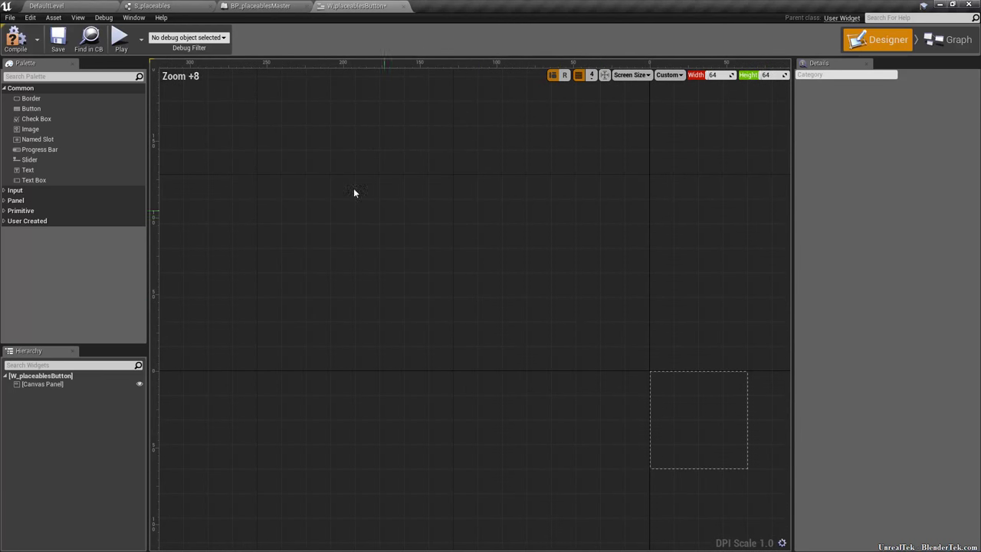
Delete the root Canvas Panel of W_placeablesButton and put a Size Box in its place as the root widget.
right_click_drag(598, 269, 394, 158)
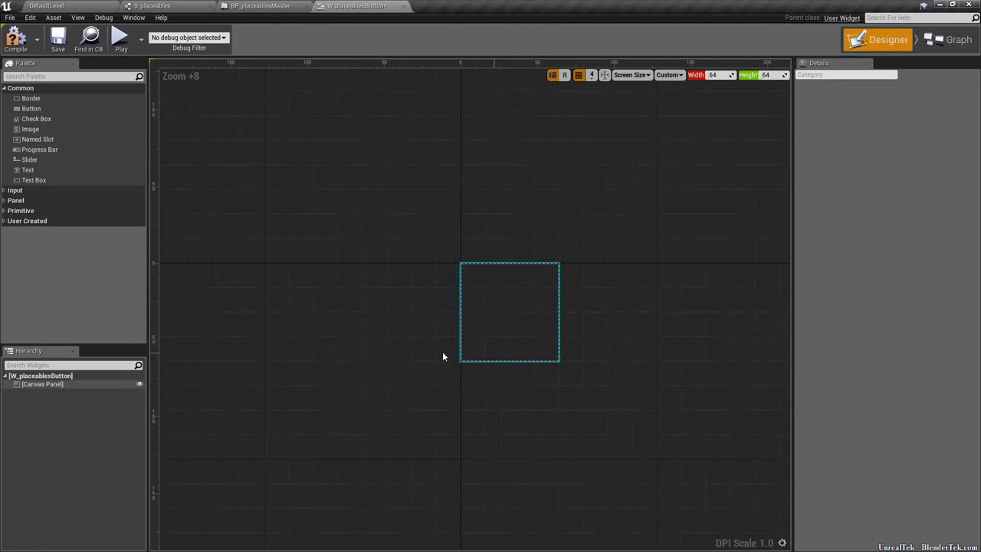
left_click(67, 384)
key("Delete")
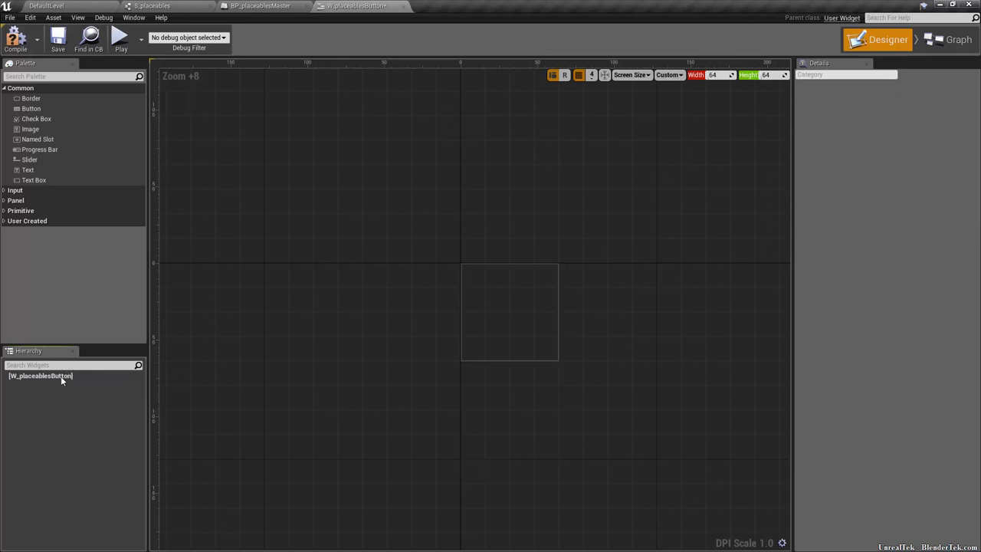
left_click(3, 213)
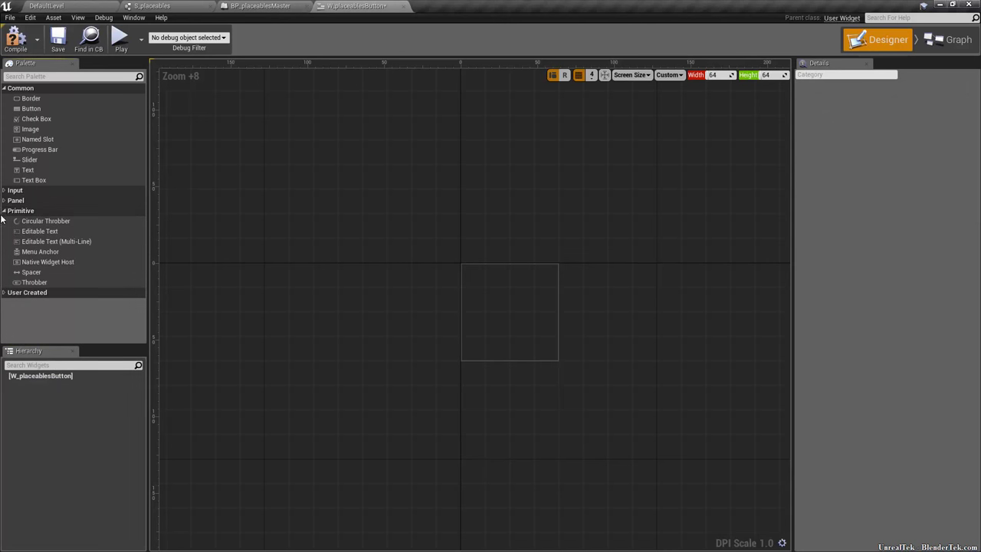
left_click(3, 210)
left_click(3, 202)
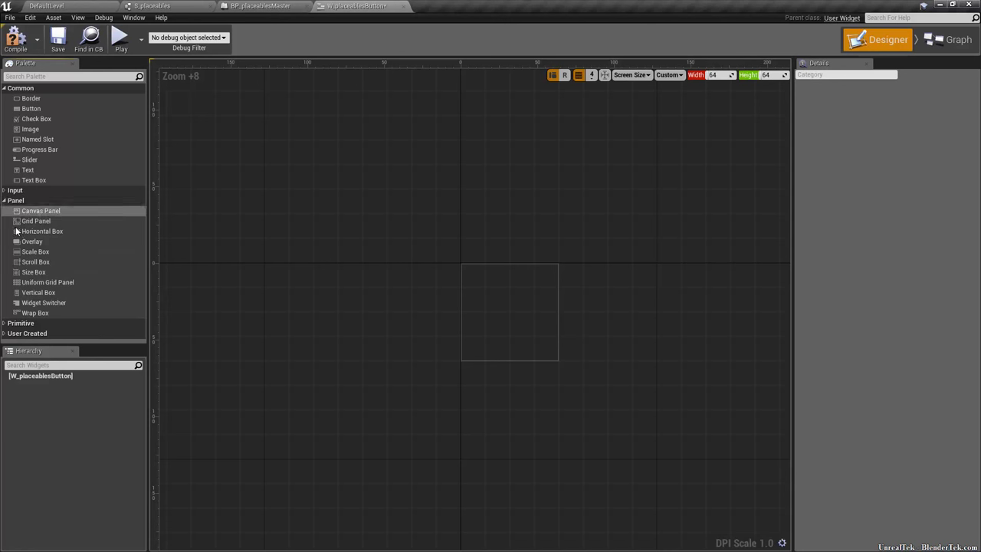
left_click_drag(31, 274, 35, 377)
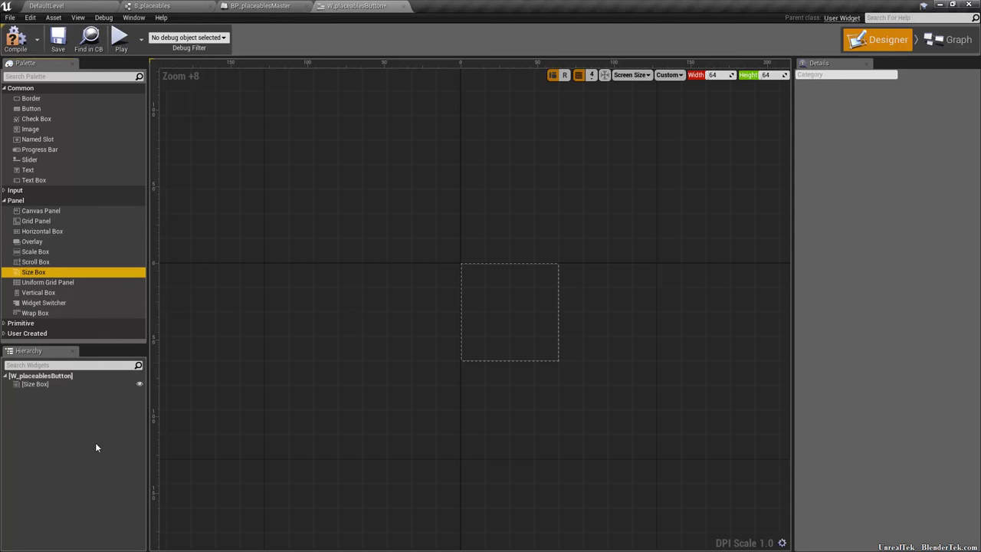
Enable the Size Box's width and height overrides and set both to 64.
left_click(101, 387)
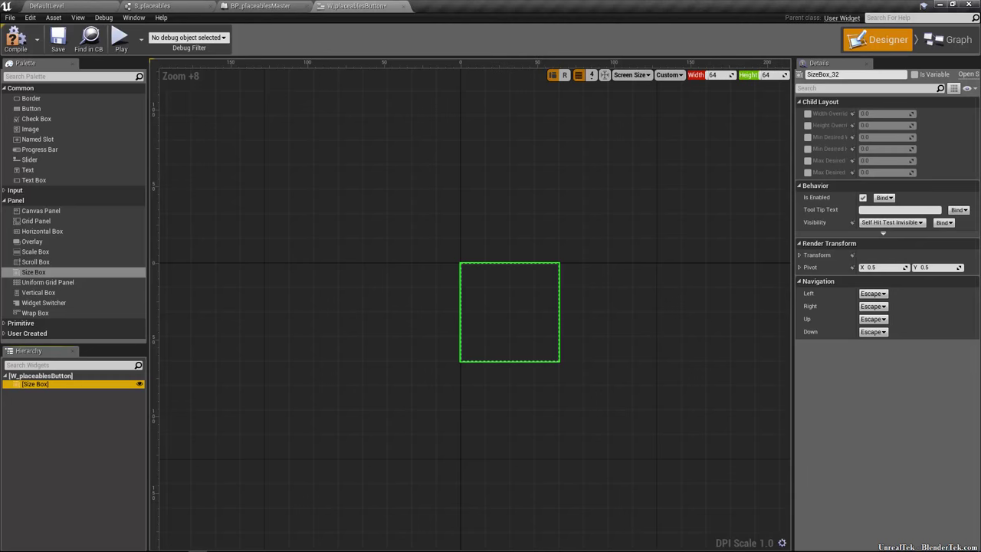
left_click(29, 385)
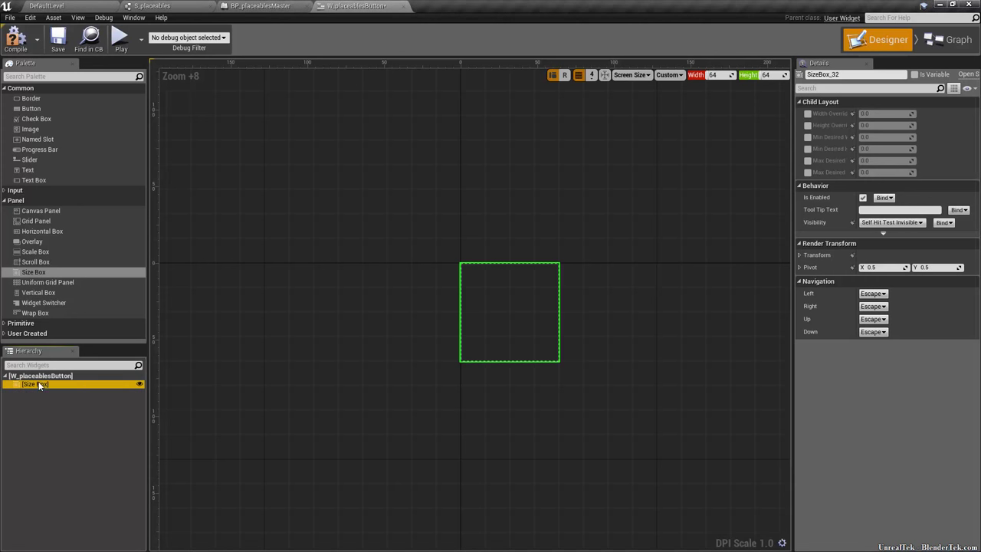
left_click(808, 114)
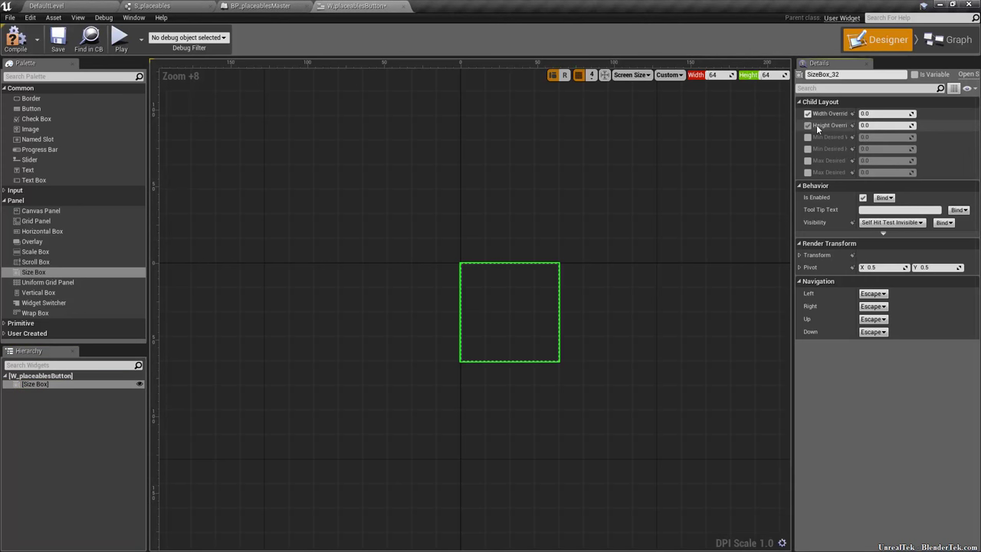
left_click(808, 125)
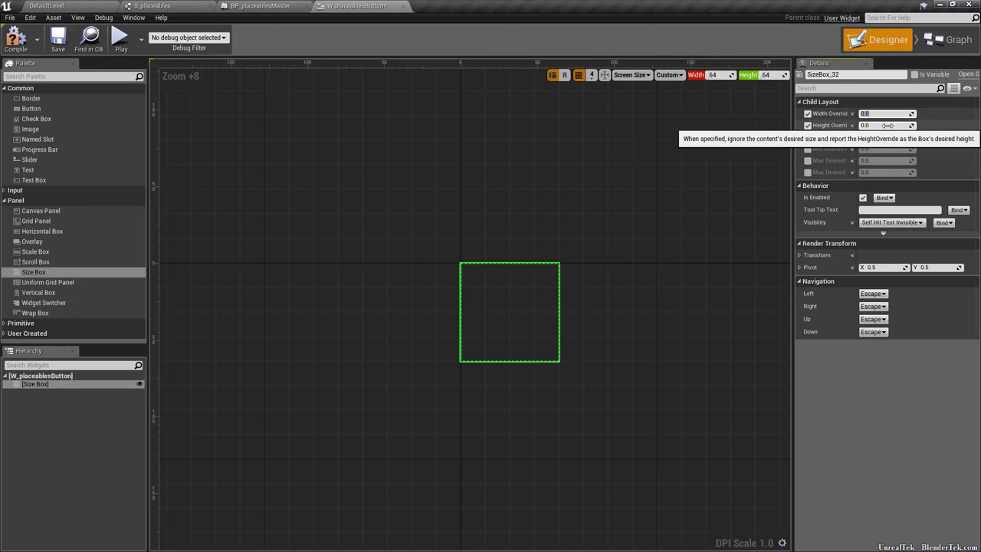
type("63")
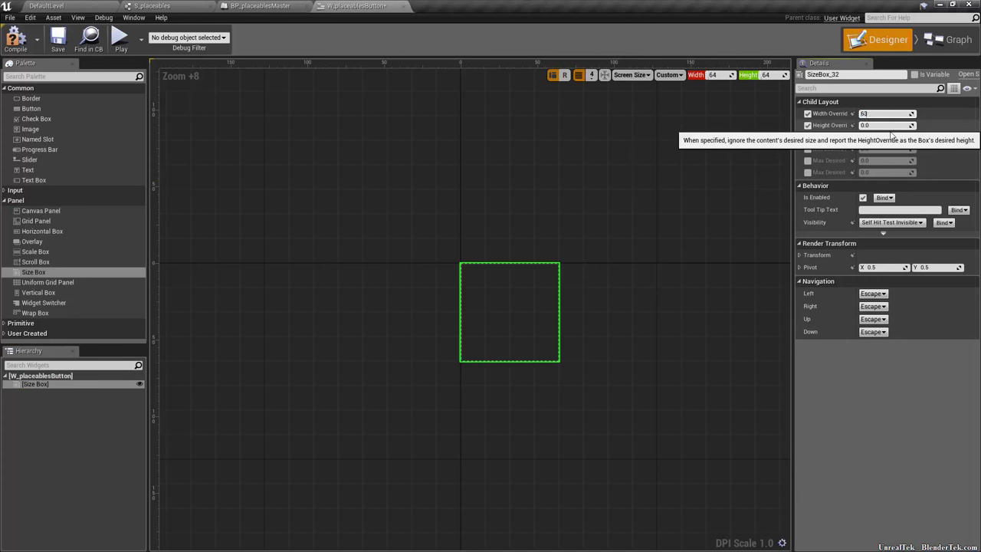
key("Tab")
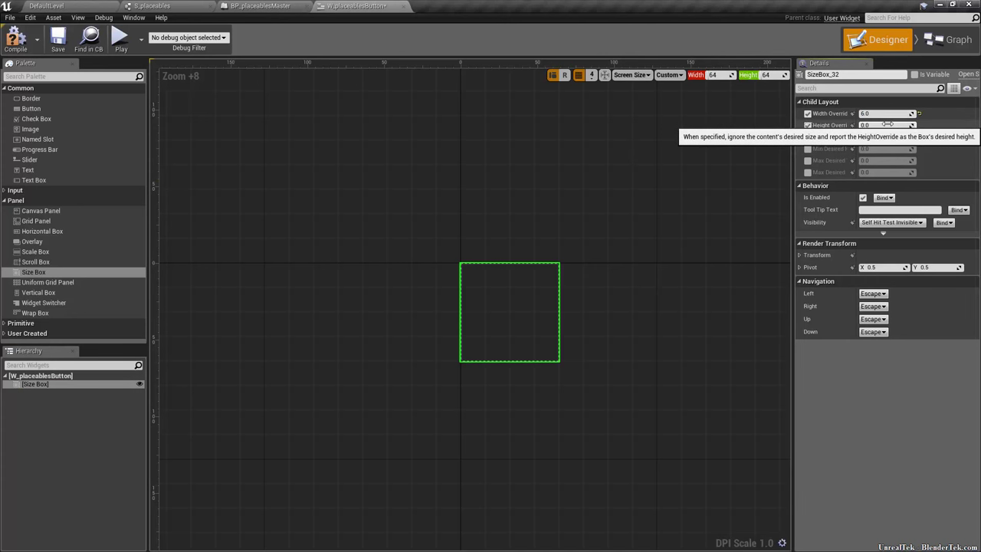
type("64")
left_click(883, 112)
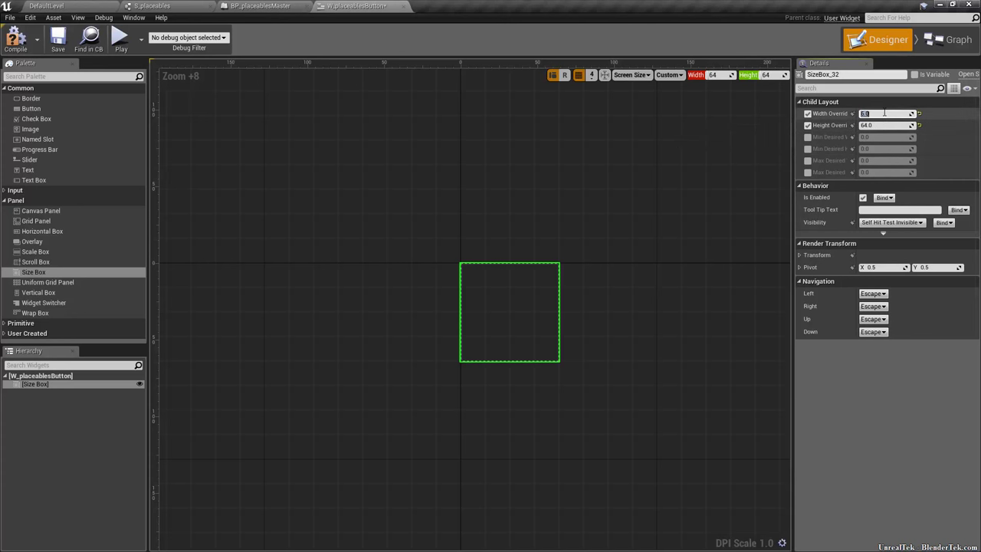
type("64")
key("Return")
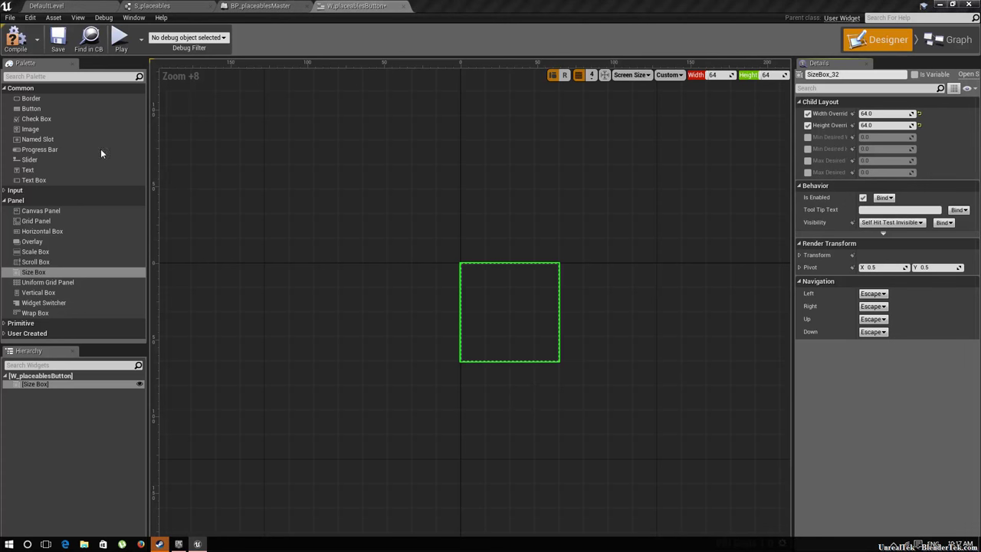
Add a Button inside the Size Box and rename it ButtonIcon.
left_click(39, 109)
left_click_drag(46, 121, 37, 385)
left_click(41, 392)
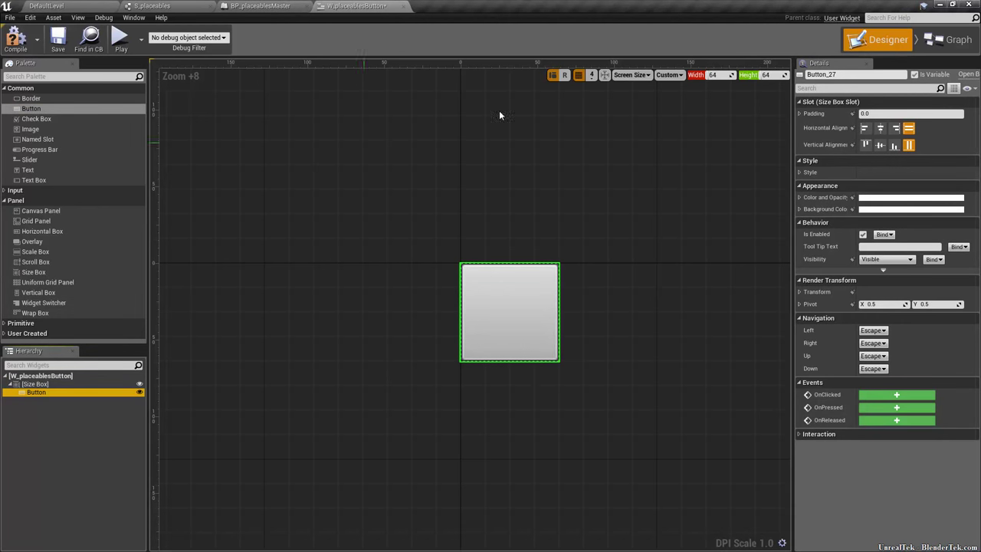
left_click(865, 75)
key("End")
key("BackSpace")
key("BackSpace")
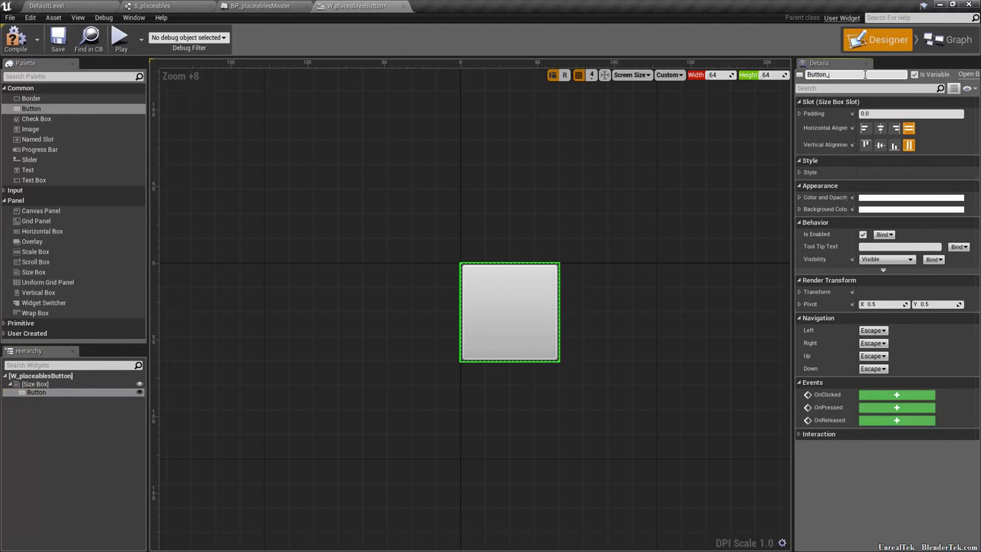
type("Icon")
key("Return")
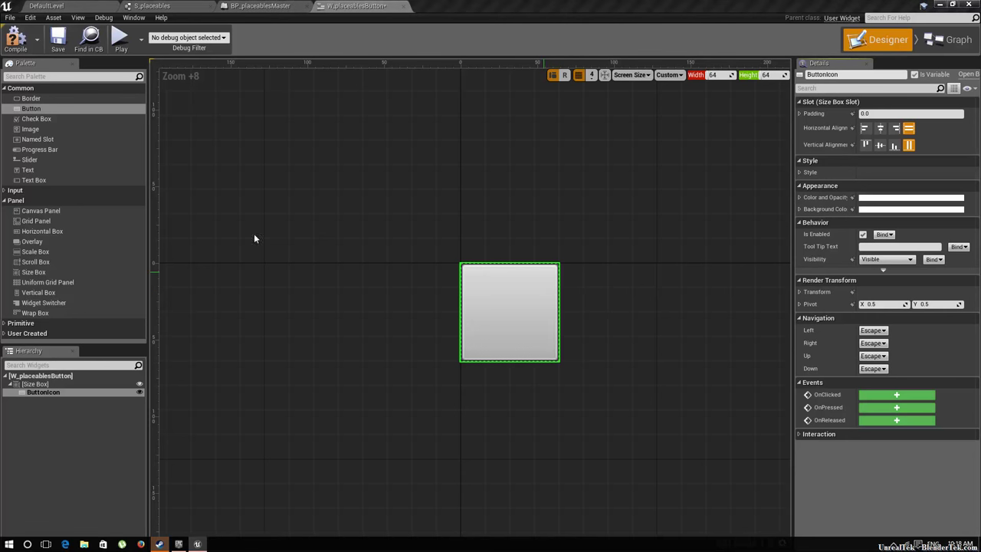
Add a Border as a child of ButtonIcon and select it.
left_click(76, 221)
left_click_drag(34, 98, 48, 395)
left_click(53, 401)
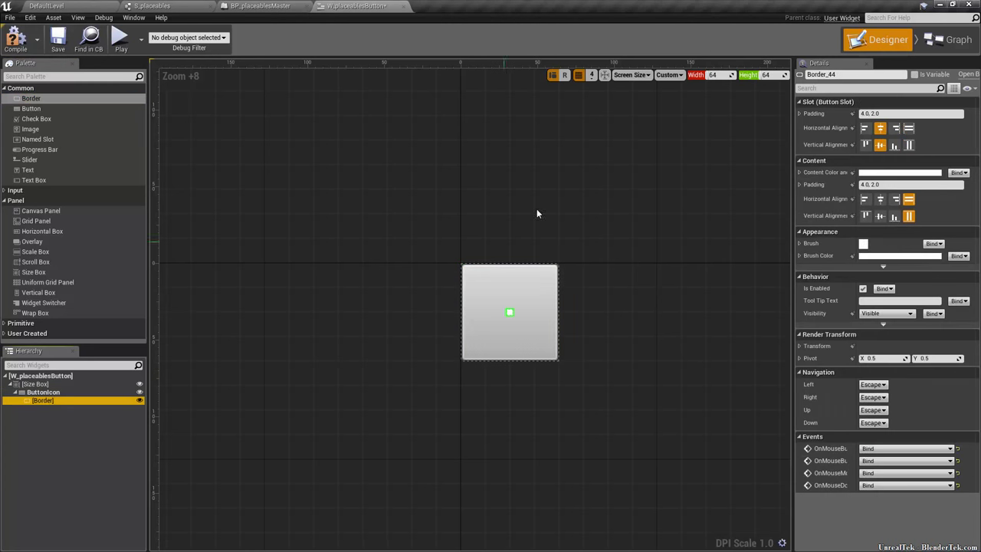
Set the Border's slot padding to 0 and its horizontal and vertical slot alignment to Fill.
left_click(901, 114)
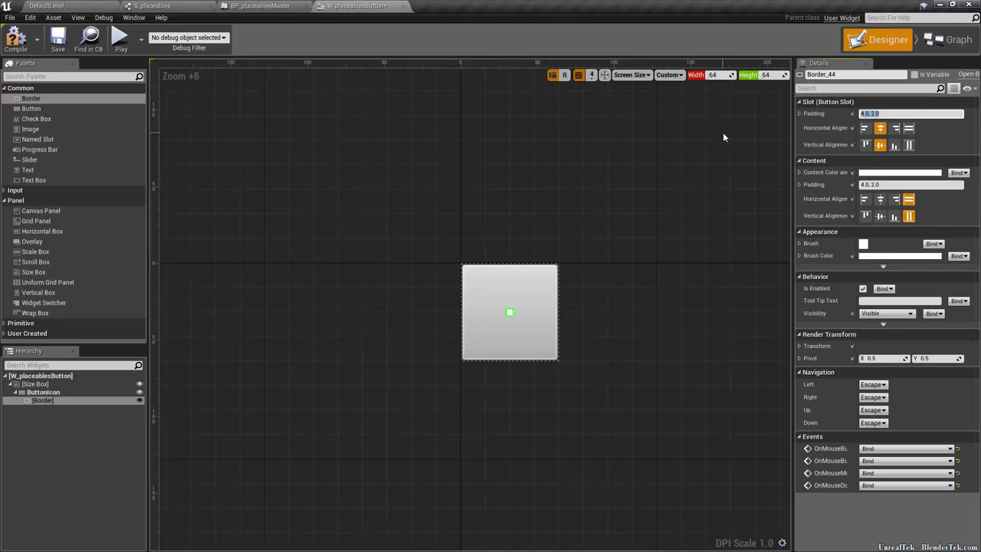
type("0")
key("Return")
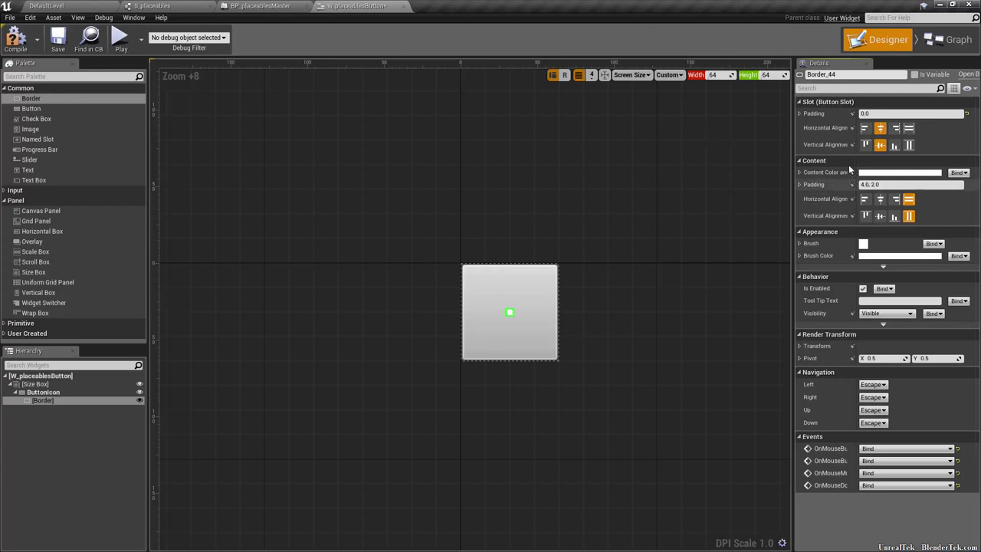
left_click(909, 130)
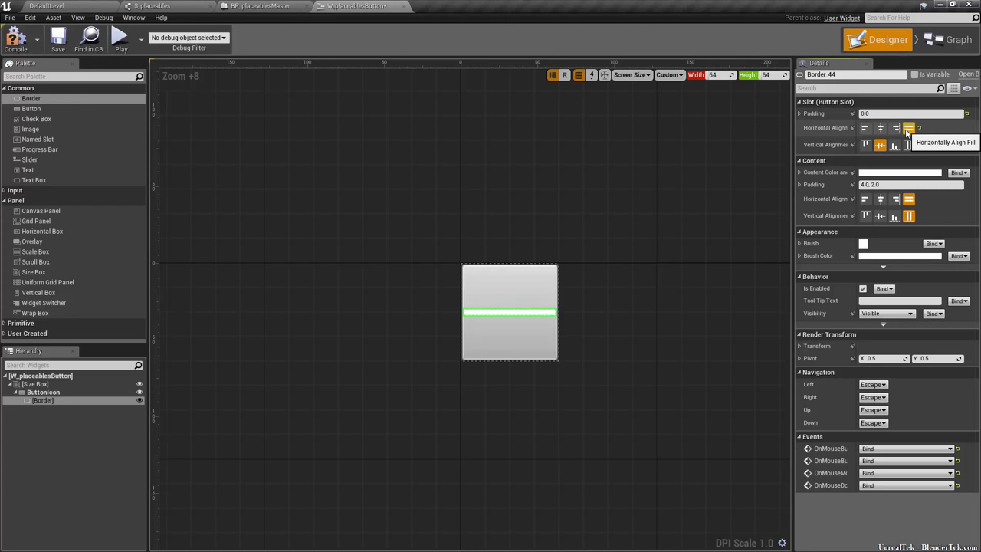
left_click(910, 146)
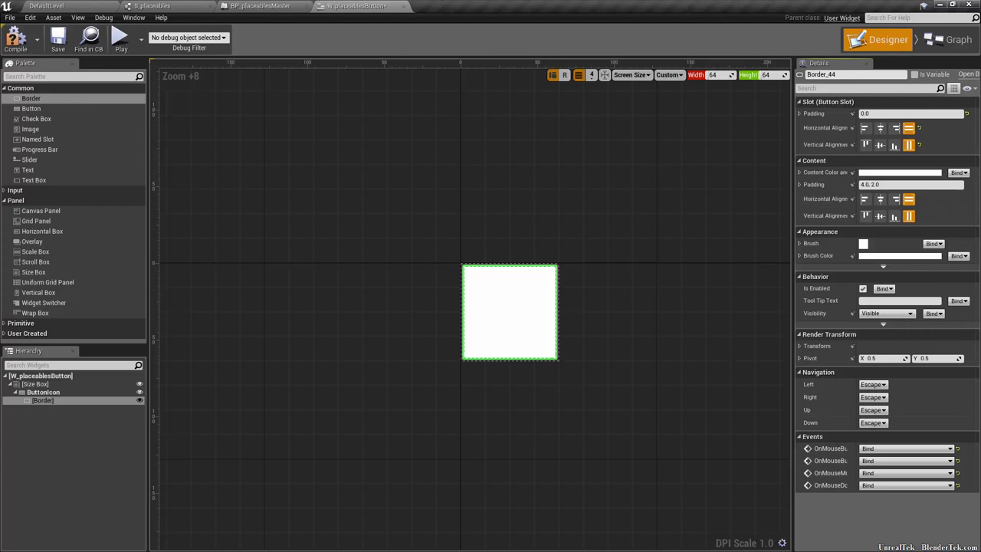
Set the Border's brush color to hex 191919FF.
left_click(893, 256)
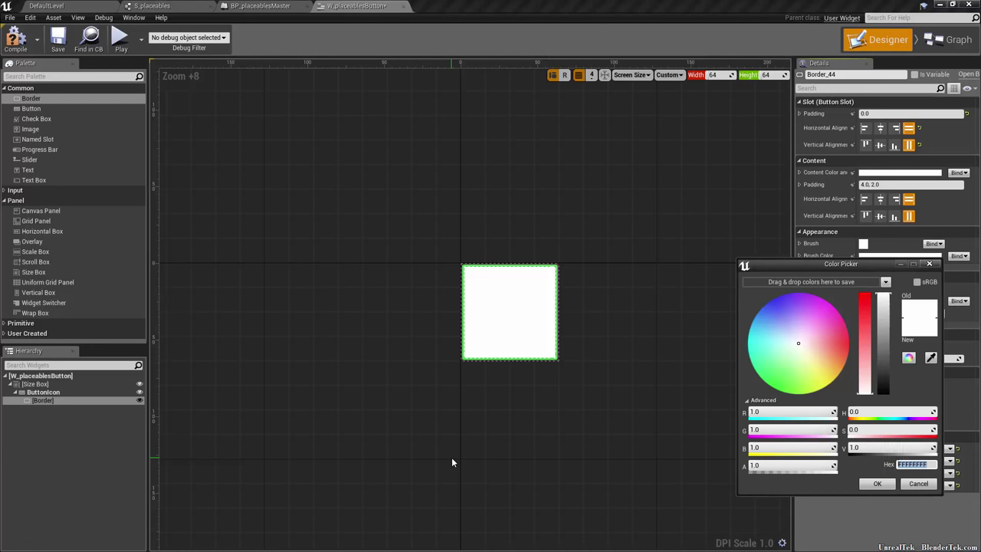
type("191919FF")
key("Return")
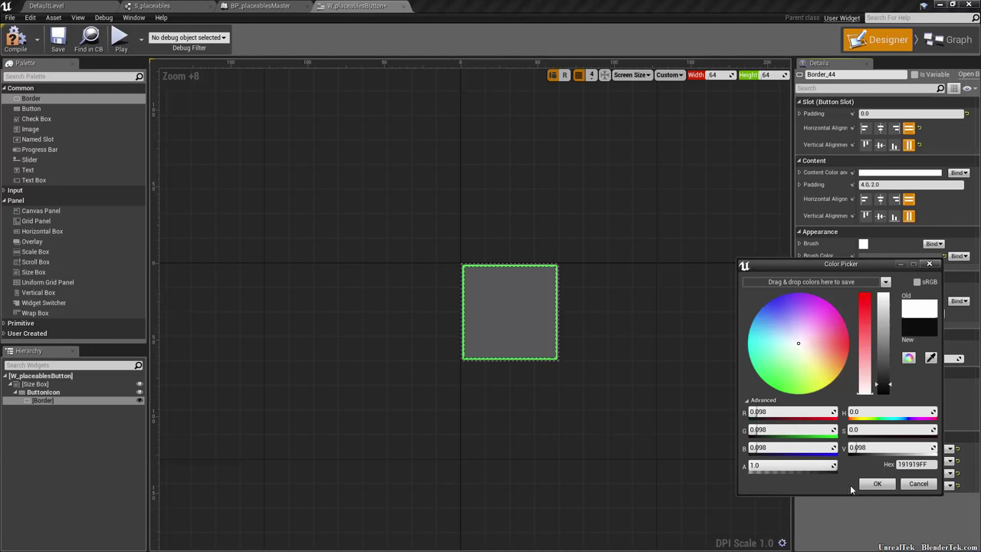
left_click(888, 485)
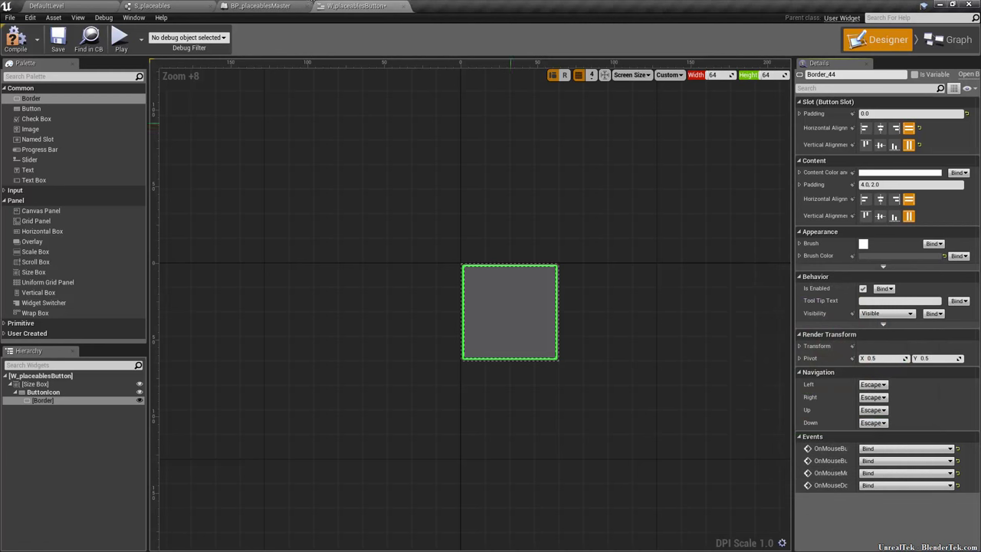
left_click(385, 244)
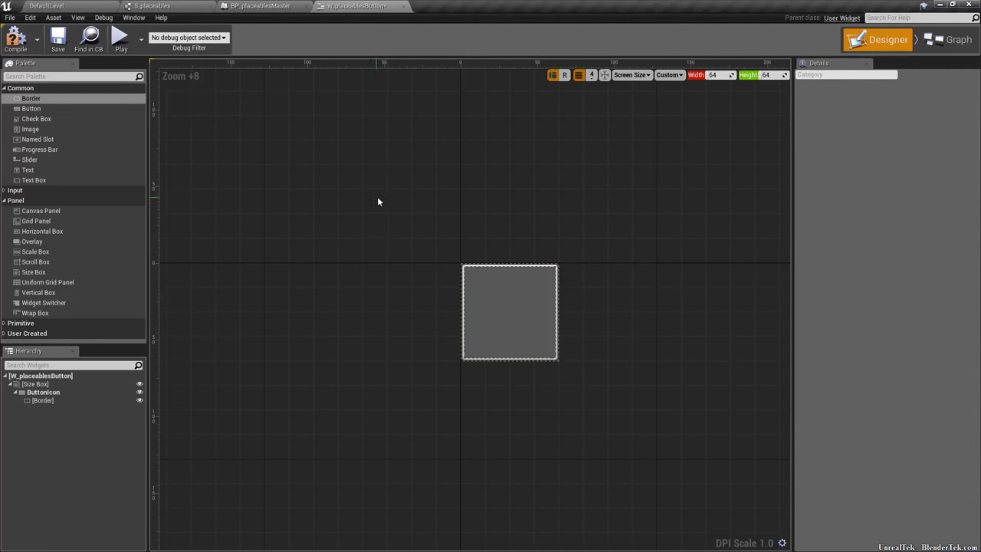
left_click(531, 313)
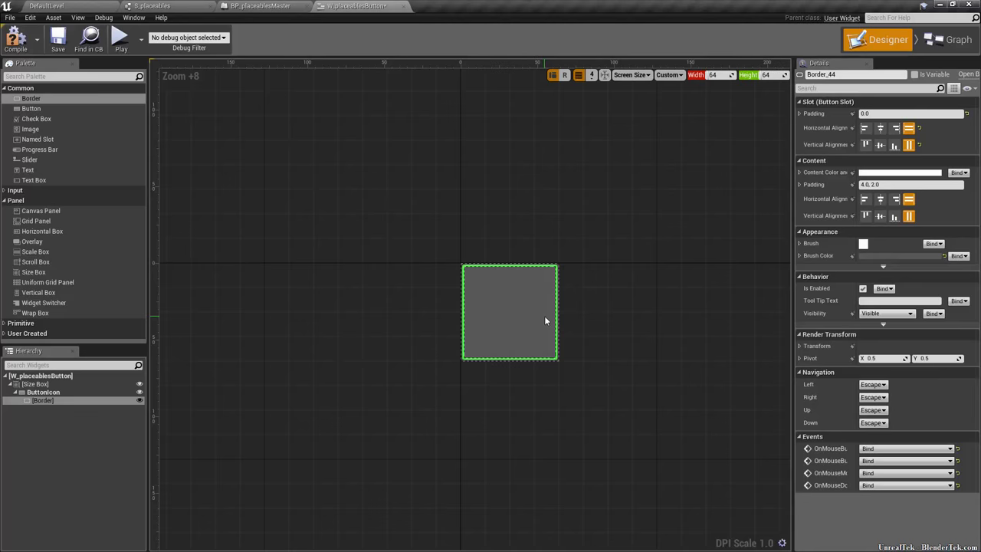
left_click(117, 392)
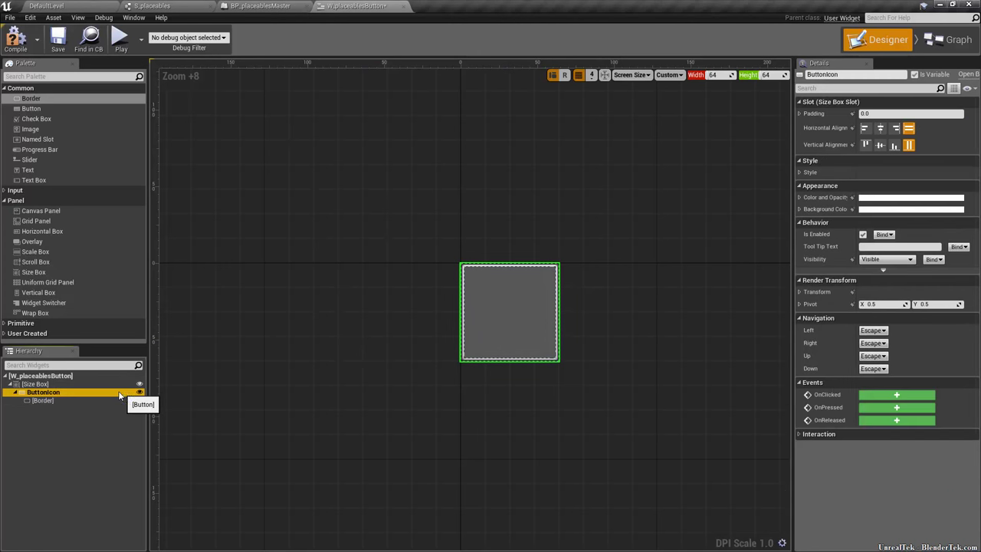
left_click(95, 386)
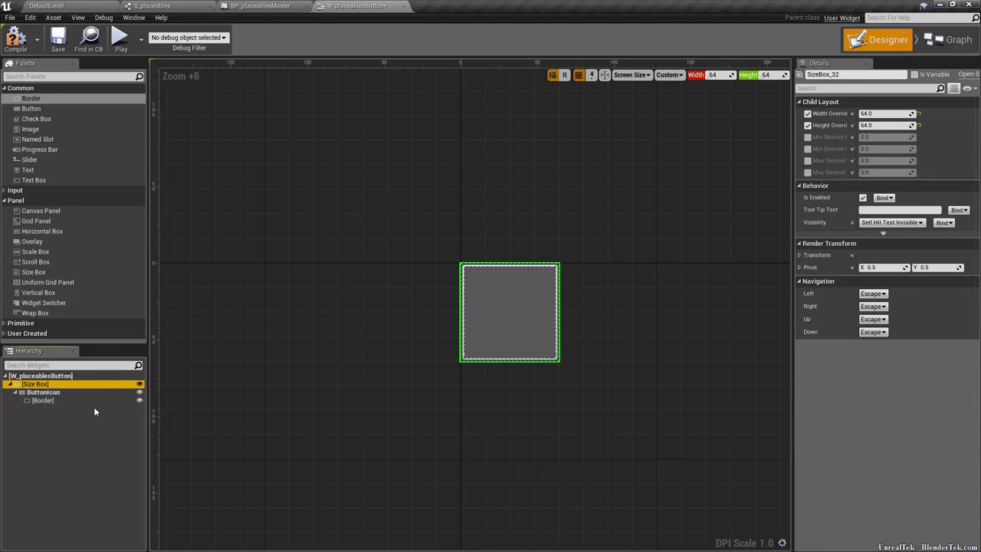
left_click(94, 406)
left_click(94, 402)
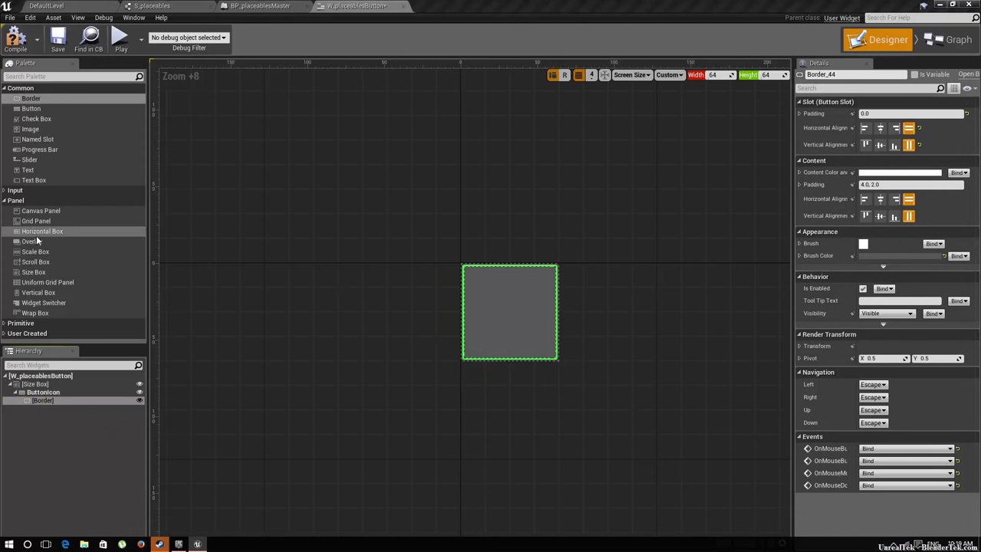
Add a Canvas Panel inside the Border and set its slot padding to 0.
left_click(41, 211)
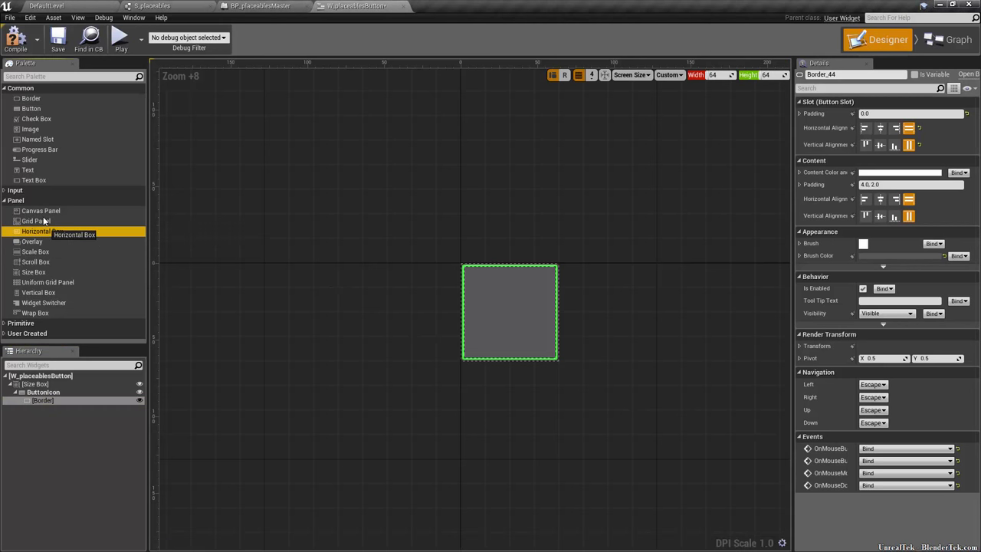
left_click_drag(42, 212, 59, 406)
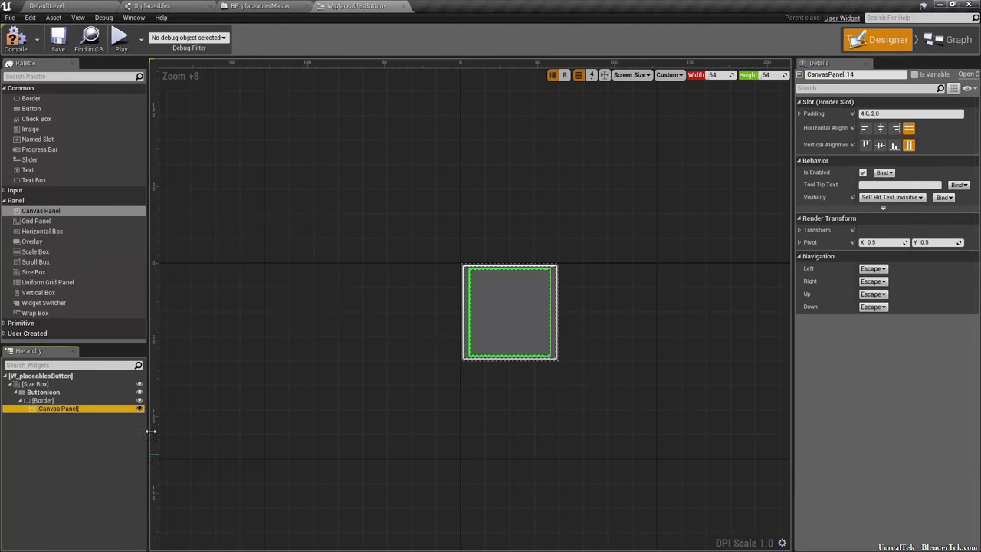
left_click(880, 114)
type("0")
key("Return")
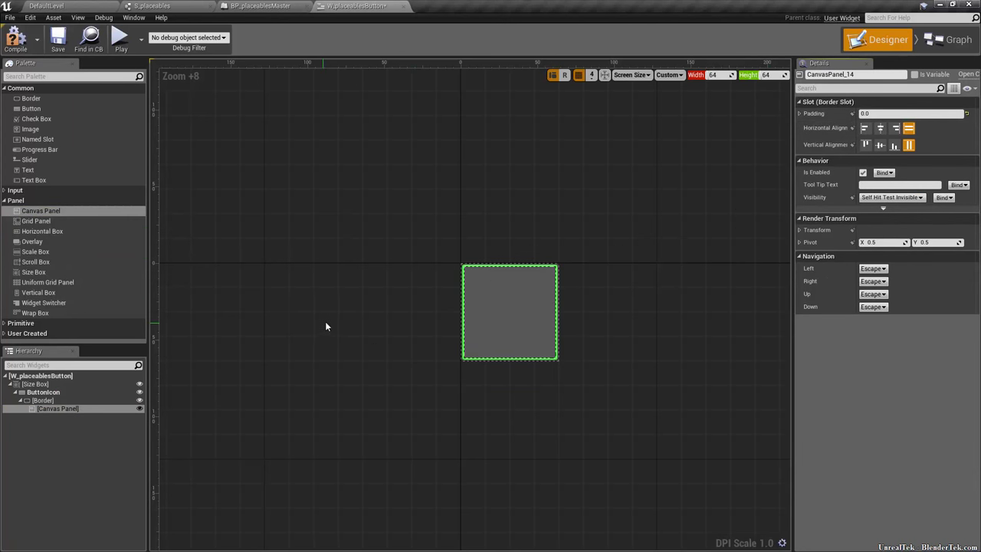
Add a Text widget inside the Canvas Panel and set its font size to 12.
left_click_drag(37, 170, 65, 413)
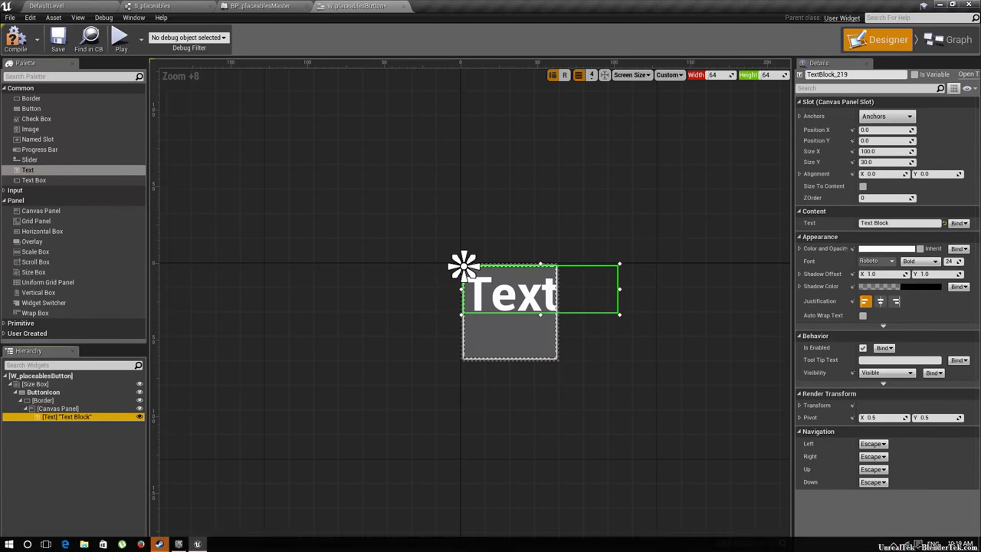
left_click(646, 421)
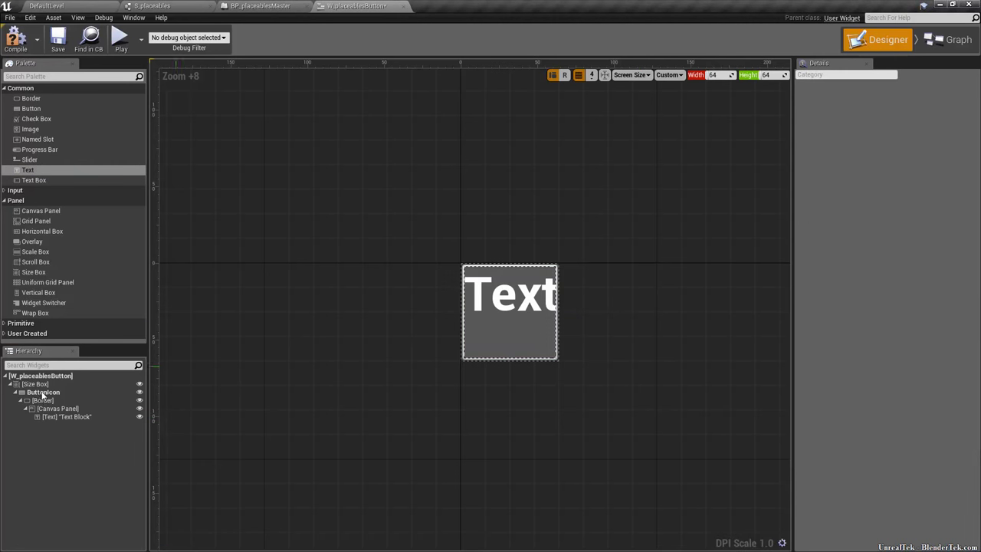
left_click(63, 415)
left_click(951, 263)
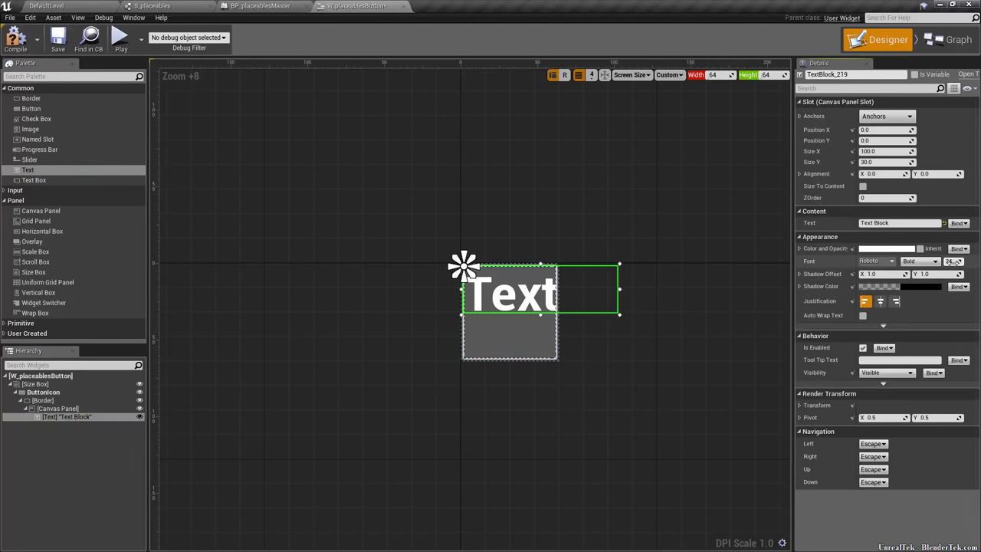
type("12")
key("Return")
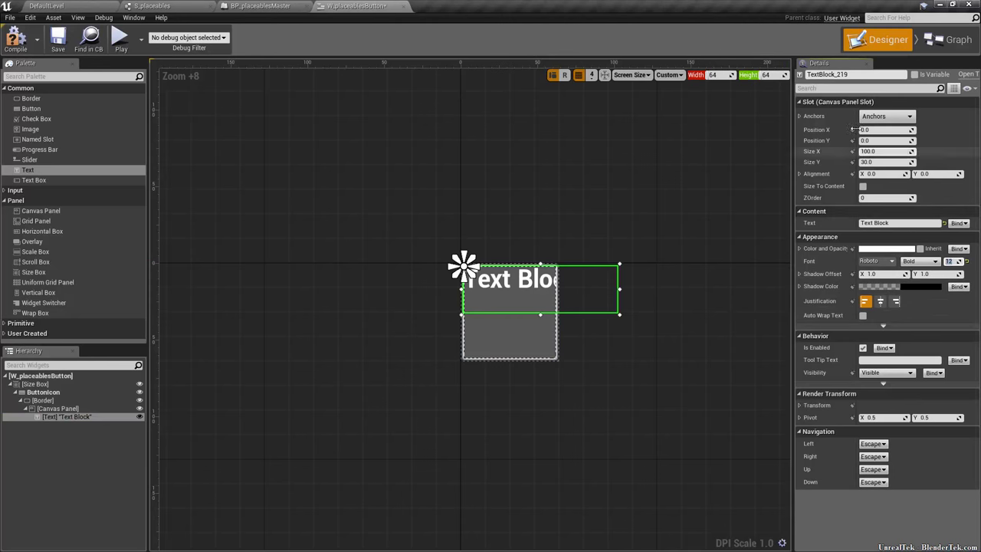
Anchor the text block to the top centre and set its Position X to 0 and Position Y to 5.
left_click(887, 116)
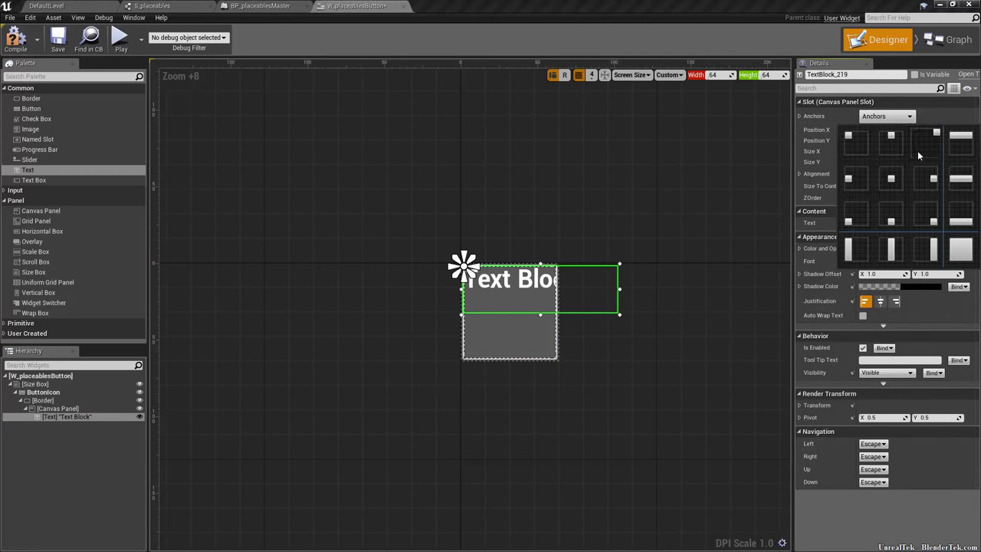
left_click(899, 143)
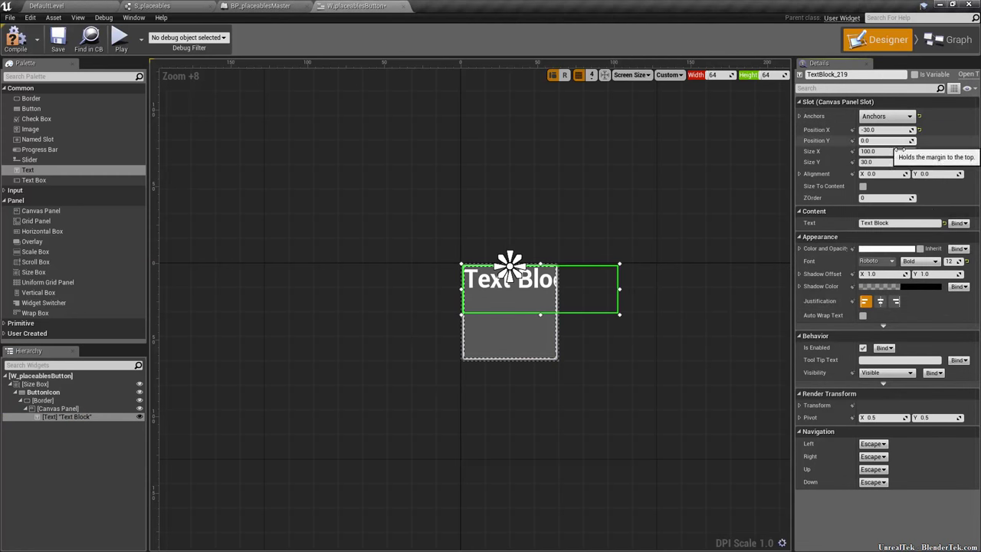
left_click(886, 130)
type("0")
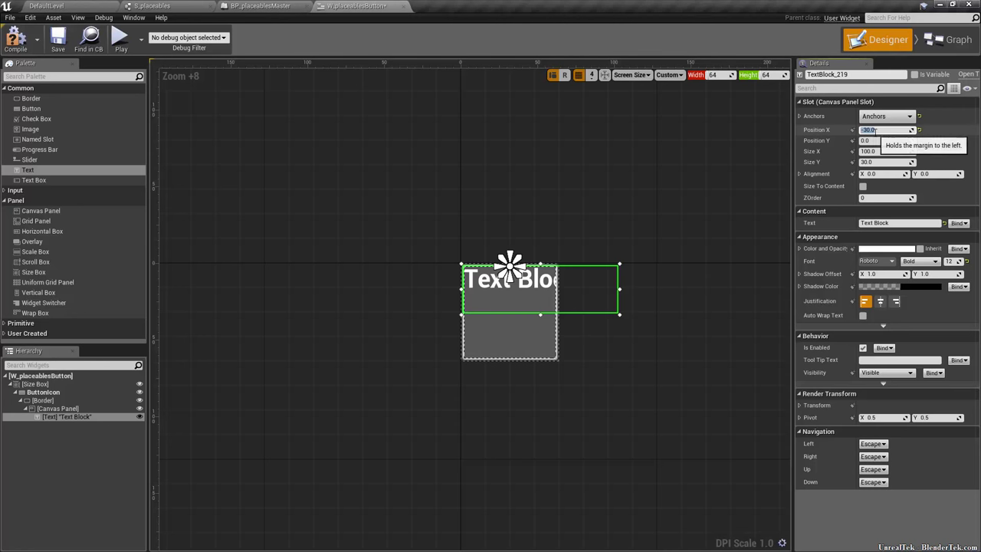
left_click(890, 141)
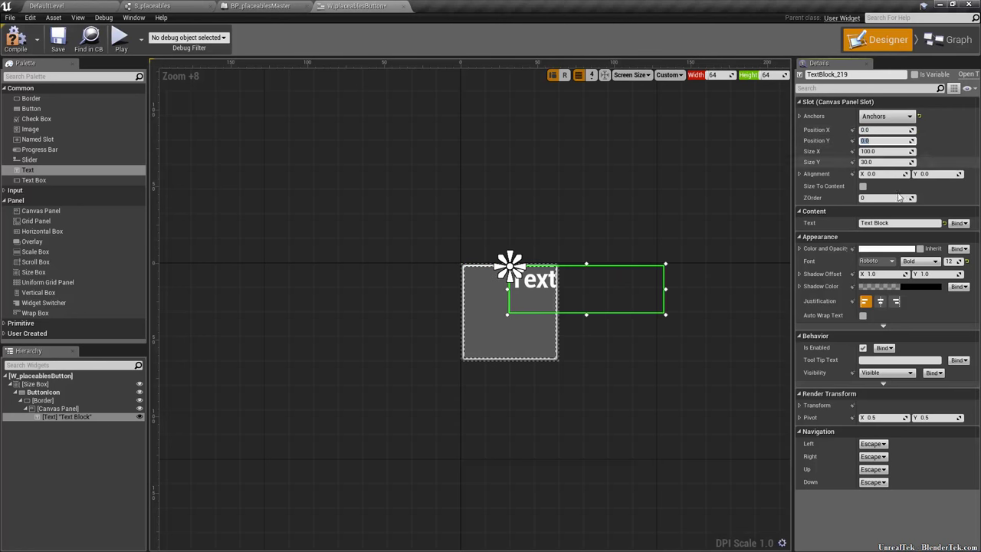
type("10")
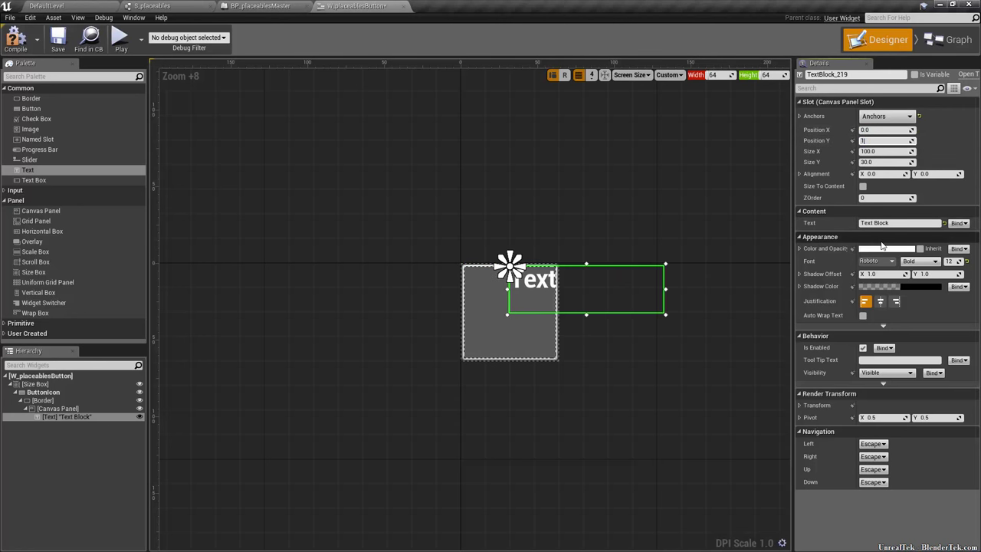
key("Return")
type("5")
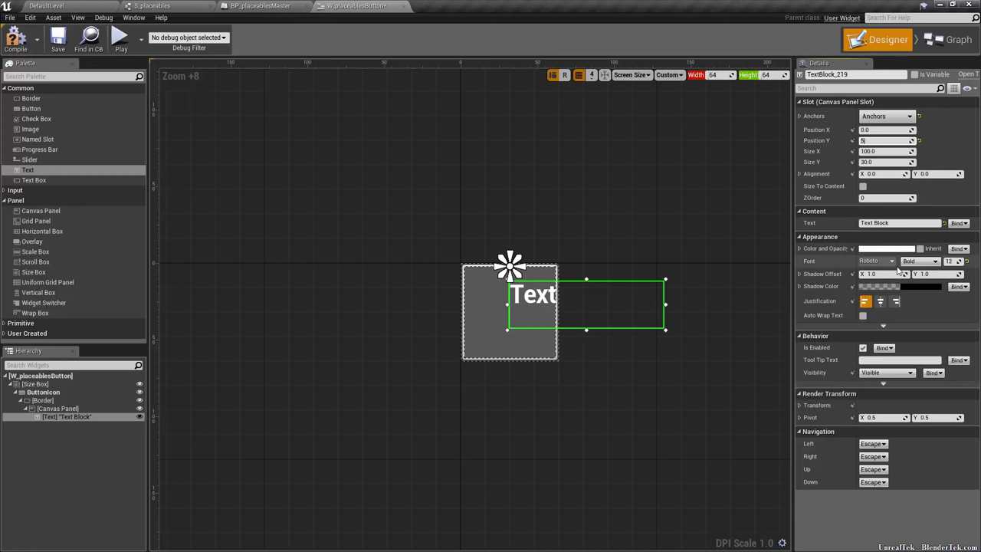
key("Return")
Try 0 and 11 as the text block's content.
left_click(889, 223)
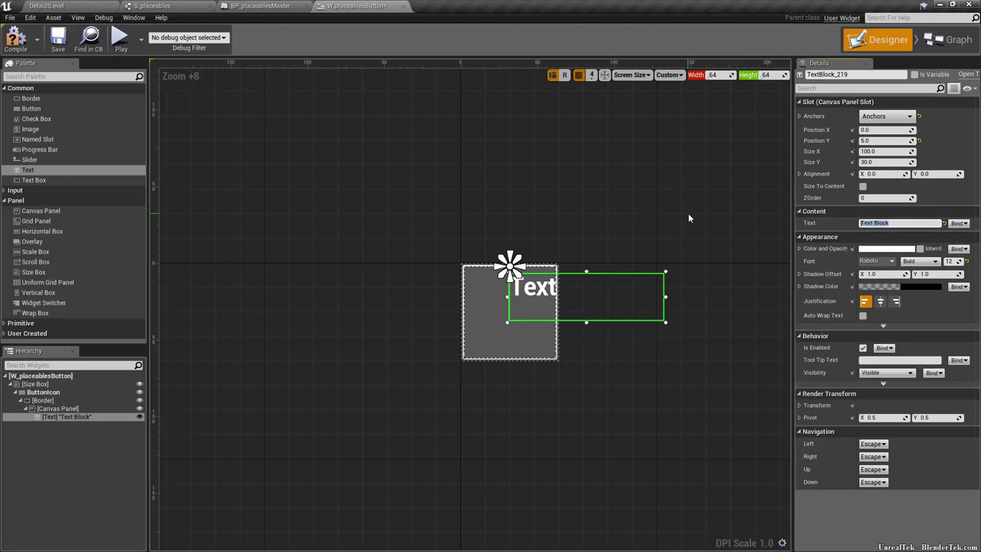
type("0")
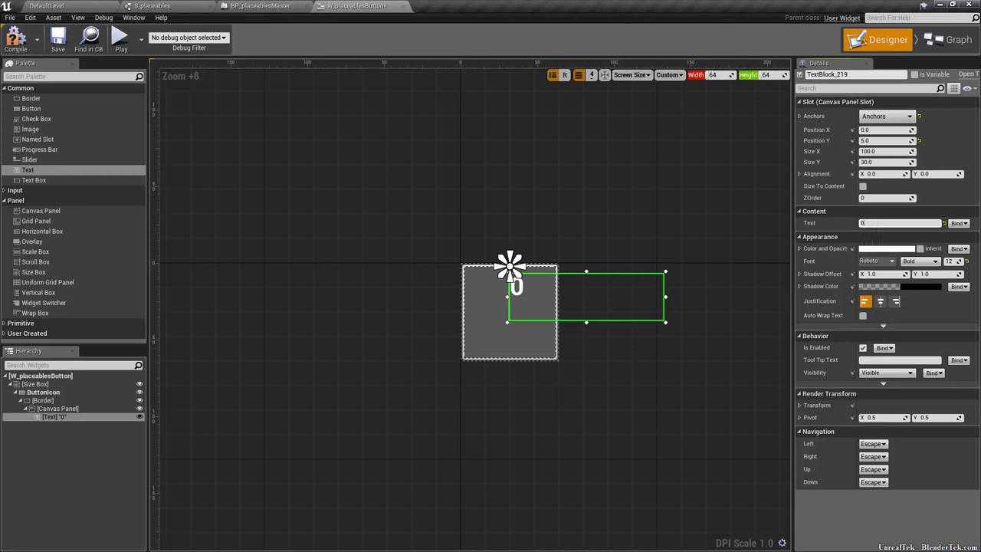
key("BackSpace")
type("11")
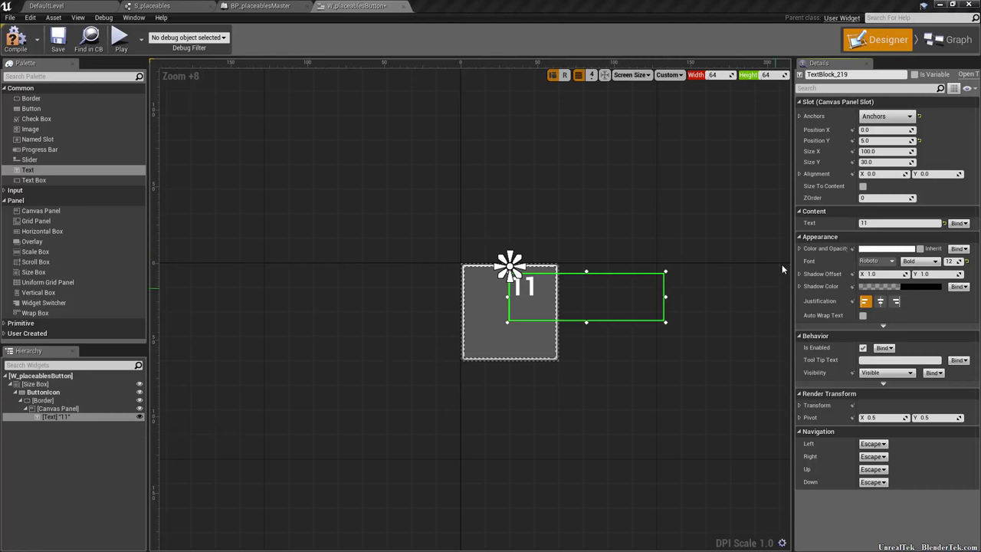
Clear the text block's content and save the W_placeablesButton widget.
left_click(897, 222)
key("BackSpace")
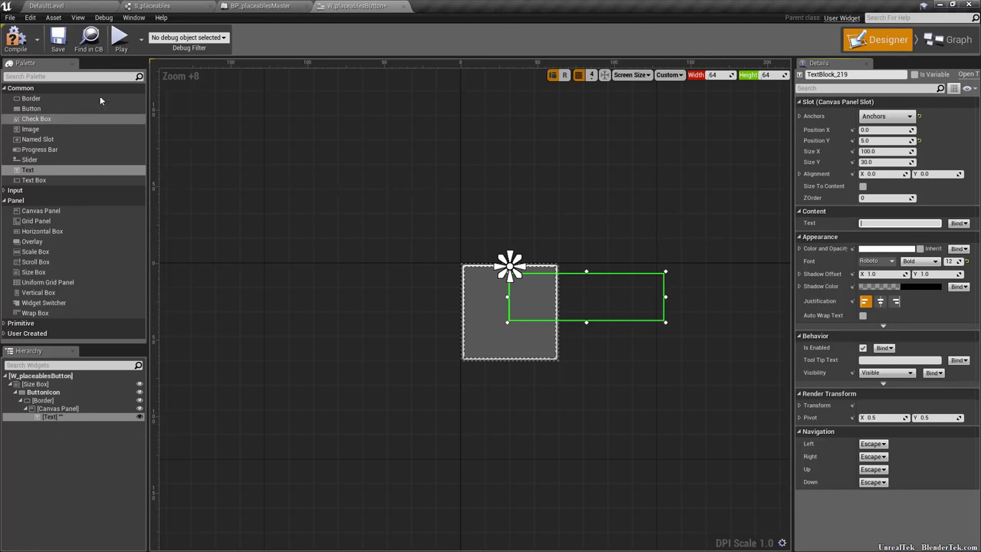
left_click(63, 44)
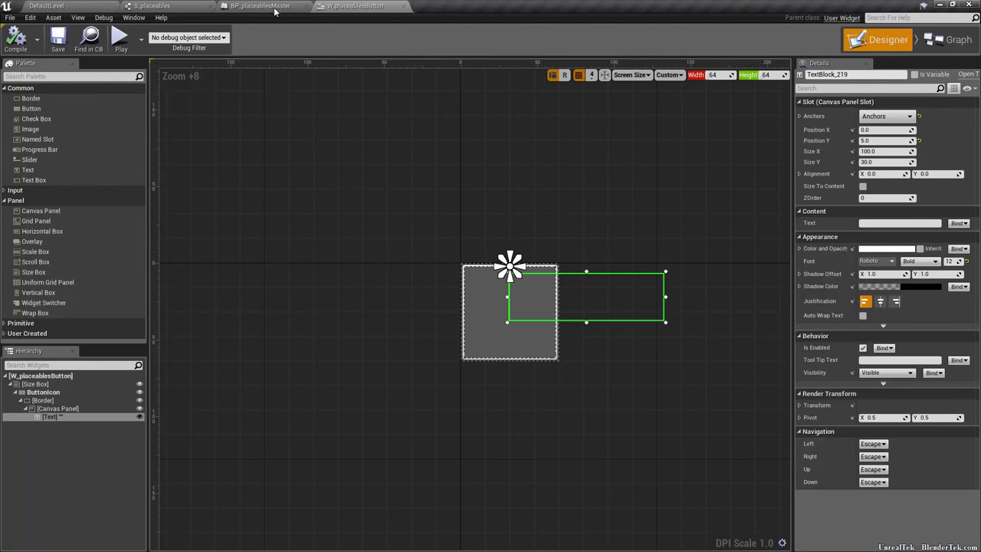
Open the W_placeablesMain widget from the Placeables folder and delete its root Canvas Panel.
left_click(76, 6)
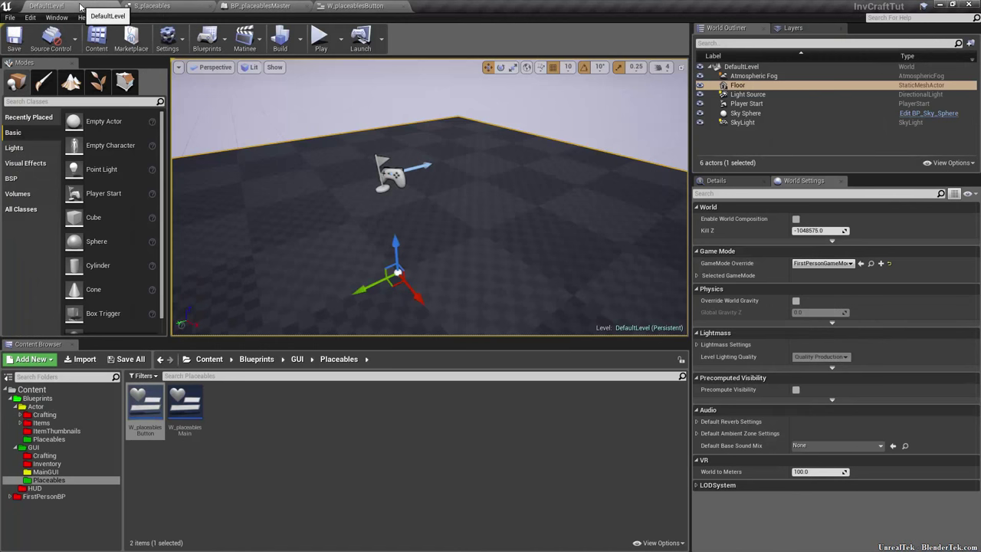
double_click(193, 434)
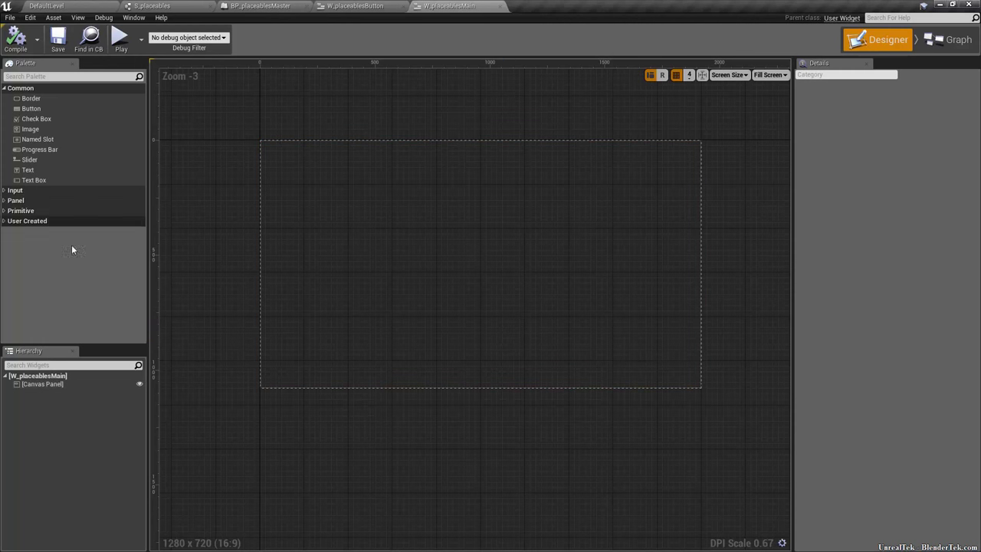
left_click(46, 384)
key("Delete")
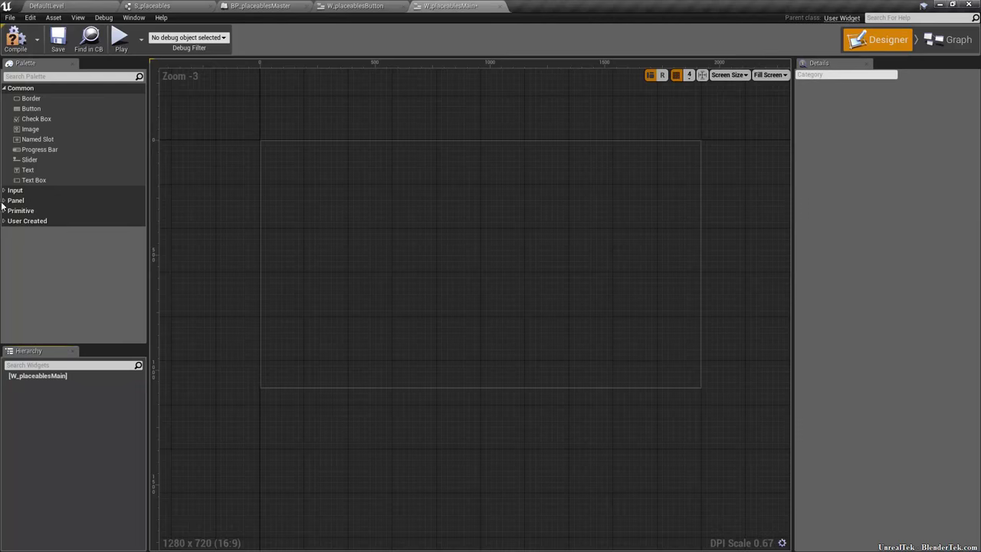
Add a Size Box as the root of W_placeablesMain.
left_click(14, 200)
left_click(33, 272)
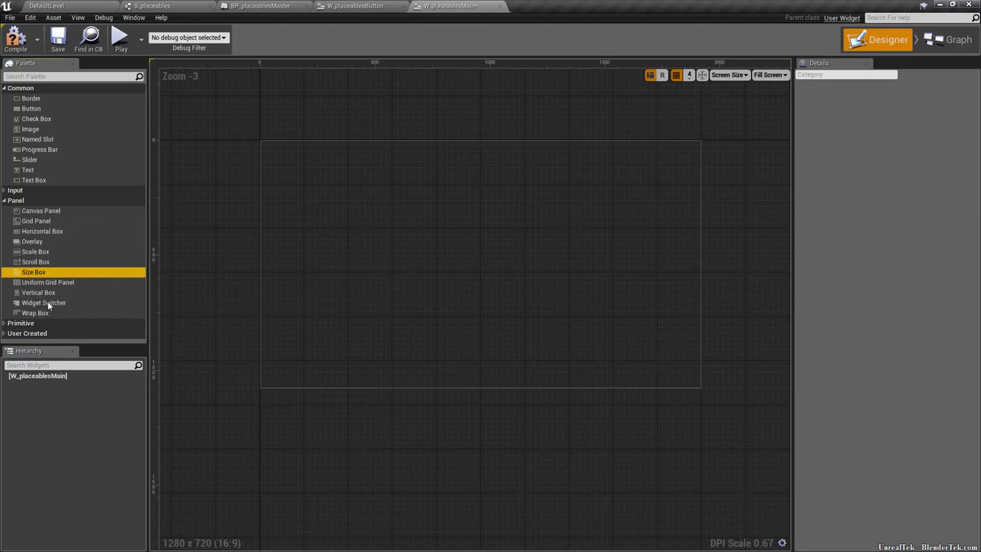
left_click_drag(51, 379, 47, 384)
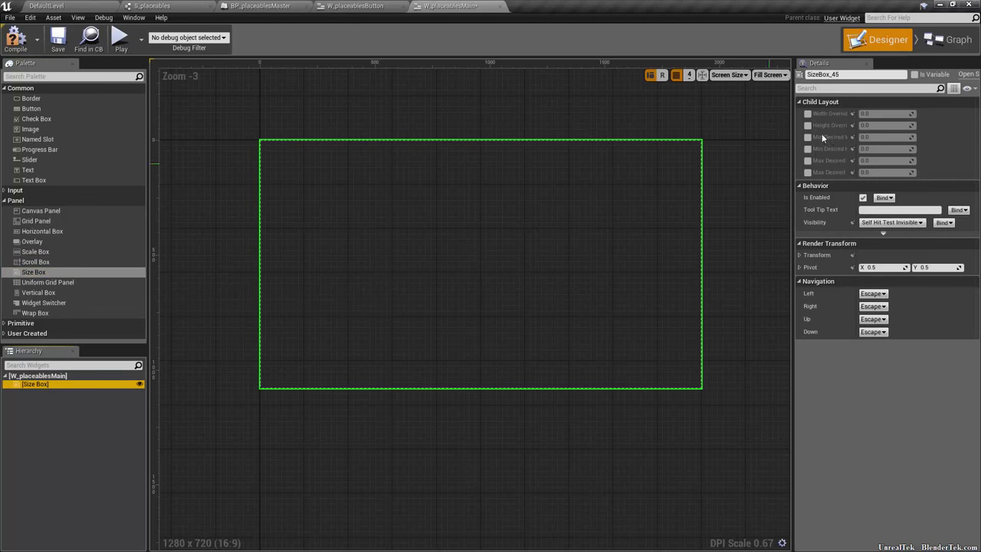
Enable the Size Box's width and height overrides and set them to 1400 and 800.
left_click(882, 104)
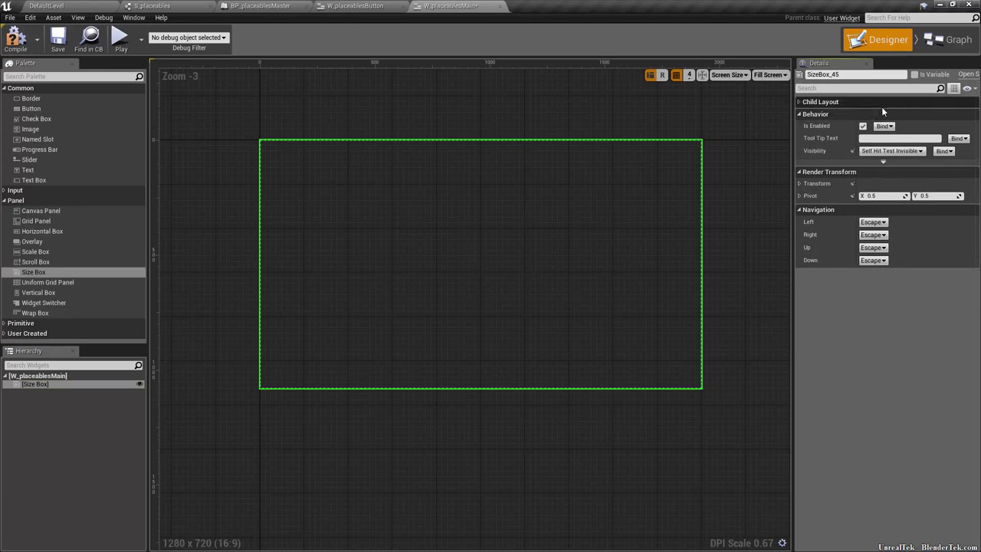
left_click(825, 103)
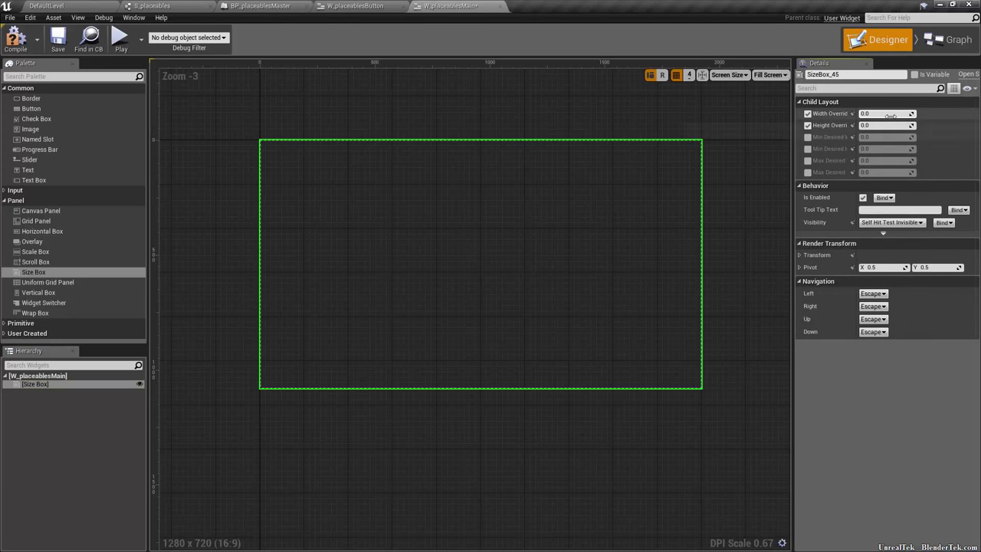
left_click(886, 114)
type("1400")
key("Return")
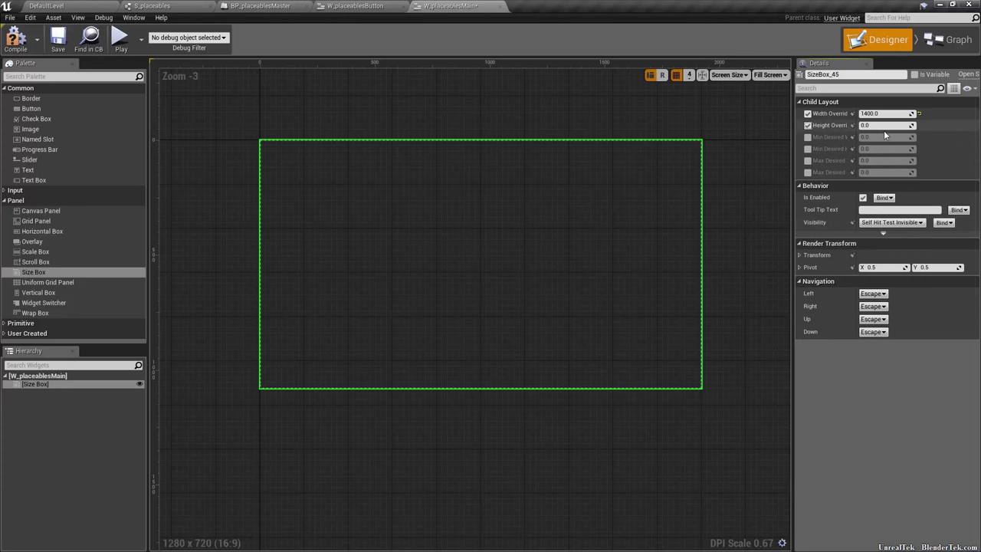
type("800")
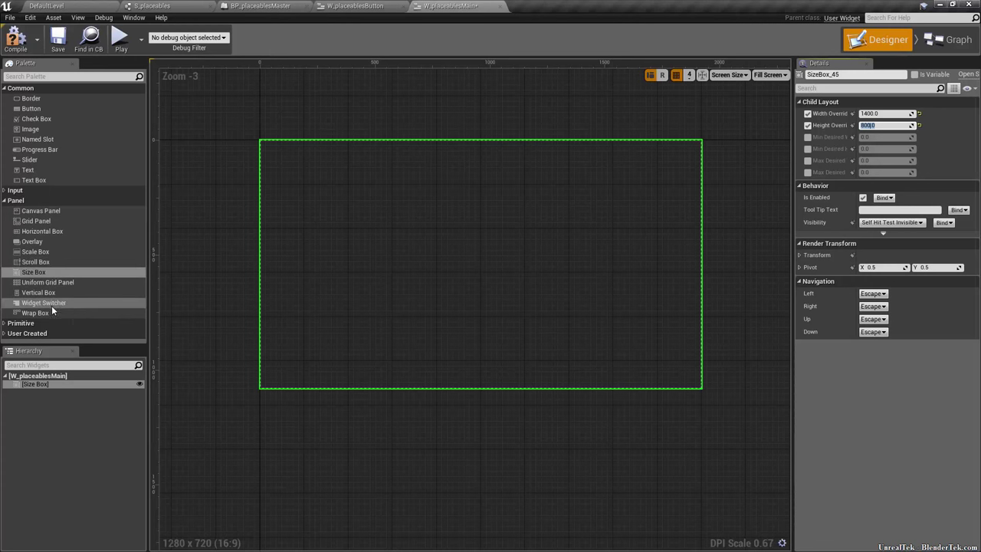
Add a Vertical Box inside the Size Box, name it VerticalBoxRoot and expose it as a variable.
left_click_drag(47, 293, 47, 384)
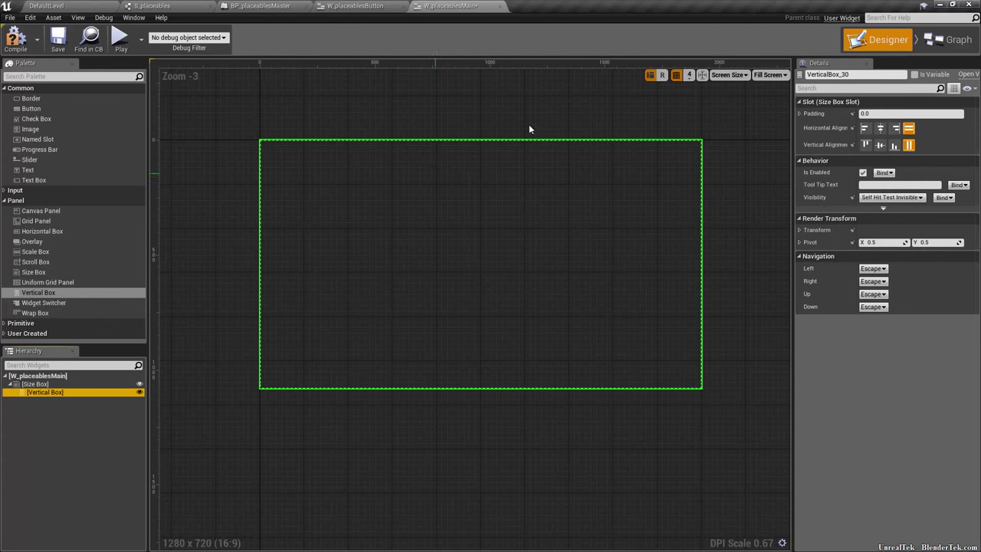
left_click(876, 76)
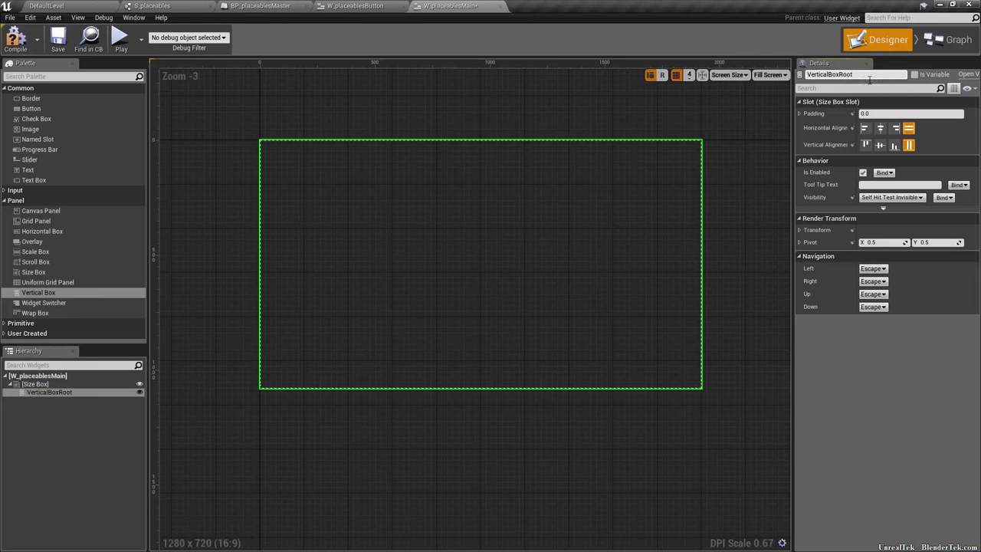
key("Return")
left_click(915, 75)
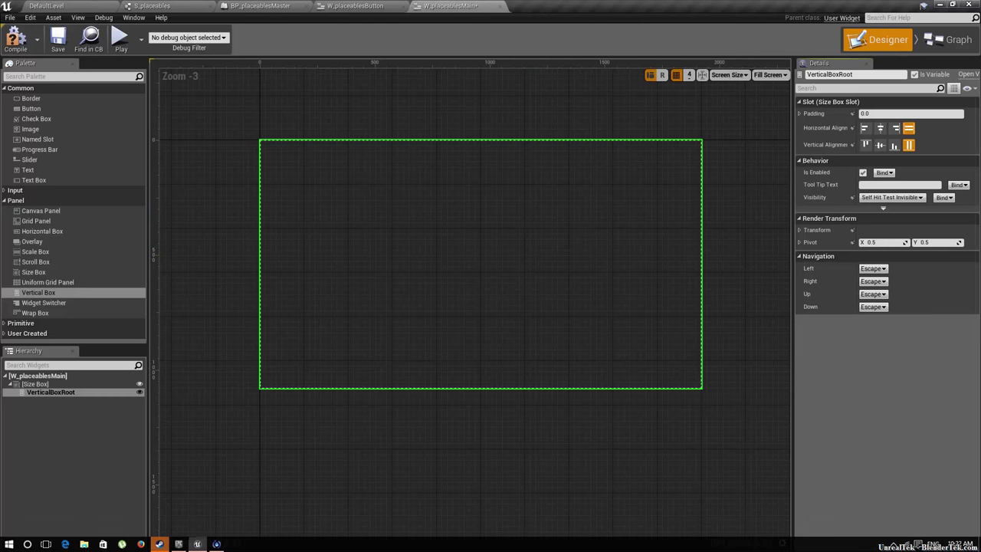
key("Escape")
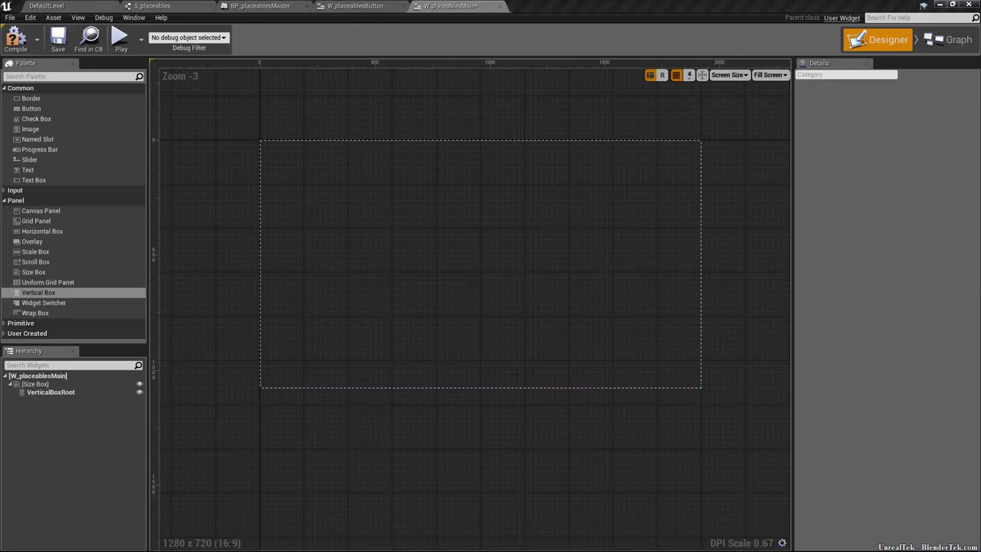
Add a Border inside VerticalBoxRoot and rename it Border_Title.
left_click(84, 392)
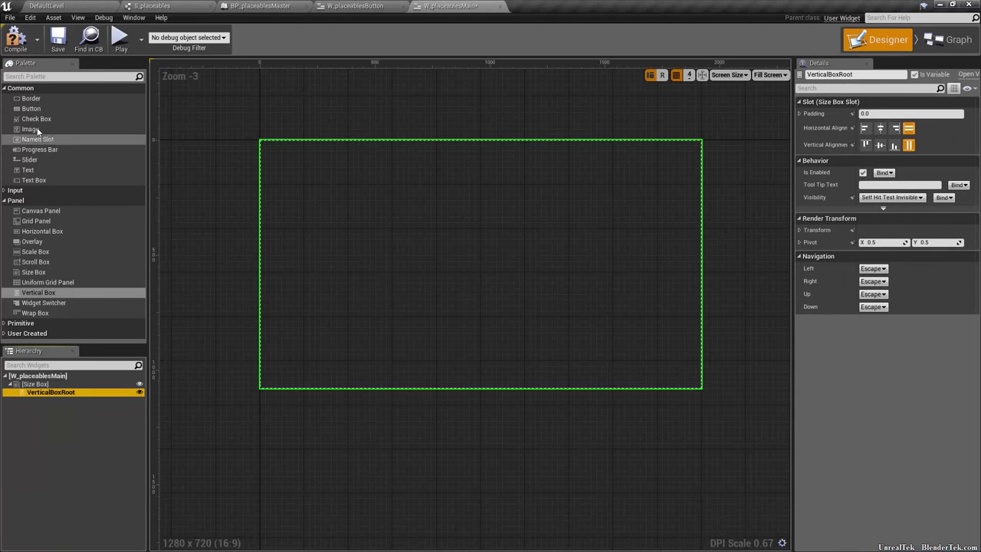
left_click_drag(30, 99, 56, 393)
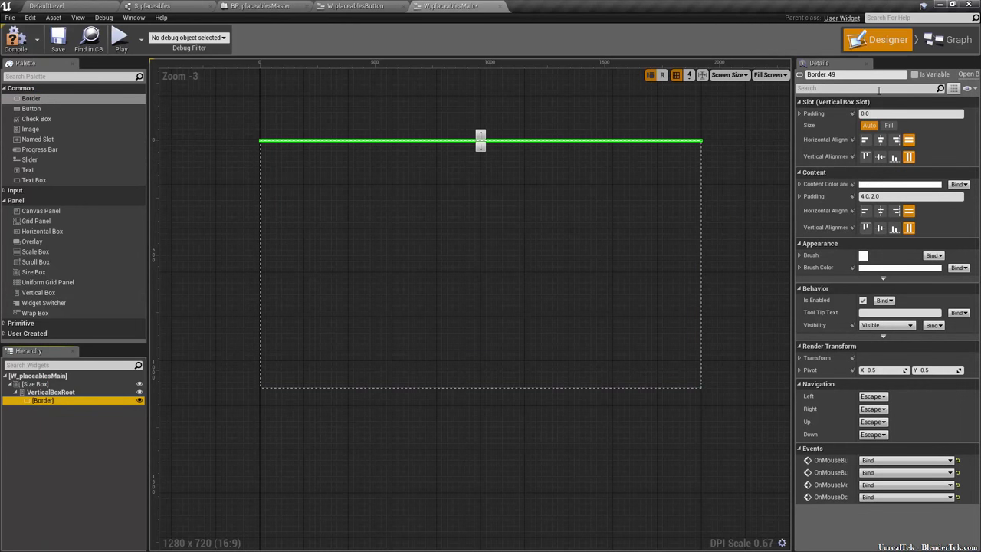
left_click(850, 75)
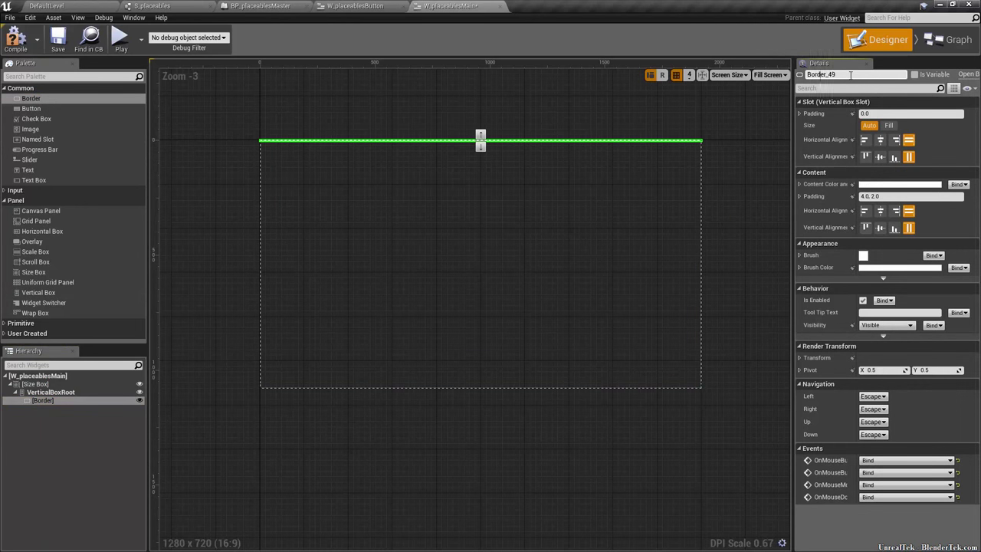
double_click(851, 75)
left_click(851, 74)
key("Return")
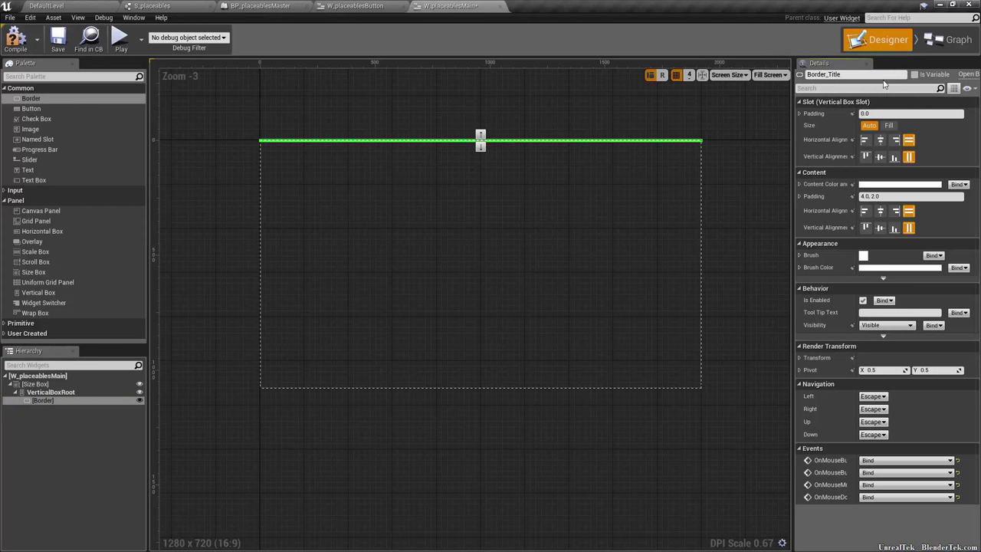
Set Border_Title's slot size to Fill with a value of 0.075 and its content padding to 0.
left_click(890, 125)
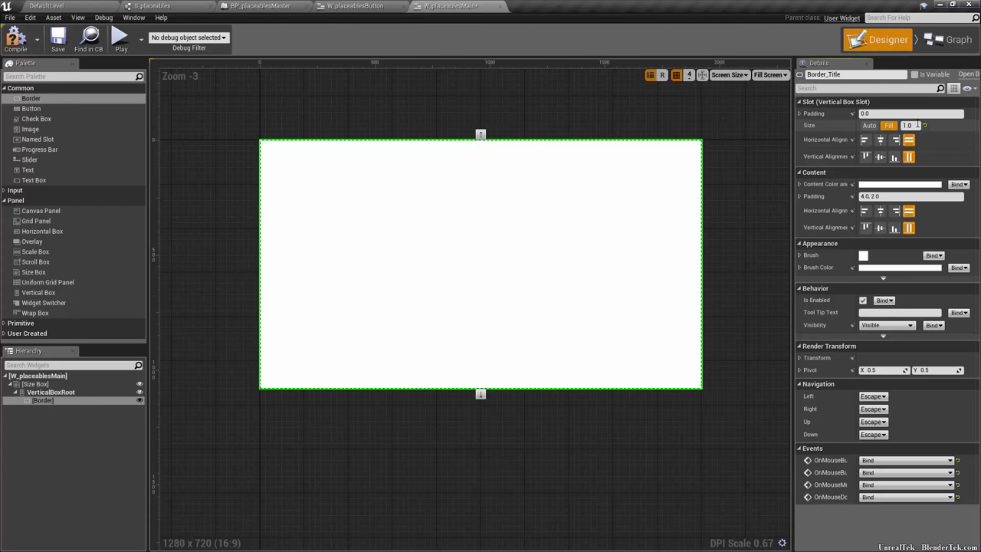
left_click(918, 125)
type("0.075")
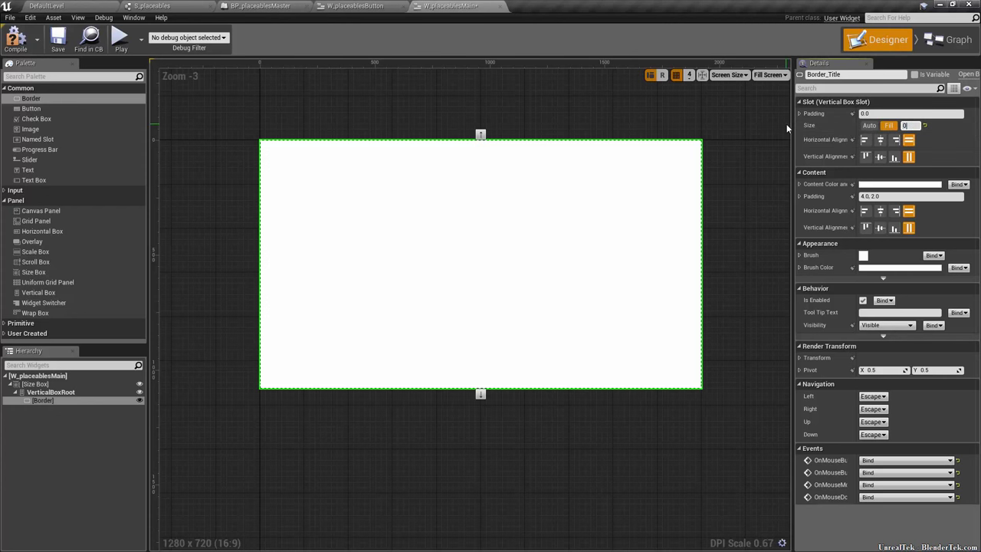
key("Return")
left_click(889, 196)
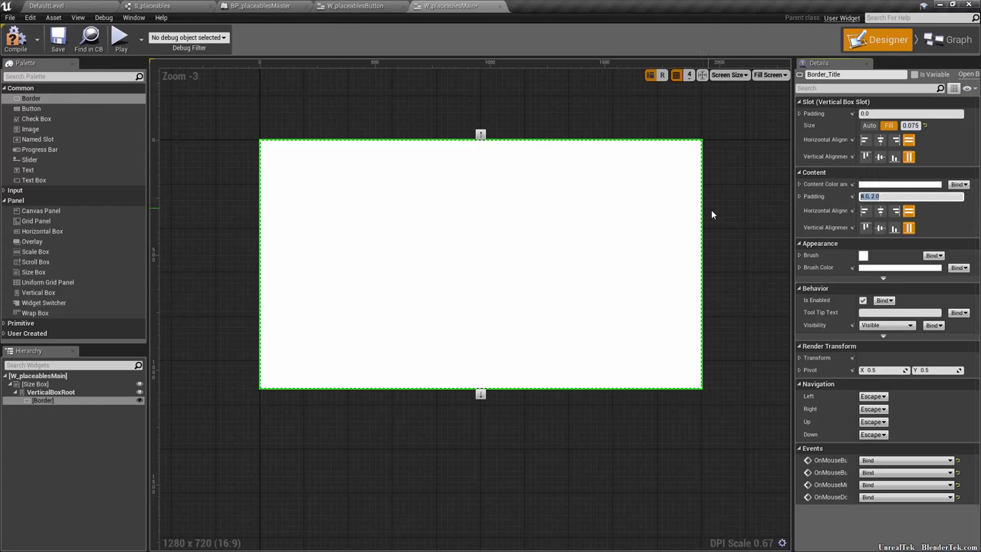
type("0")
key("Return")
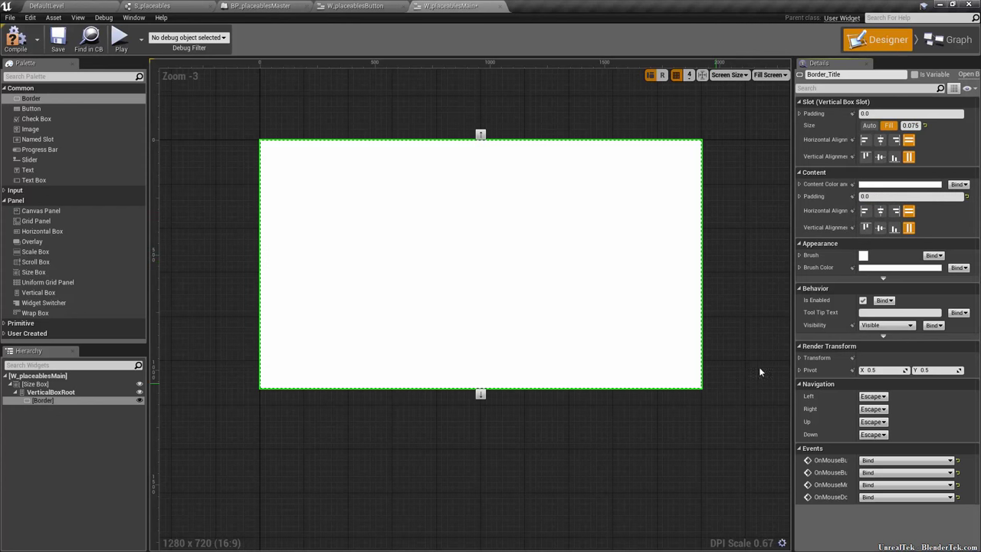
Change Border_Title's brush color to a dark muted teal, hex 2C4647FF.
left_click(886, 268)
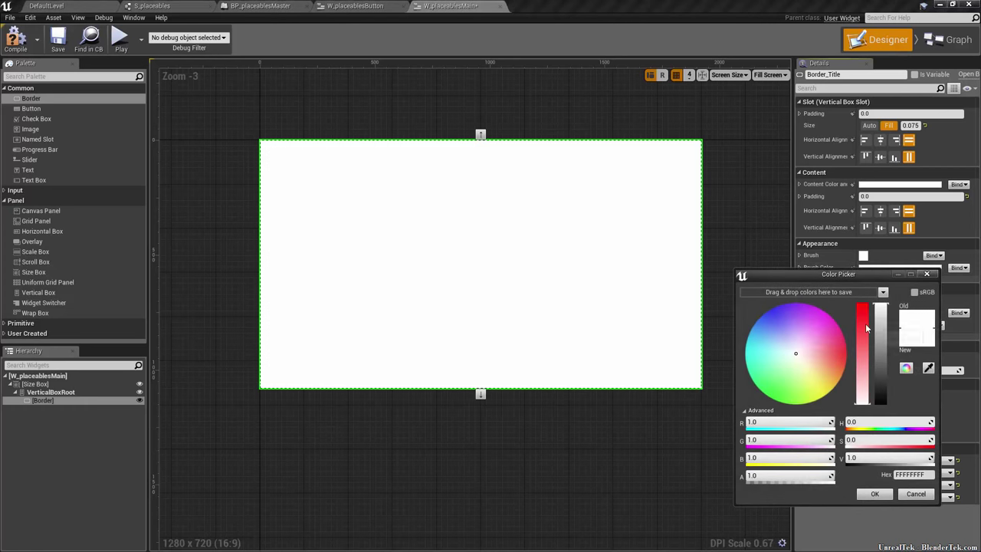
left_click_drag(786, 355, 772, 339)
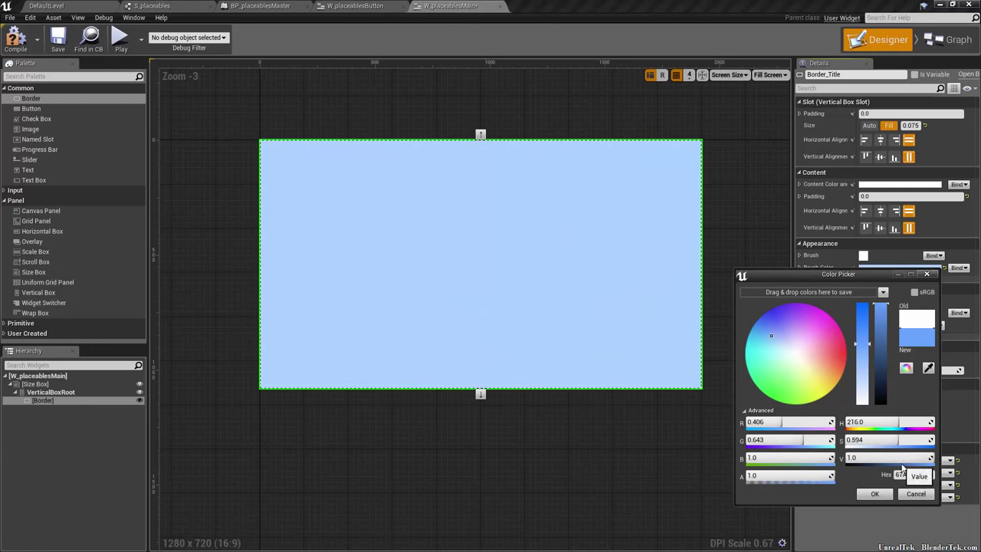
left_click_drag(889, 458, 859, 457)
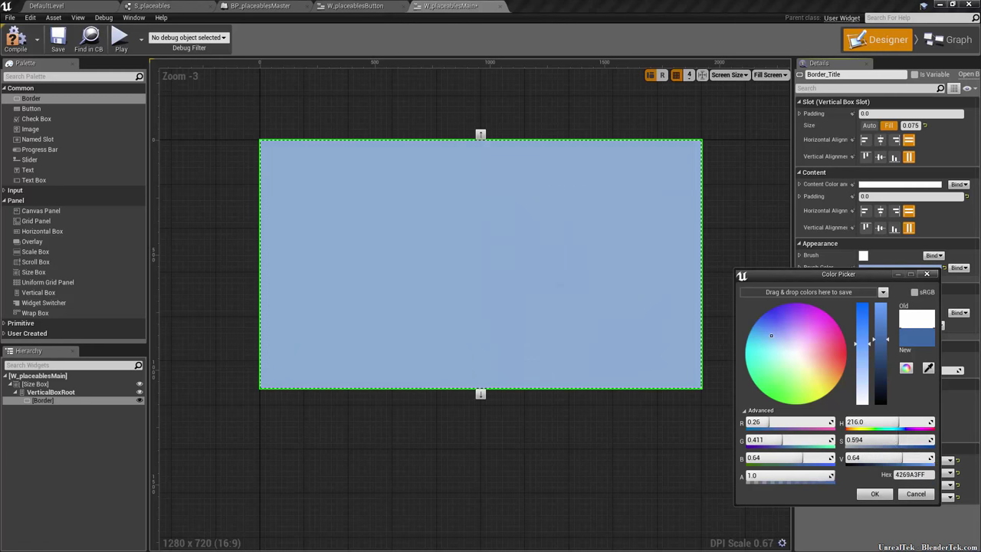
left_click(874, 493)
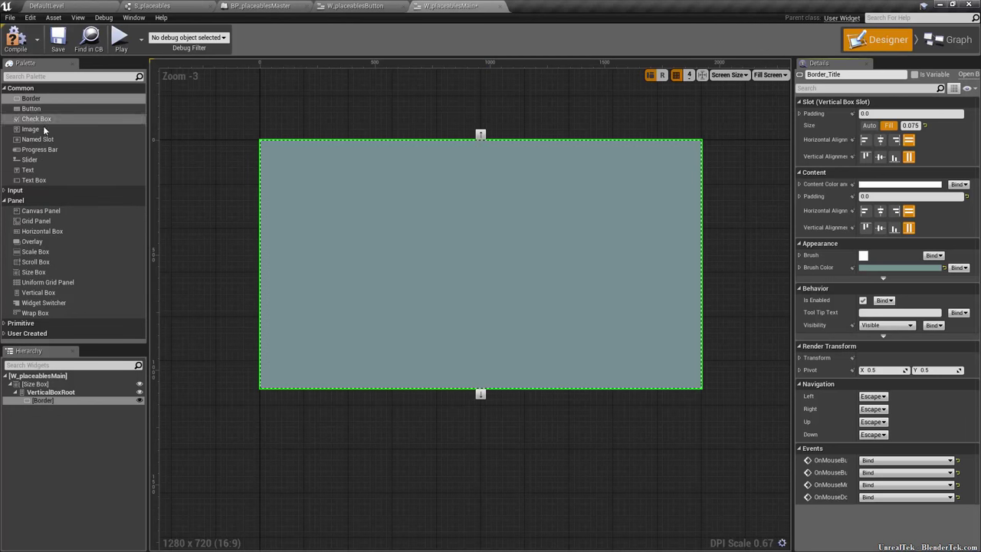
Add a Vertical Box inside Border_Title and place a Text widget inside it.
left_click_drag(49, 293, 49, 414)
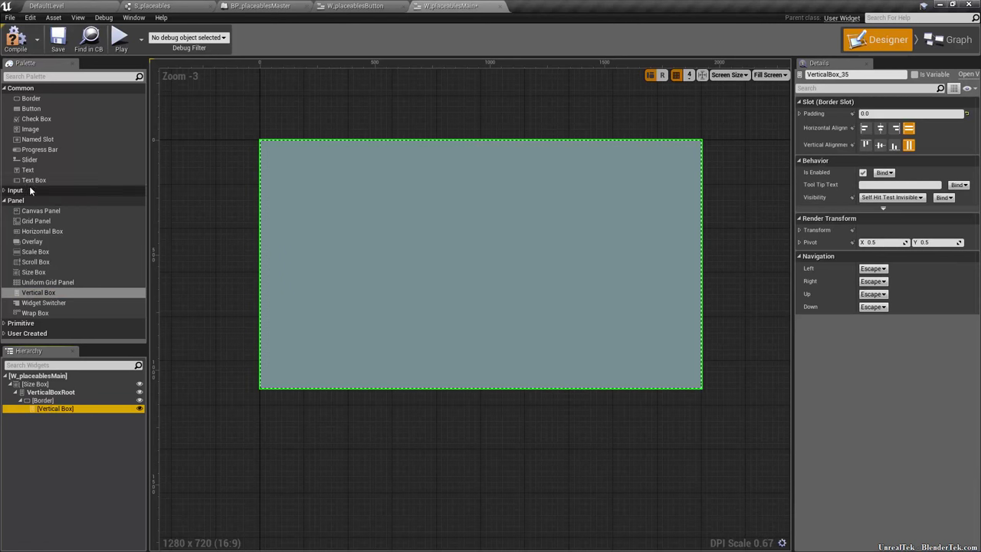
left_click_drag(29, 171, 61, 409)
left_click(57, 418)
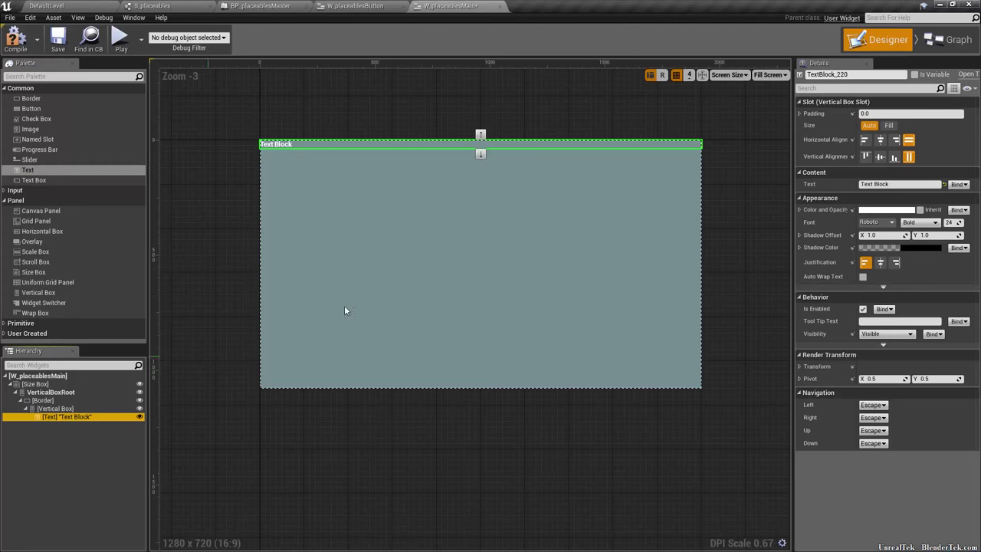
Set the title text block's text to Placeables and its justification to centered.
left_click(897, 184)
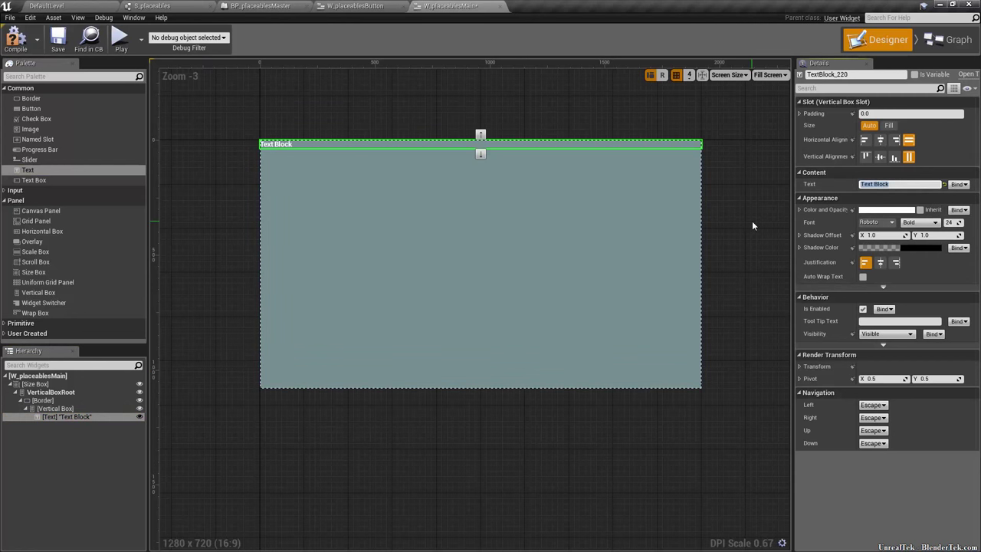
key("BackSpace")
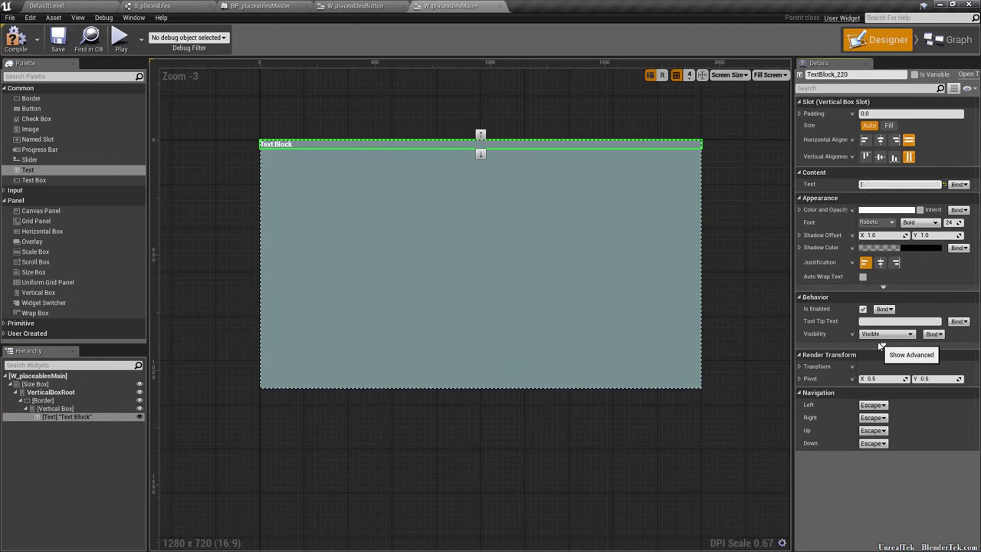
type("Placeables")
key("Return")
left_click(880, 262)
left_click(744, 245)
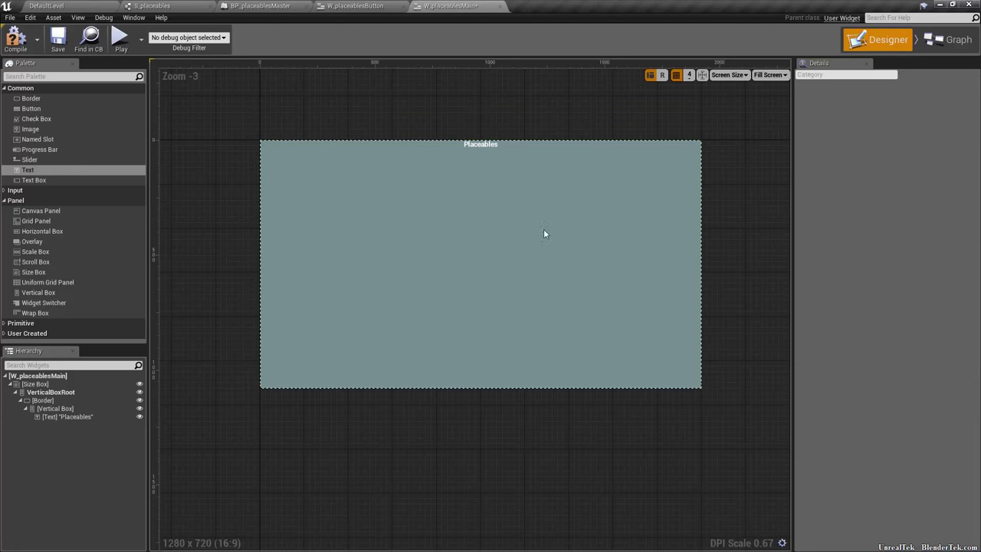
Set the Placeables title's font size to 38 and keep its text color white.
left_click(491, 145)
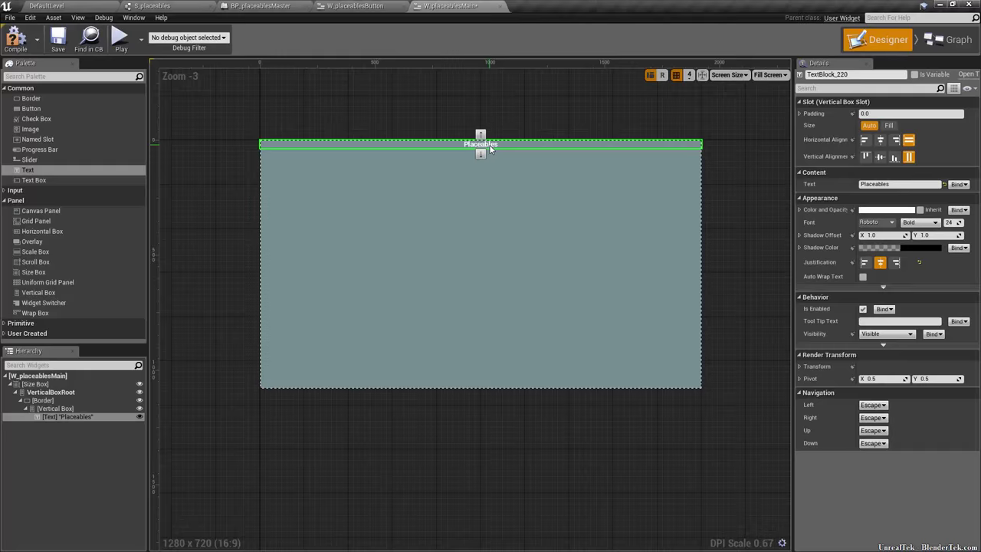
left_click(951, 222)
type("38")
key("Return")
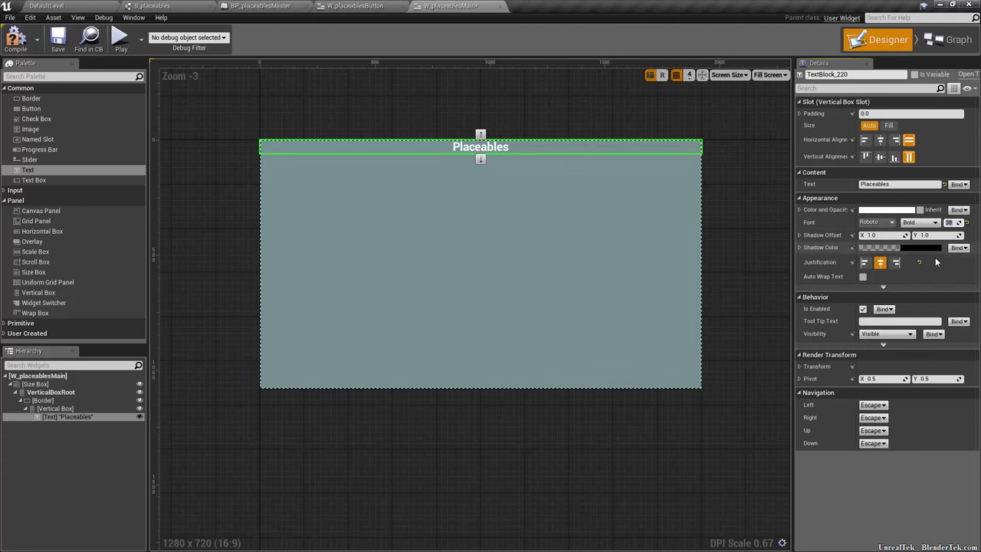
left_click(887, 209)
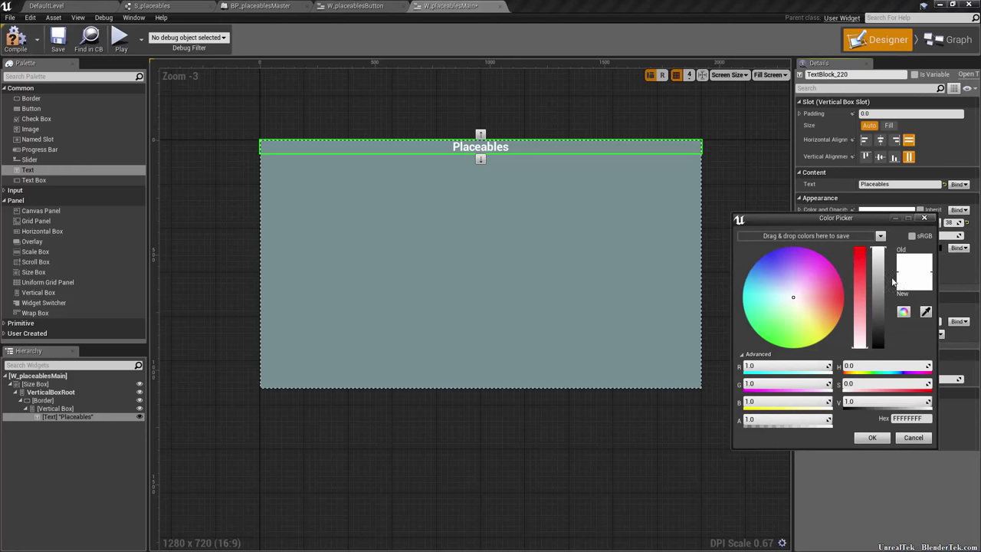
left_click(872, 437)
Give the Placeables title an opaque black shadow with alpha 1 and a shadow offset of 2 in X and Y.
left_click(895, 247)
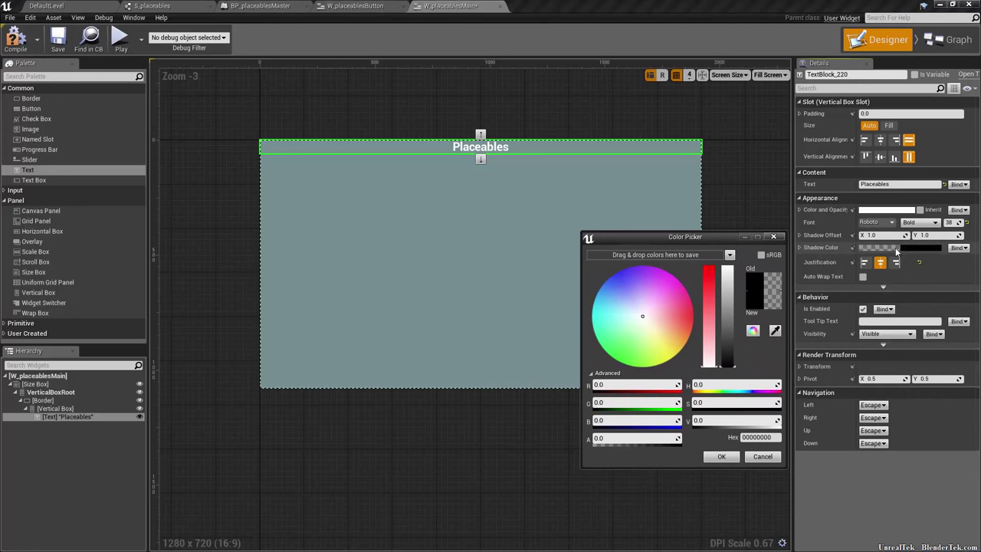
left_click(615, 439)
type("1")
key("Return")
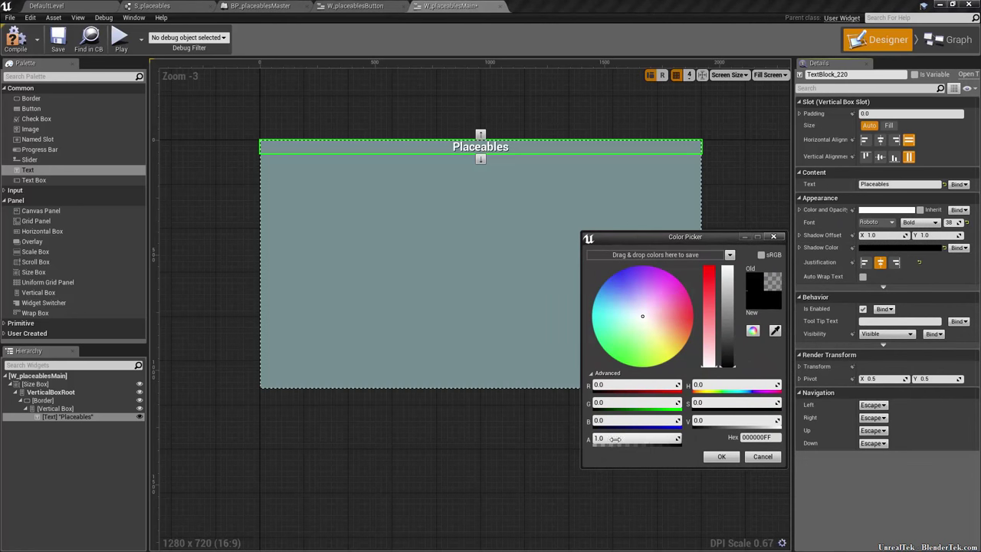
left_click(719, 457)
left_click(881, 235)
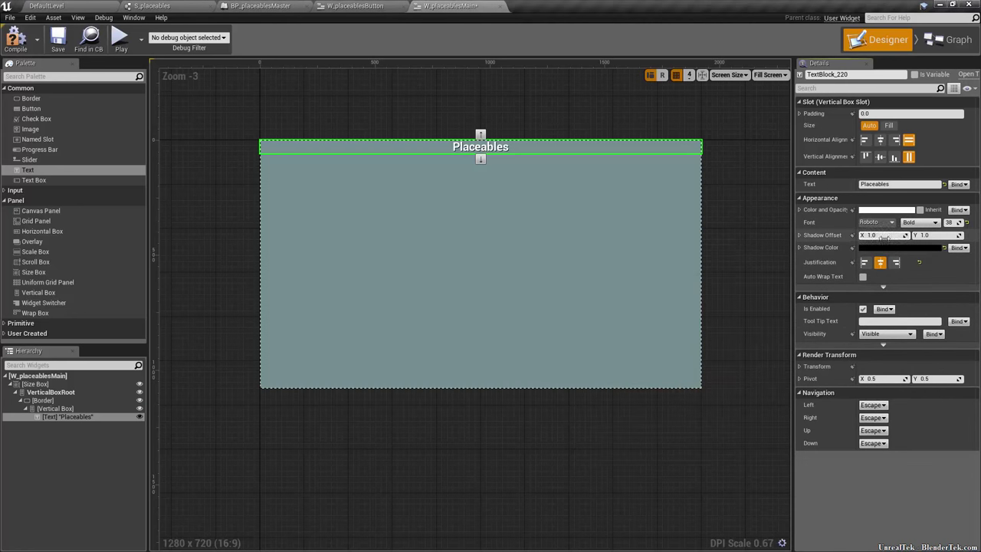
type("2")
key("Tab")
type("2")
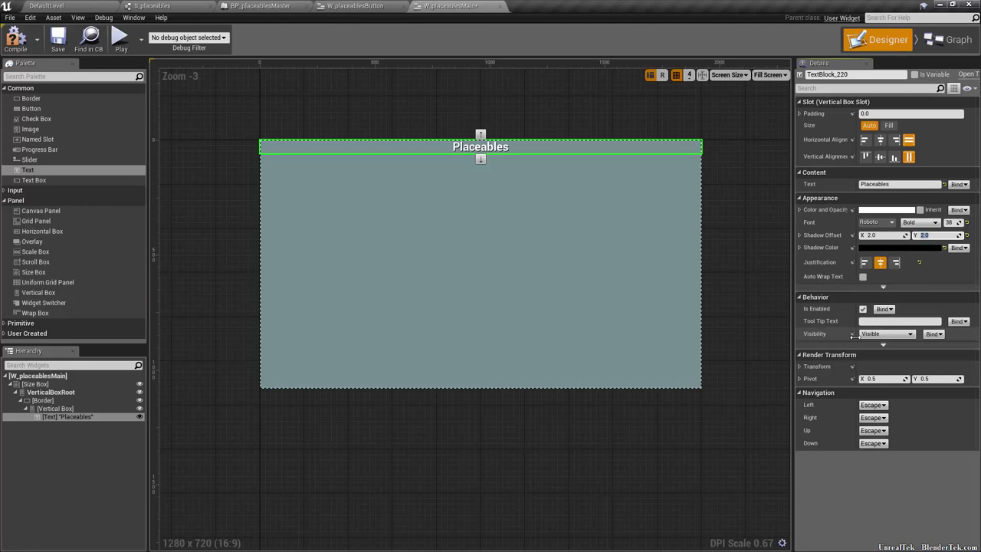
Center the Placeables text horizontally and vertically in its Vertical Box slot.
left_click(881, 141)
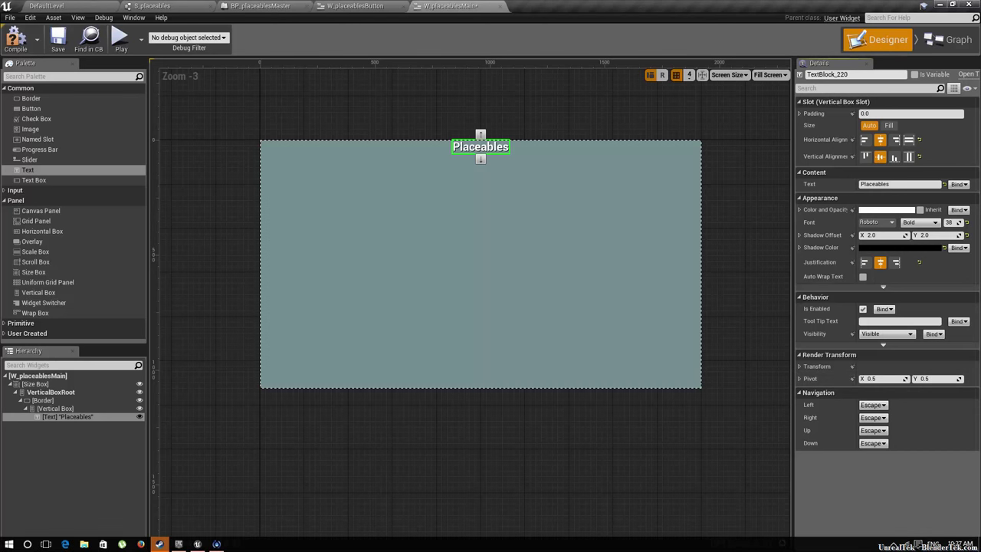
left_click(201, 337)
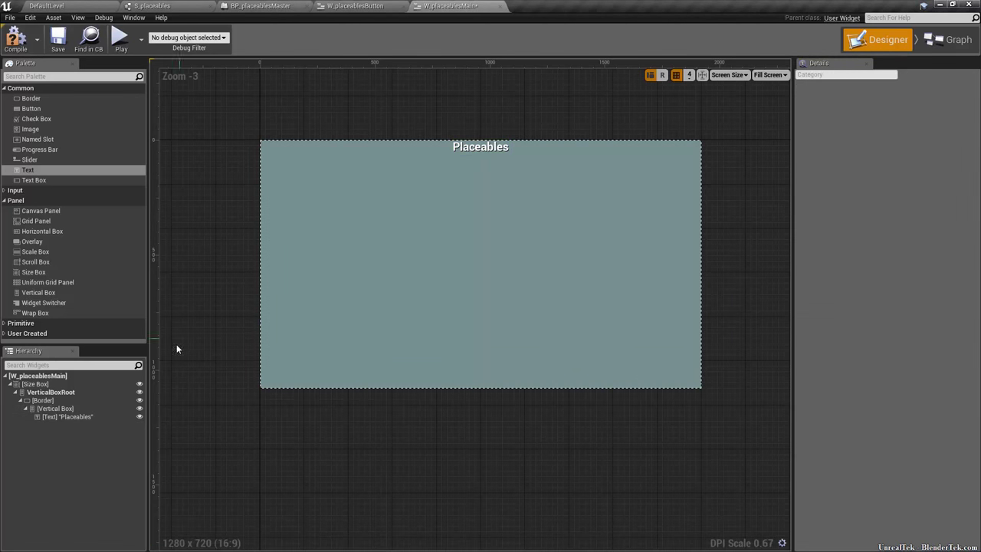
Add a second Border to VerticalBoxRoot below the title, with slot size Fill and content padding 0.
left_click(74, 393)
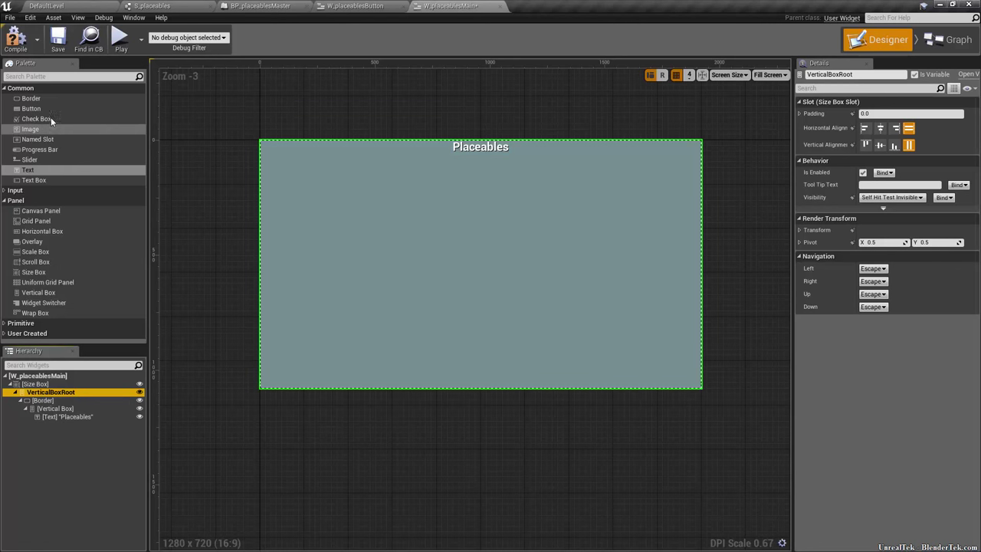
left_click_drag(31, 98, 70, 429)
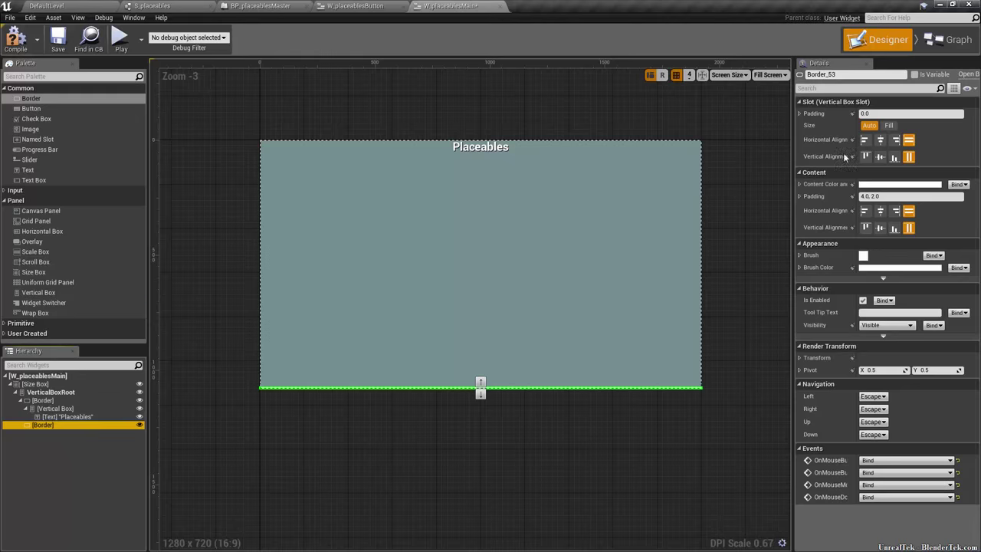
left_click(890, 125)
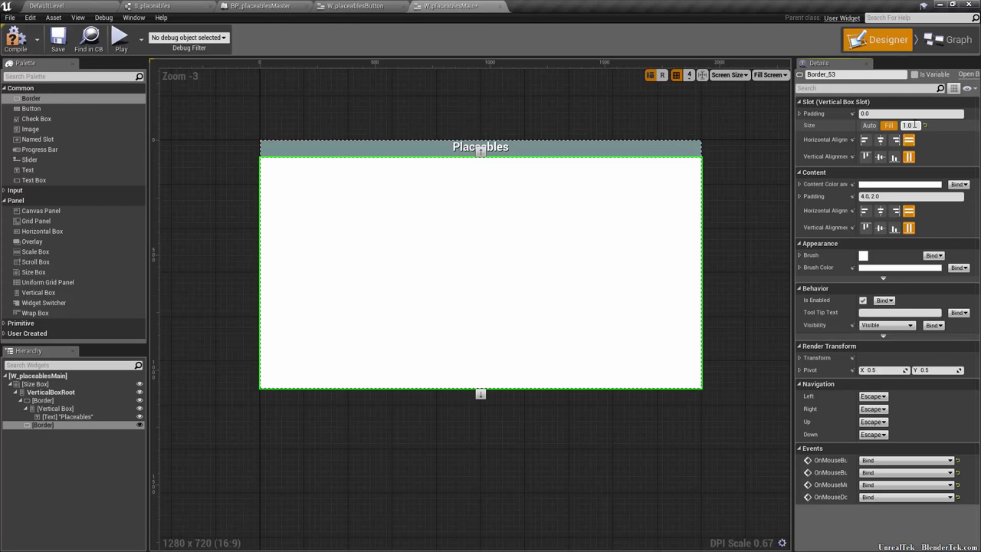
left_click(881, 197)
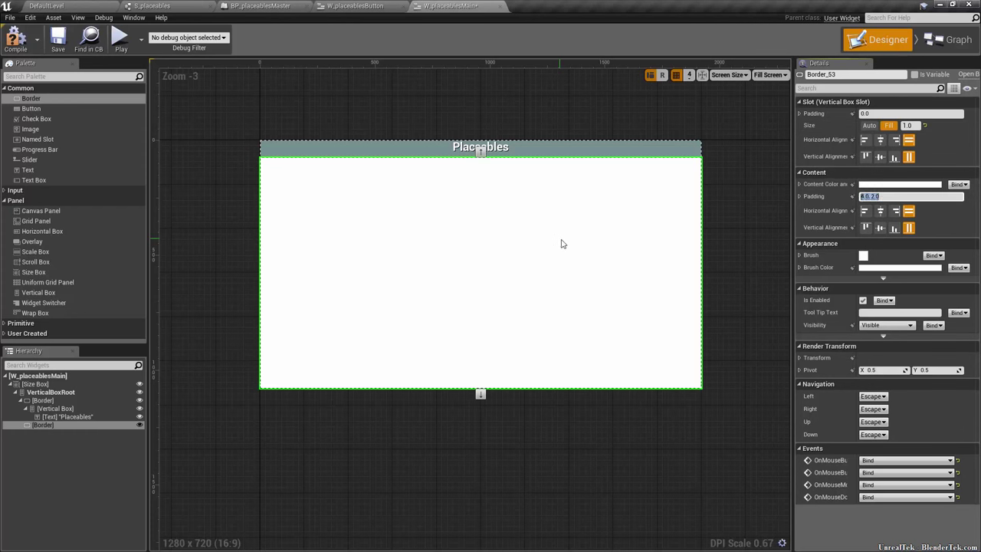
key("BackSpace")
key("Return")
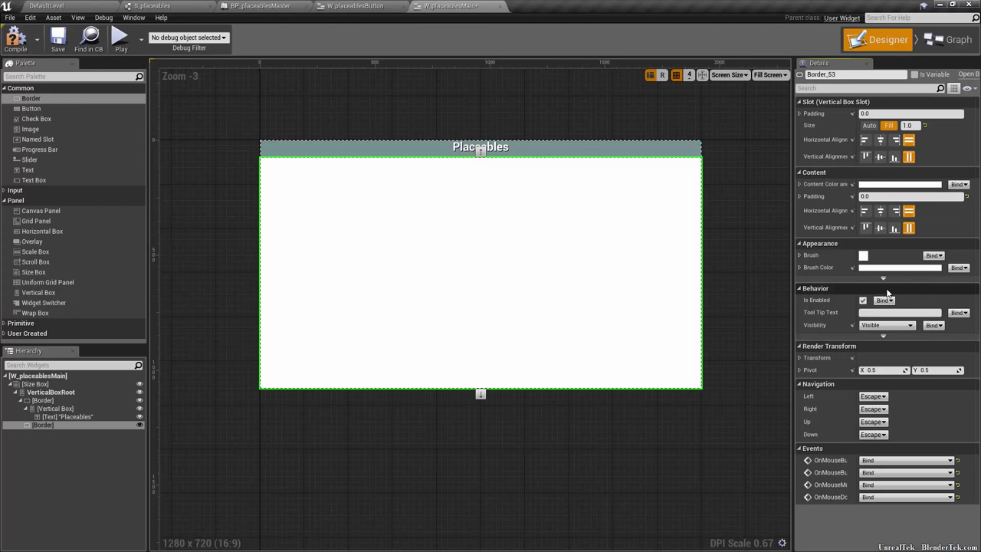
Sample the title bar's displayed color with the eyedropper for the new border's brush color.
left_click(889, 268)
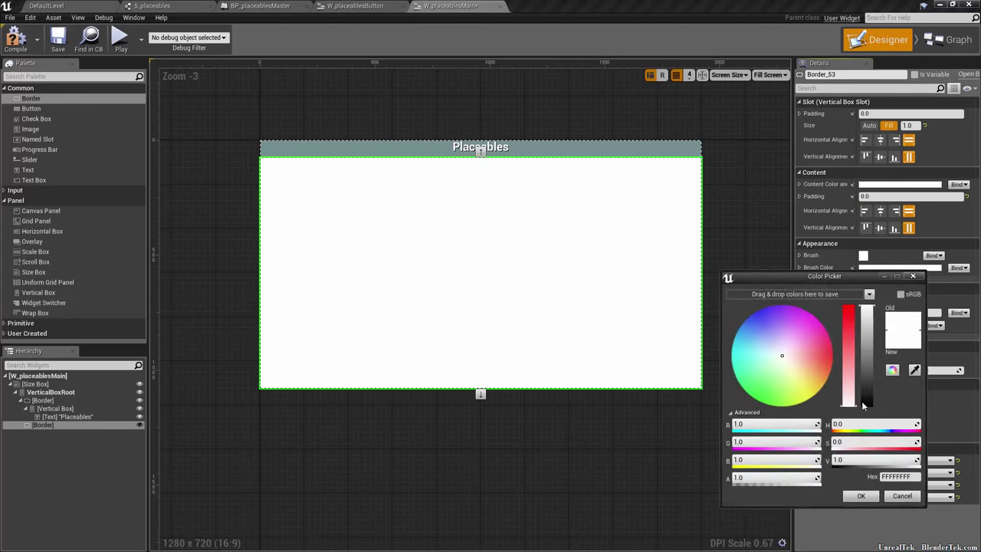
left_click(915, 371)
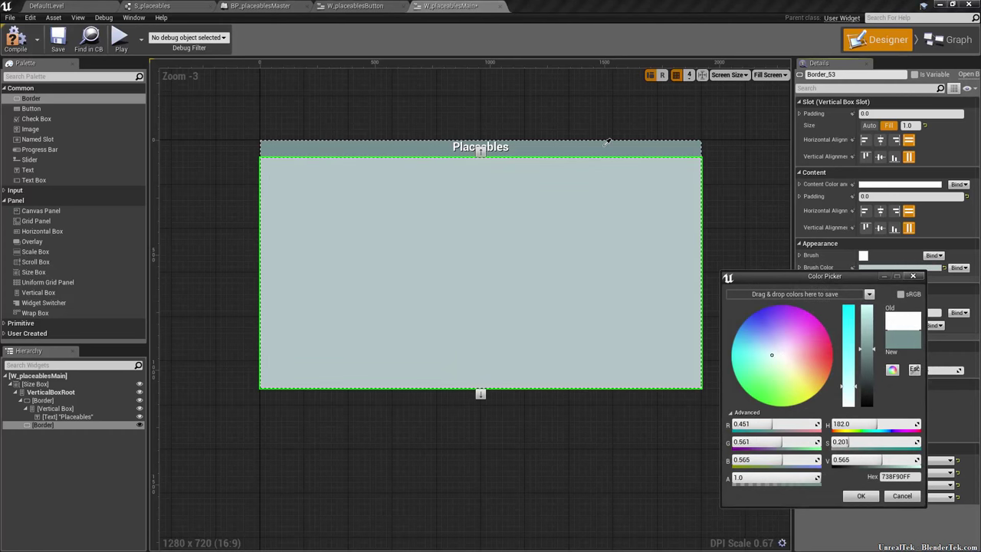
left_click(606, 143)
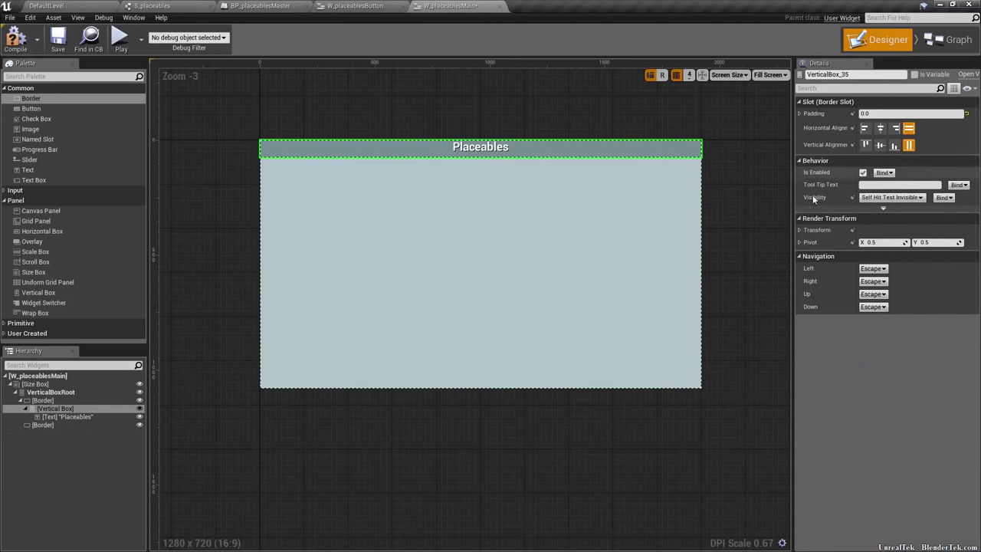
Copy the hex value 2C4647FF from Border_Title's brush color and return to the second border.
left_click(55, 415)
left_click(621, 147)
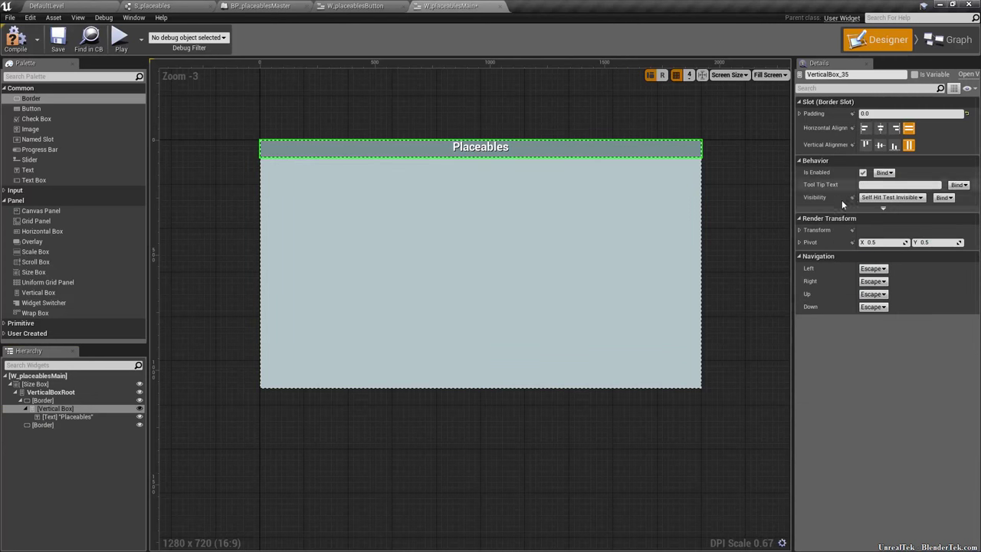
left_click(53, 400)
left_click(887, 266)
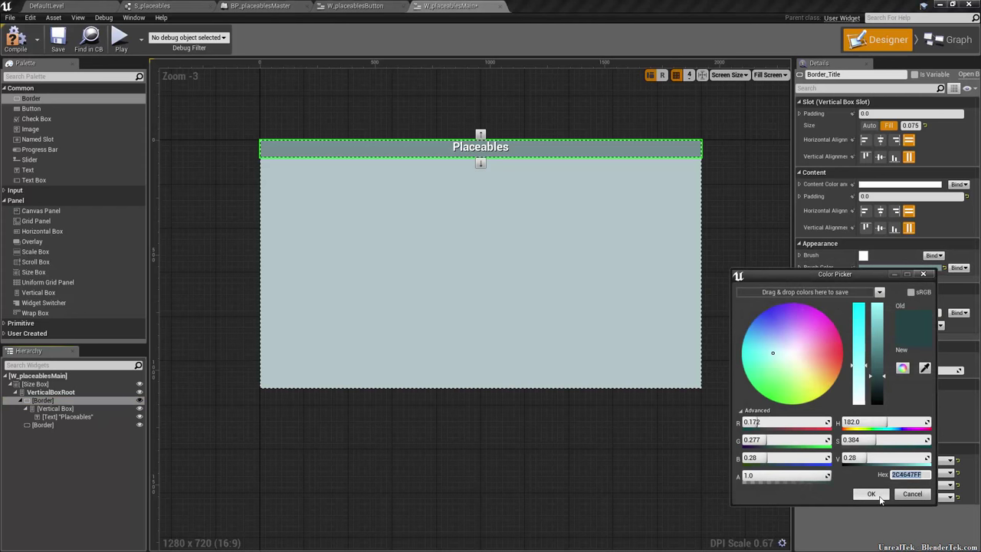
left_click(880, 498)
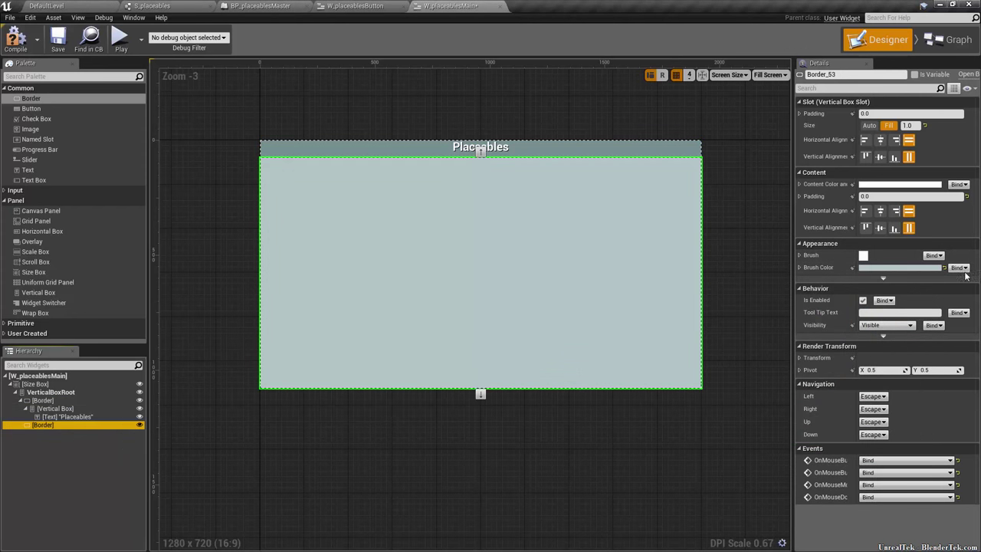
Rename the second border as Border MainBox.
left_click(857, 74)
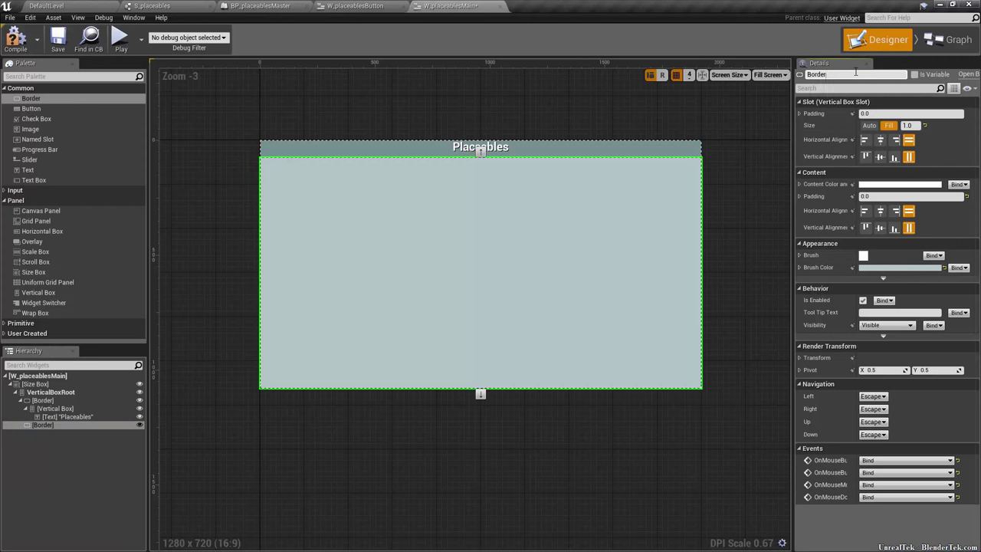
type("NM")
type("Main")
type("Box")
key("Return")
Paste hex 2C4647FF as Border MainBox's brush color, then adjust its saturation to 0.113 and value to 0.358.
left_click(899, 267)
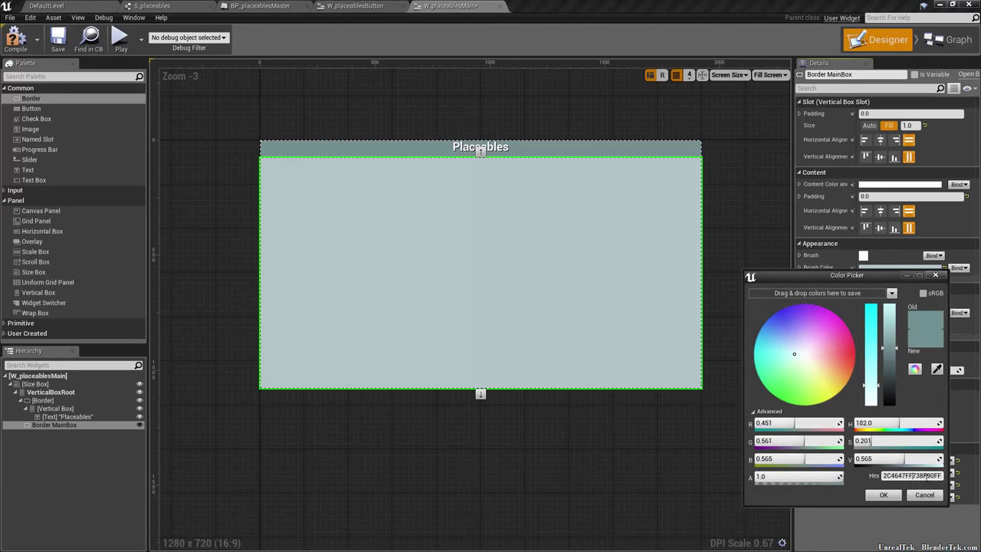
left_click(862, 460)
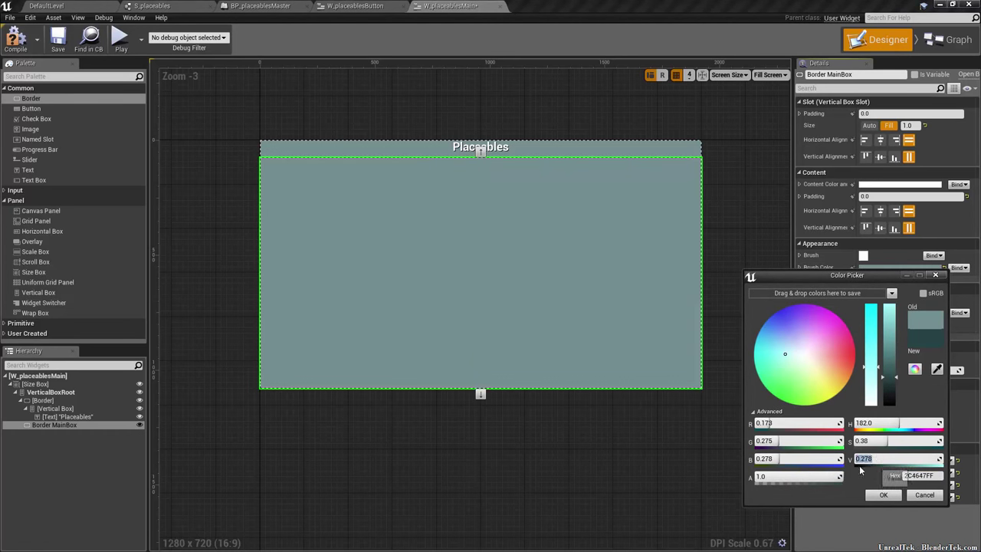
type("0.187")
key("Return")
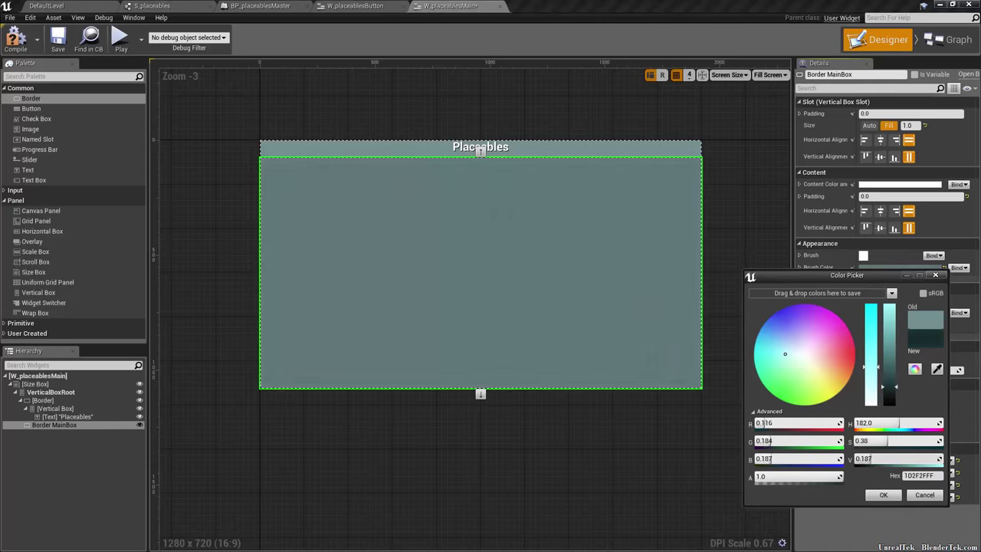
type("0.078")
key("Return")
left_click_drag(862, 458, 903, 459)
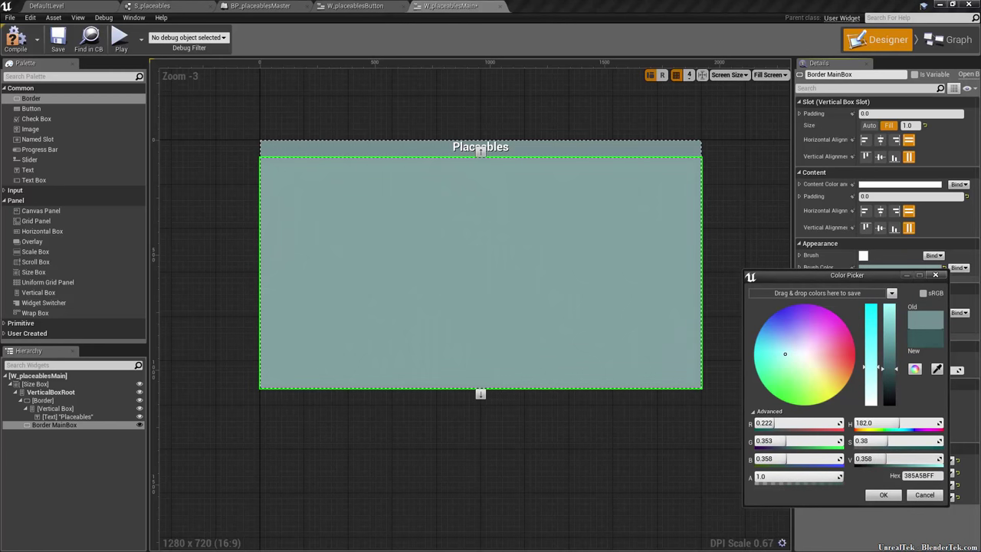
left_click_drag(886, 441, 864, 441)
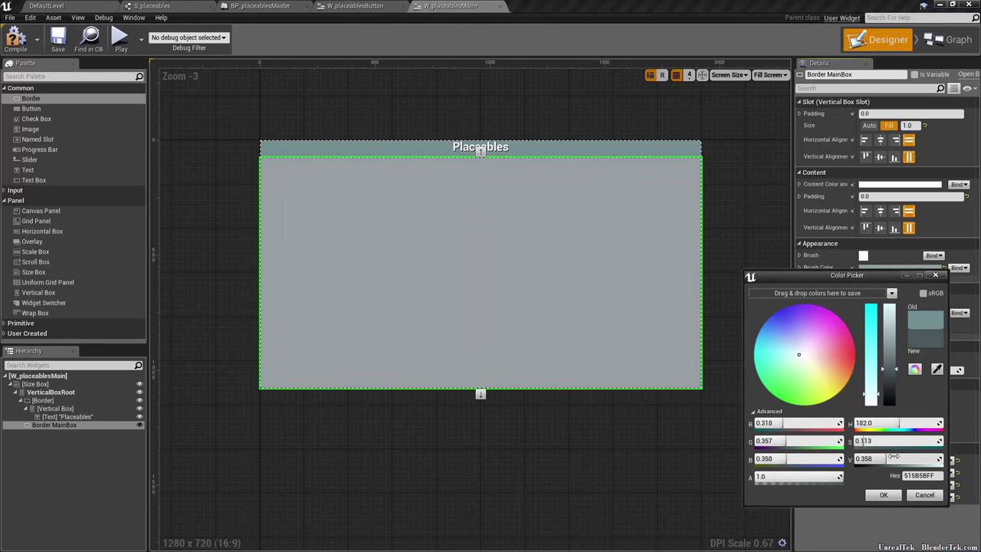
left_click(883, 494)
left_click(590, 441)
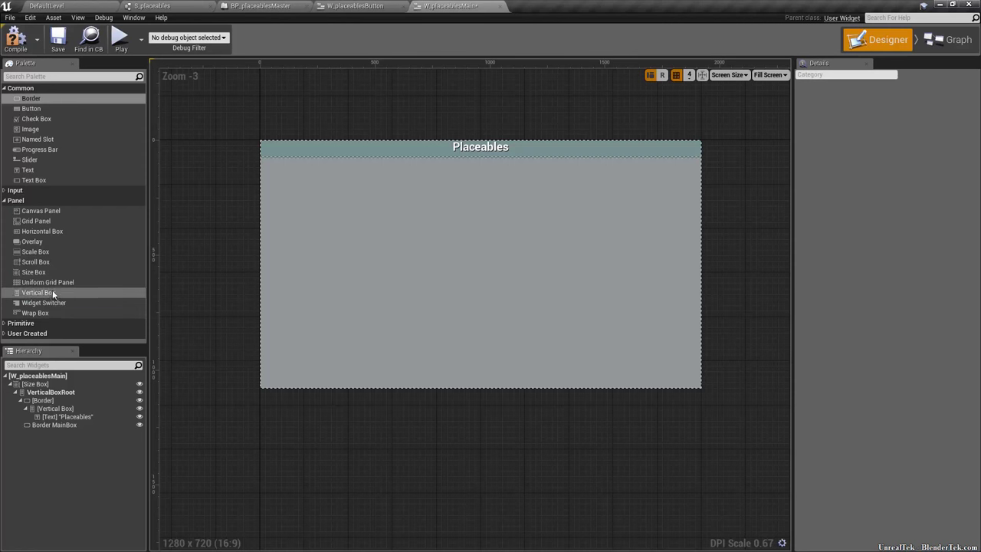
Add a Vertical Box inside Border MainBox and place a Spacer in it.
left_click_drag(52, 292, 70, 424)
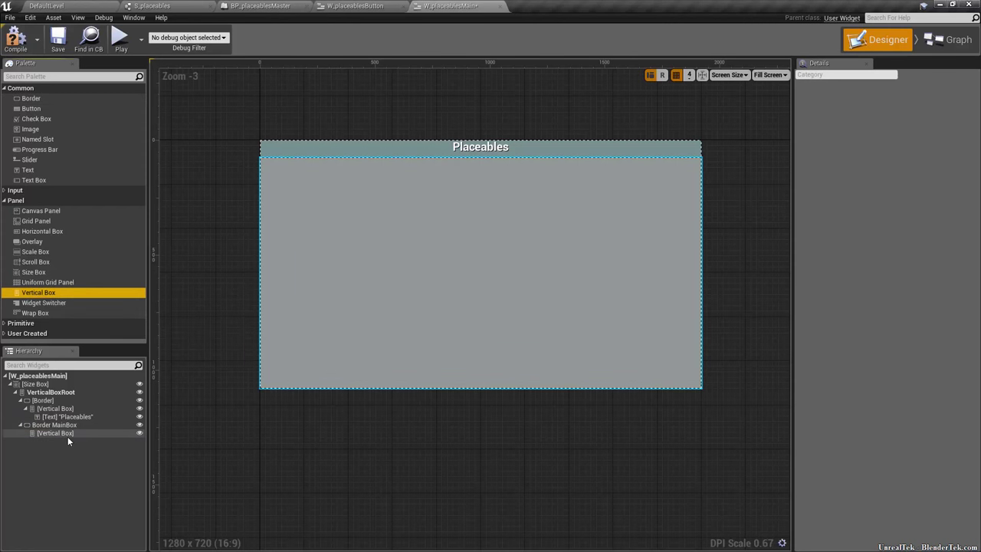
left_click(51, 434)
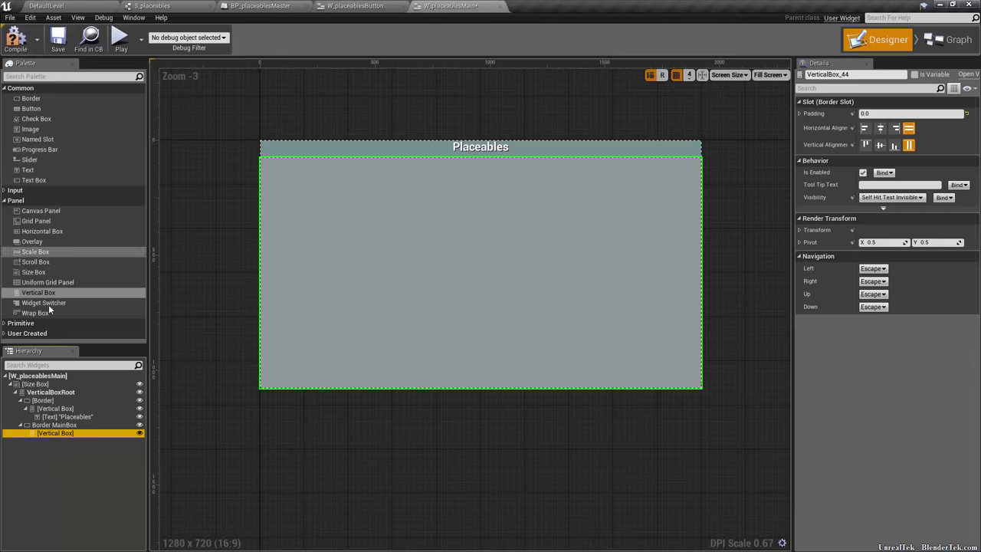
left_click(34, 324)
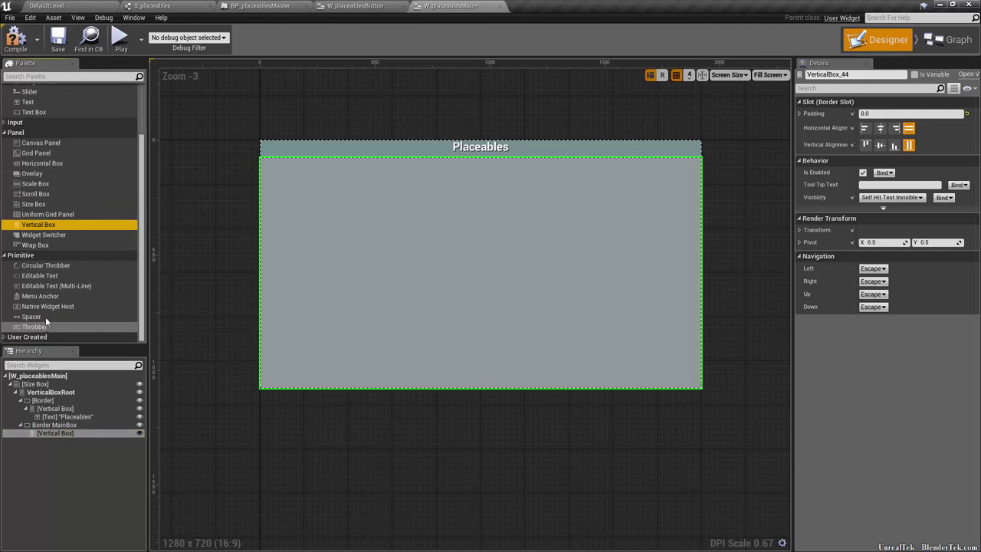
left_click_drag(39, 316, 55, 436)
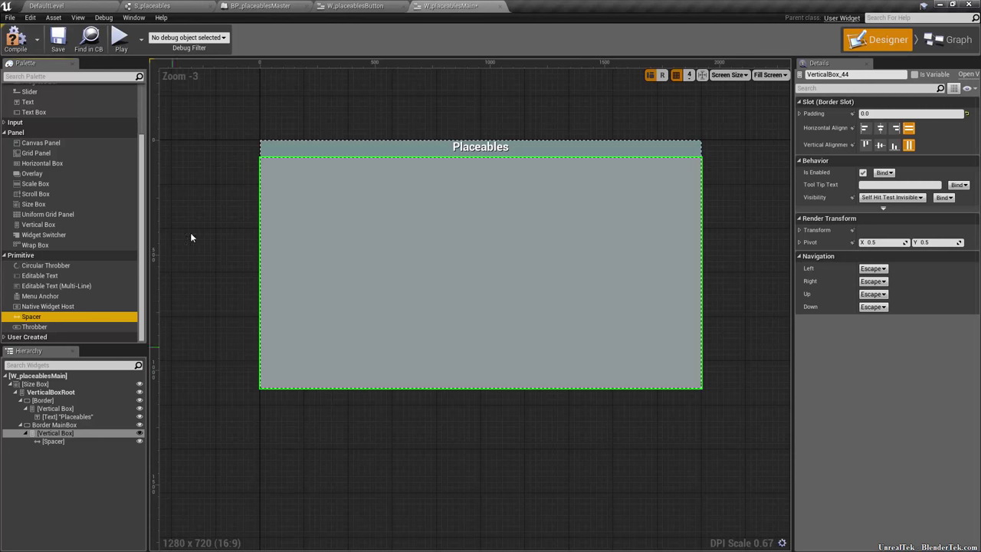
Add a Horizontal Box below the spacer, name it HorizontalBox Details, and place a Spacer inside it.
left_click_drag(53, 163, 62, 451)
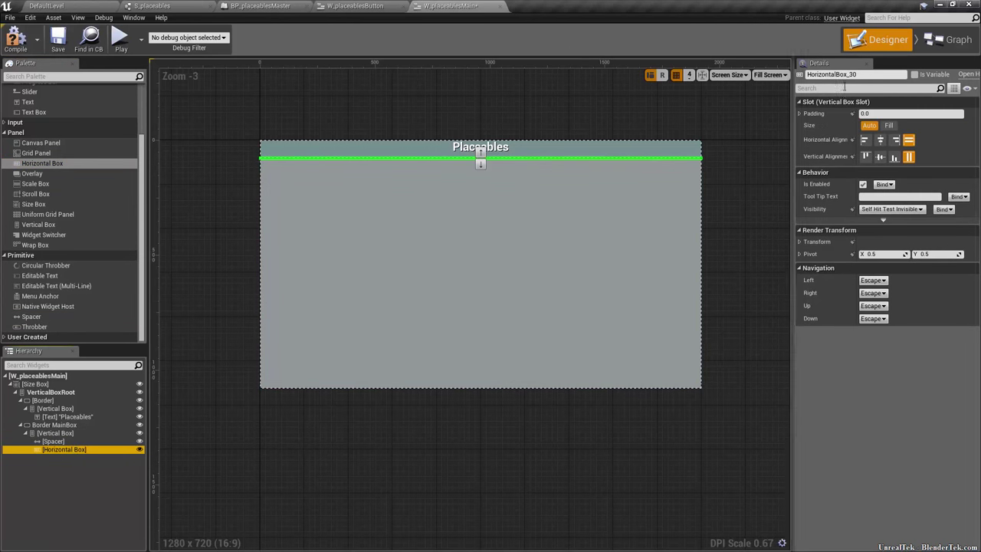
left_click(882, 74)
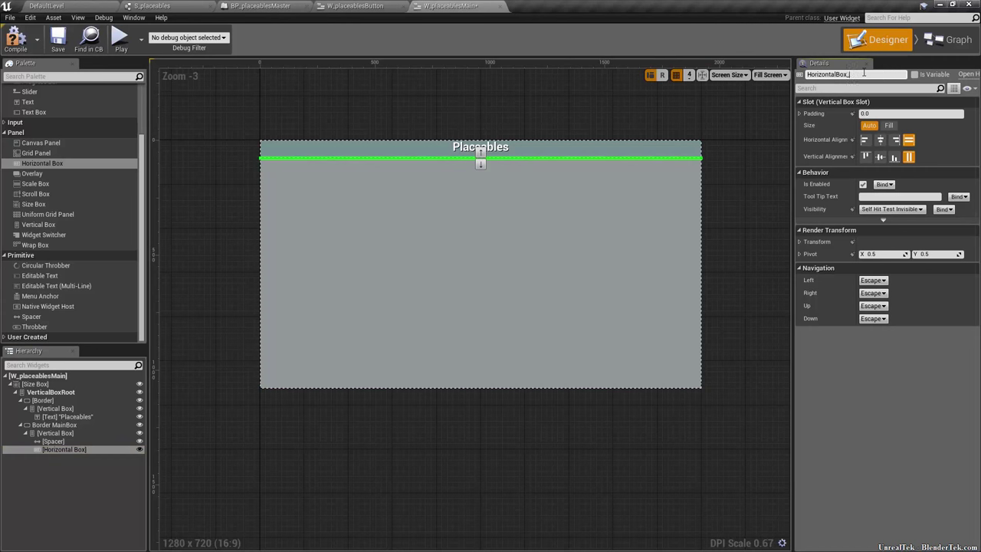
type("Details")
key("Return")
left_click_drag(48, 313, 69, 450)
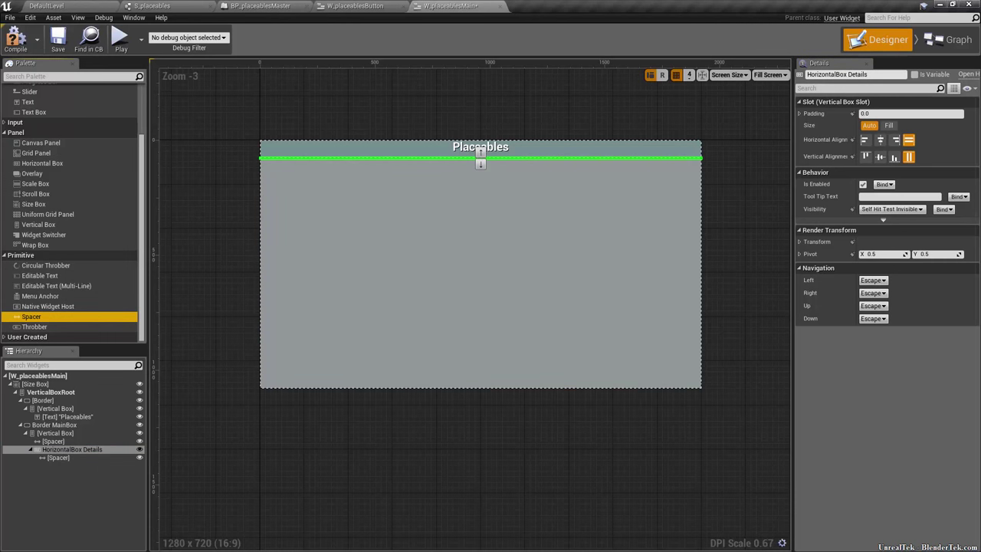
Set the Y size of the spacer above HorizontalBox Details to 5.
left_click(54, 442)
left_click(73, 444)
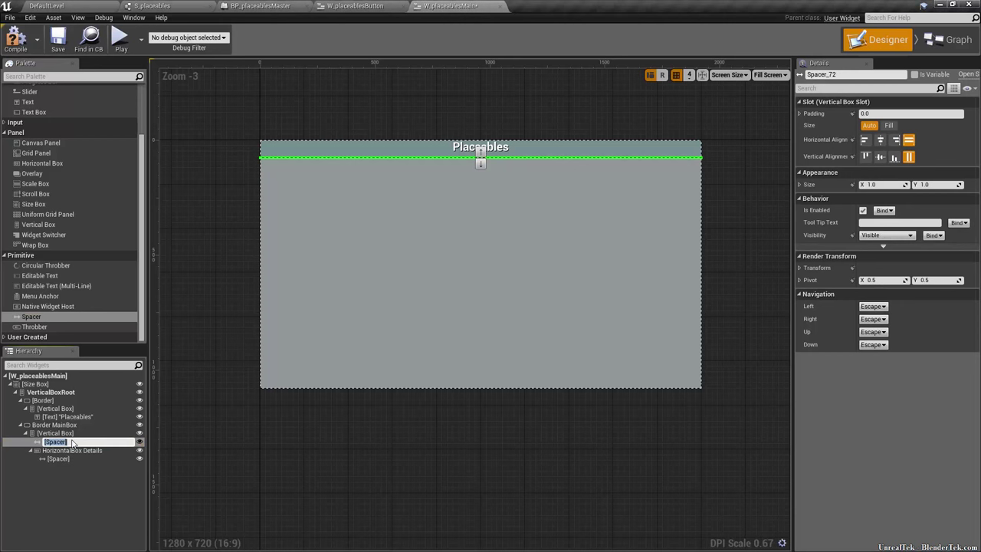
key("Return")
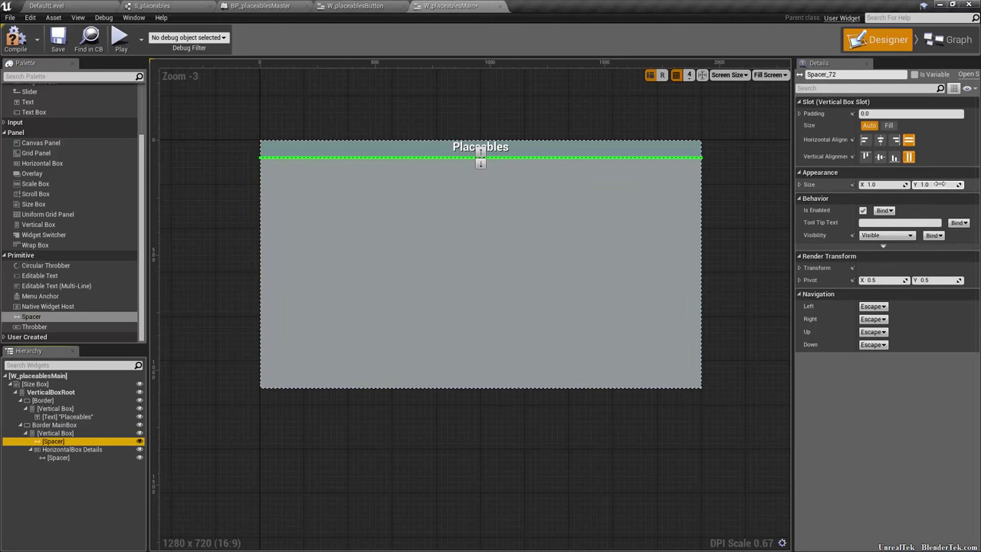
left_click(939, 184)
type("5")
key("Return")
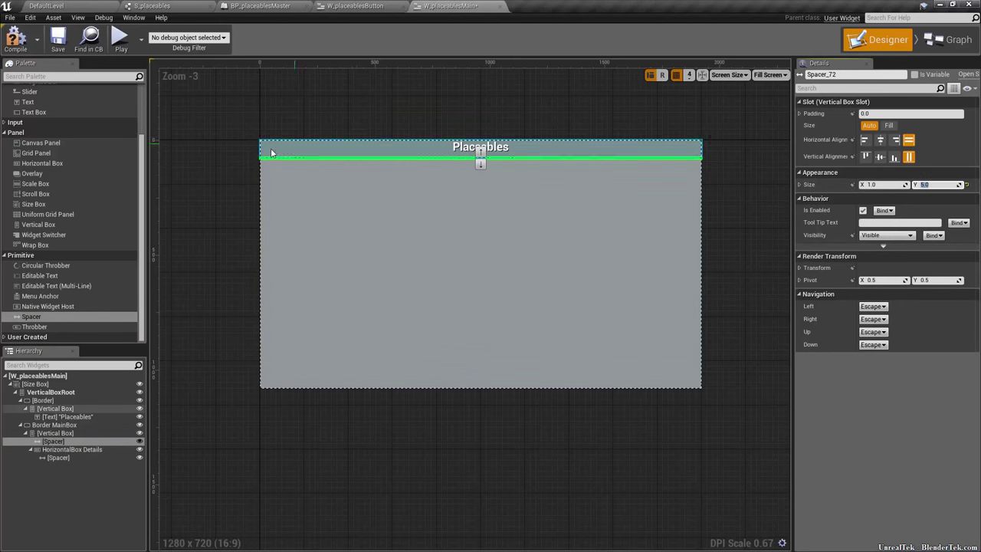
scroll(259, 161, "up", 10)
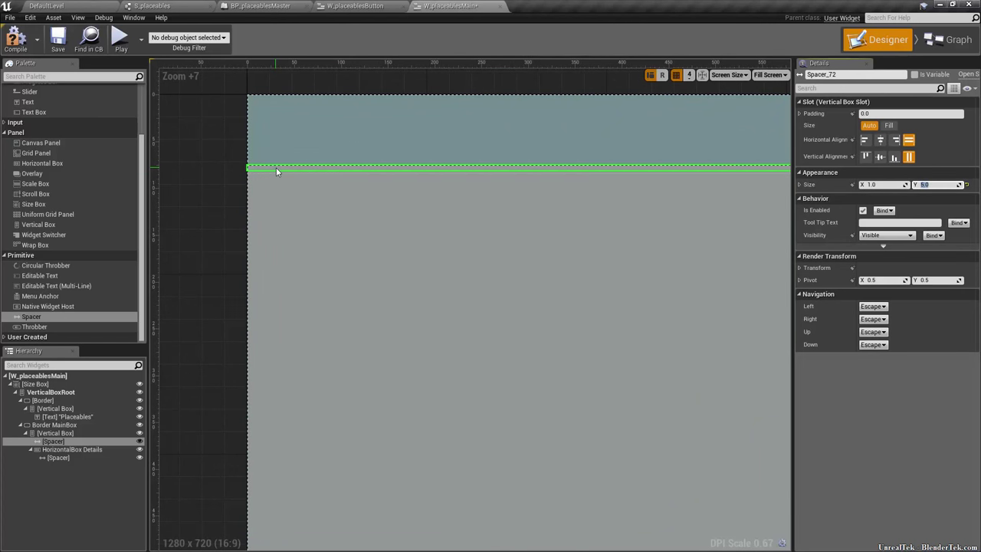
Set the X size of the spacer inside HorizontalBox Details to 5.
left_click(77, 450)
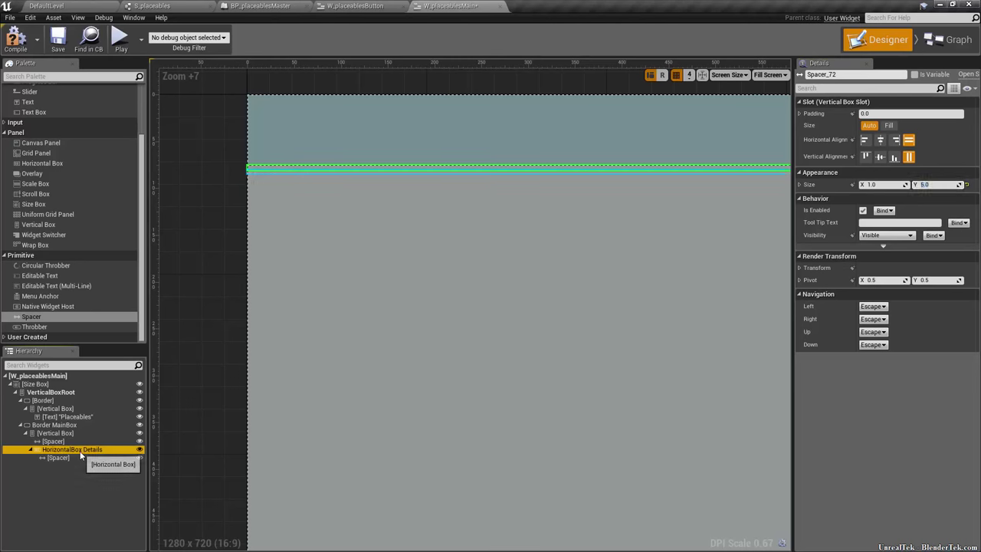
scroll(606, 286, "down", 9)
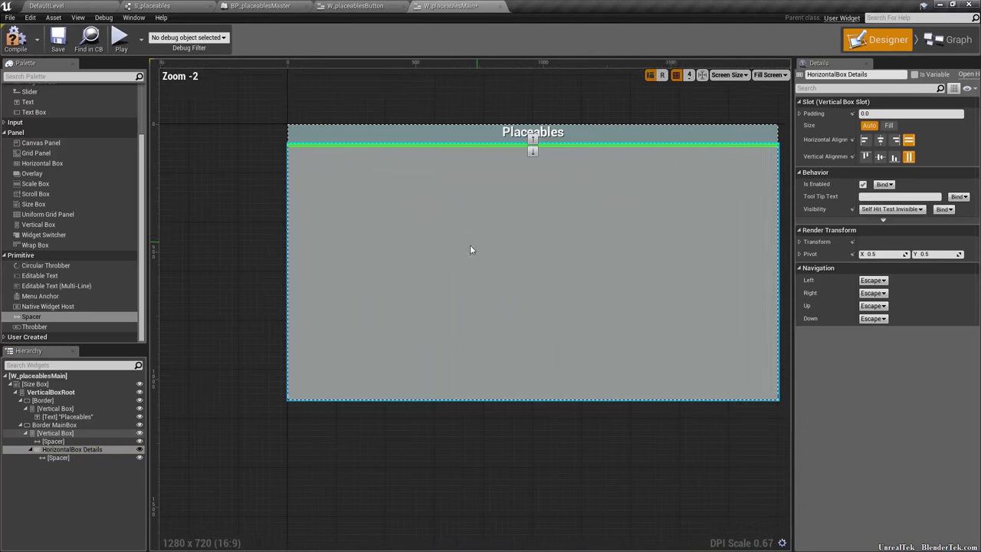
scroll(472, 254, "up", 1)
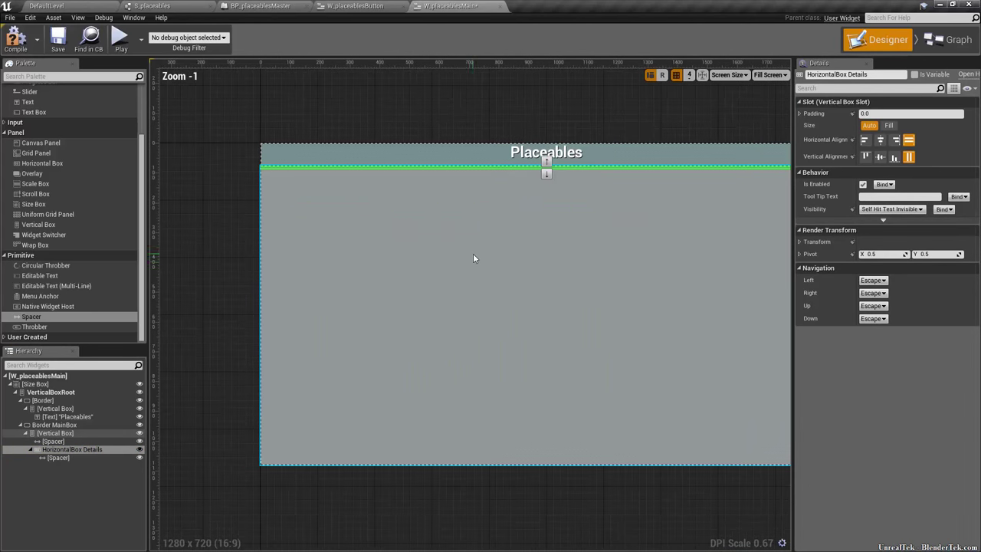
left_click(93, 458)
left_click(882, 185)
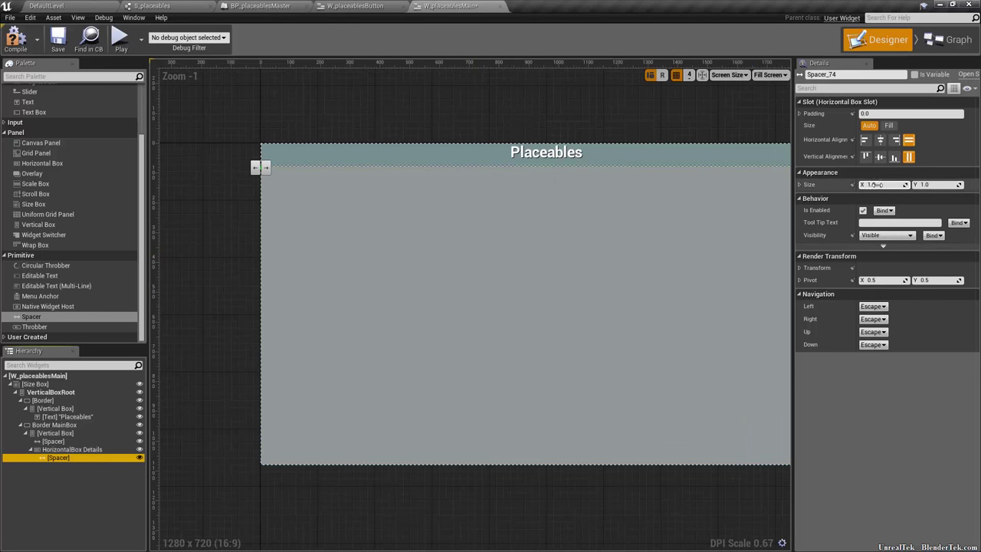
type("5")
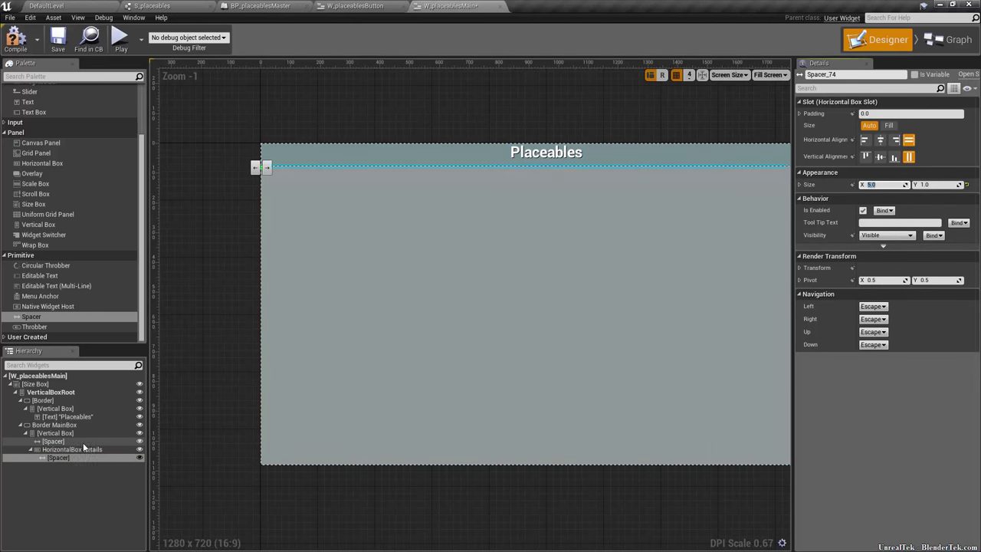
Try the Fill size rule on HorizontalBox Details and return it to Auto.
left_click(81, 450)
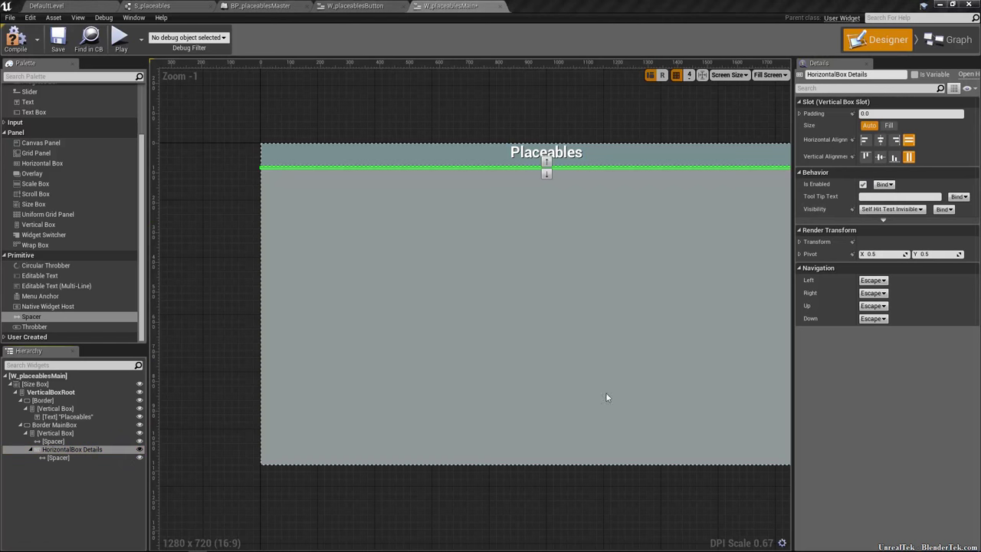
left_click(888, 125)
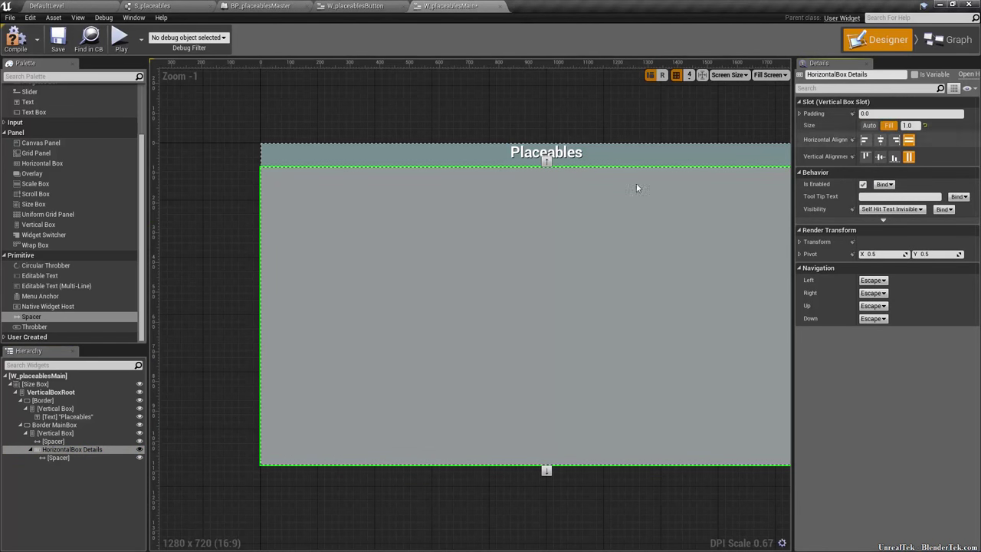
scroll(270, 181, "up", 10)
scroll(241, 176, "up", 3)
scroll(331, 217, "down", 16)
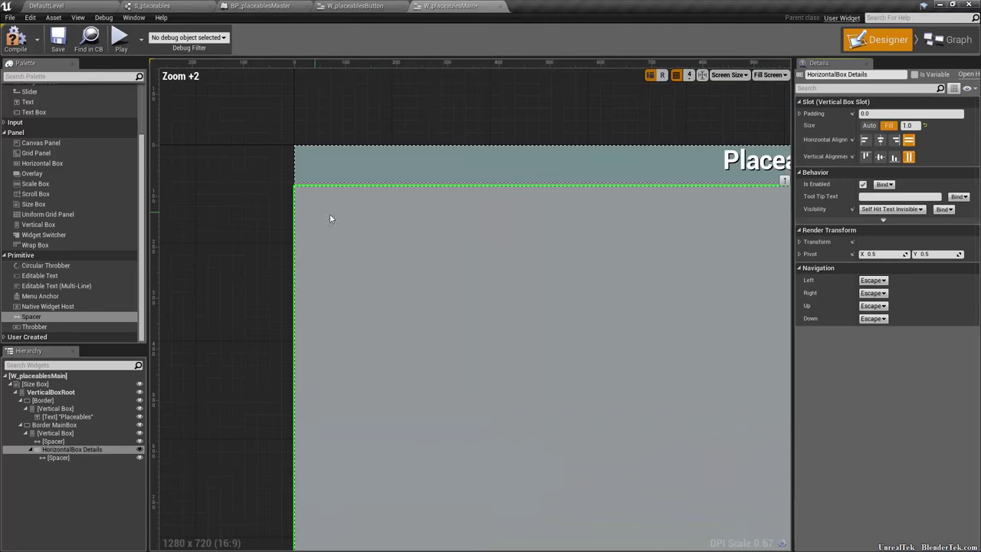
left_click(869, 125)
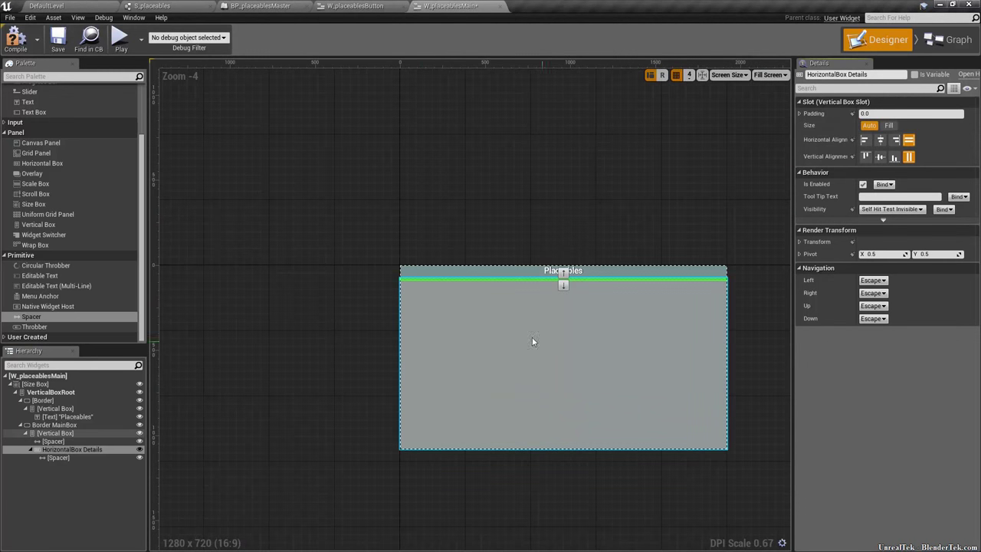
scroll(460, 299, "up", 10)
scroll(440, 284, "down", 2)
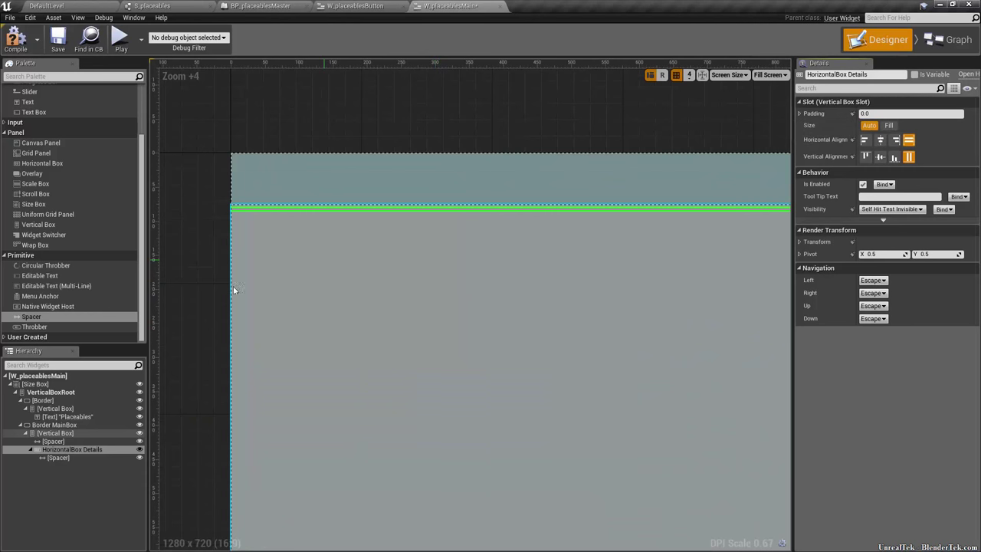
Add a Size Box to HorizontalBox Details and override its width and height to 512 each.
left_click(75, 457)
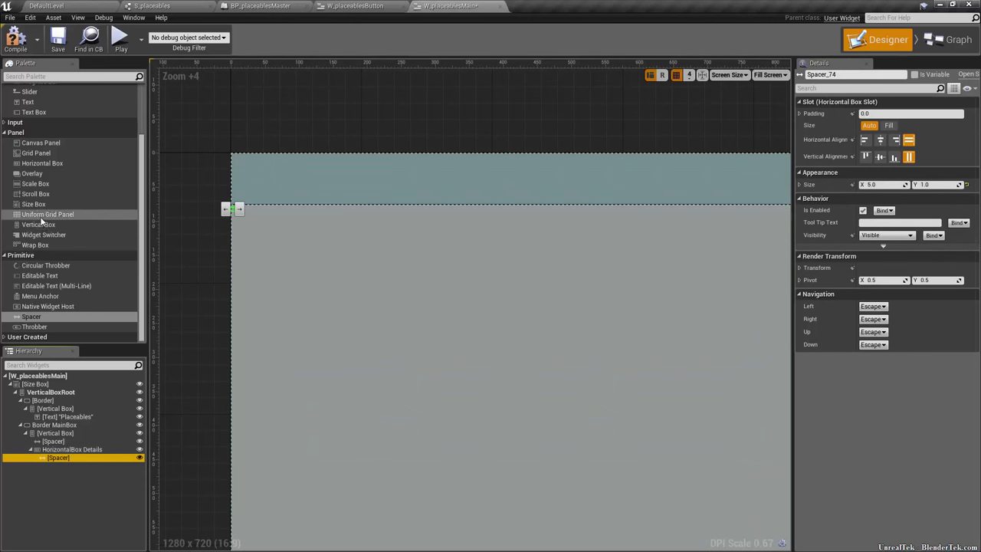
left_click_drag(35, 204, 79, 451)
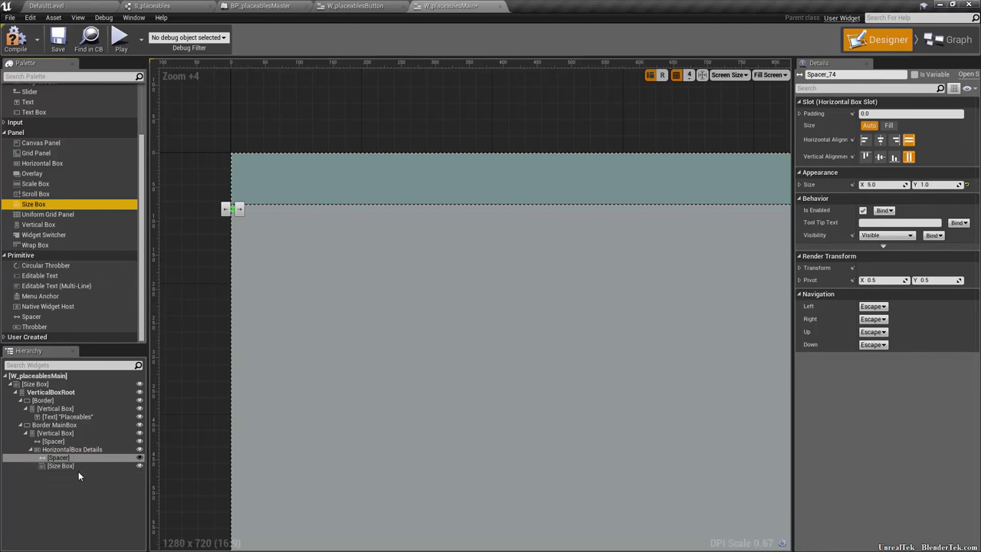
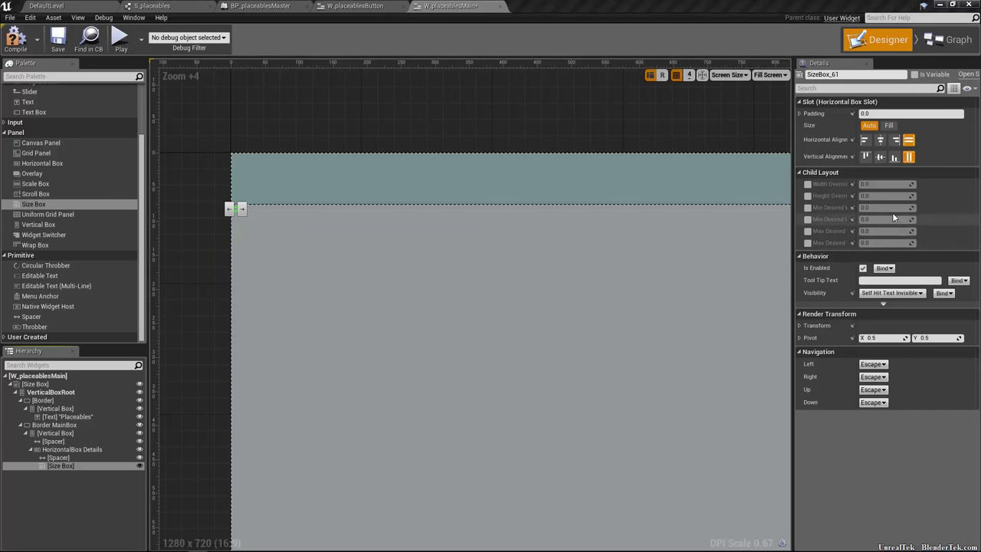
left_click(808, 185)
left_click(808, 196)
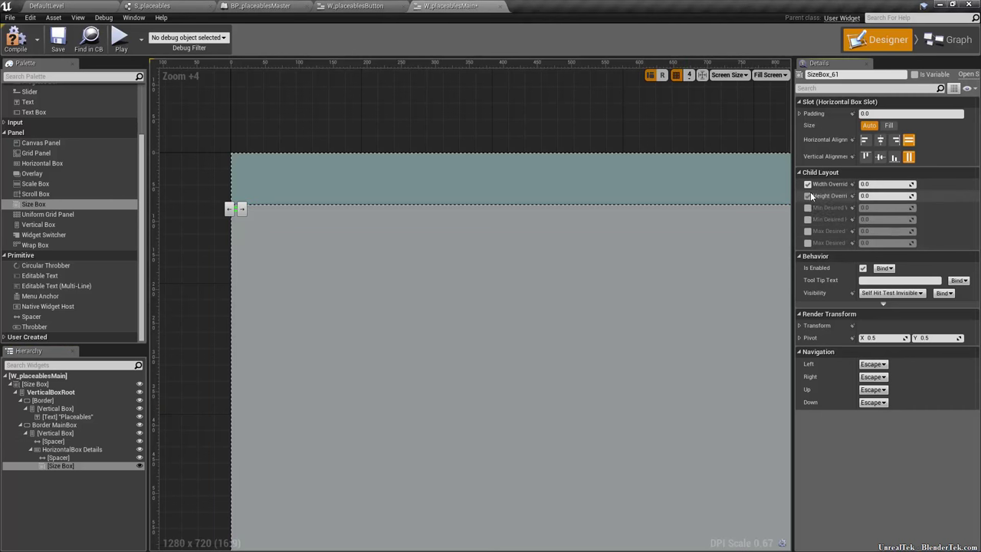
left_click(886, 185)
type("512")
left_click(887, 195)
type("512")
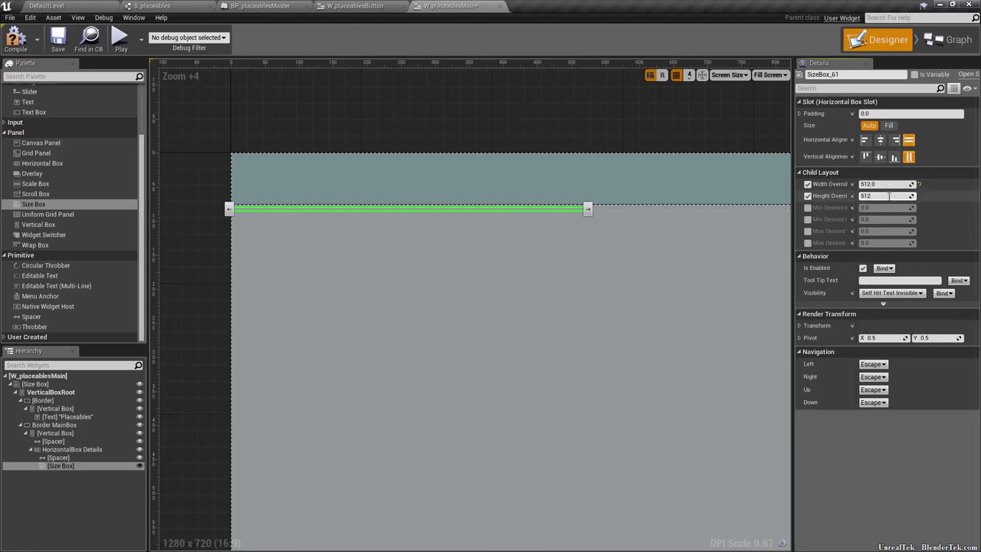
key("Return")
scroll(728, 339, "down", 4)
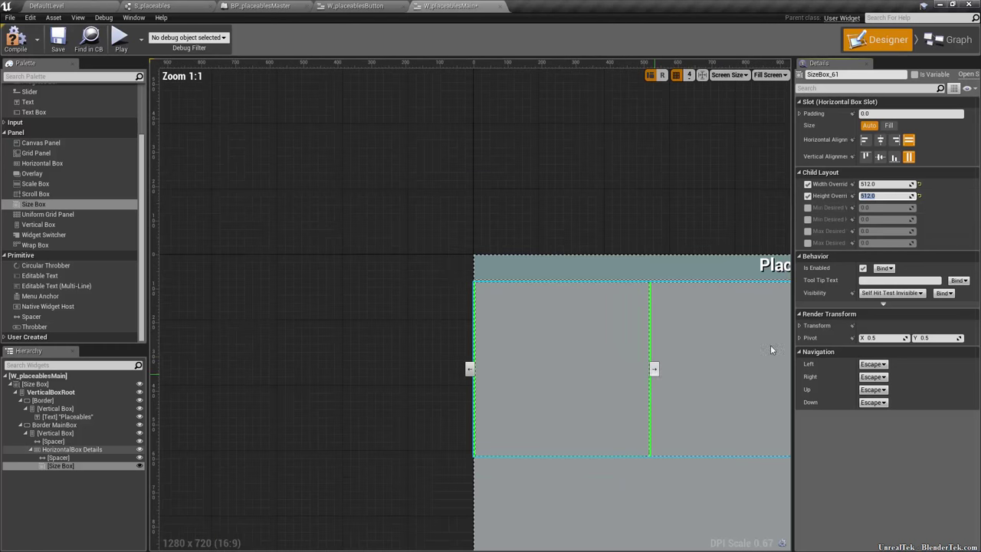
scroll(674, 483, "up", 3)
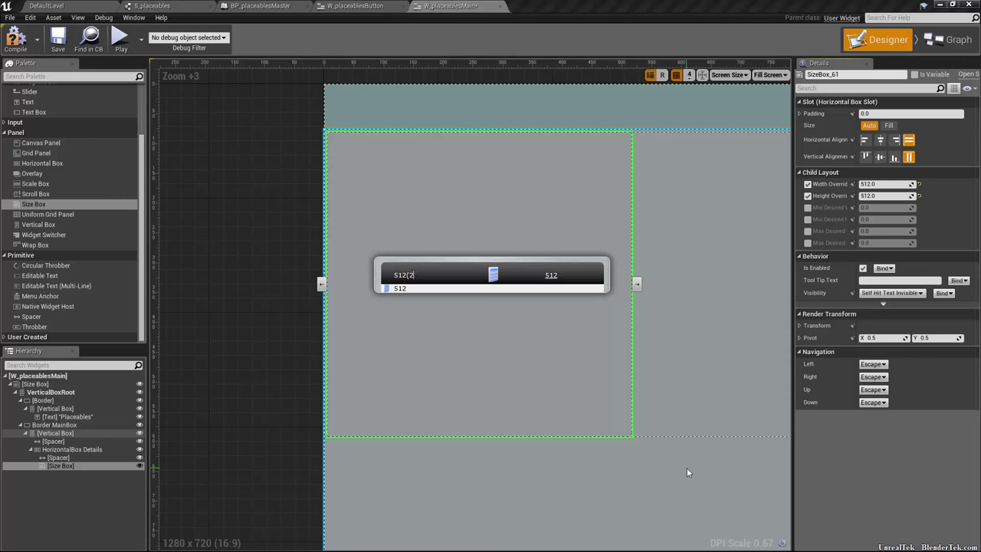
Use the pop-up launcher calculator to finish the calculation starting from 512 and to divide 480 by 32.
type(")")
type("-")
key("Return")
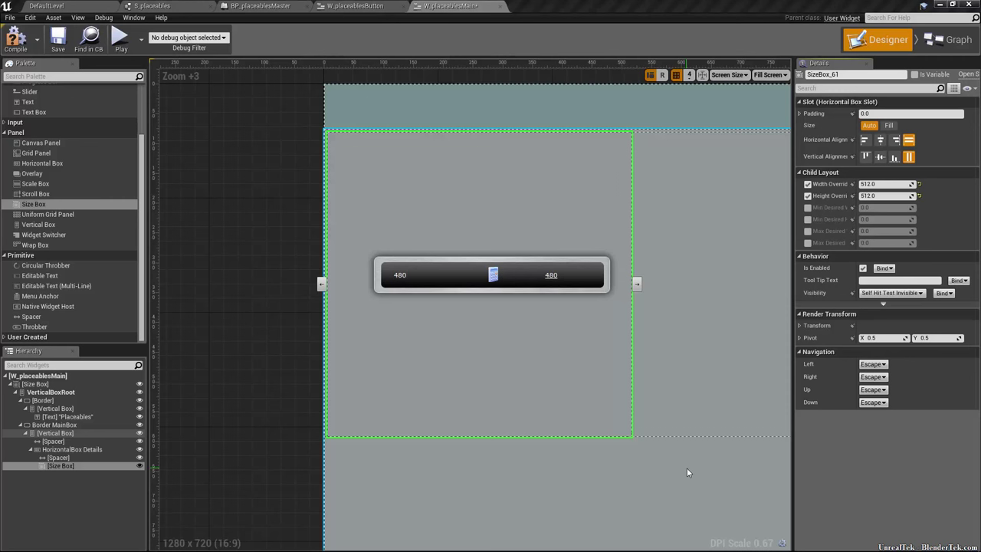
type("/32")
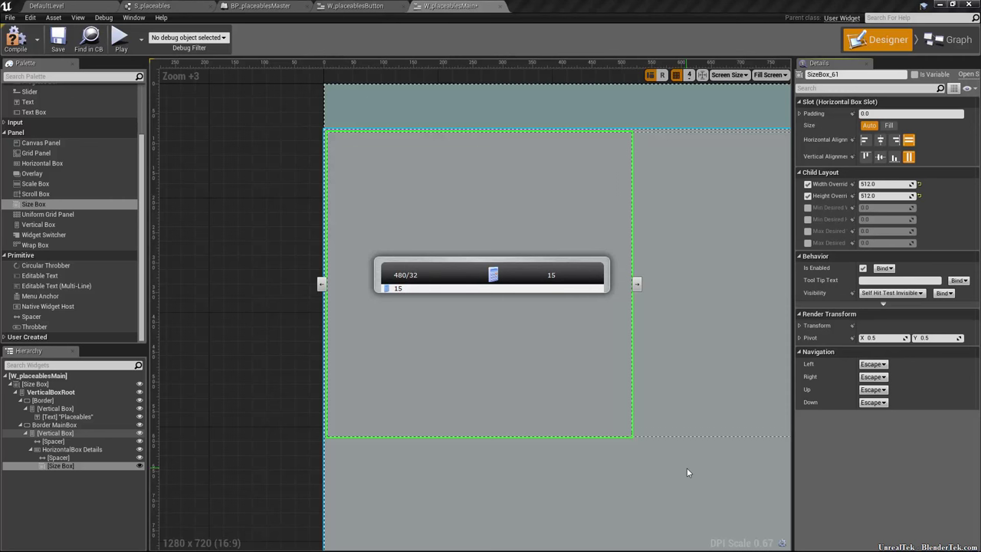
key("Return")
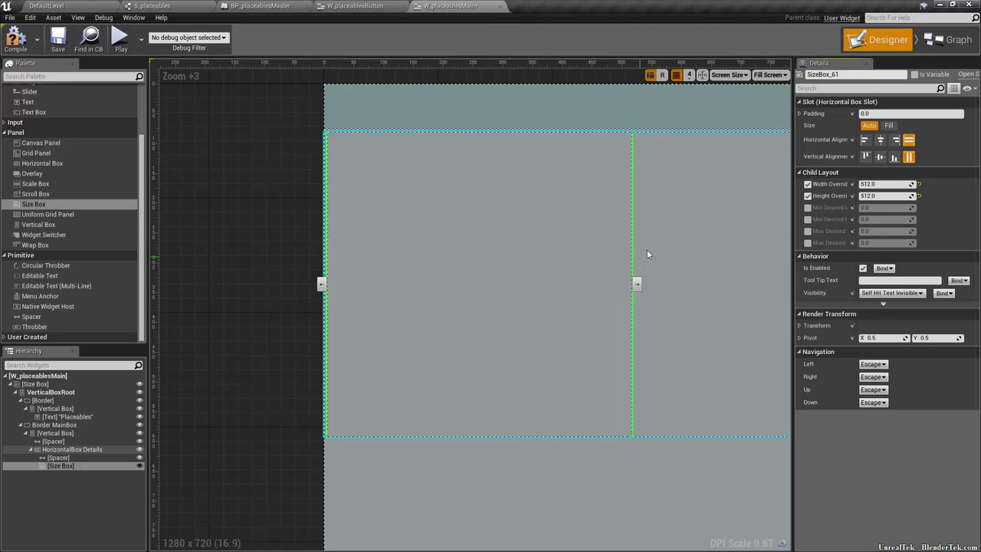
Add a Border inside the 512 Size Box and rename it Border SlotsBG.
right_click_drag(690, 470, 506, 420)
scroll(548, 420, "down", 4)
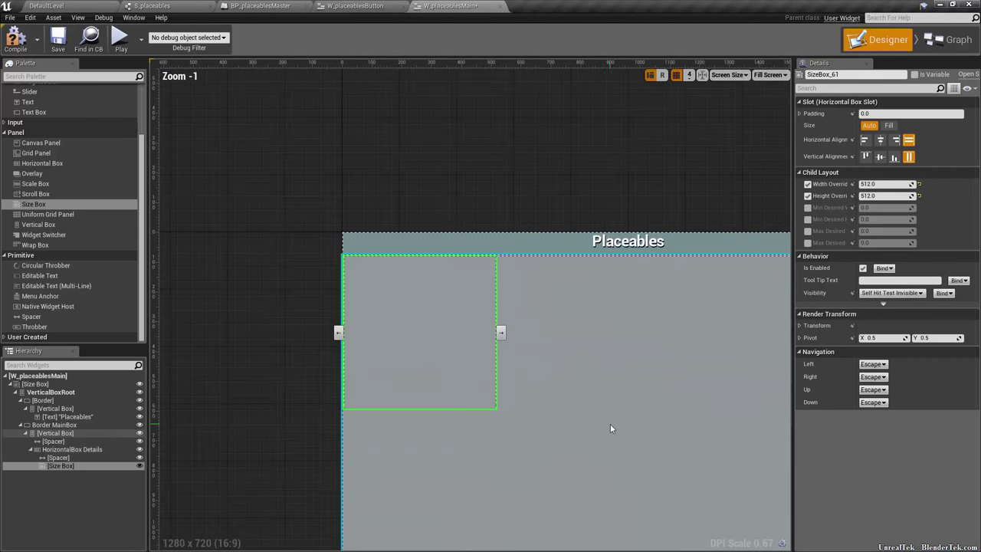
right_click_drag(610, 426, 551, 371)
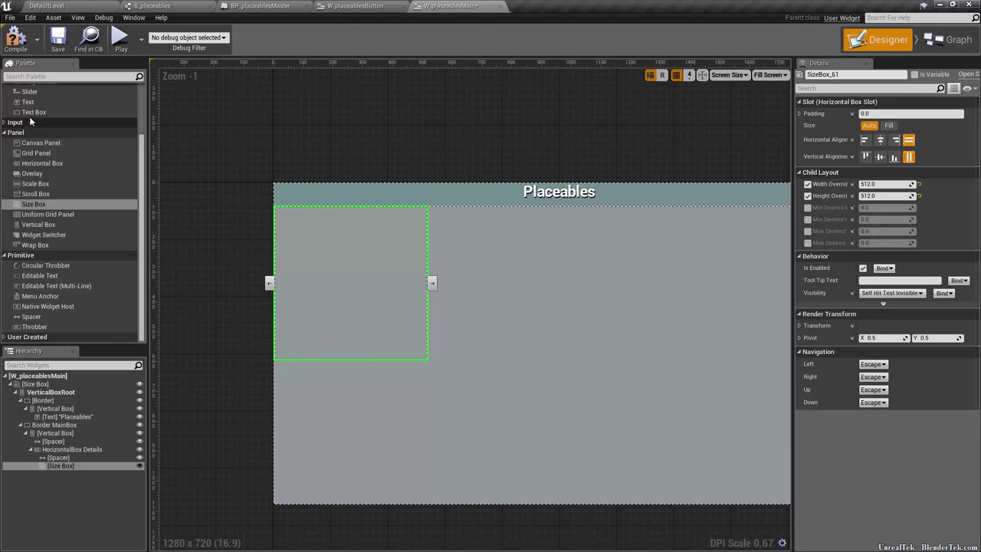
scroll(55, 109, "up", 3)
left_click_drag(30, 98, 67, 470)
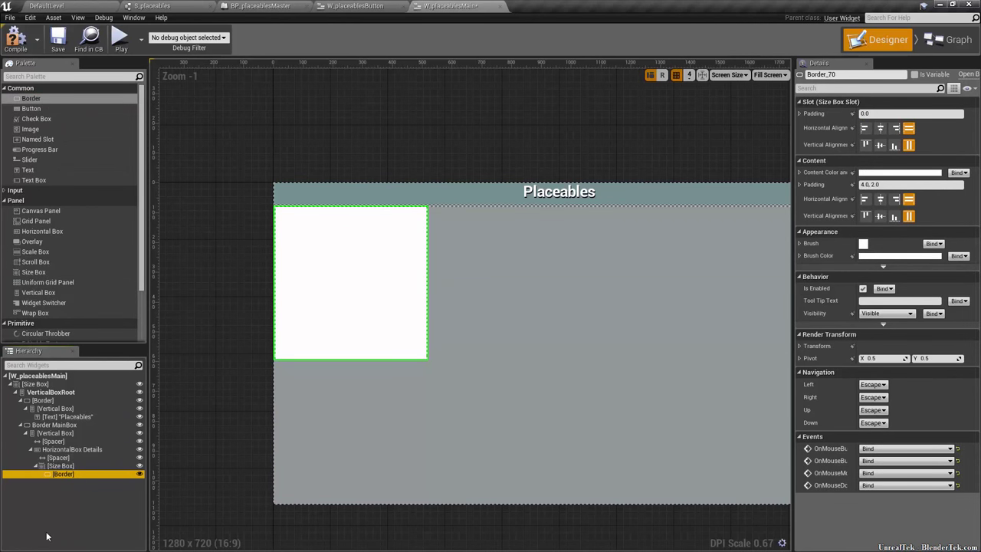
left_click(847, 74)
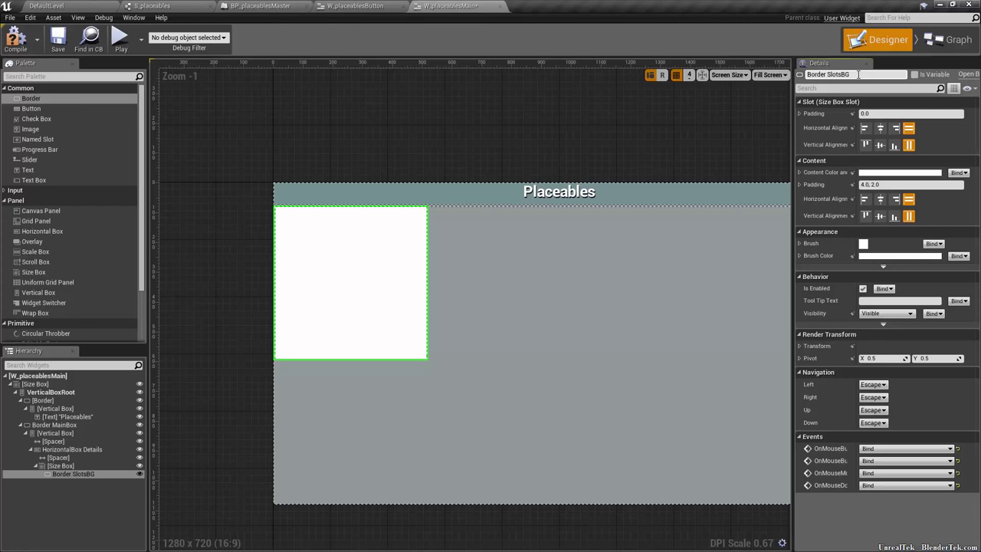
Set the brush color of Border SlotsBG to dark grey with hex value 121313FF.
key("Return")
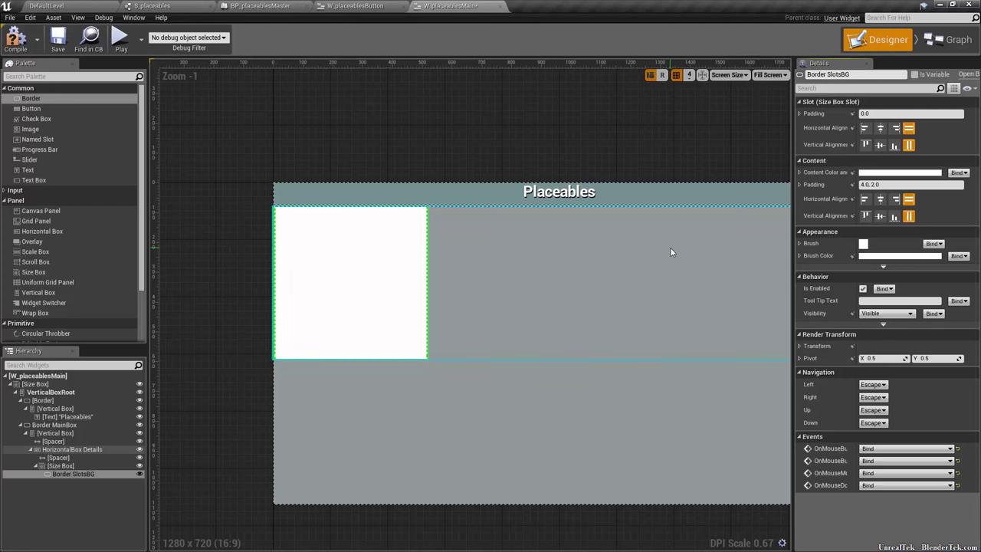
left_click(867, 257)
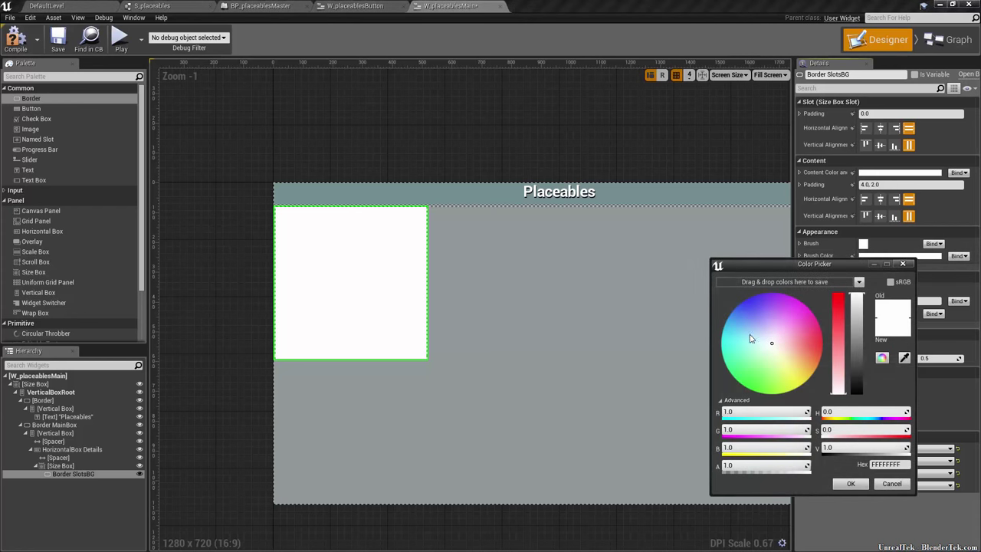
left_click(891, 464)
type("2C4647FF")
key("Return")
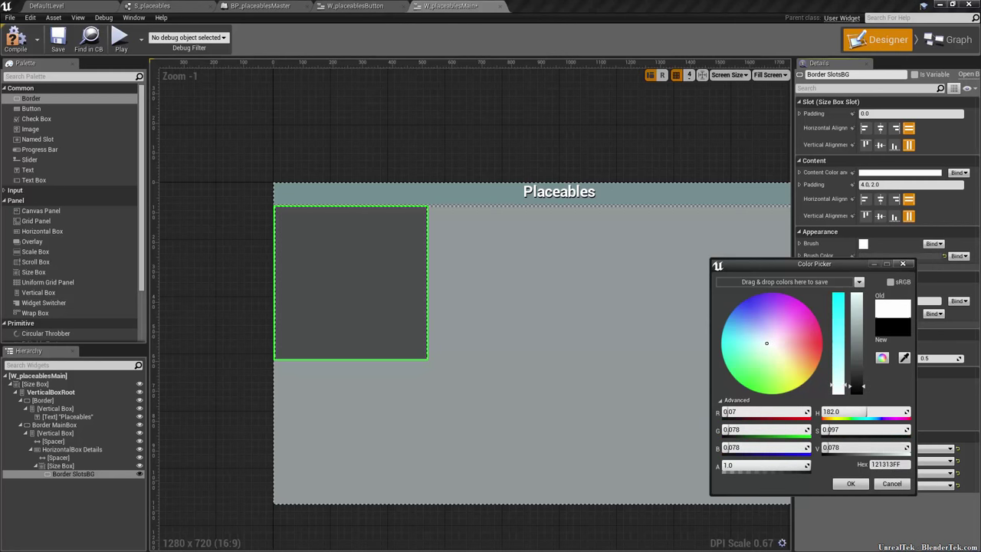
left_click(851, 484)
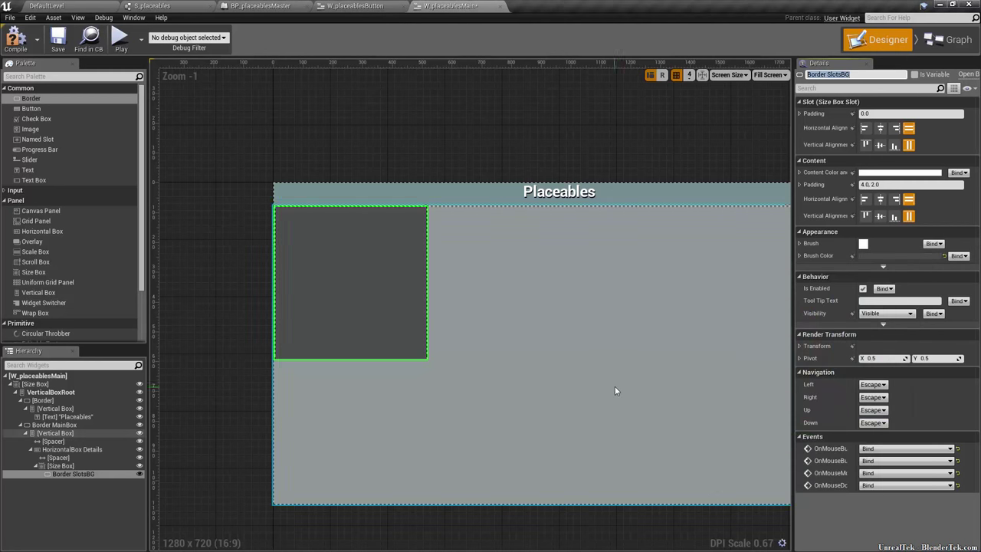
Add a Grid Panel inside Border SlotsBG, make it a variable and rename it GridPanel MainGrid.
left_click(673, 406)
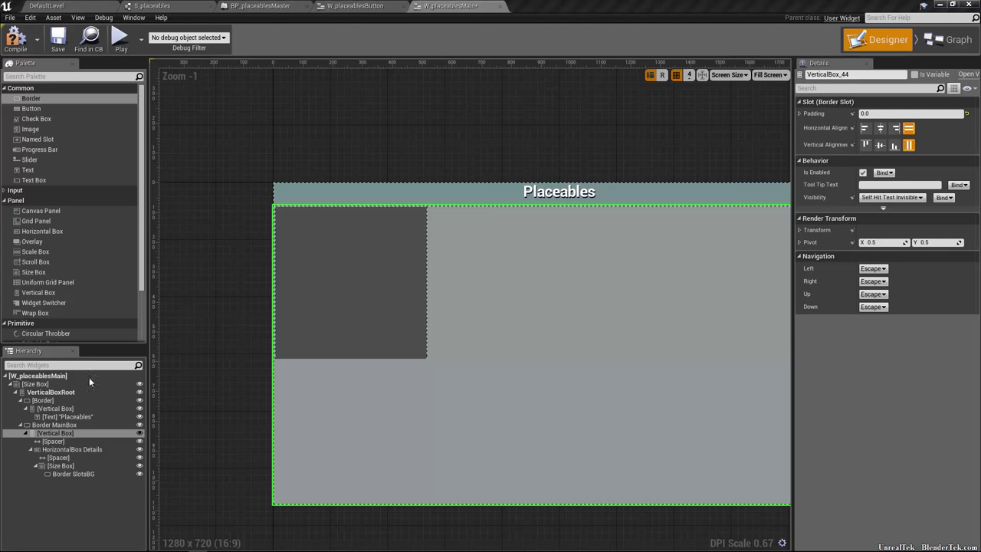
left_click(78, 475)
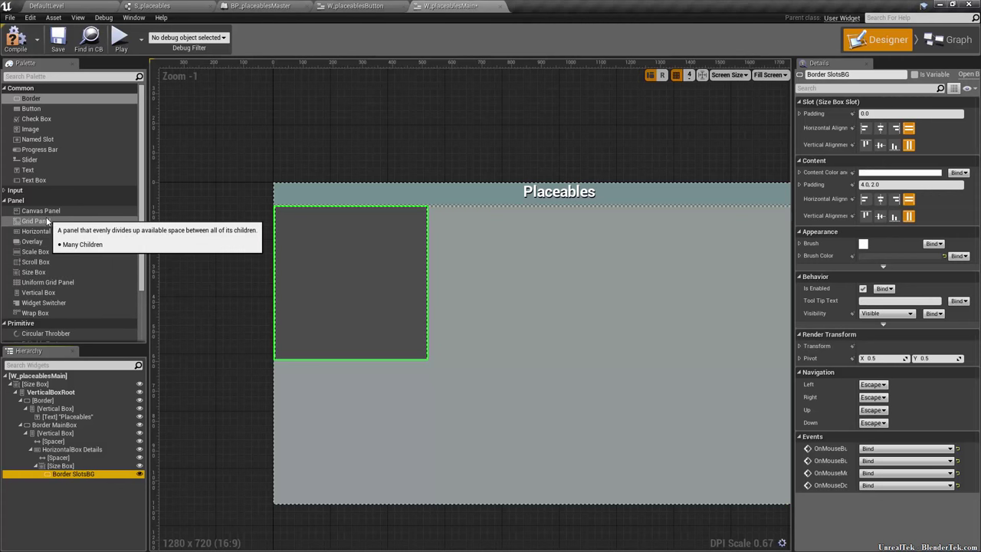
left_click_drag(47, 221, 64, 482)
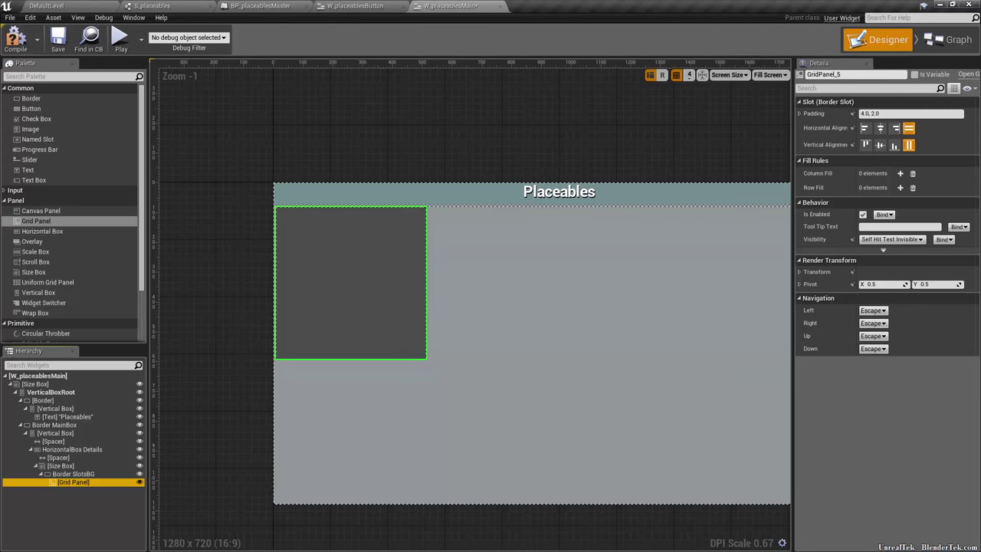
double_click(82, 483)
key("Return")
left_click(914, 75)
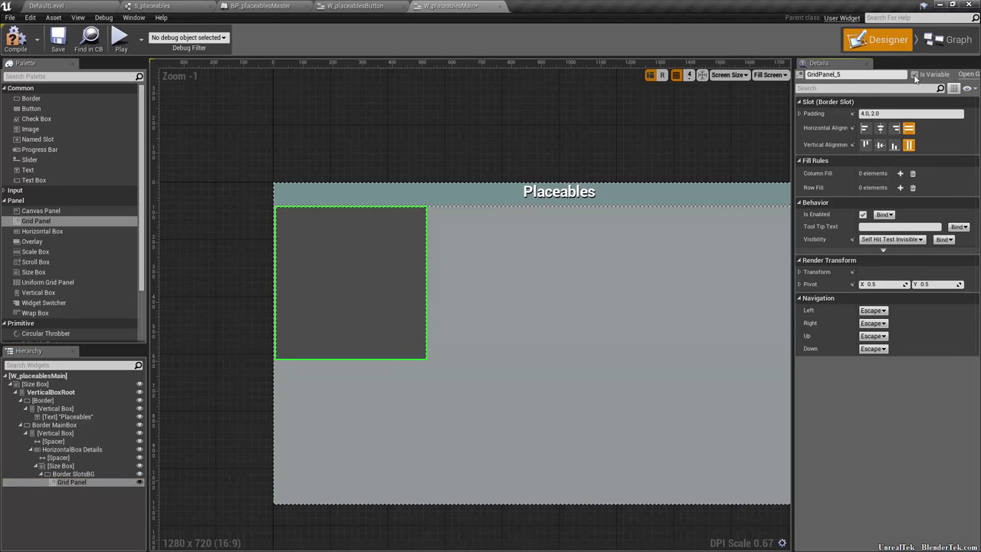
left_click(852, 74)
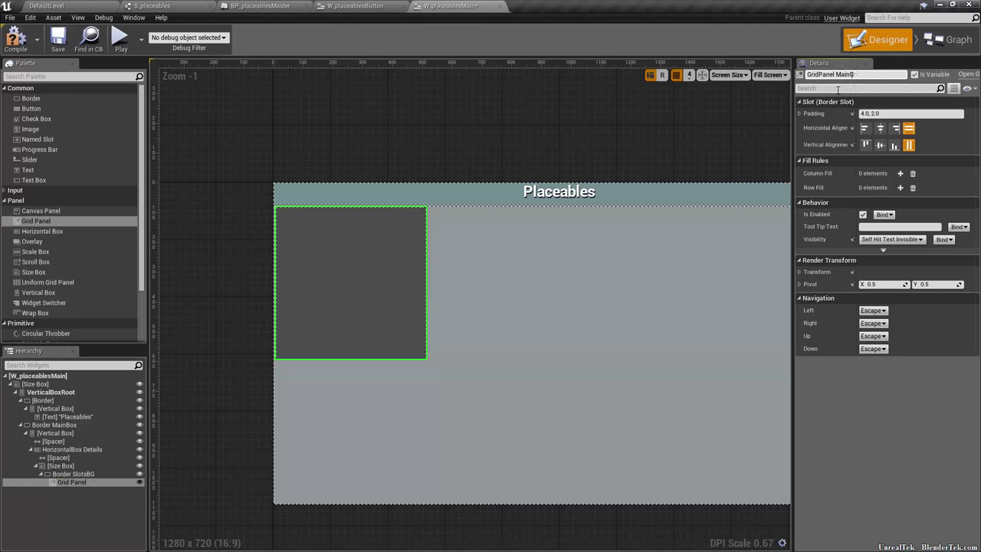
key("Return")
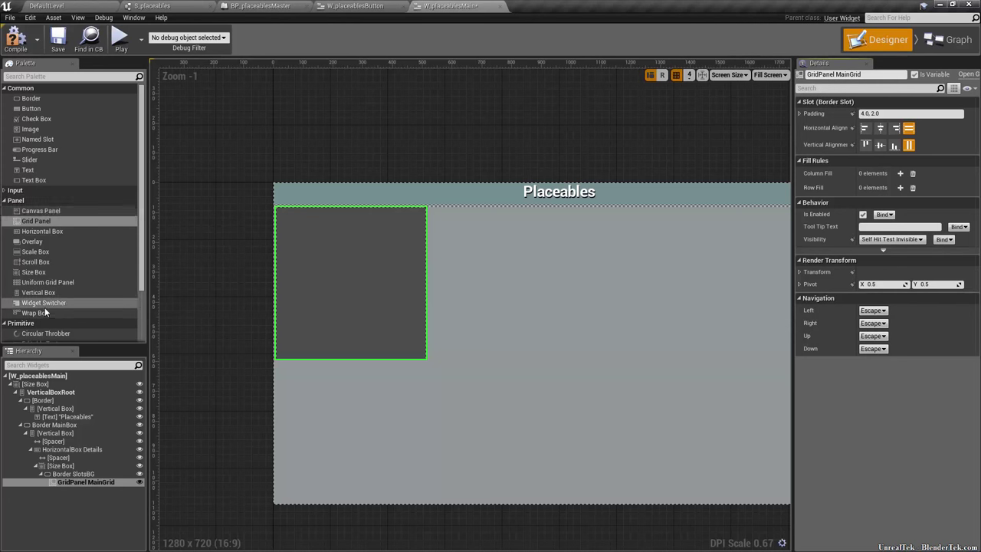
Add a Spacer to HorizontalBox Details after the 512 Size Box and select it.
scroll(62, 290, "down", 3)
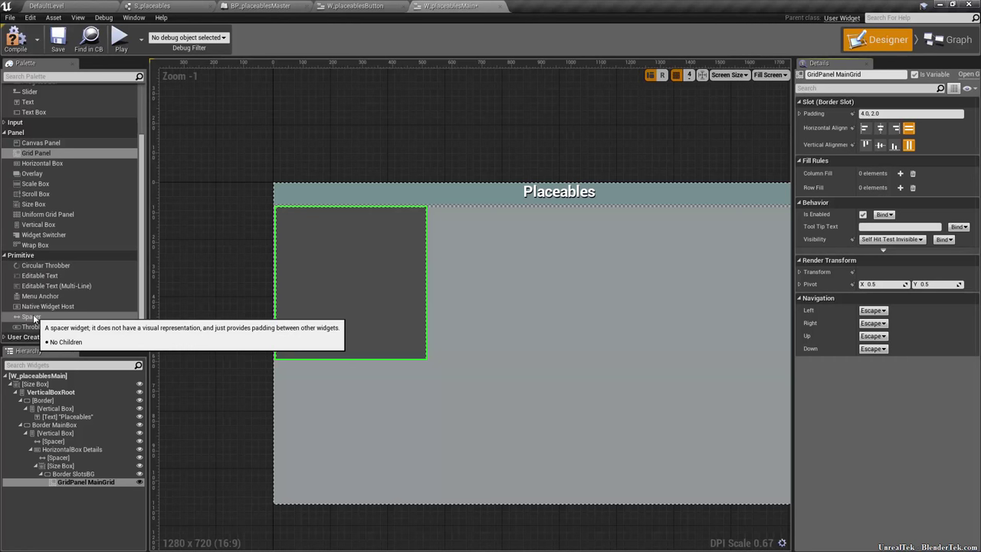
left_click_drag(30, 317, 76, 447)
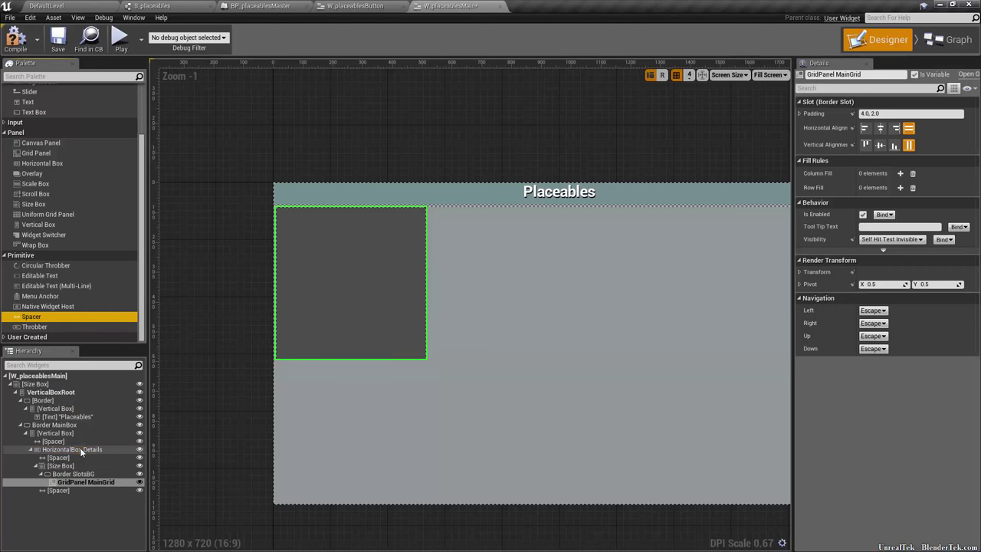
left_click(76, 491)
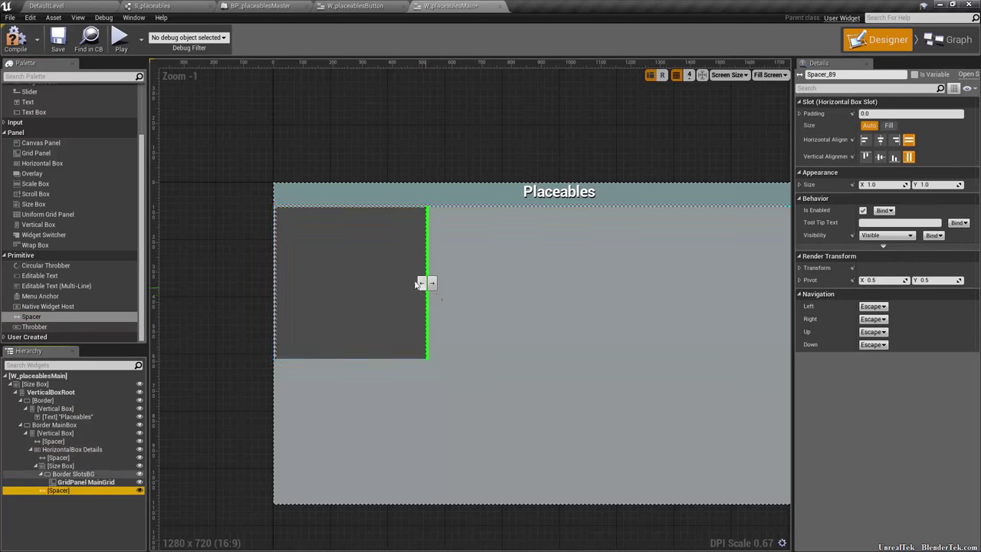
Try horizontal sizes of 10, 15 and 16 on the spacer beside the slots background.
scroll(495, 315, "up", 11)
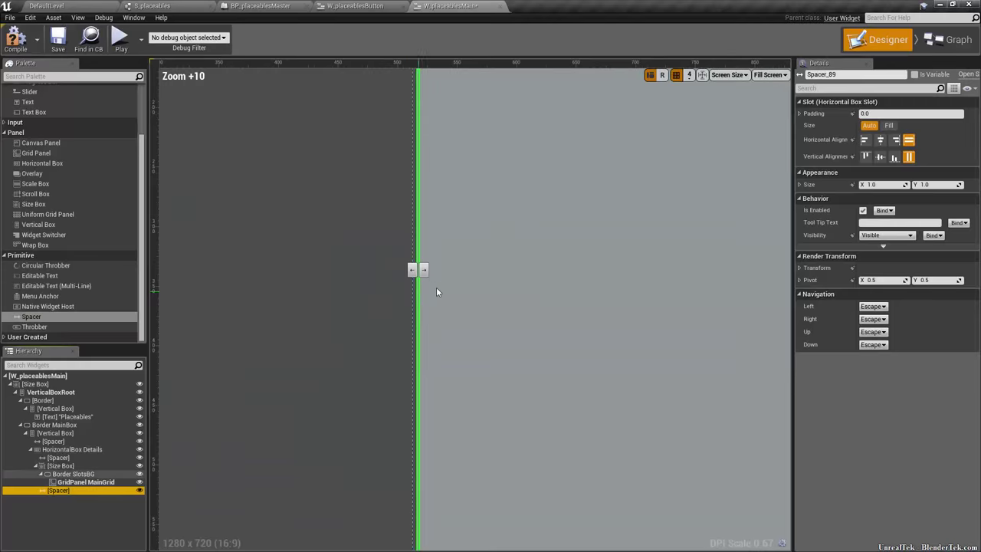
left_click(894, 184)
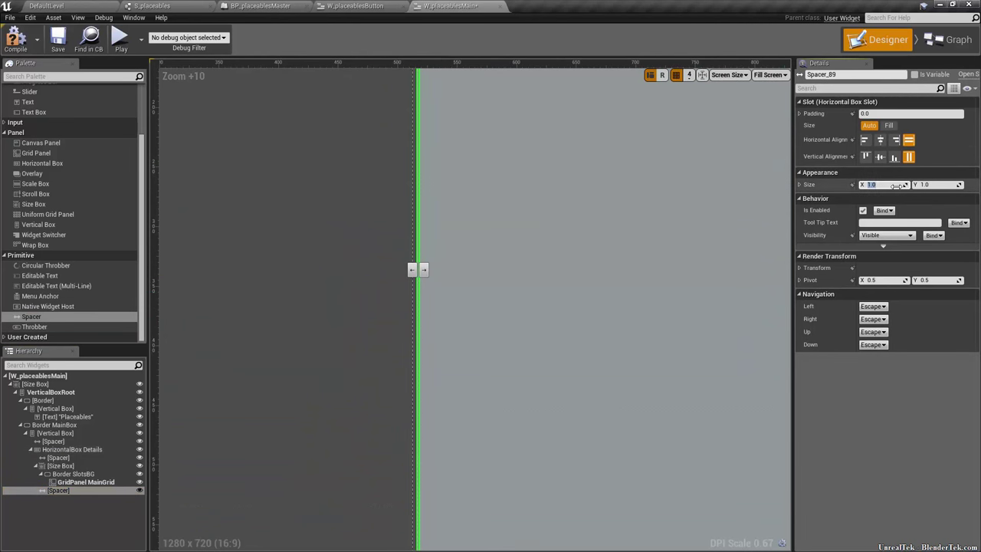
type("10")
key("Return")
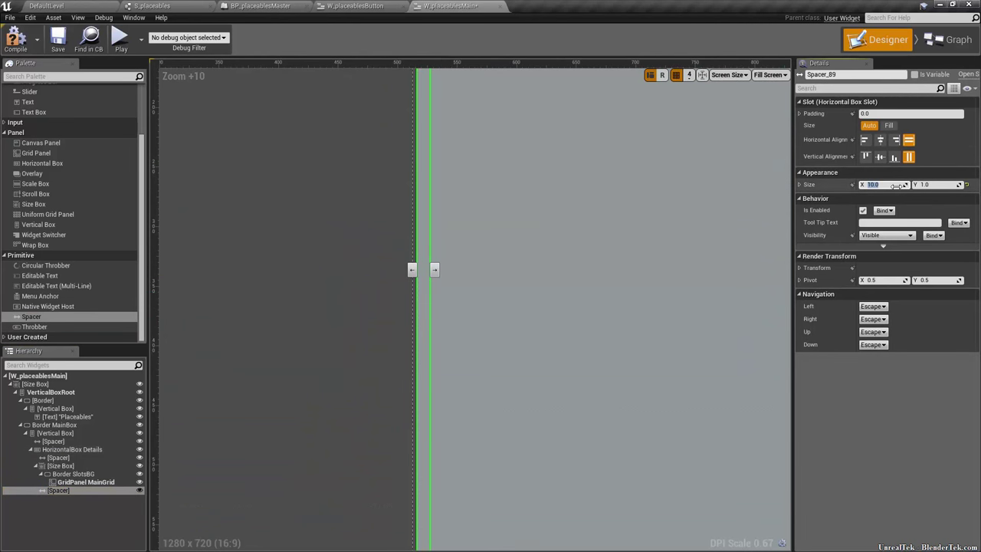
type("15")
key("Return")
type("16")
key("Return")
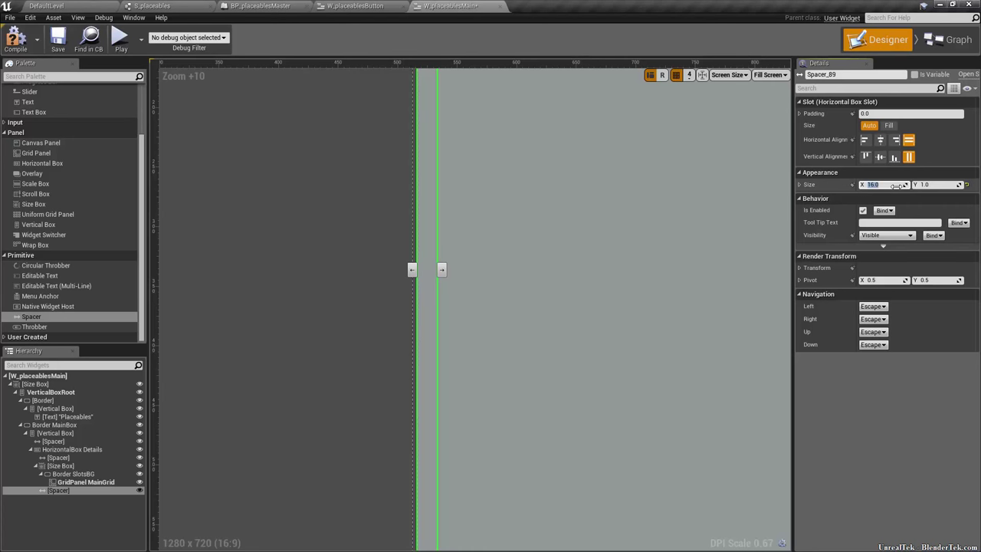
Set the horizontal size of the spacer beside the slots background to 32.
scroll(693, 295, "down", 8)
right_click_drag(693, 294, 471, 340)
scroll(498, 339, "down", 2)
scroll(522, 349, "down", 1)
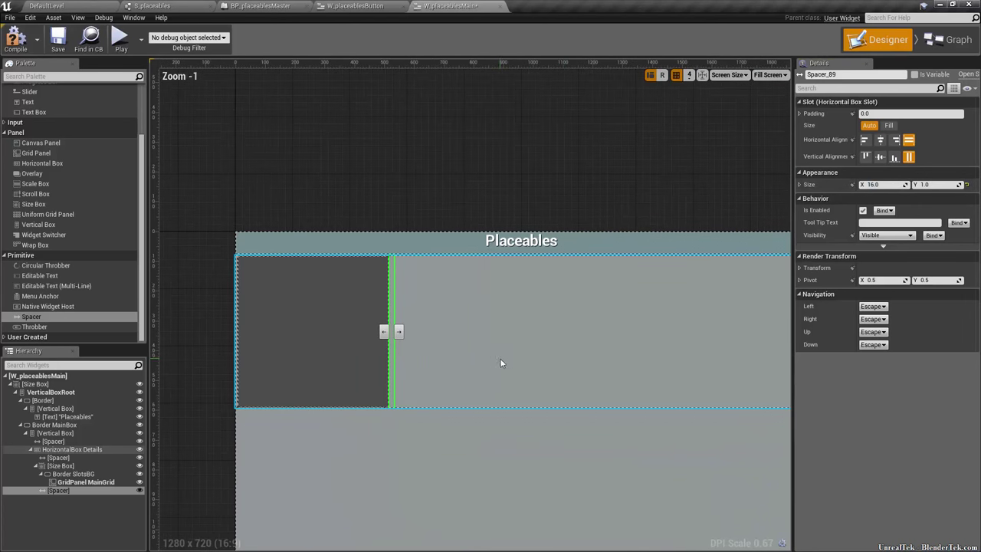
scroll(500, 361, "up", 2)
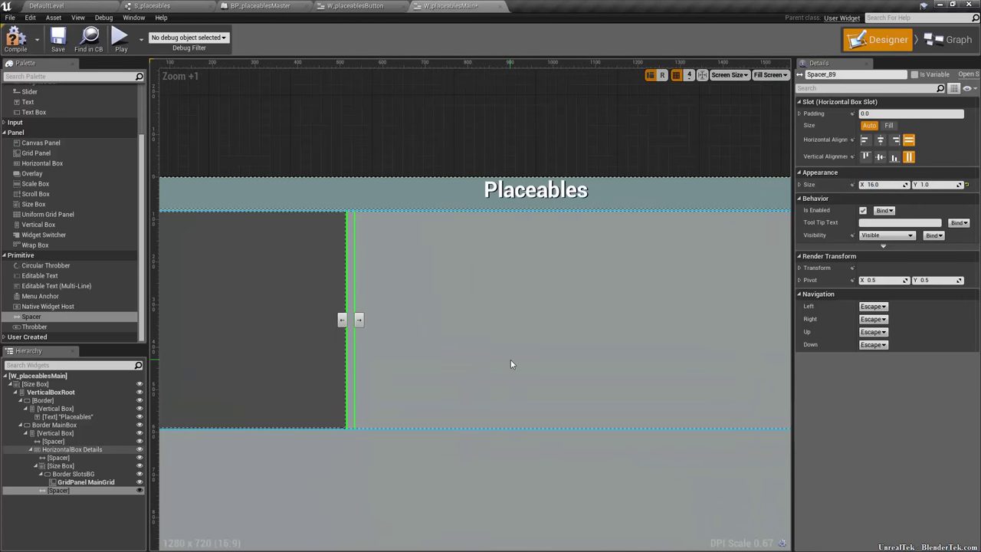
left_click(878, 185)
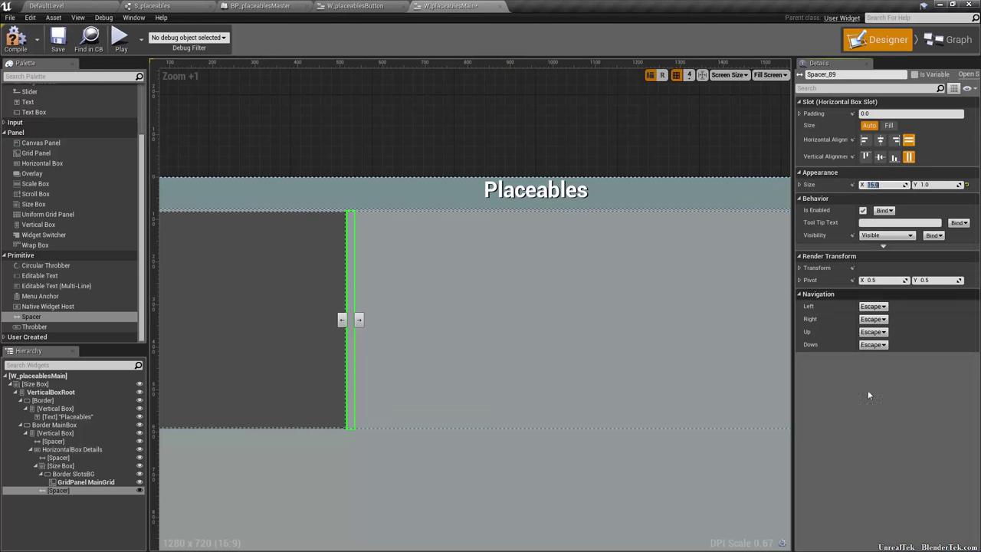
type("32")
key("Return")
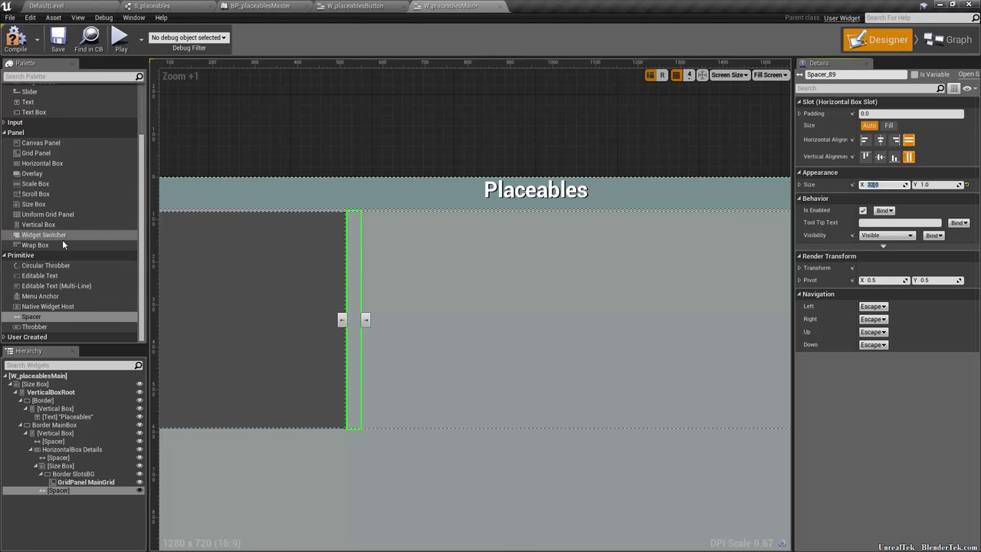
Add a Vertical Box to HorizontalBox Details after the 32-wide spacer and put a Border inside it.
left_click_drag(46, 224, 72, 455)
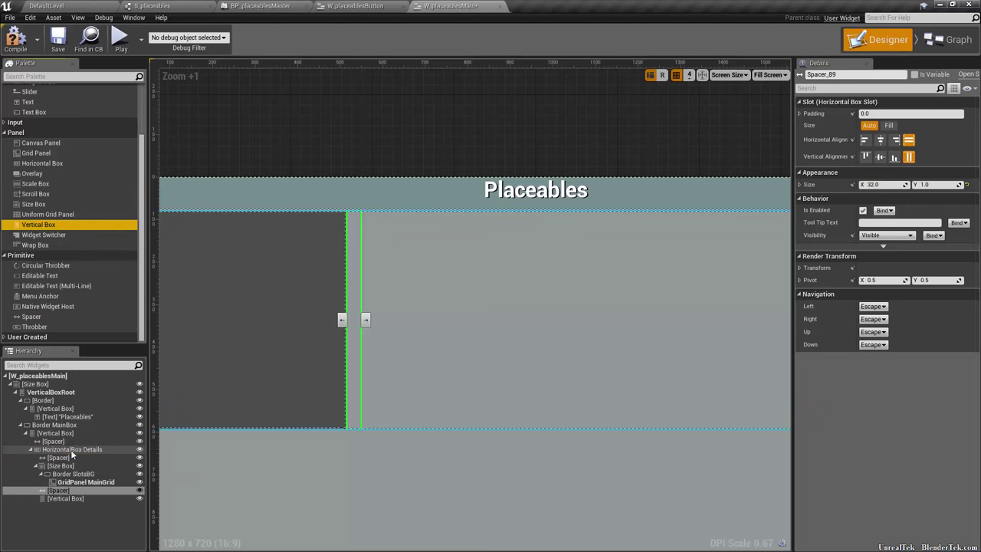
left_click(87, 505)
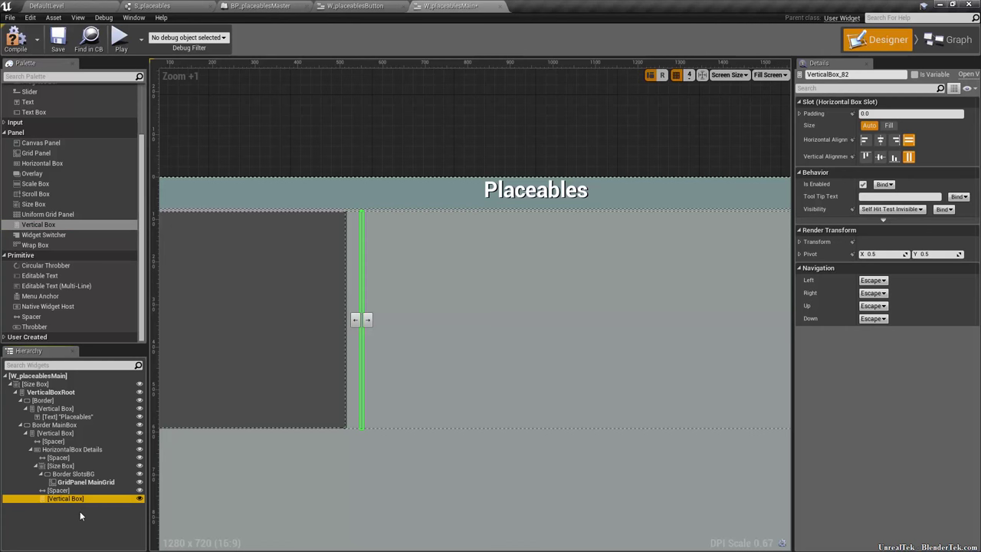
scroll(46, 145, "up", 3)
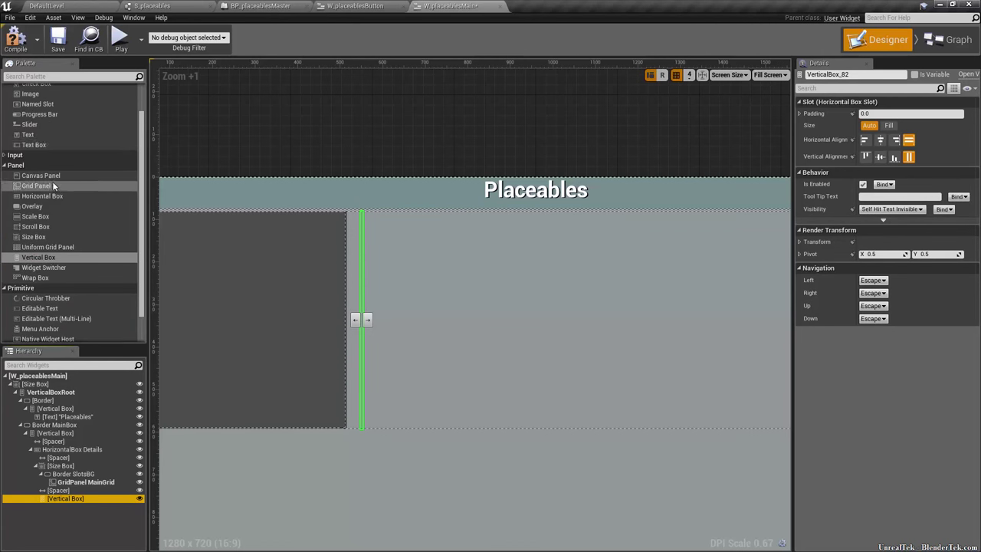
left_click_drag(31, 98, 75, 499)
left_click(866, 63)
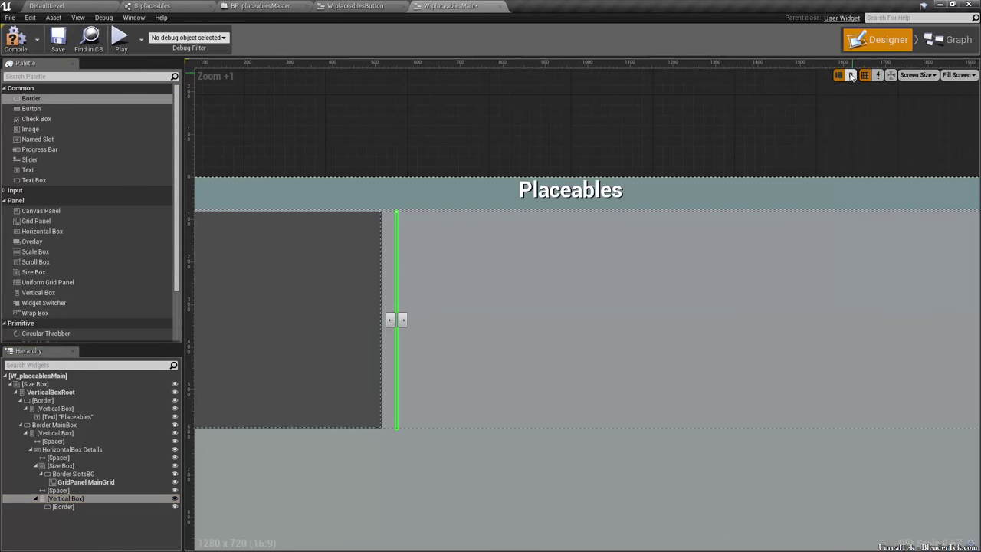
left_click(159, 17)
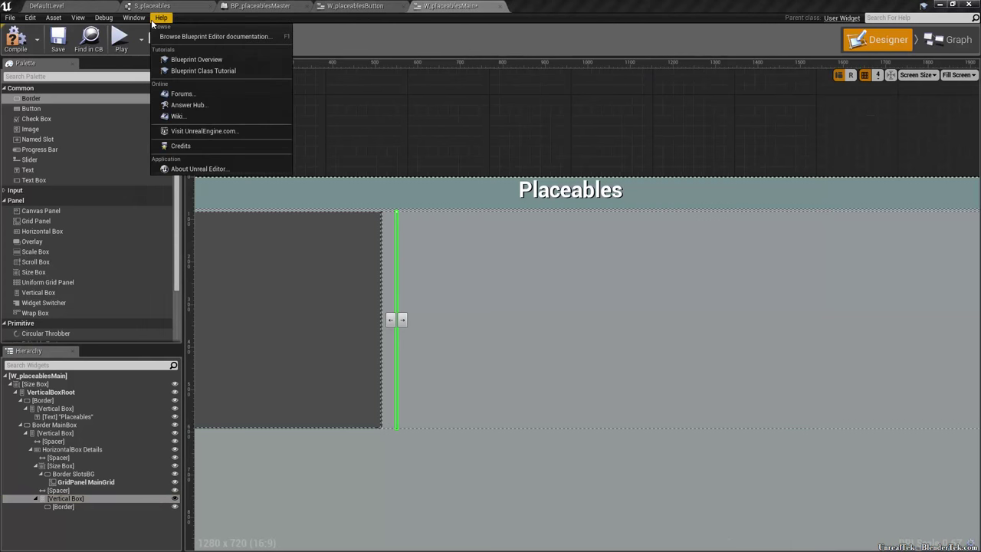
left_click(173, 48)
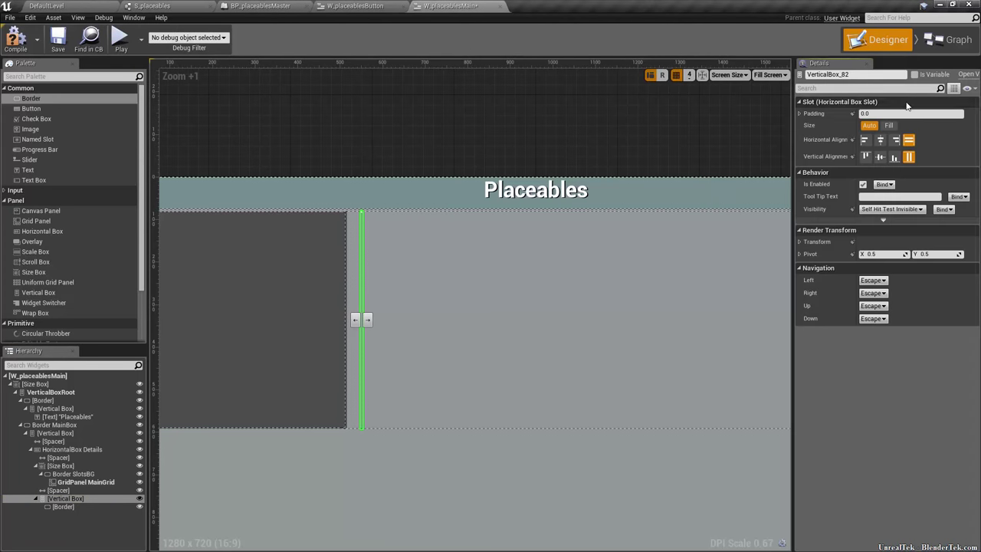
Rename the new Vertical Box in HorizontalBox Details as VerticalBox SelectedItem.
left_click(871, 76)
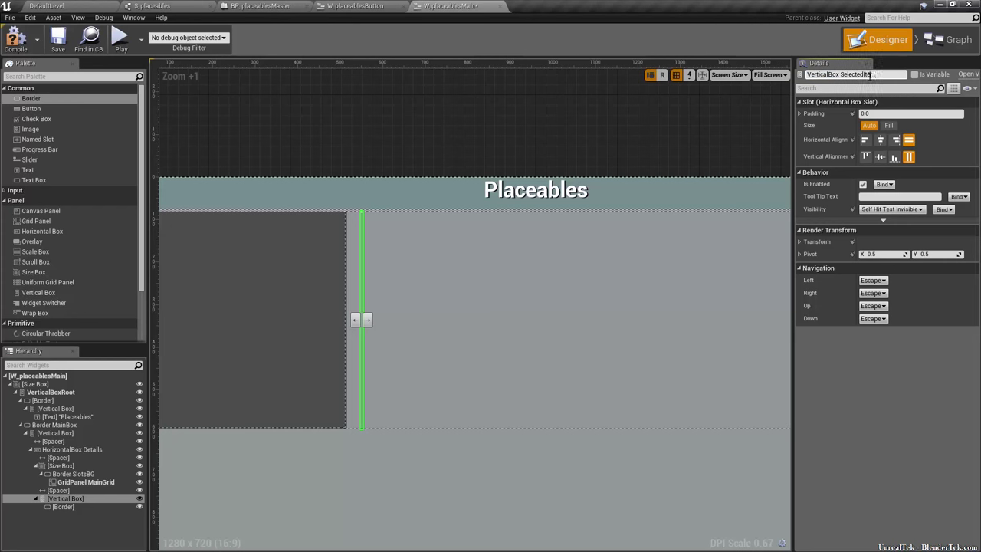
key("Return")
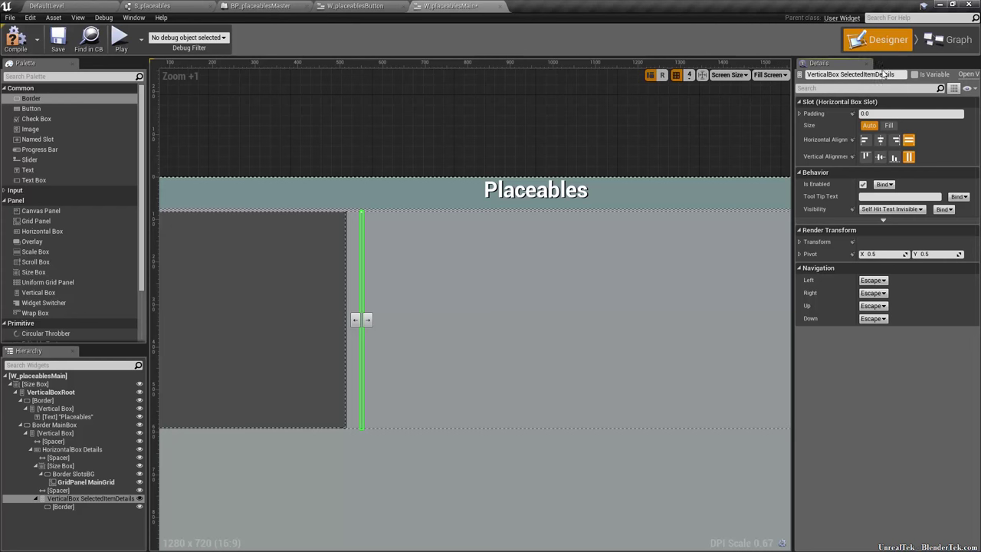
left_click(897, 75)
left_click_drag(897, 74, 881, 75)
key("BackSpace")
key("Return")
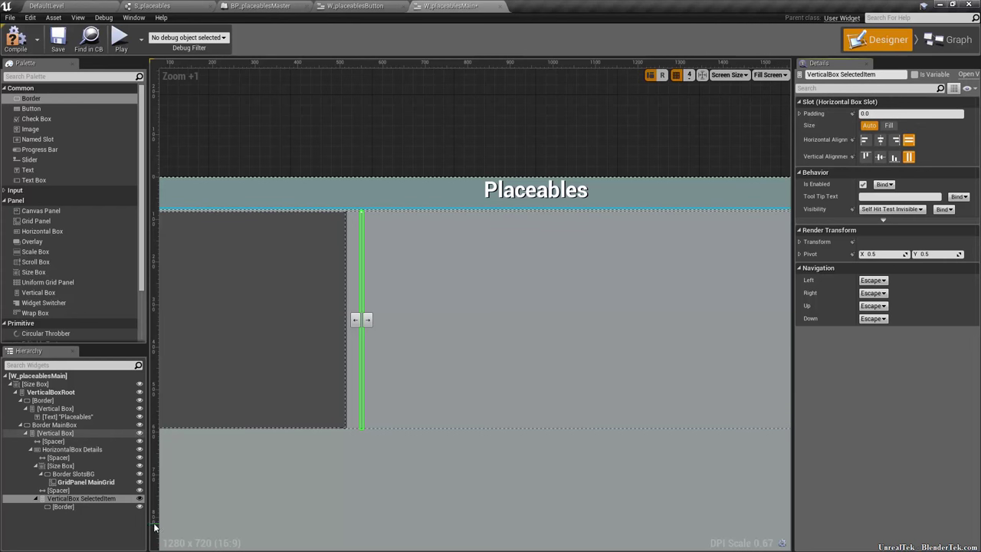
Rename the Border inside VerticalBox SelectedItem as BorderSelectedItem and set its slot size rule to Fill.
left_click(102, 506)
left_click(863, 75)
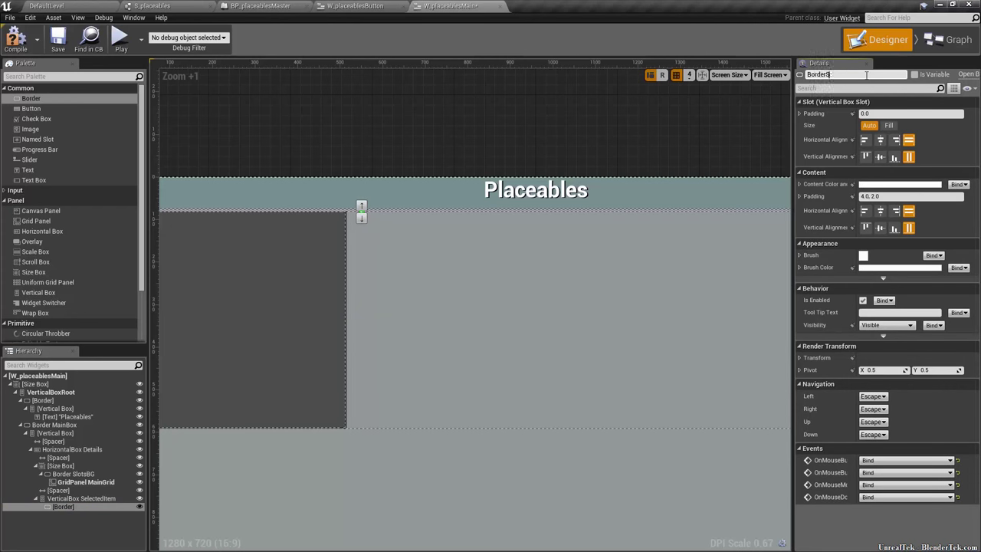
type("BorderSelectedItem")
key("Return")
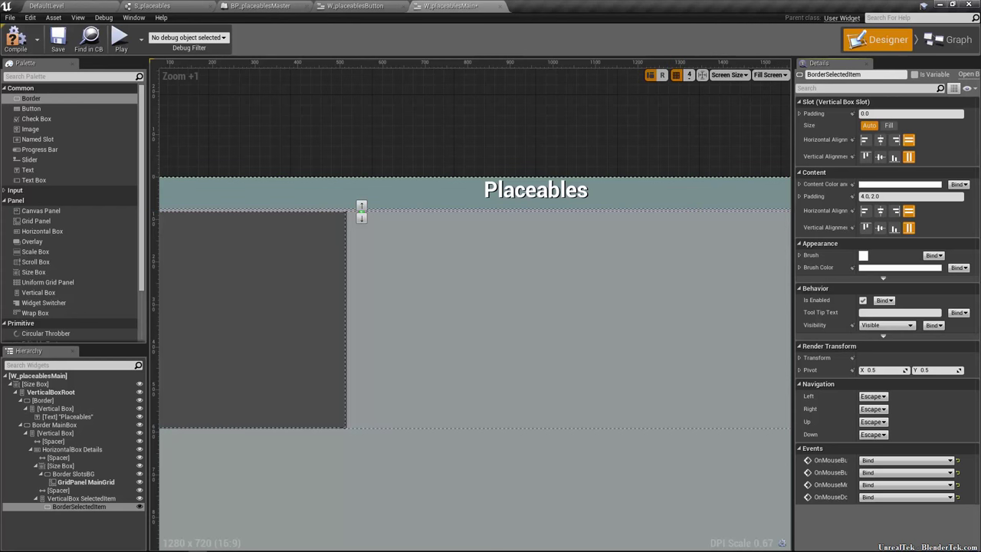
left_click(889, 128)
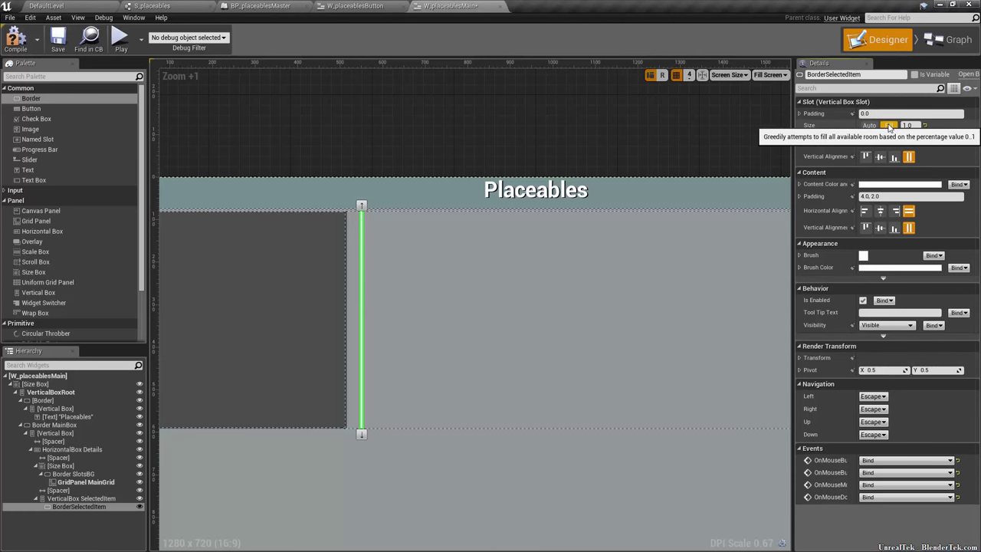
scroll(561, 367, "down", 2)
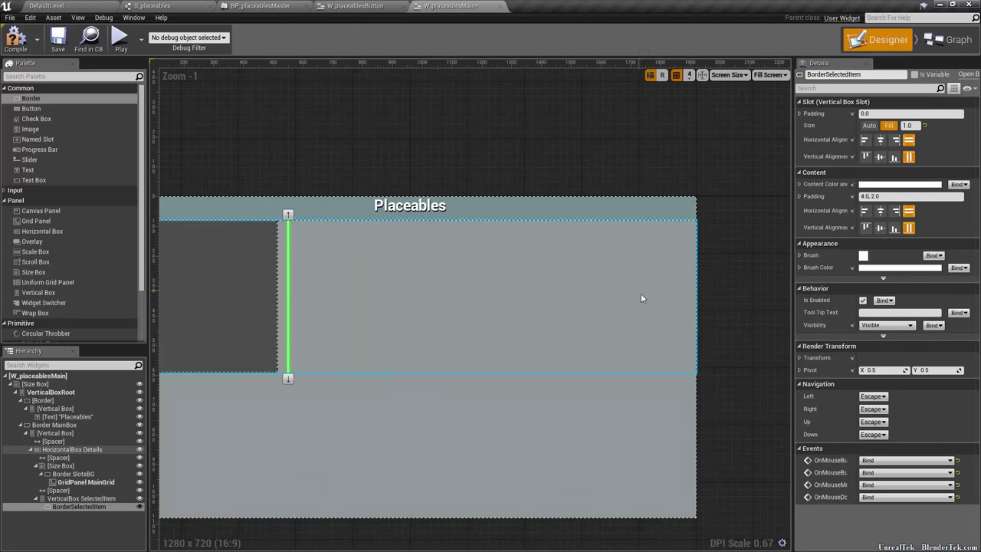
scroll(238, 296, "up", 7)
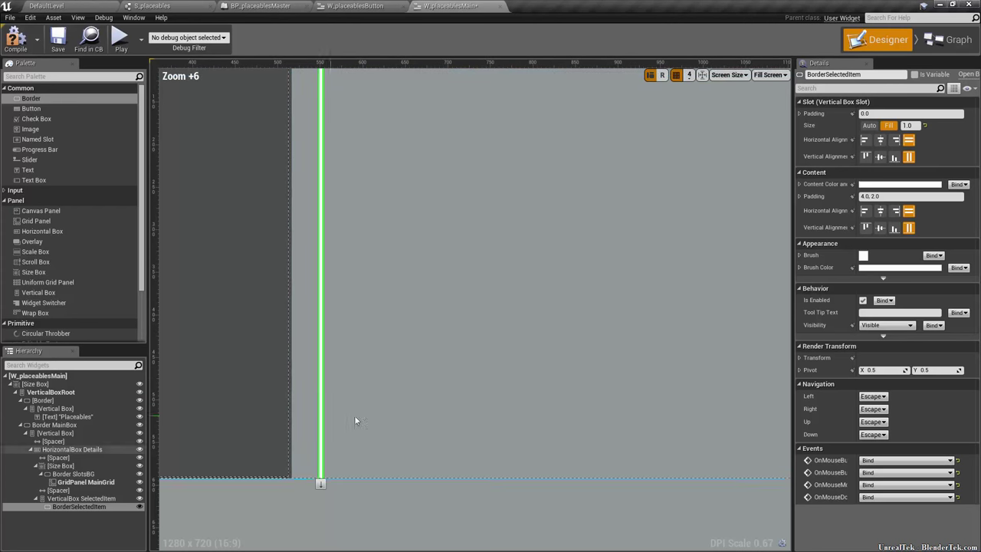
Set BorderSelectedItem's brush color starting from hex 2C4647FF, with saturation reduced to about 0.13 and its brightness value adjusted.
left_click(870, 269)
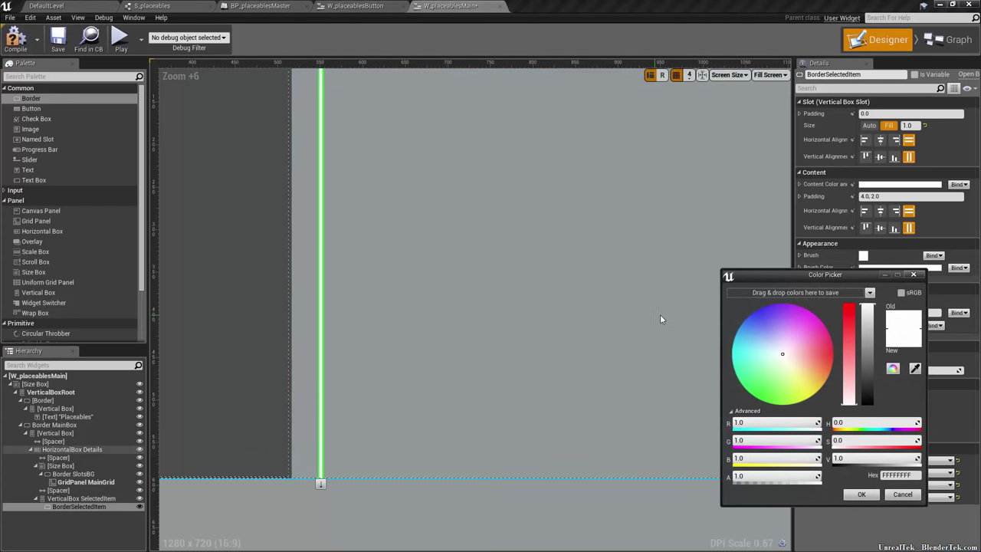
left_click(897, 475)
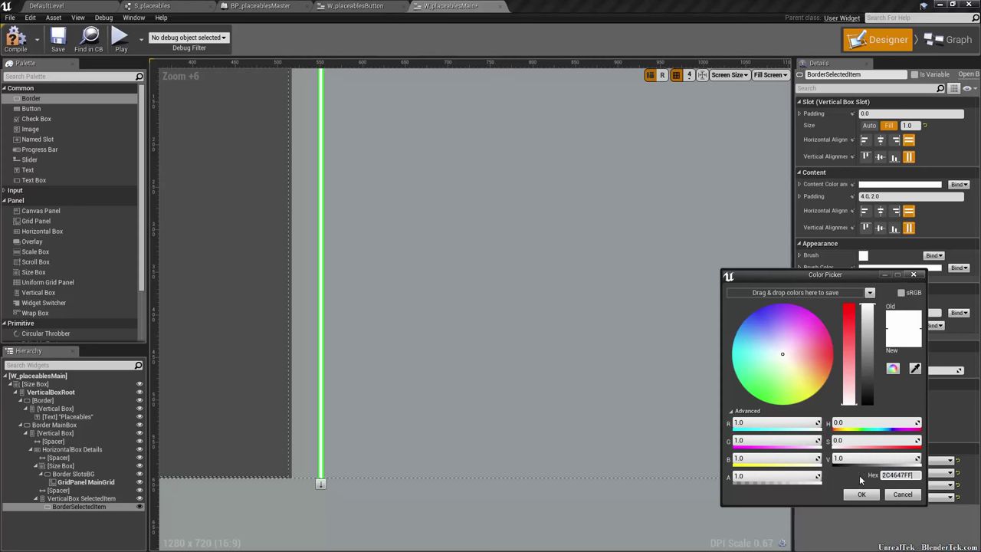
type("2C4647FF")
key("Return")
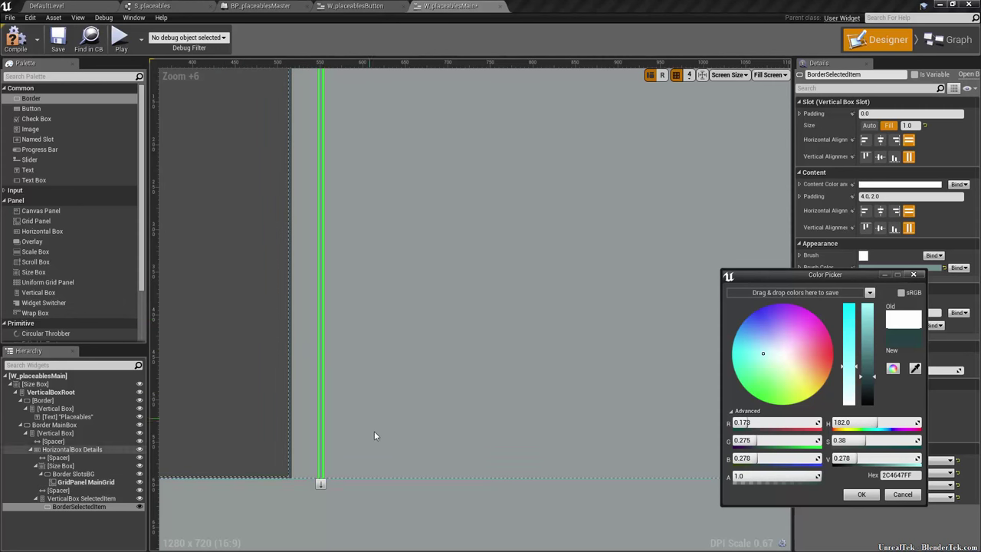
mouse_move(867, 440)
left_mouse_down()
mouse_move(843, 440)
mouse_move(851, 458)
left_mouse_up()
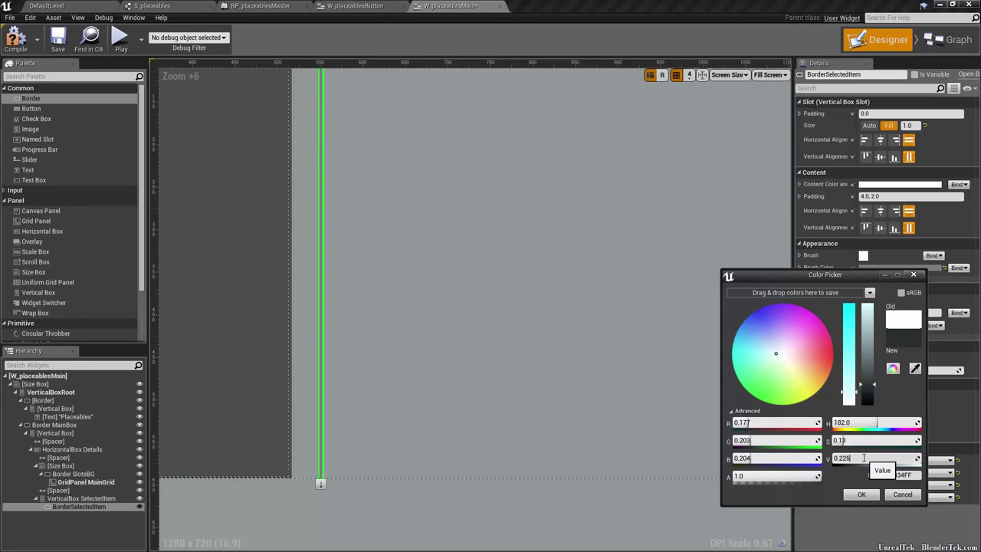
left_click_drag(864, 457, 878, 458)
left_click(859, 495)
Set the slot size rule of VerticalBox SelectedItem to Fill so it takes the remaining width of HorizontalBox Details.
scroll(465, 444, "down", 4)
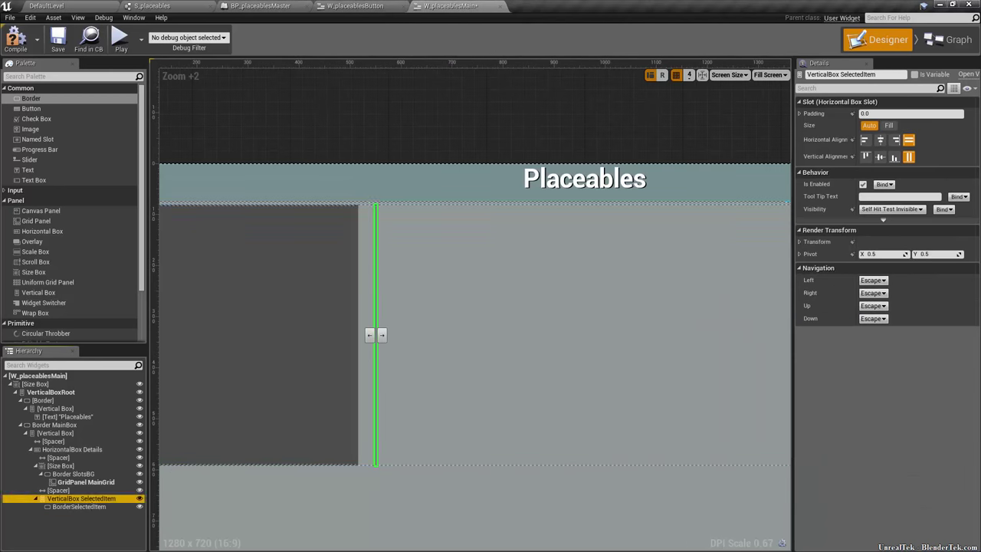
left_click(78, 506)
left_click(77, 499)
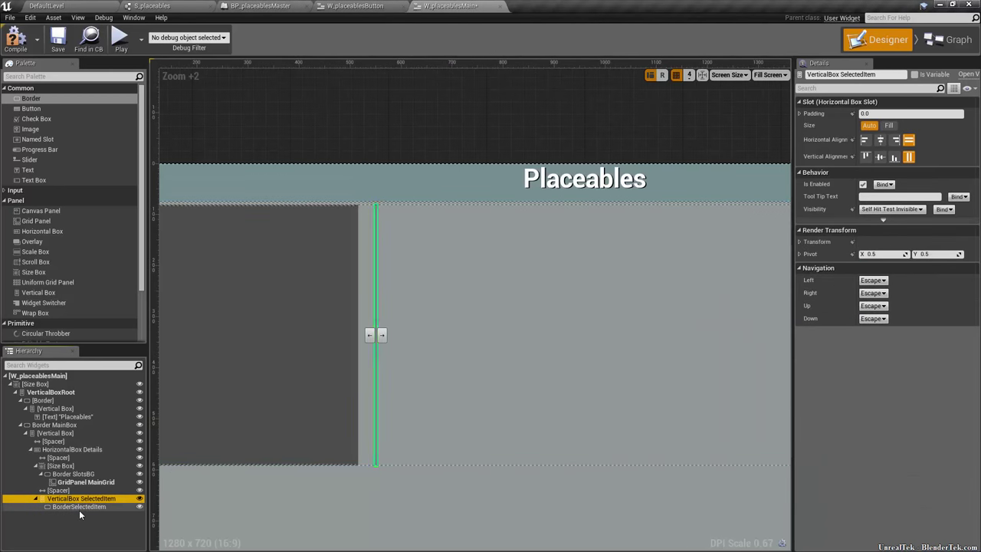
left_click(79, 506)
left_click(77, 498)
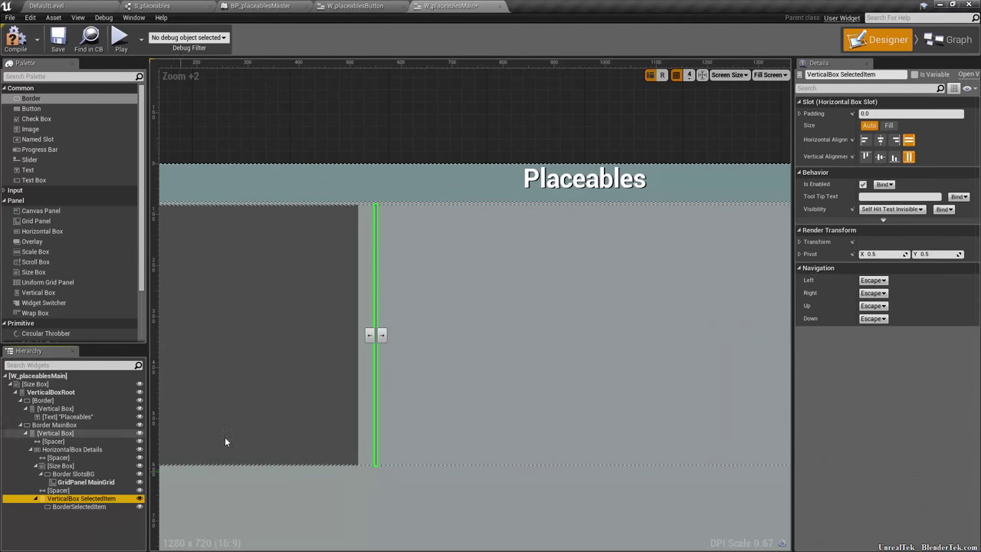
left_click(890, 126)
scroll(498, 431, "down", 5)
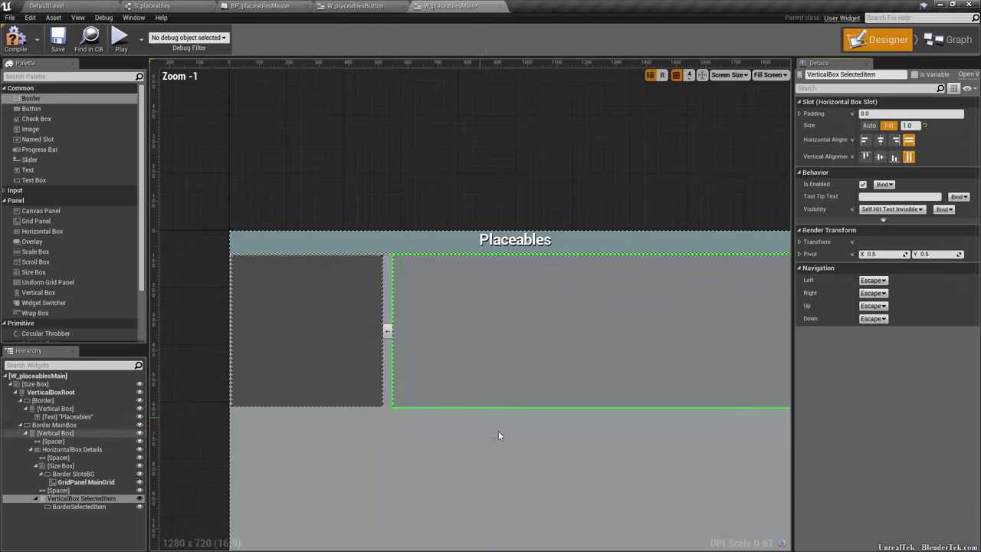
left_click(597, 472)
scroll(619, 396, "up", 1)
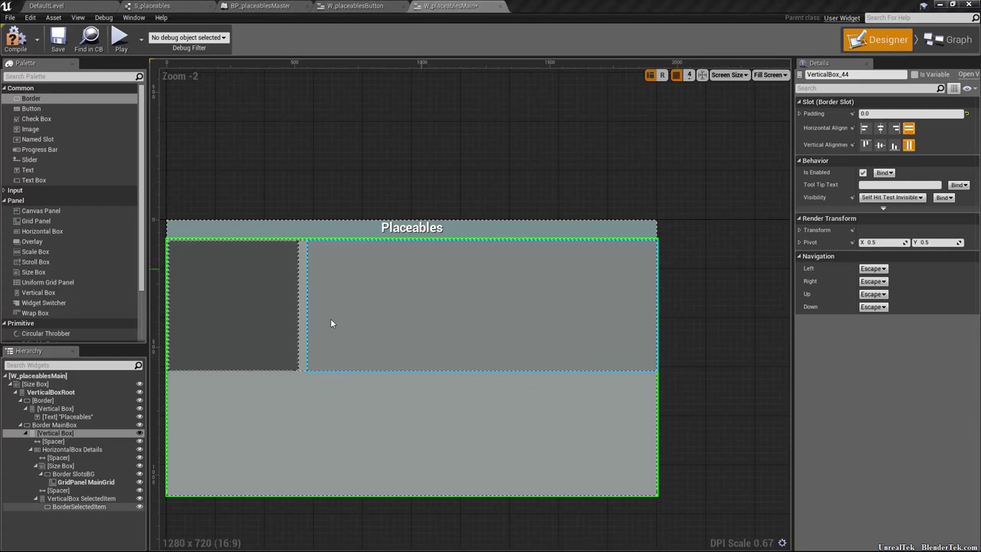
left_click(84, 433)
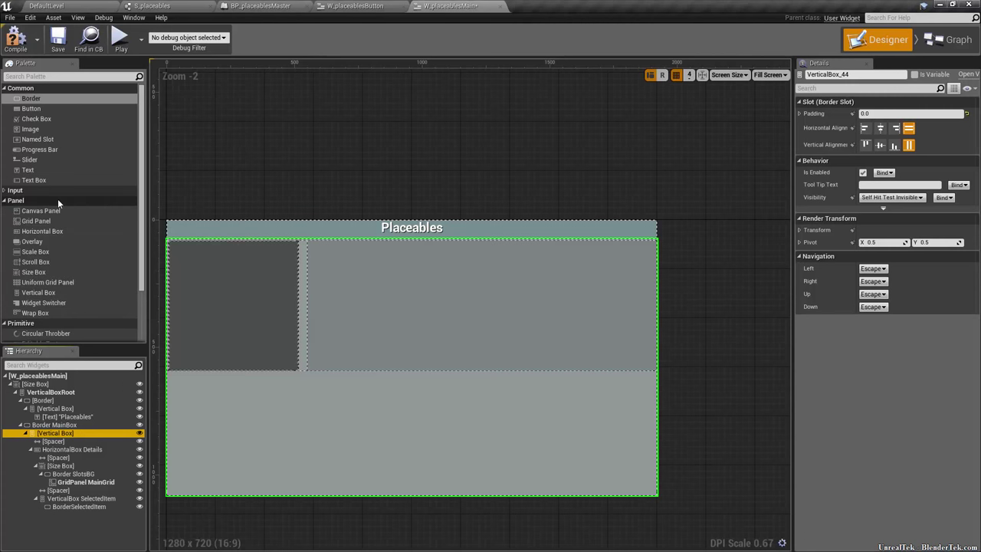
scroll(58, 282, "down", 3)
left_click_drag(28, 321, 65, 437)
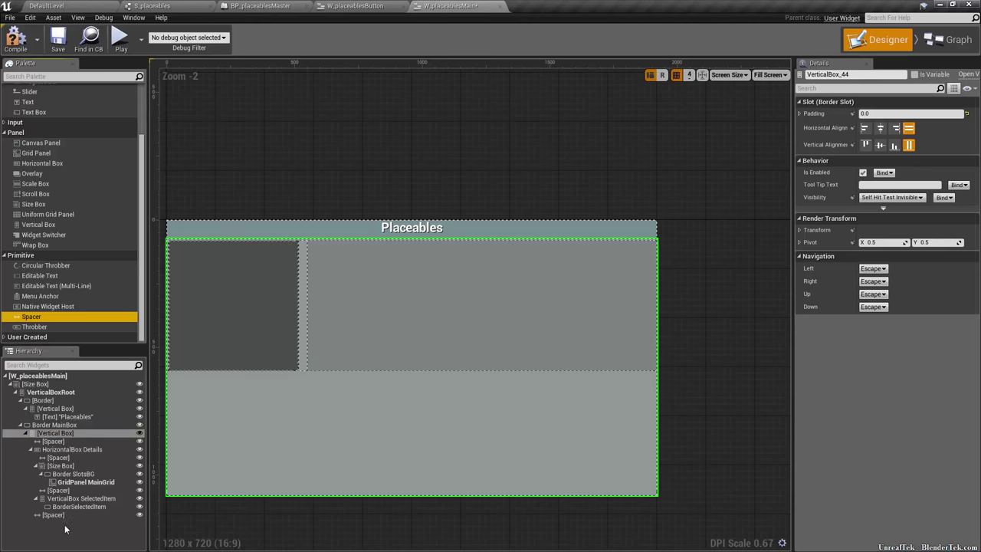
left_click(65, 515)
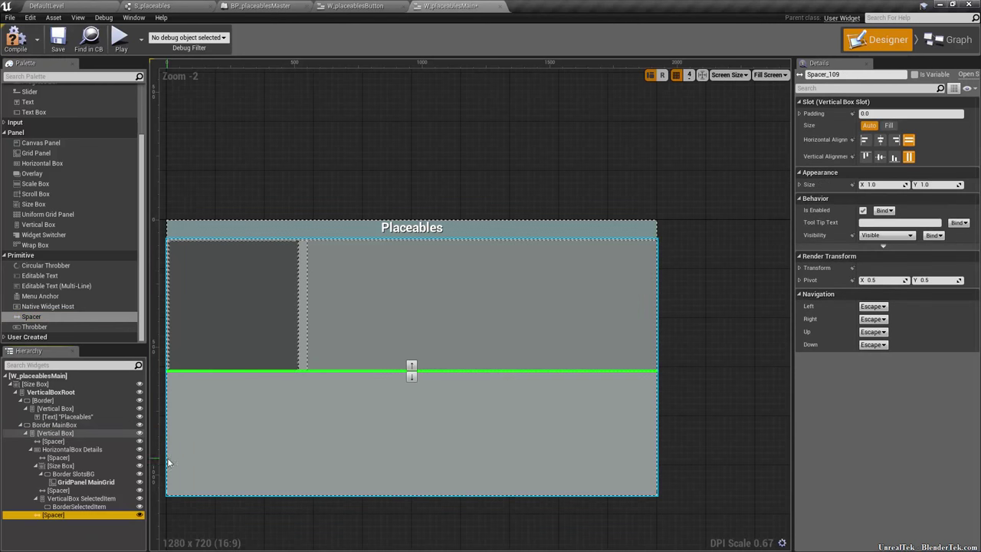
key("Delete")
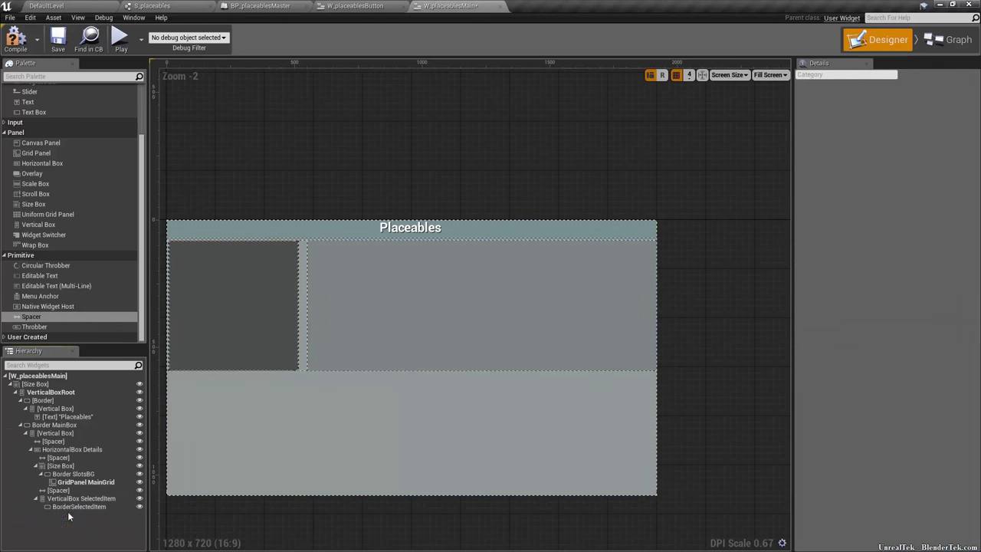
Add a Spacer at the end of HorizontalBox Details, after VerticalBox SelectedItem.
left_click(79, 449)
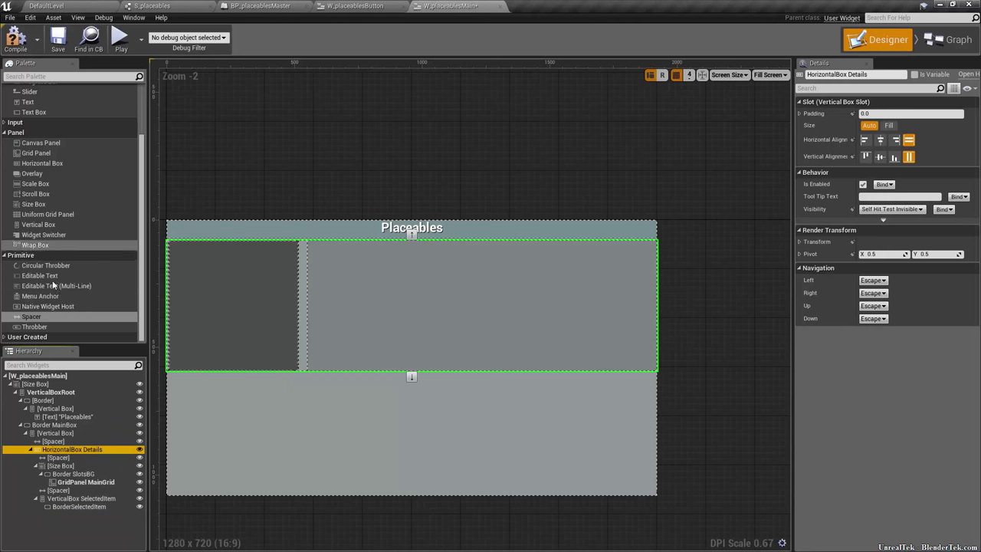
left_click_drag(42, 317, 77, 520)
left_click(76, 520)
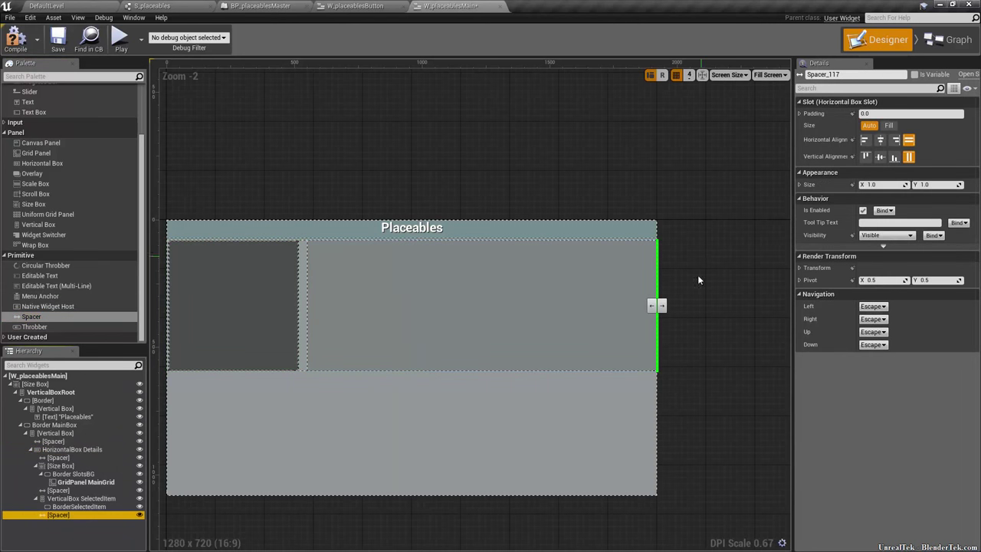
scroll(713, 299, "up", 7)
right_click_drag(587, 315, 366, 329)
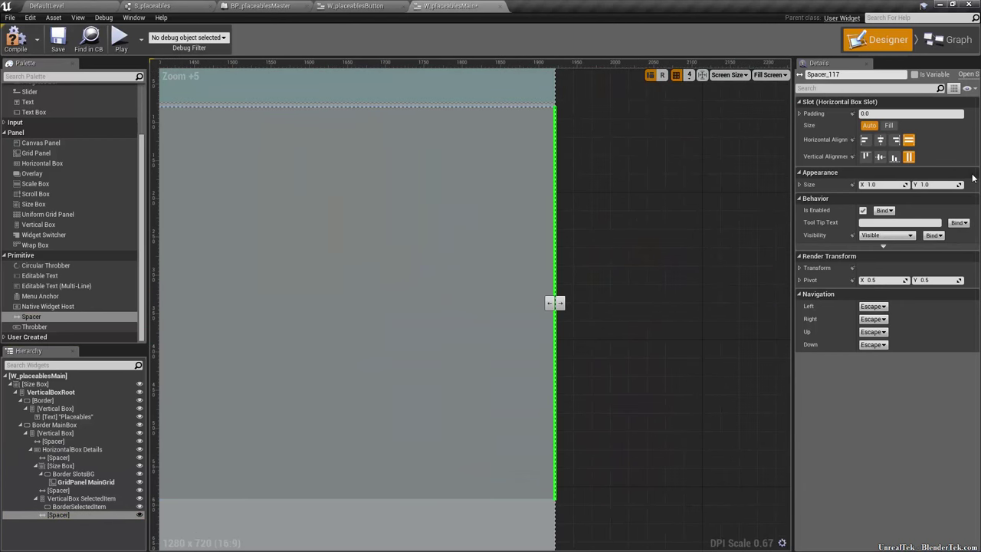
Set the horizontal size of the last spacer in HorizontalBox Details to 10.
left_click(890, 184)
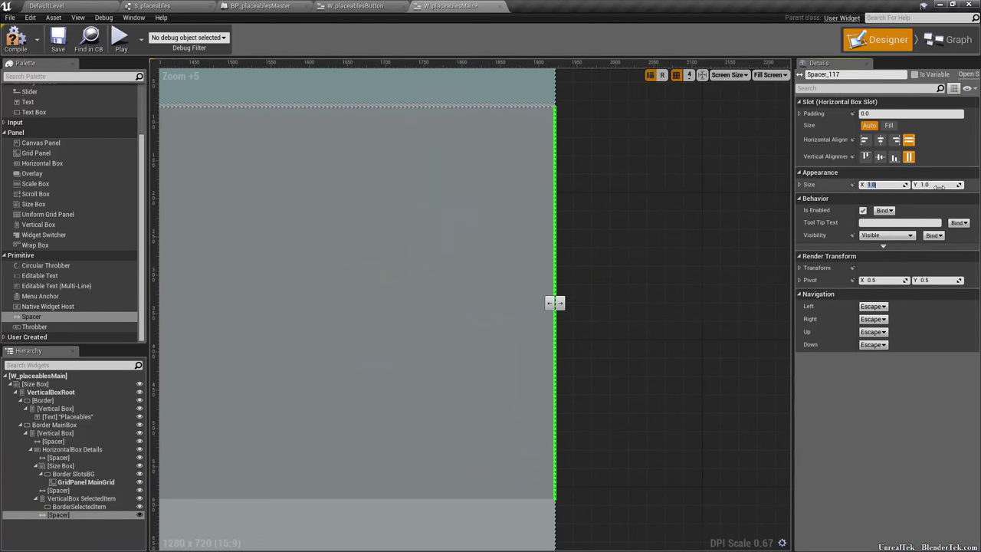
type("5")
key("Return")
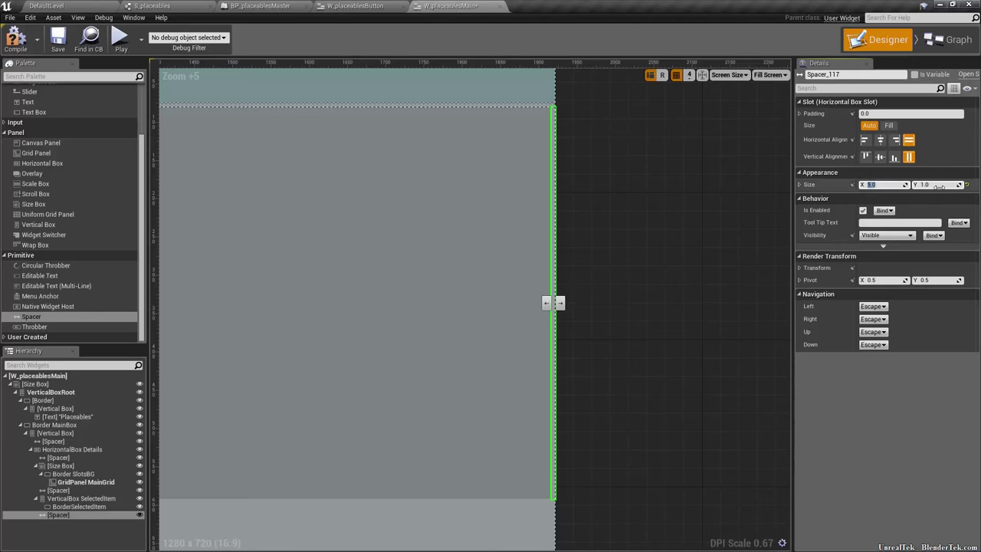
left_click(566, 116)
scroll(567, 119, "up", 3)
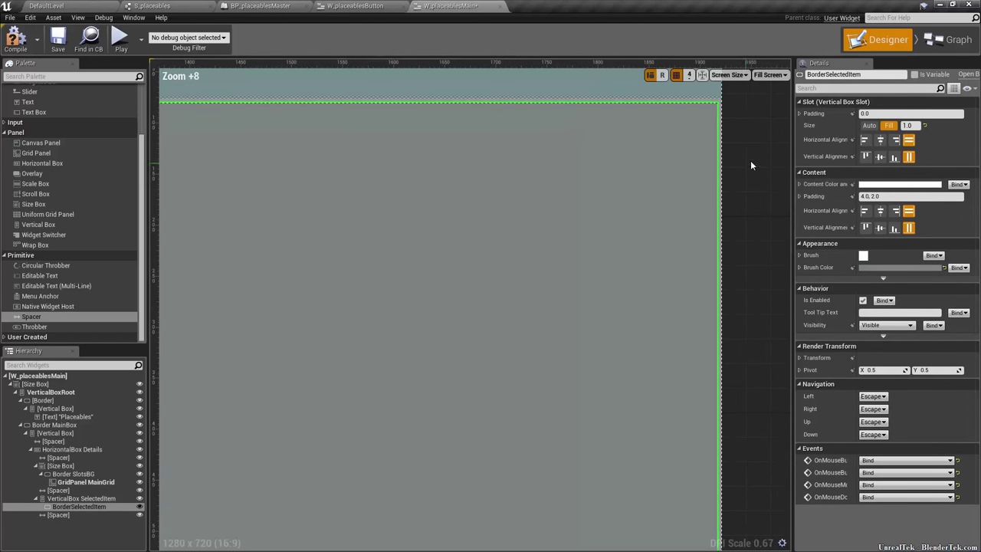
left_click(718, 360)
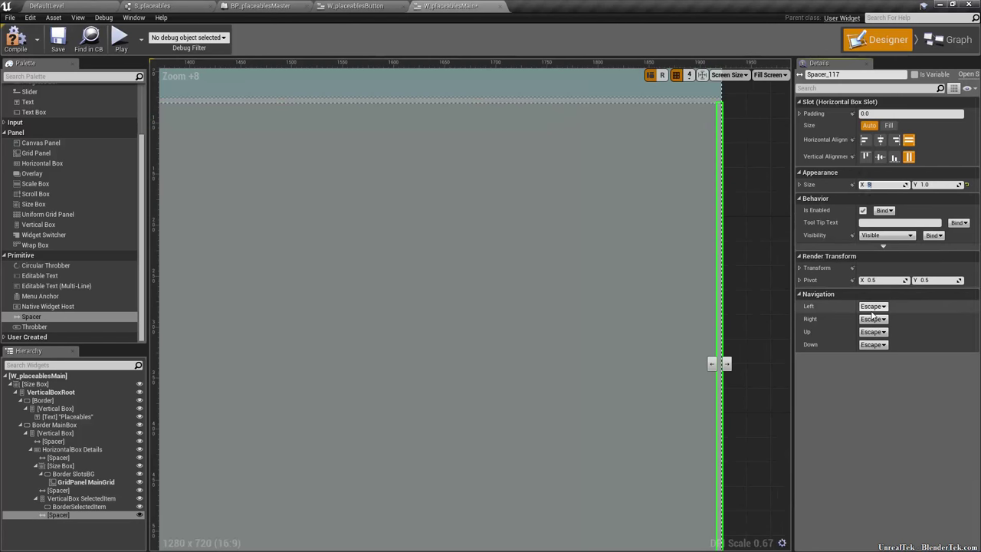
type("8")
key("Return")
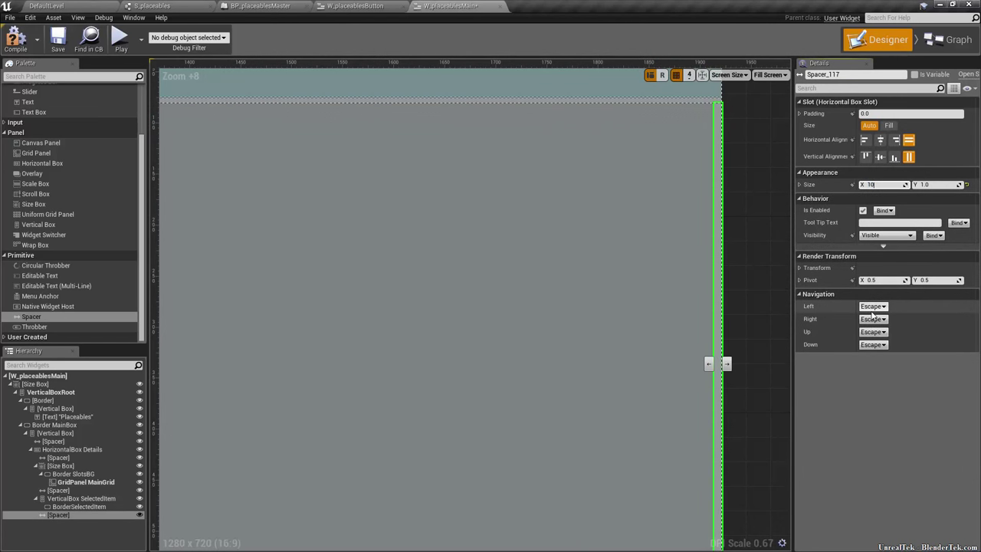
key("Return")
Add a Vertical Box inside BorderSelectedItem and put a Spacer in it.
left_click(687, 291)
scroll(755, 325, "down", 6)
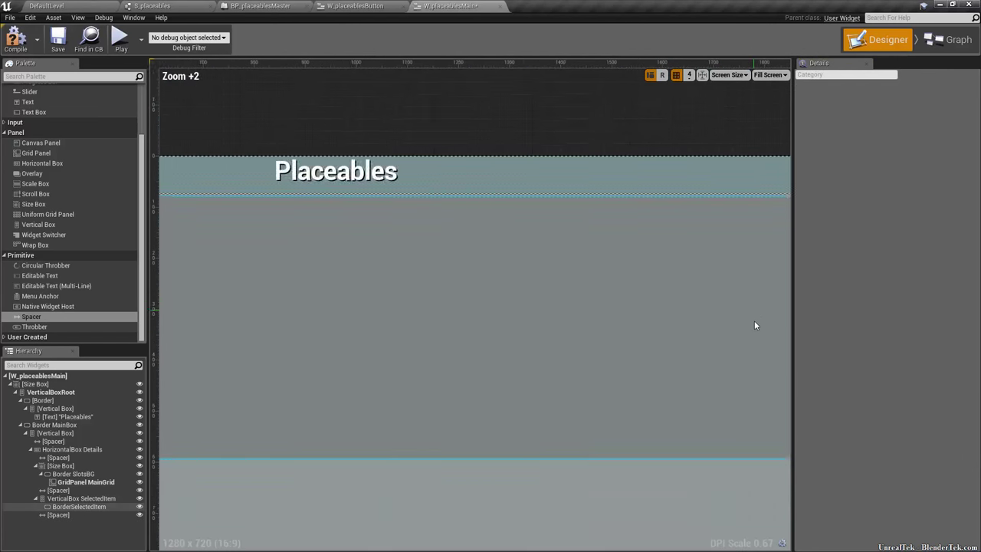
scroll(754, 325, "down", 4)
left_click(606, 333)
left_click(668, 354)
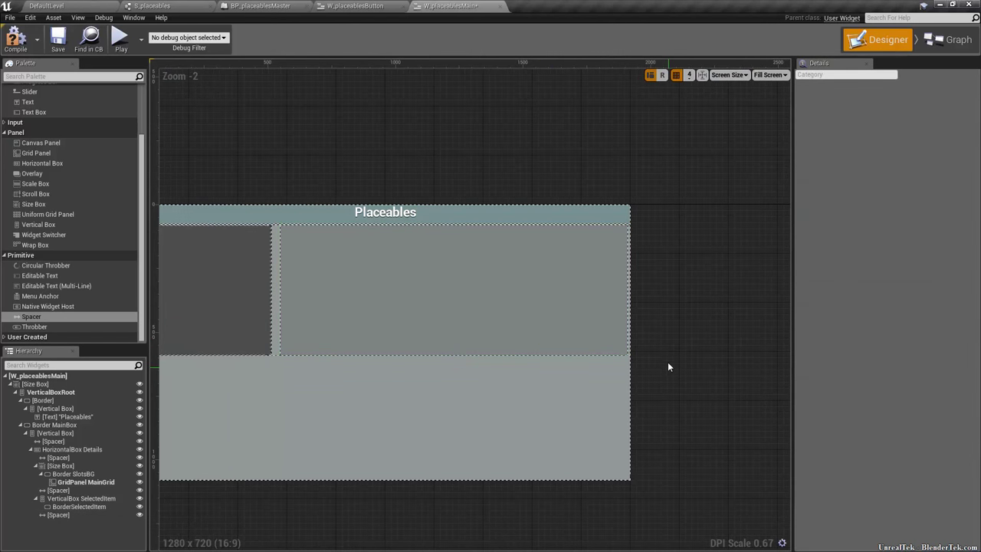
right_click_drag(695, 356, 758, 329)
scroll(536, 353, "up", 1)
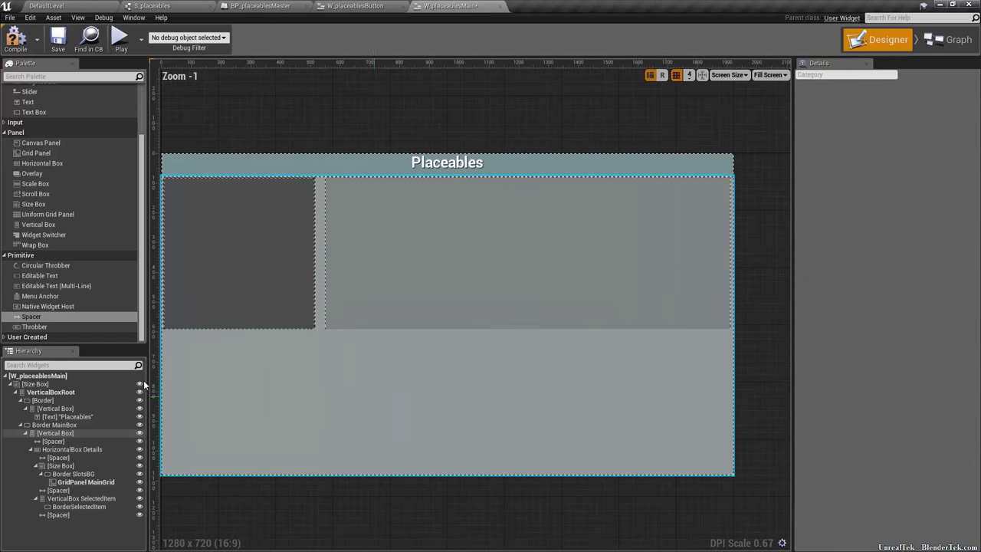
left_click(92, 508)
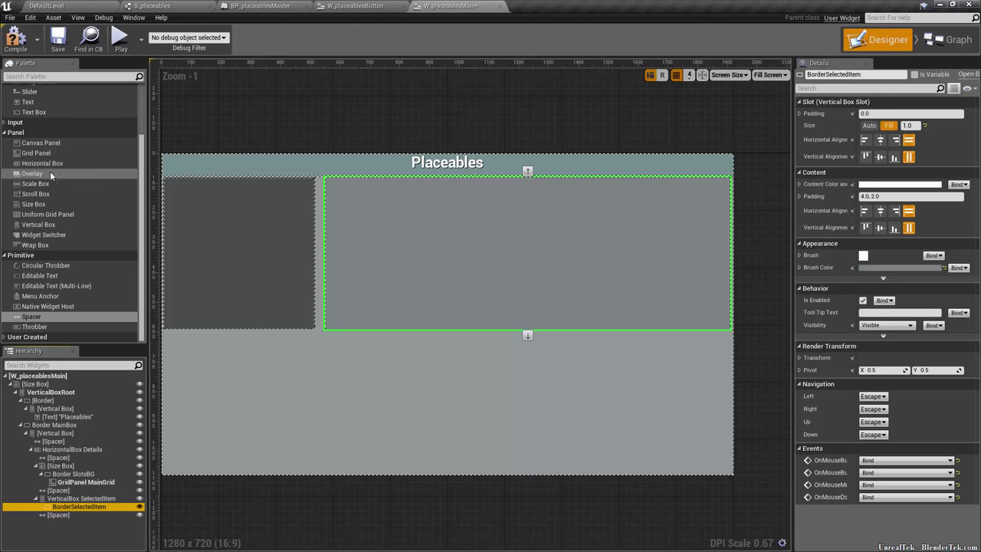
left_click(54, 224)
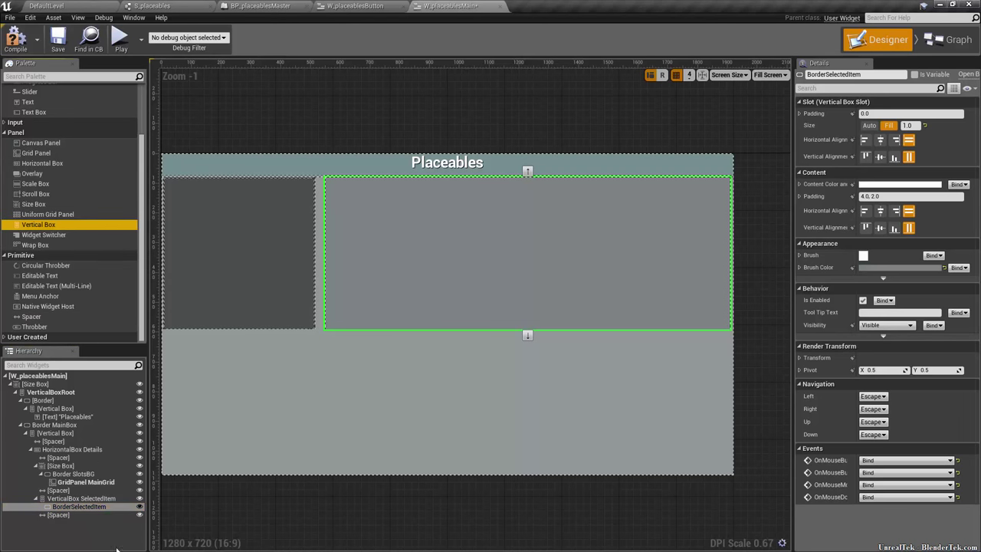
left_click_drag(117, 549, 96, 507)
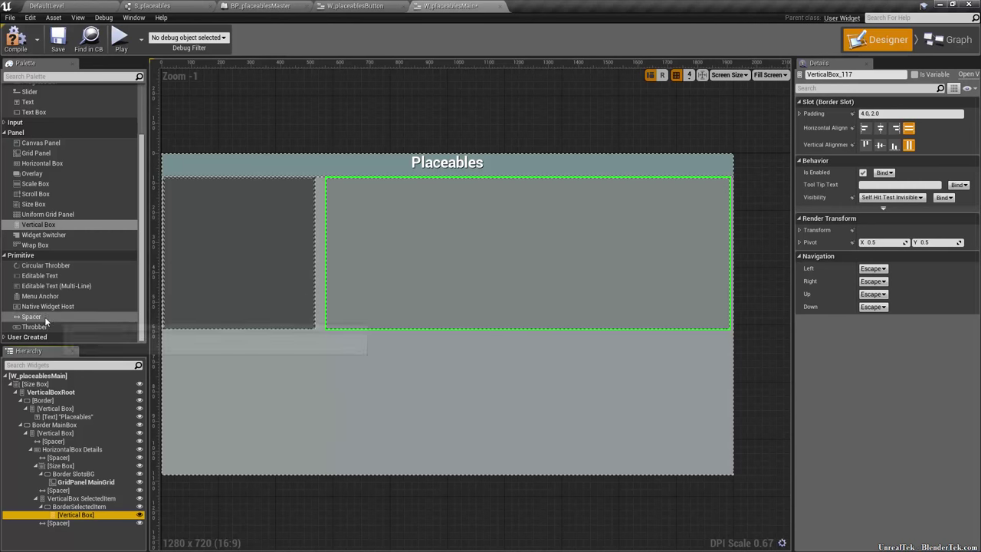
left_click_drag(44, 317, 79, 526)
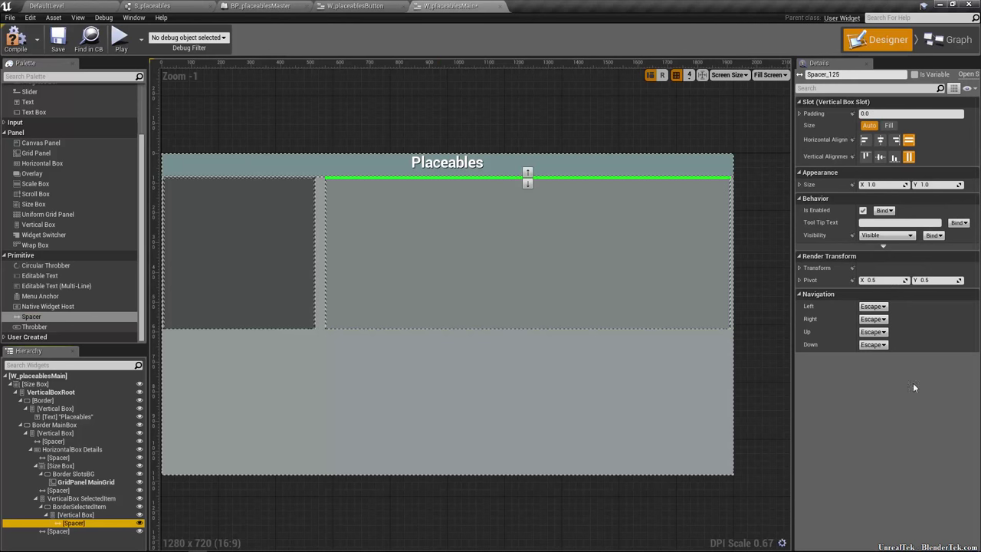
Set the vertical size of the spacer inside BorderSelectedItem's Vertical Box to 10.
left_click(946, 184)
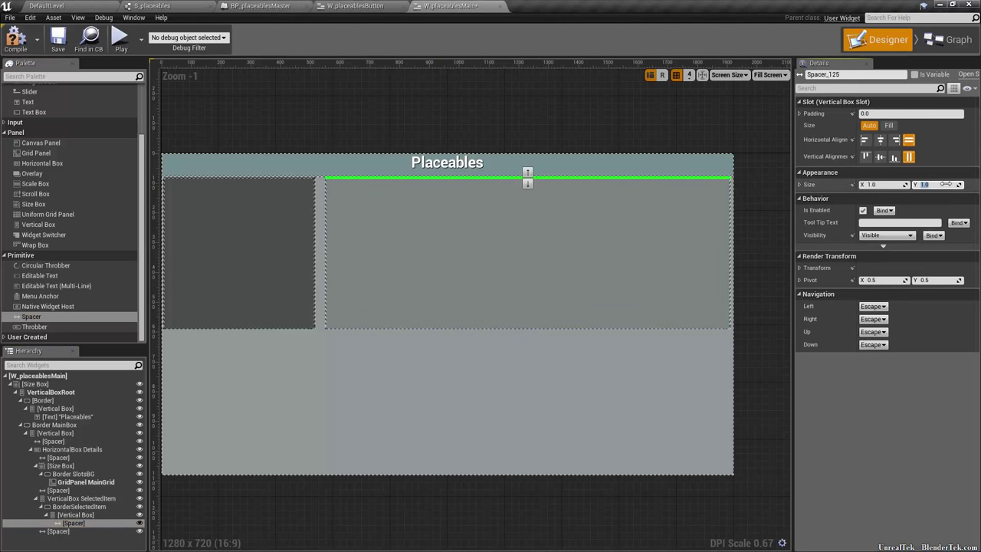
key("Return")
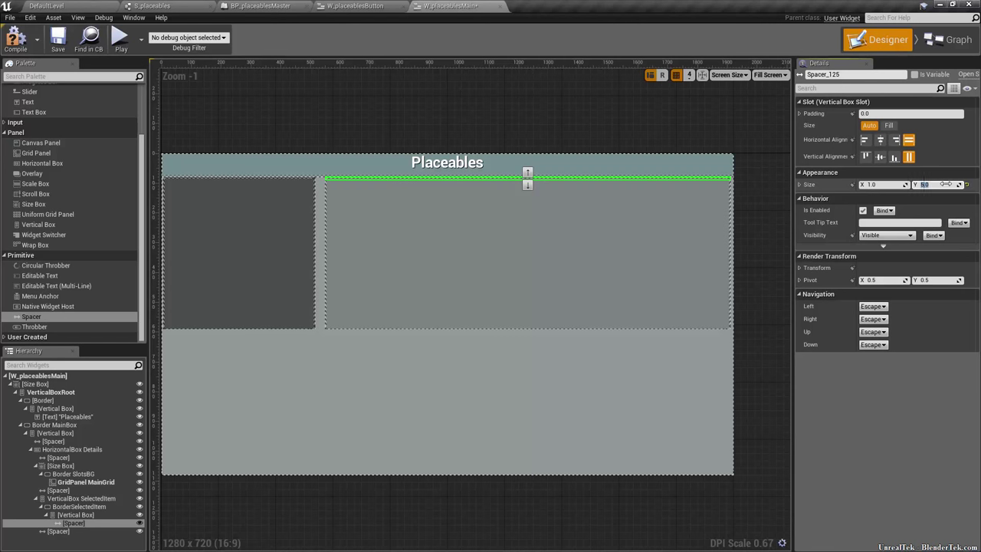
scroll(541, 192, "up", 4)
scroll(541, 191, "down", 3)
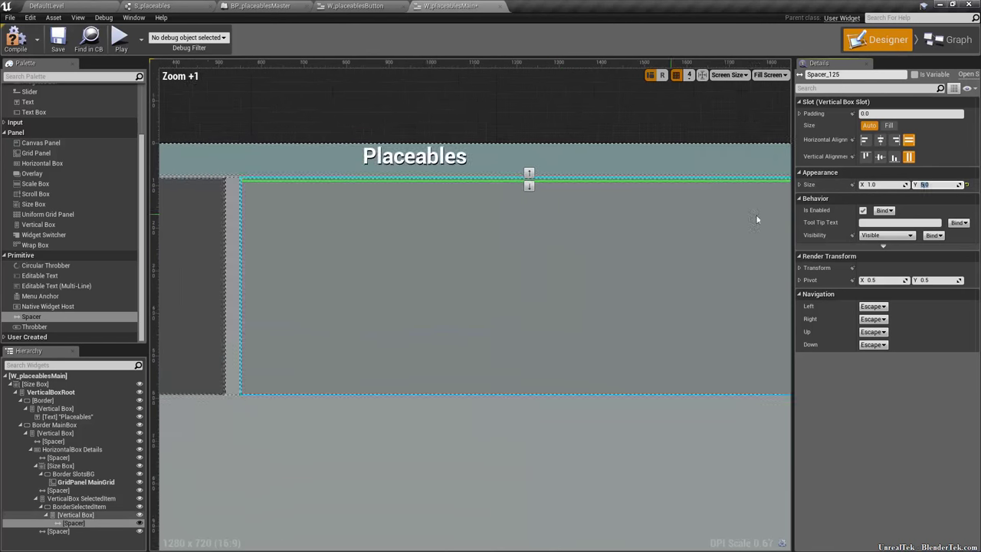
type("8")
key("Return")
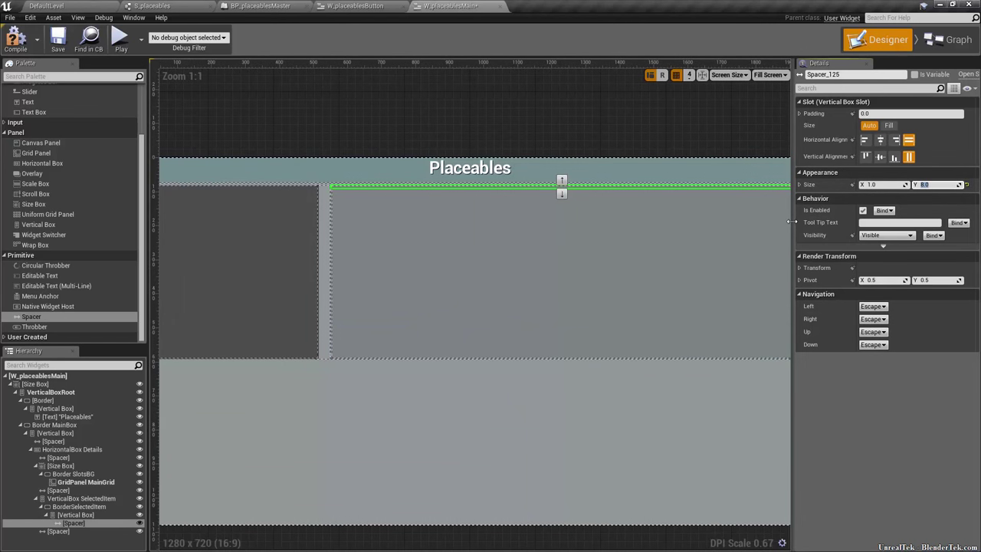
key("Return")
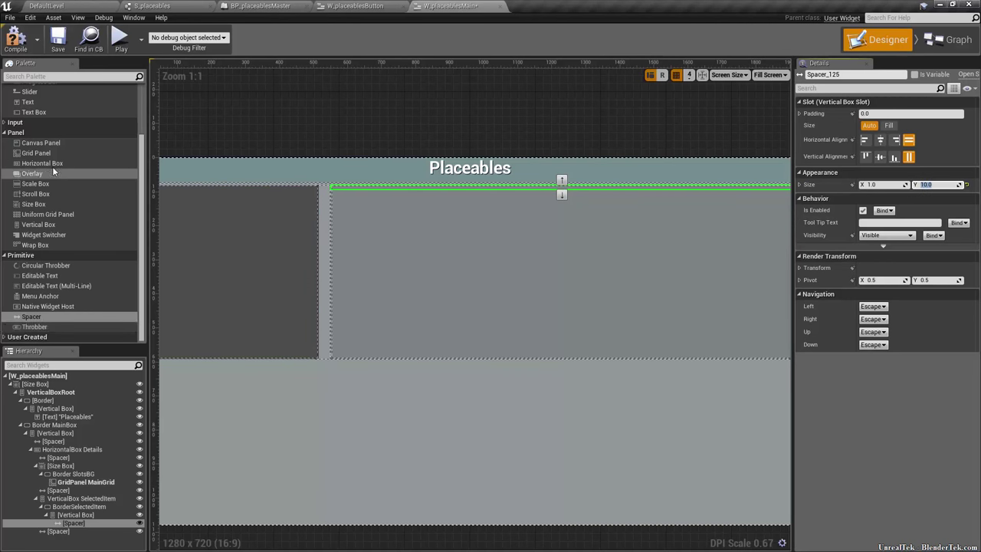
Add a Text widget below the spacer in BorderSelectedItem's Vertical Box and set its text to "PlaceableItem Name".
scroll(38, 122, "up", 1)
left_click_drag(38, 122, 87, 527)
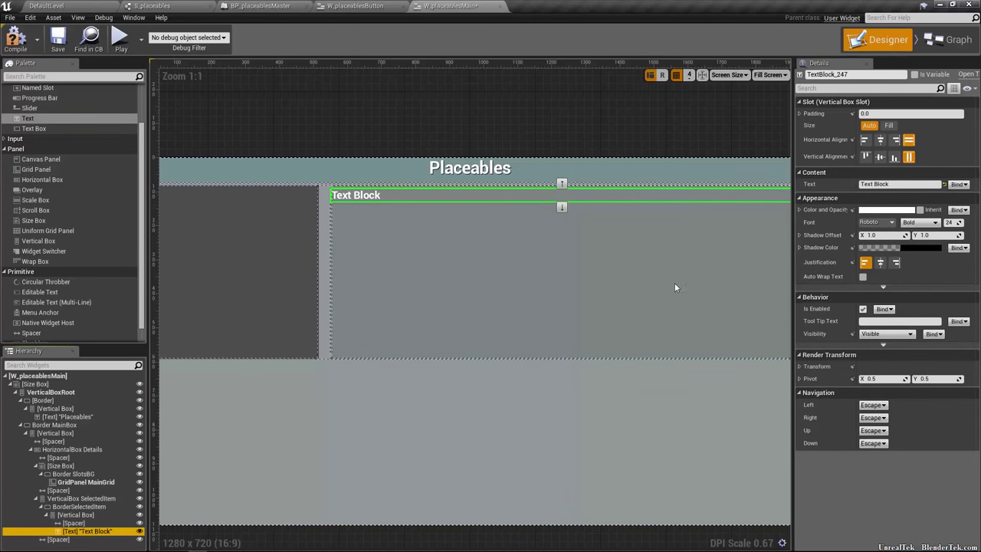
double_click(399, 197)
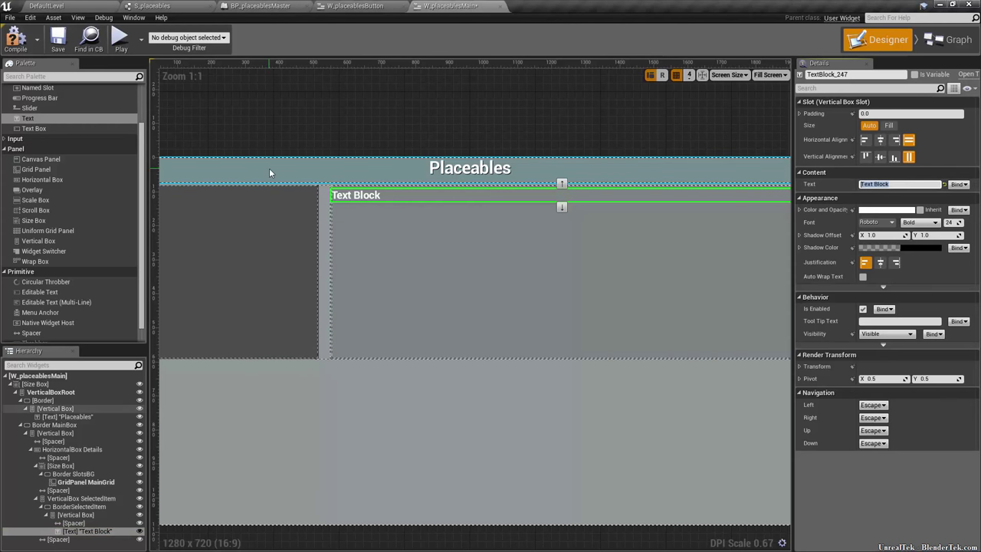
type("PlaceableItem Name")
key("Return")
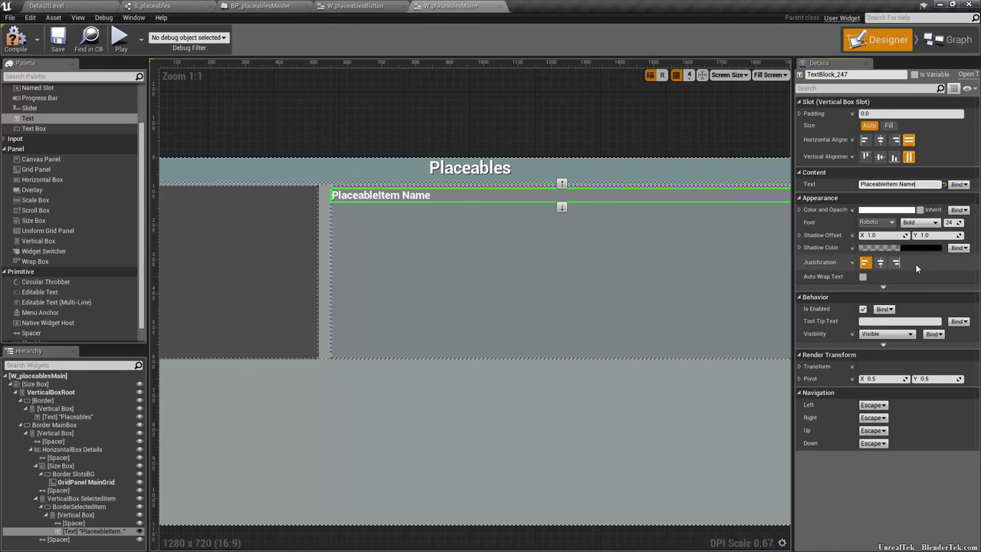
Set the PlaceableItem Name text's font size to 28 and its black shadow color's alpha to 1.0.
left_click_drag(950, 222, 941, 273)
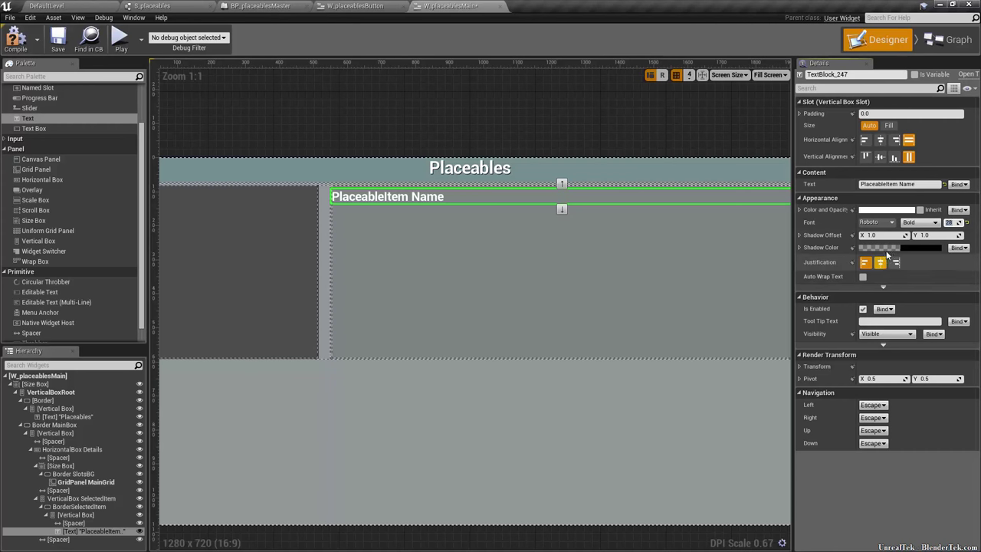
left_click(885, 246)
left_click_drag(767, 454, 827, 455)
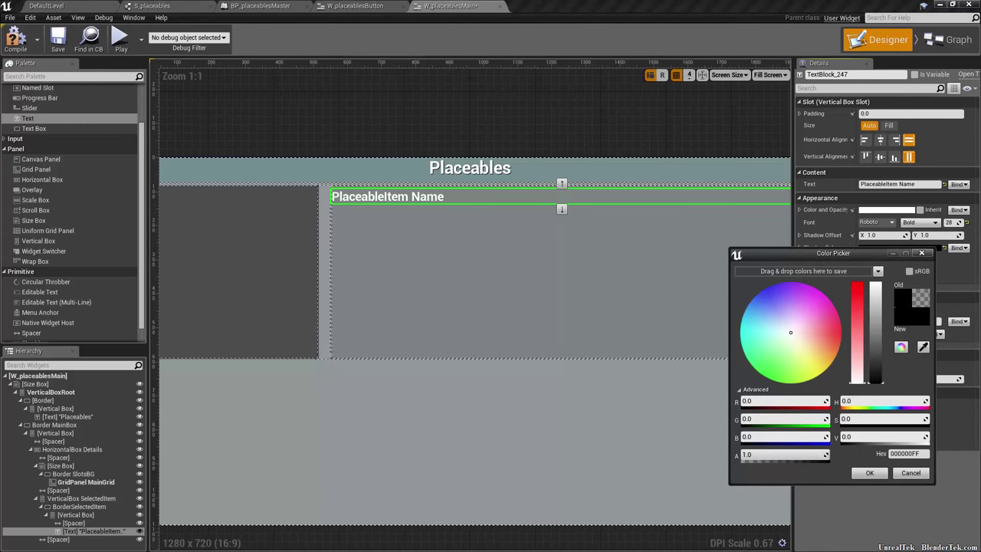
left_click(870, 473)
Set the PlaceableItem Name text's shadow offset to 1.5 in X and Y, and center its justification.
left_click(874, 234)
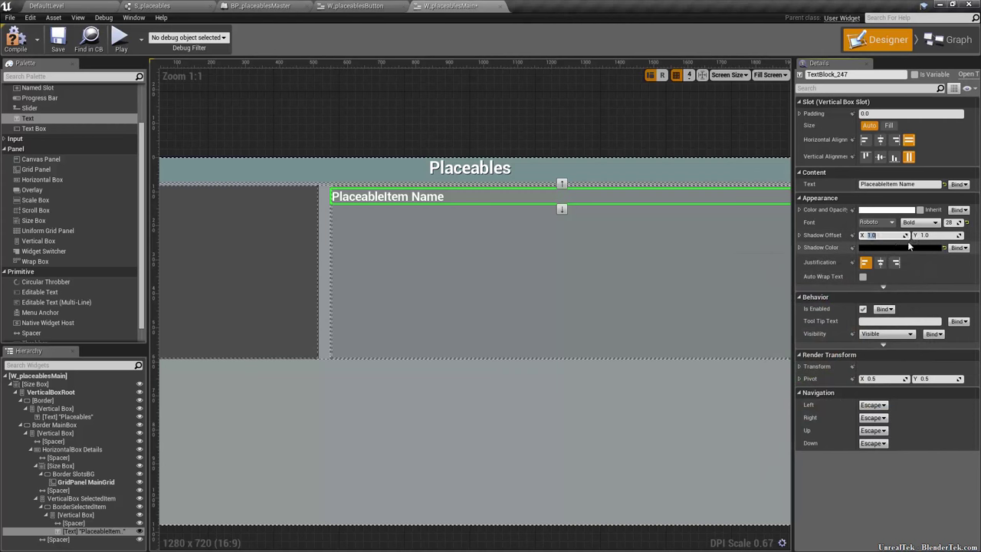
type("1.5")
key("Tab")
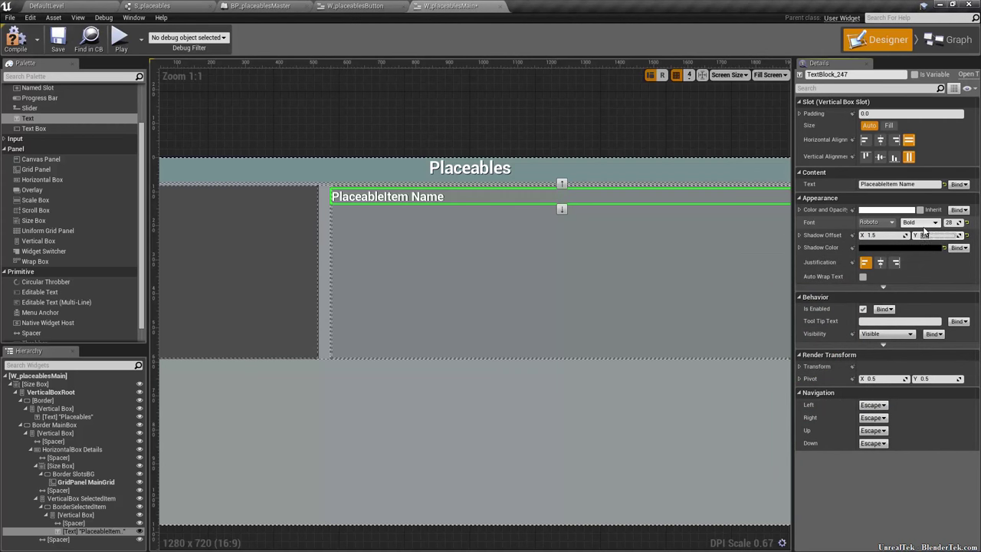
type("1.5")
key("Return")
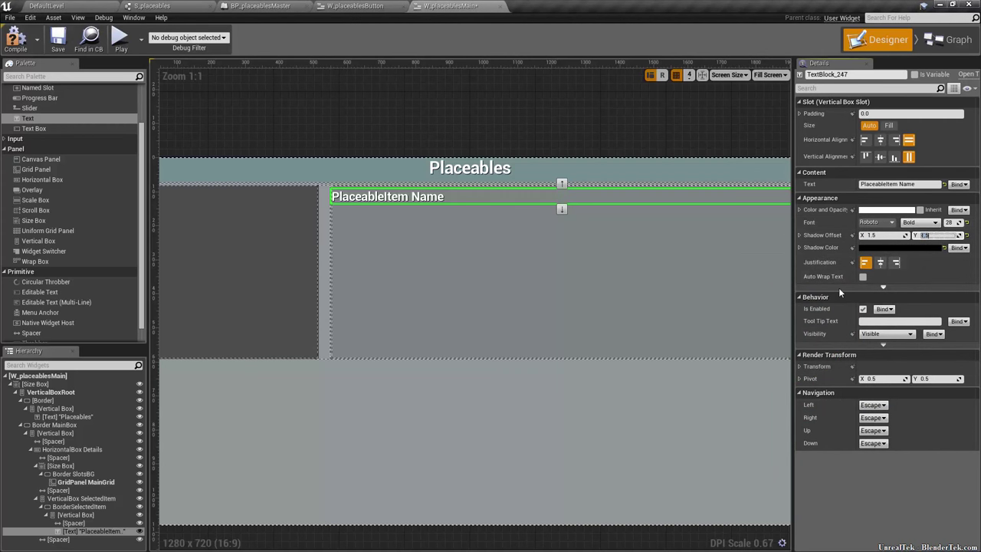
left_click(880, 262)
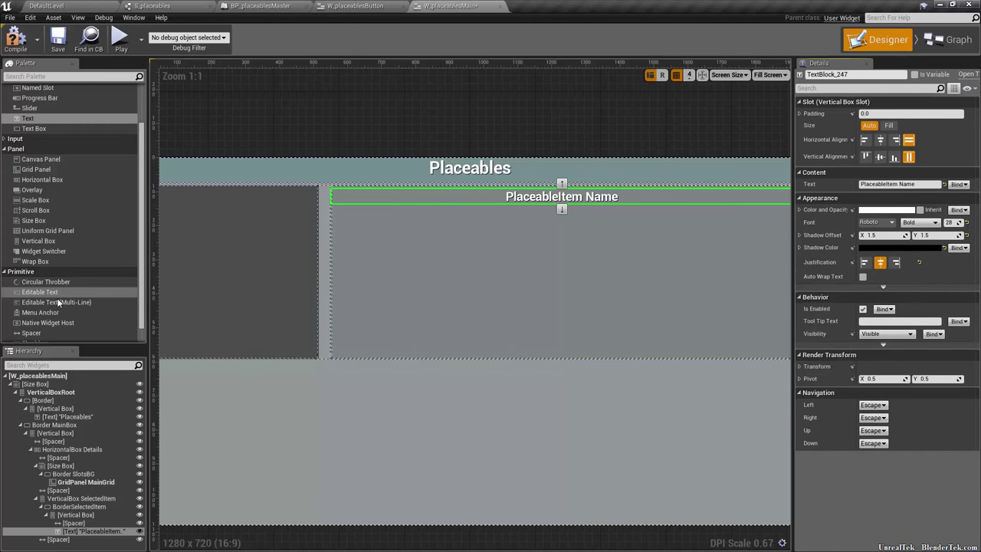
Add a Spacer below the PlaceableItem Name text and set its vertical size to 2.
left_click_drag(30, 333, 89, 537)
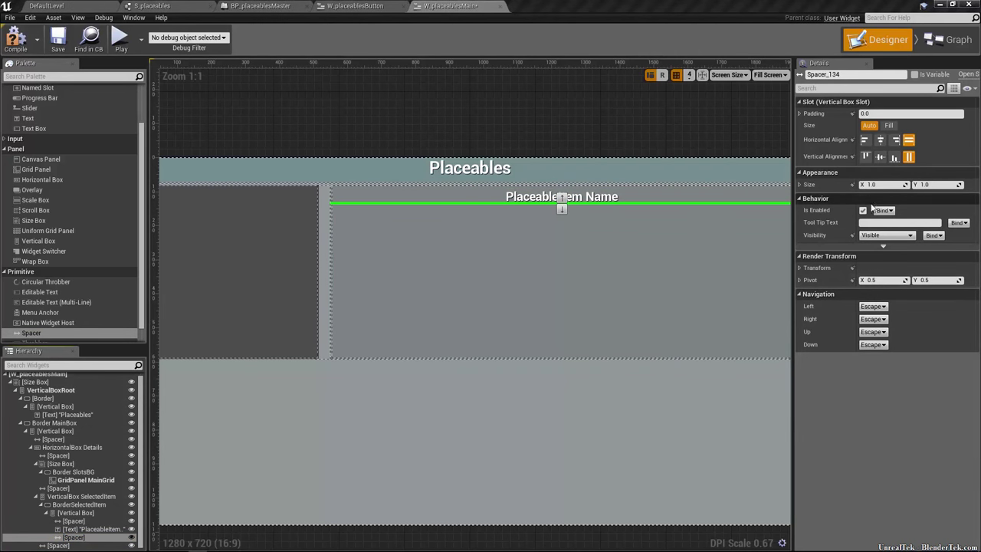
left_click(941, 185)
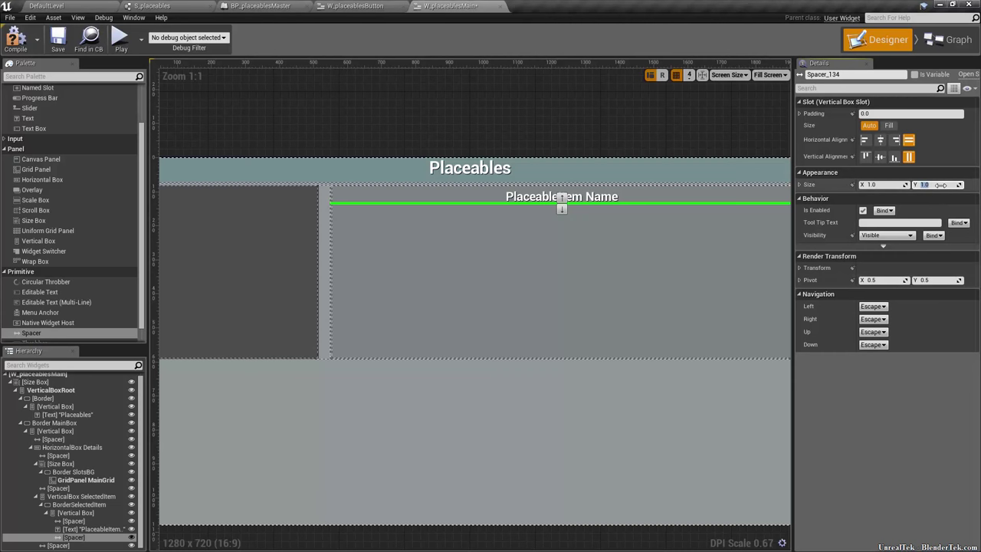
key("Return")
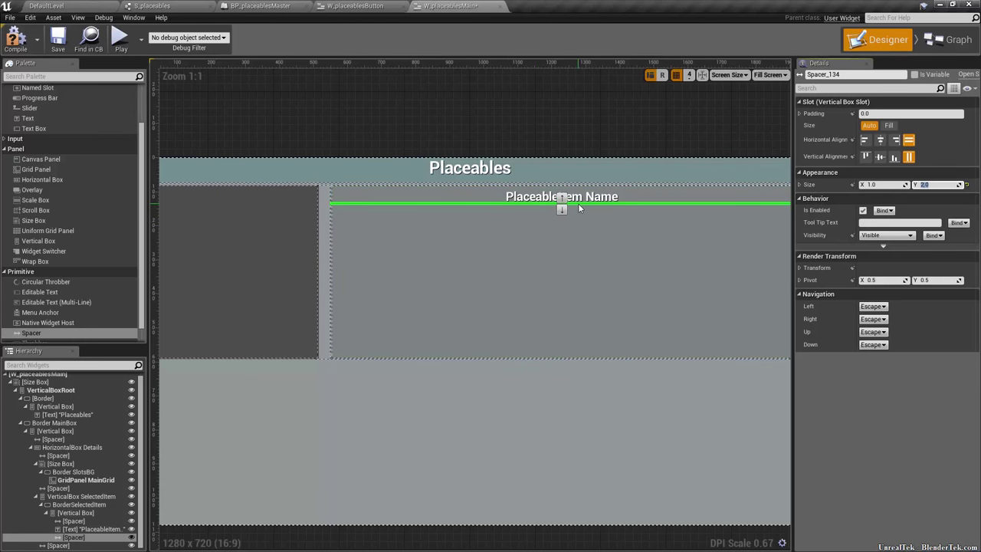
scroll(579, 208, "up", 12)
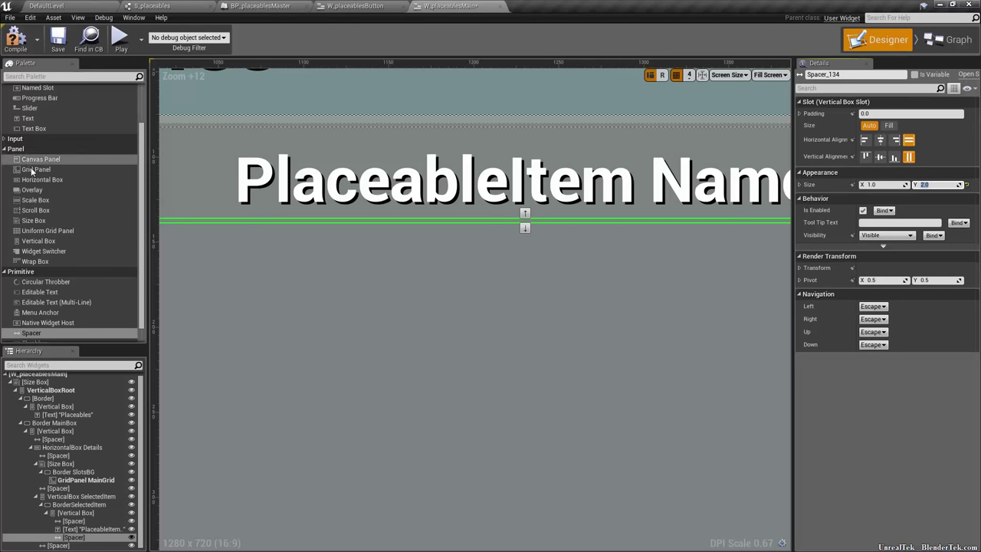
Add a Size Box below the last spacer in BorderSelectedItem's Vertical Box and enable its width and height overrides.
scroll(58, 114, "up", 2)
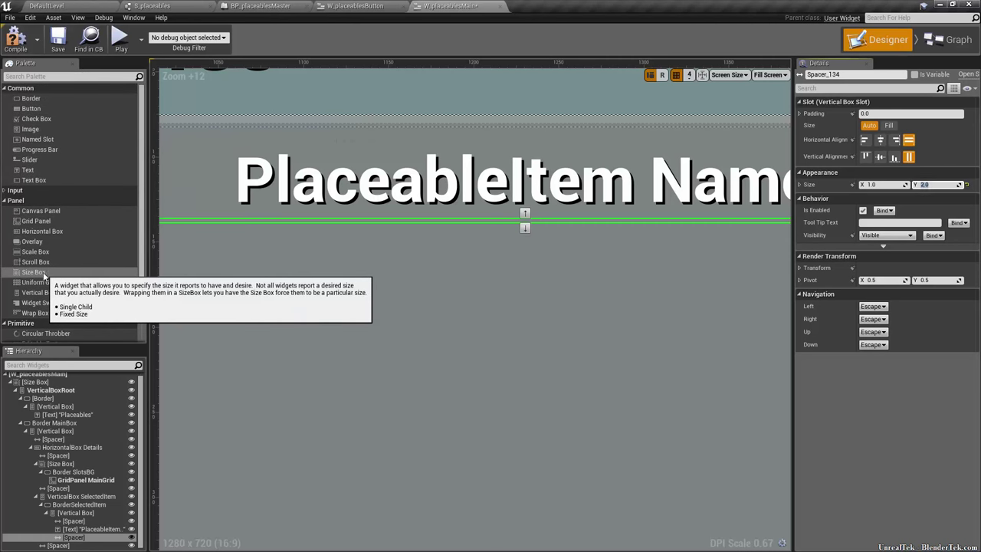
left_click_drag(38, 272, 83, 539)
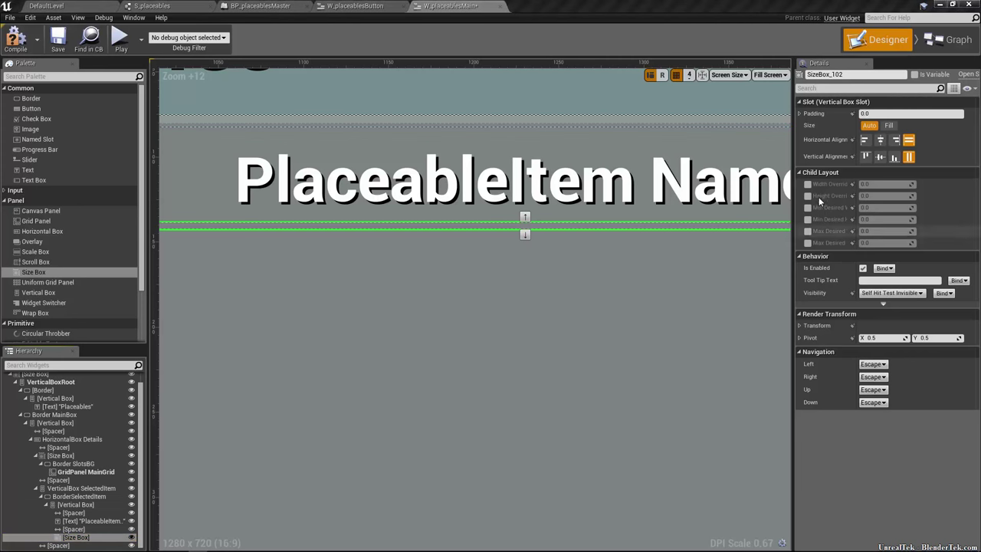
left_click(807, 184)
left_click(808, 196)
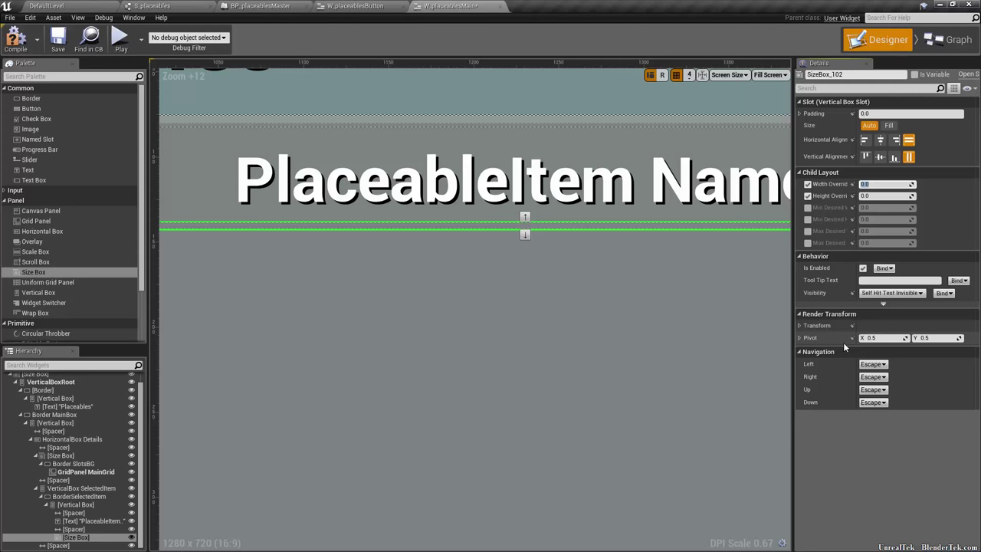
Set the new Size Box's width and height overrides to 64.
type("64")
key("Return")
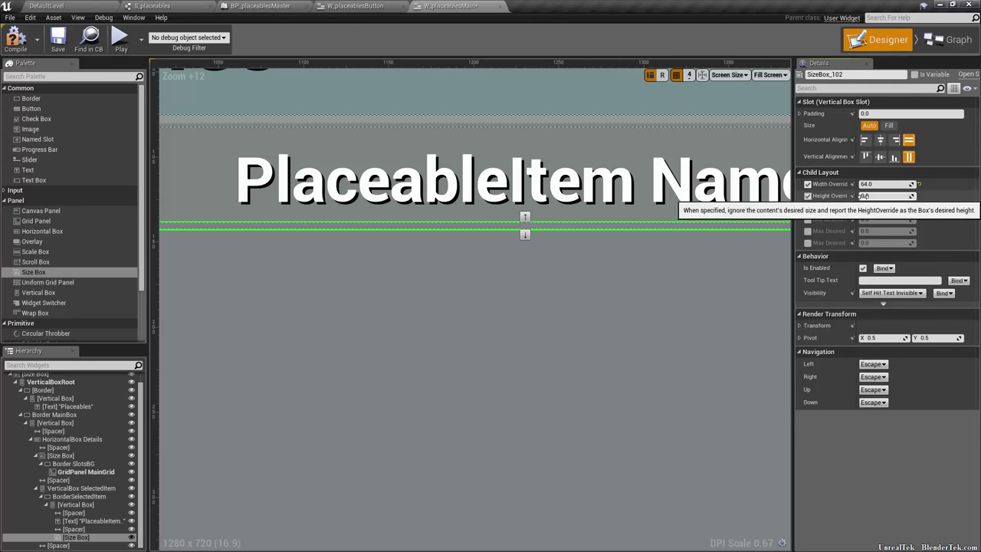
left_click(881, 196)
type("64")
key("Return")
scroll(621, 365, "down", 9)
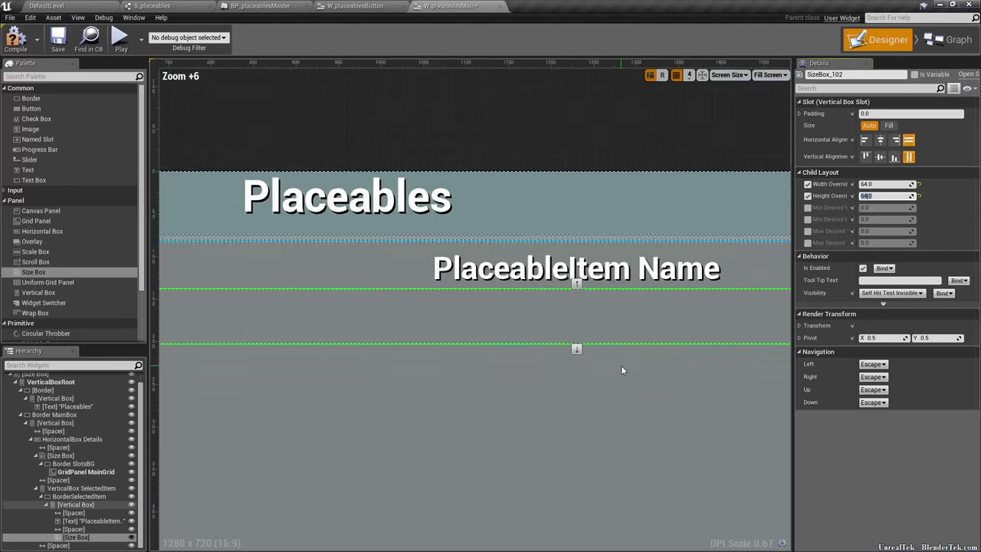
scroll(574, 306, "down", 4)
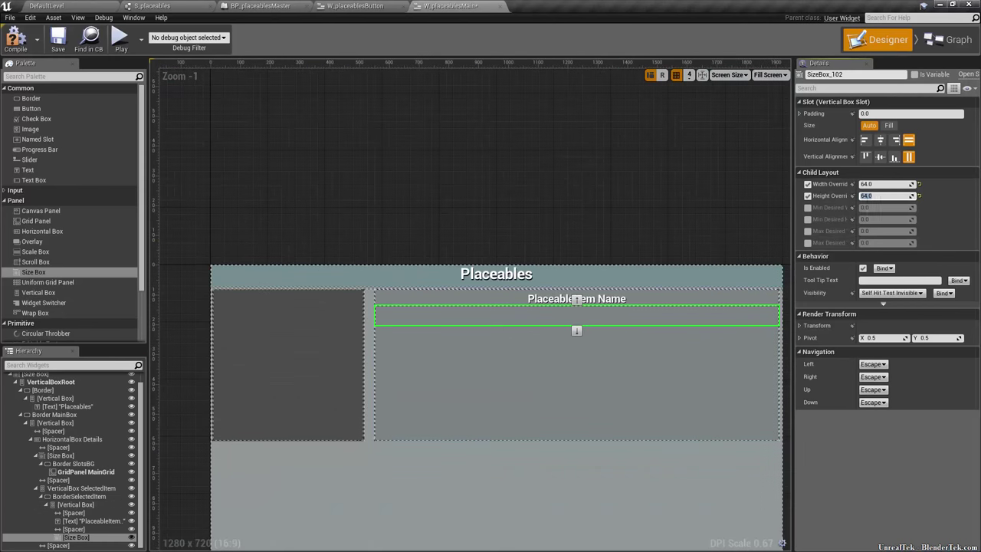
Center the Size Box horizontally in its slot and set its width and height overrides to 128.
left_click(883, 140)
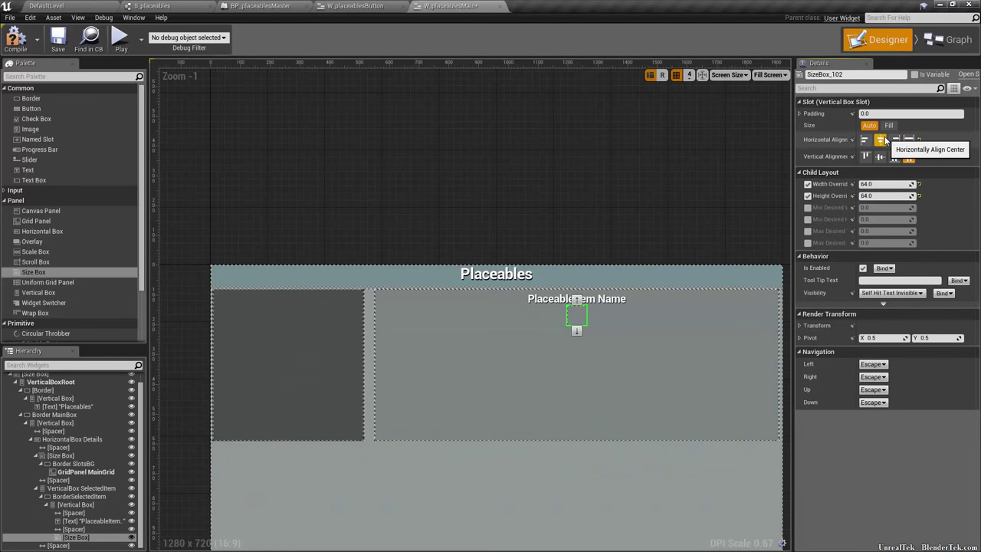
scroll(648, 367, "up", 5)
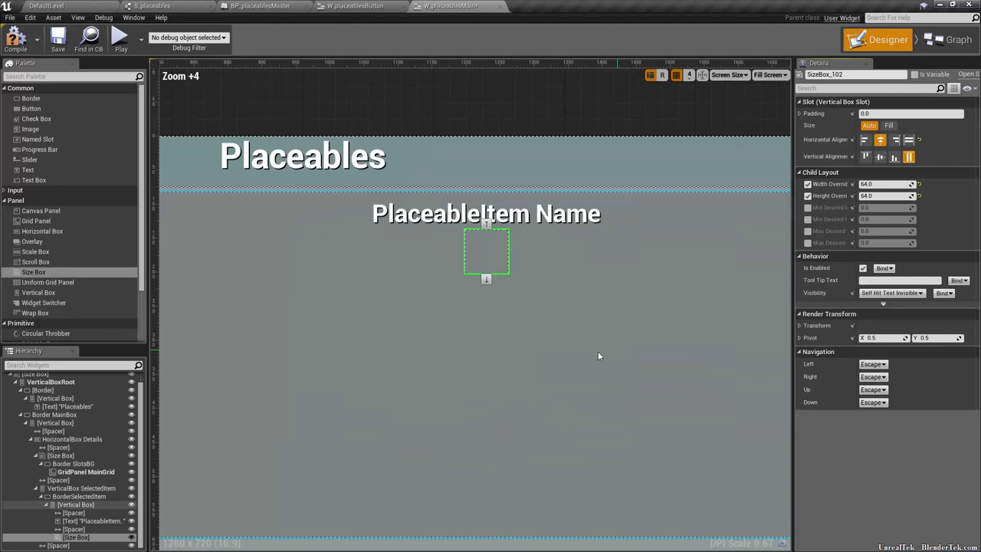
left_click(882, 184)
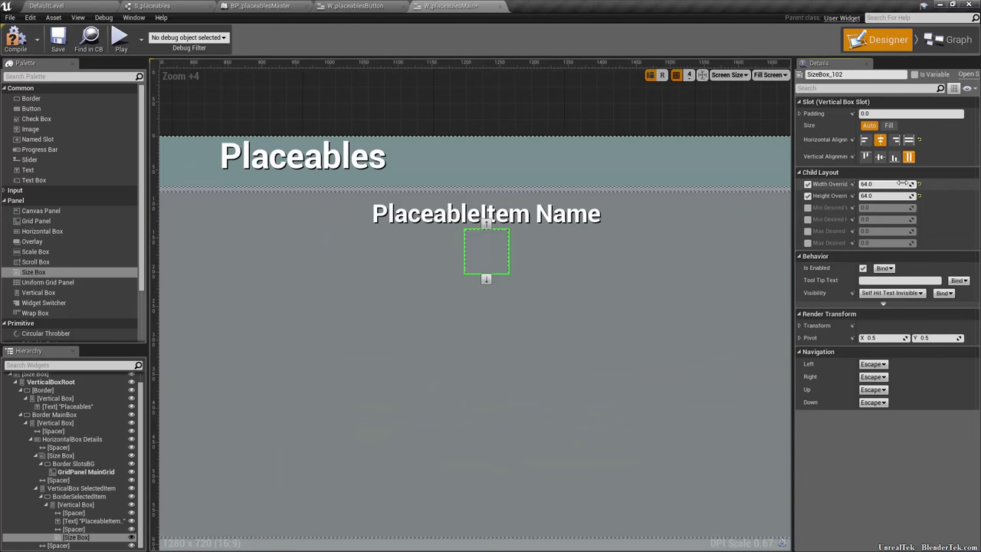
type("128")
key("Tab")
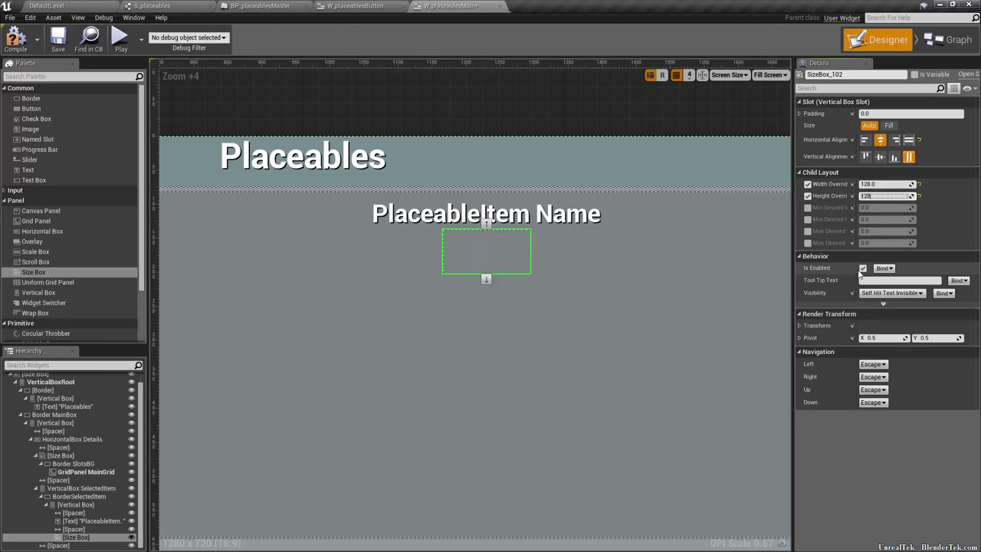
key("Return")
scroll(624, 272, "down", 4)
Place a Border inside the Size Box under the PlaceableItem Name text.
left_click(680, 175)
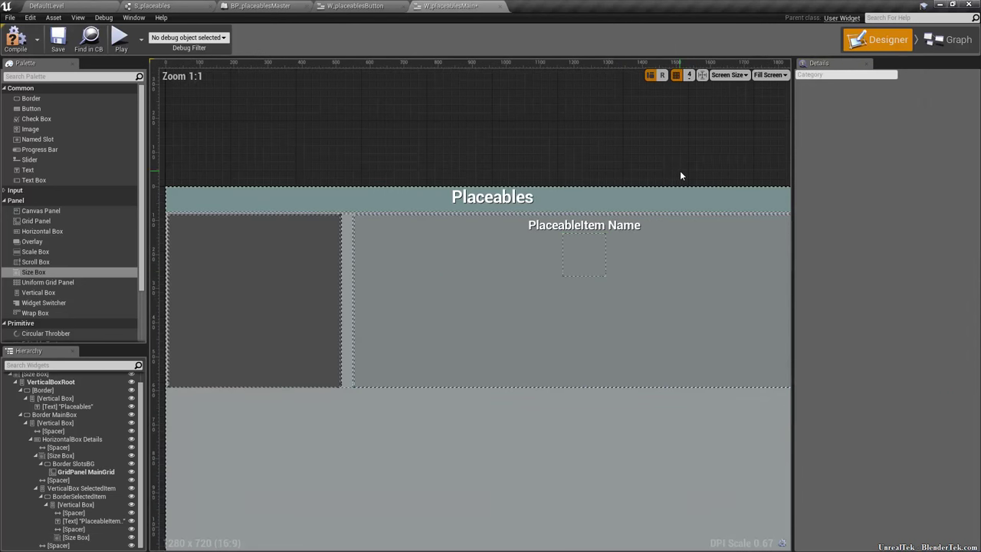
scroll(606, 236, "up", 2)
left_click(549, 259)
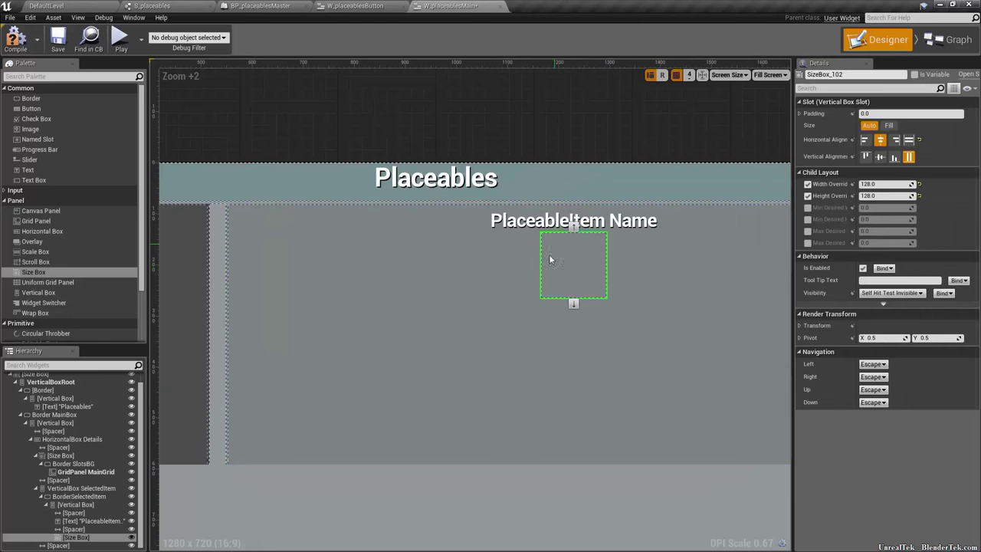
right_click_drag(596, 328, 578, 265)
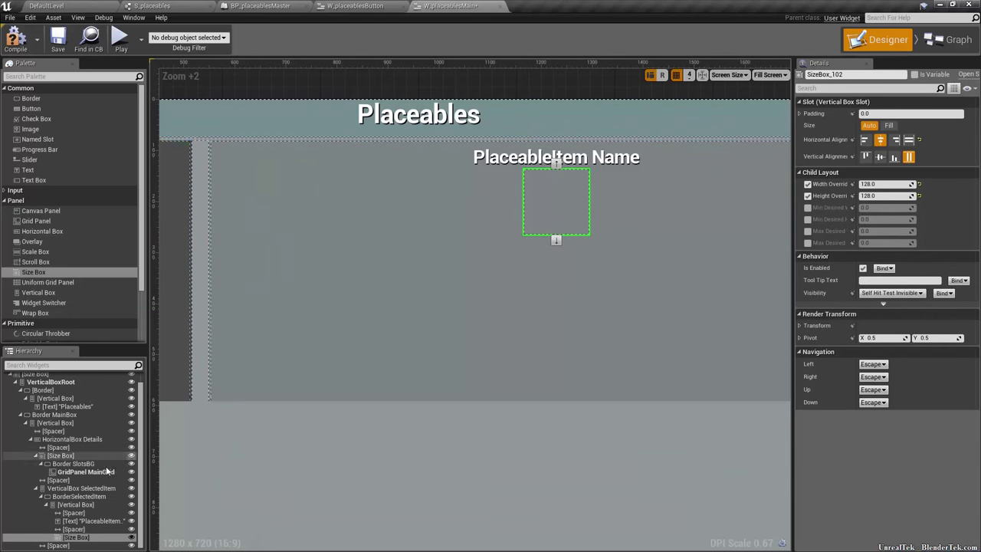
left_click(75, 538)
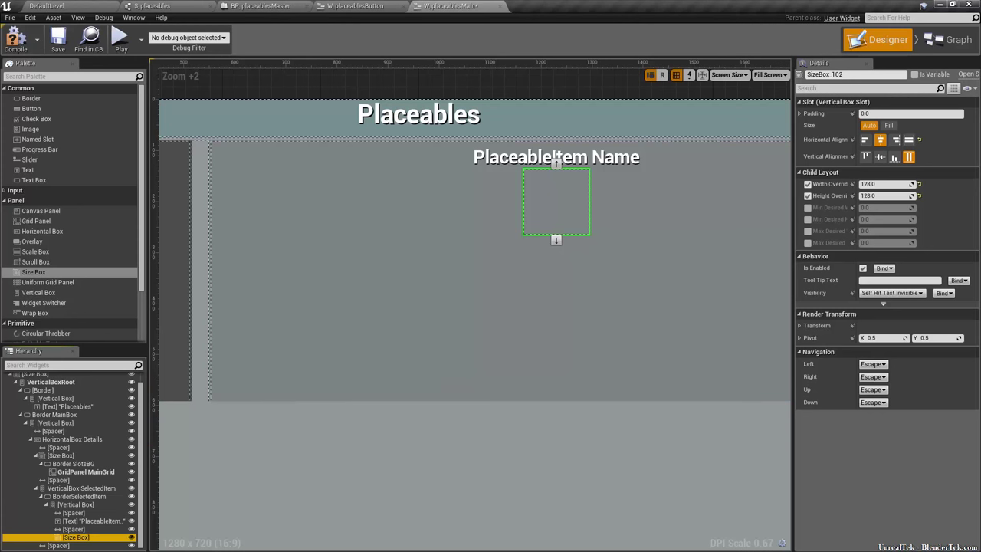
left_click(31, 98)
left_click_drag(95, 548, 92, 544)
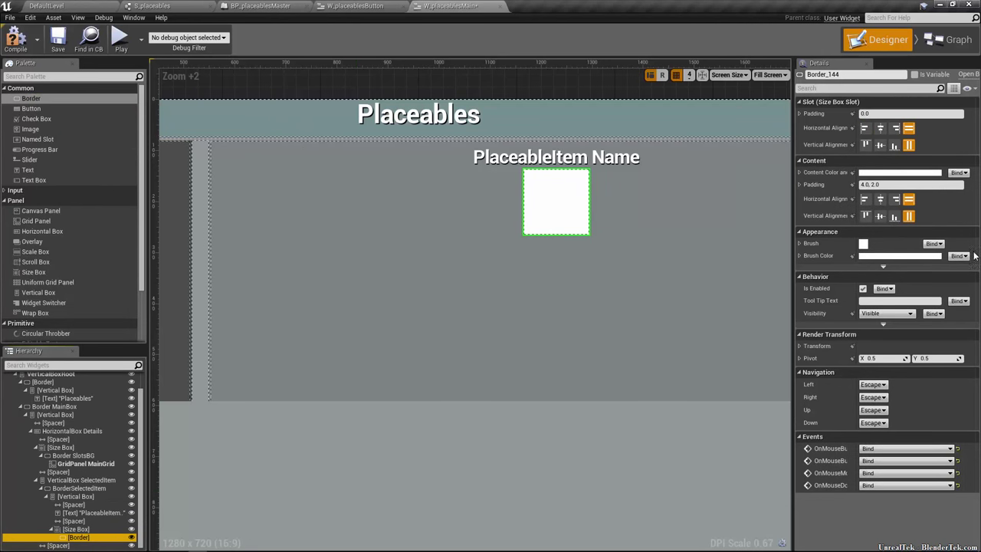
Rename the Border inside the 128 by 128 Size Box as "Border iconSelected".
left_click(867, 74)
key("End")
key("BackSpace")
key("BackSpace")
key("BackSpace")
key("BackSpace")
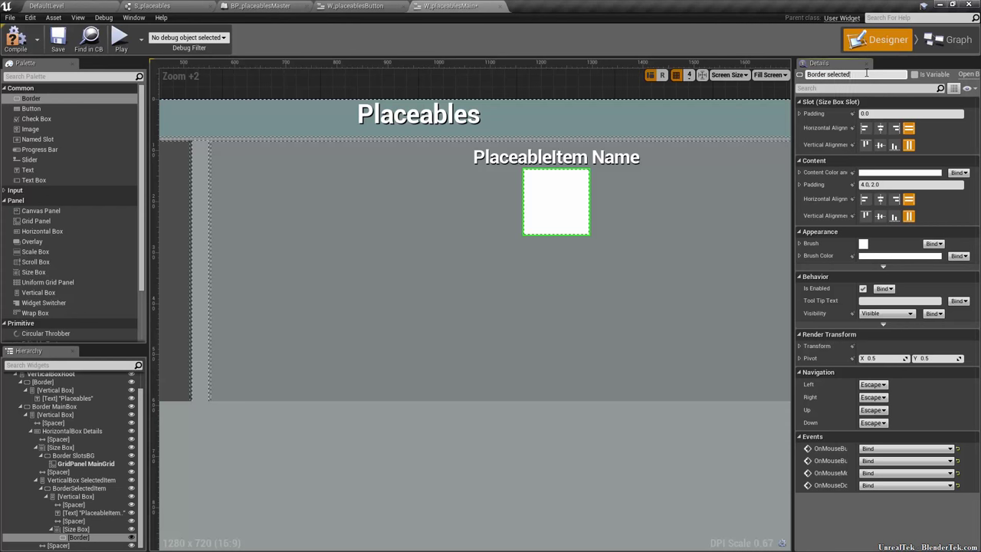
type("n")
key("BackSpace")
key("BackSpace")
key("BackSpace")
key("BackSpace")
key("BackSpace")
key("BackSpace")
key("BackSpace")
key("BackSpace")
key("BackSpace")
type("iconSelected")
key("Return")
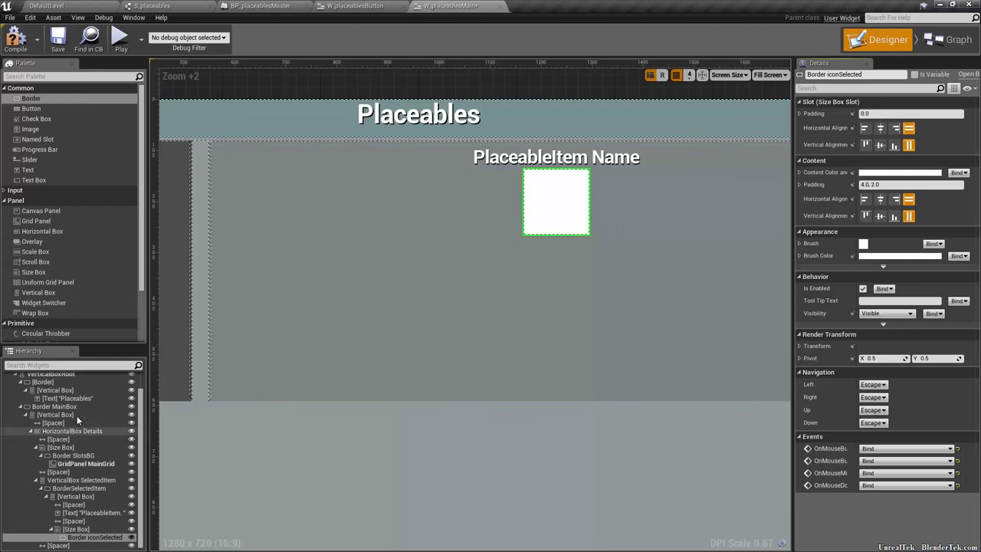
Add a Spacer after the Size Box holding Border iconSelected and set its vertical size to 10.
left_click(76, 292)
scroll(76, 292, "down", 3)
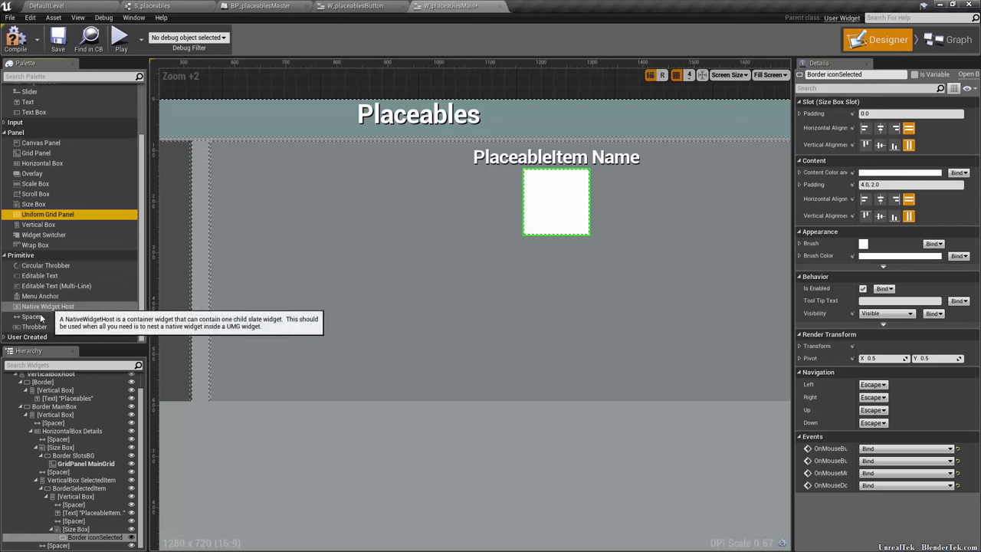
left_click(54, 317)
left_click_drag(54, 317, 90, 540)
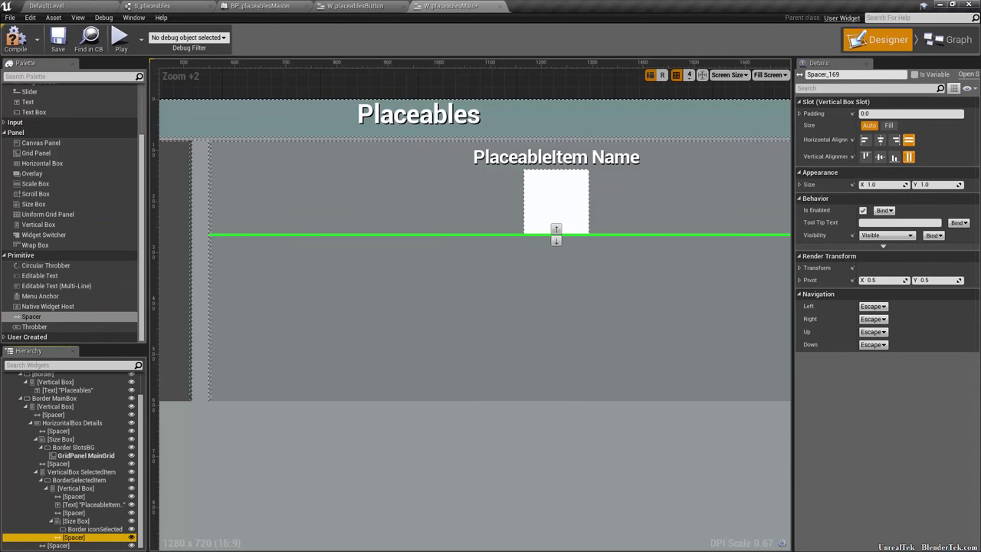
left_click(935, 185)
type("5")
key("Return")
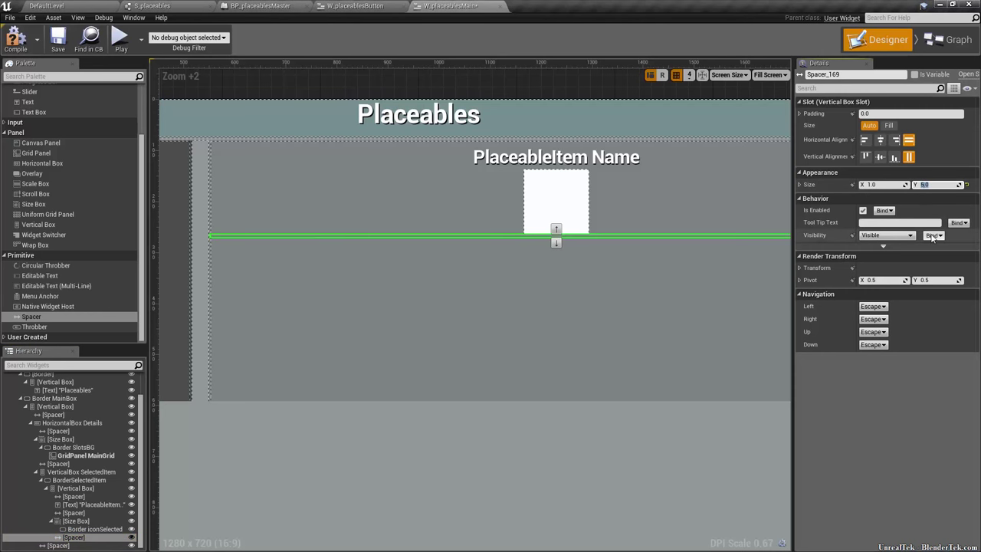
type("10")
key("Return")
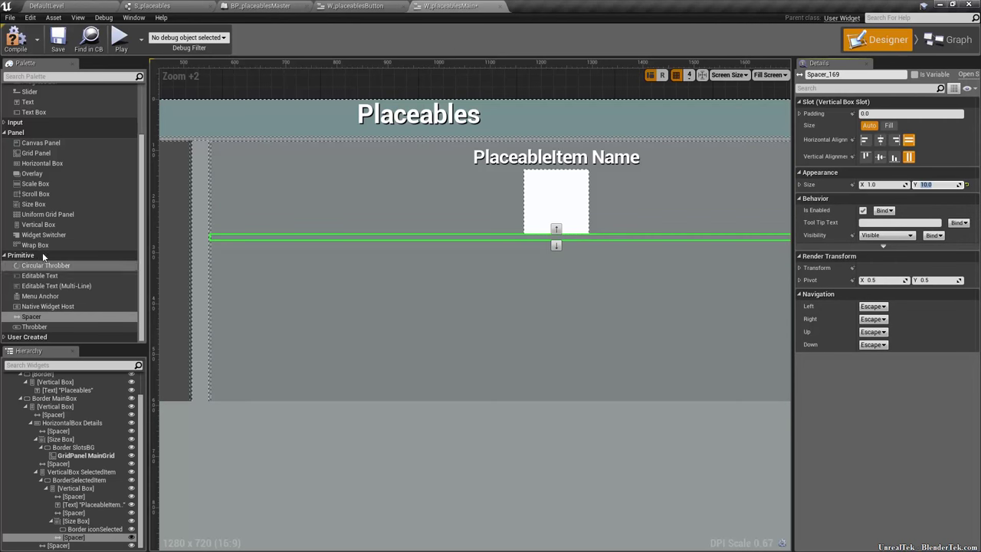
Add a Text widget after the Spacer below the icon box, with font size 18 and Auto Wrap Text enabled.
left_click_drag(28, 102, 467, 343)
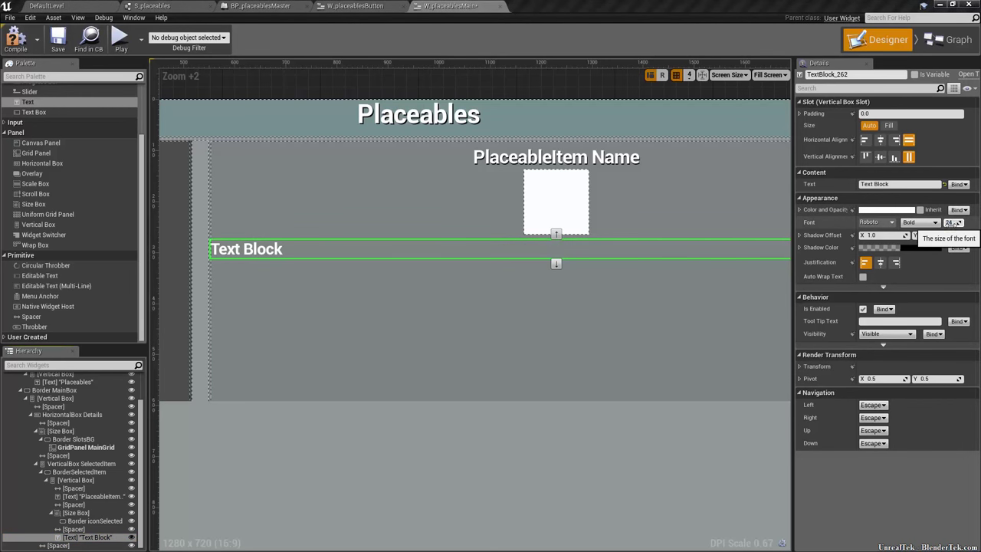
left_click_drag(950, 223, 948, 222)
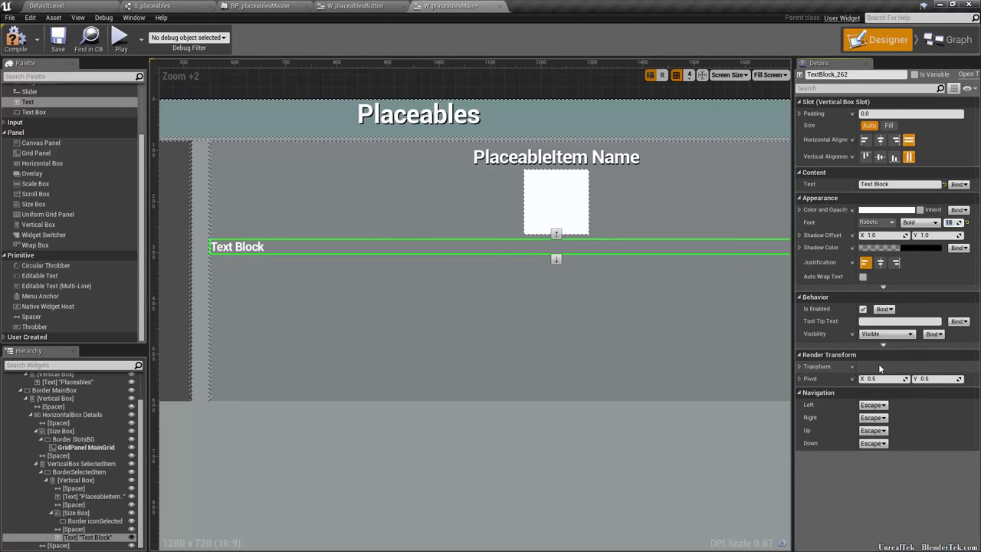
left_click(865, 277)
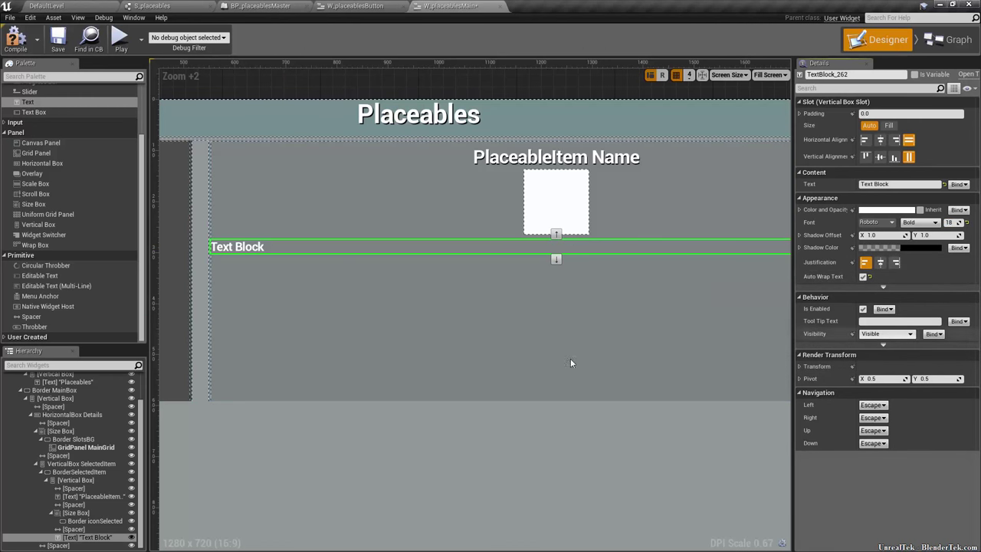
Set the description text to "Placeables strutures details from the structure structure variable details which is a string will be displayed here when a grid icon is selected".
left_click(906, 182)
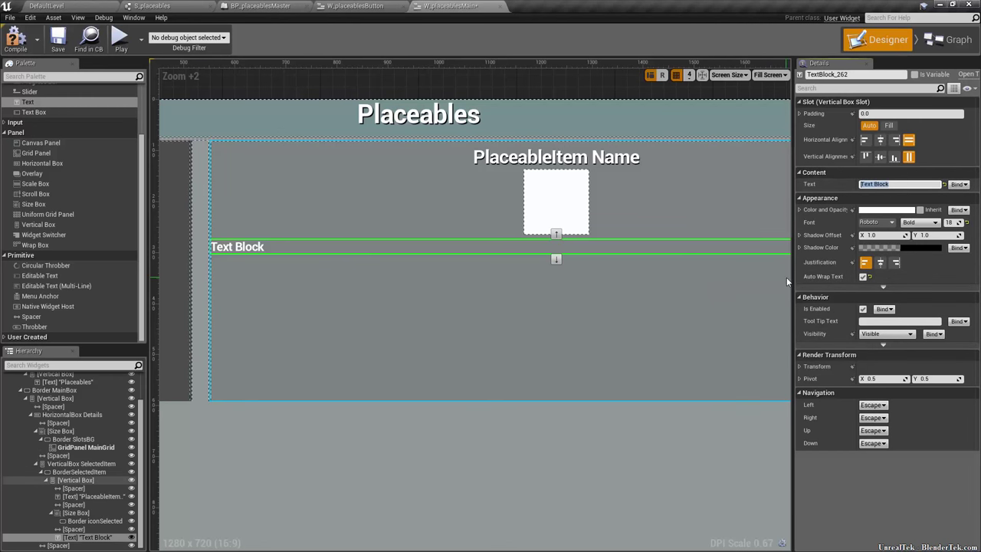
type("Placeables strutures details from the stru")
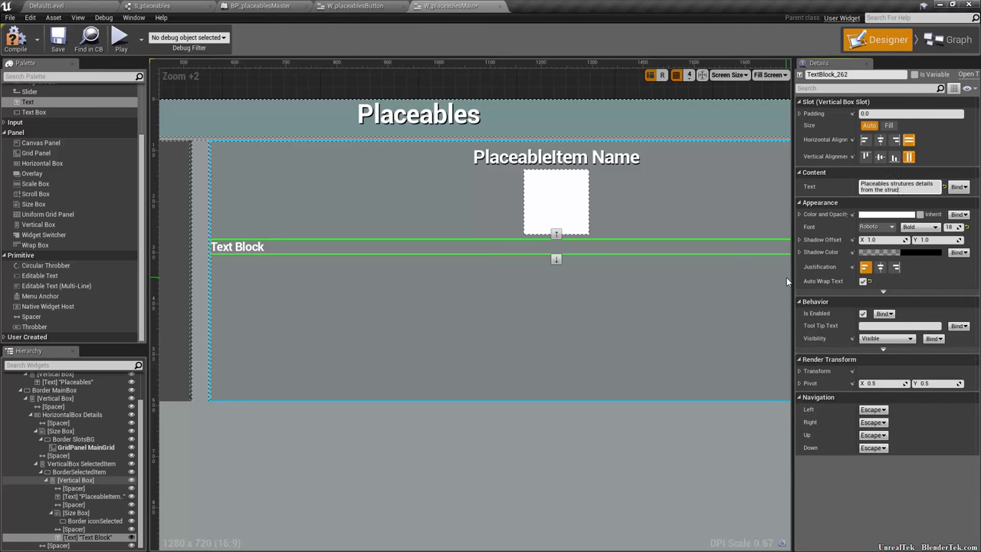
key("BackSpace")
key("BackSpace")
key("BackSpace")
key("BackSpace")
type("variable details")
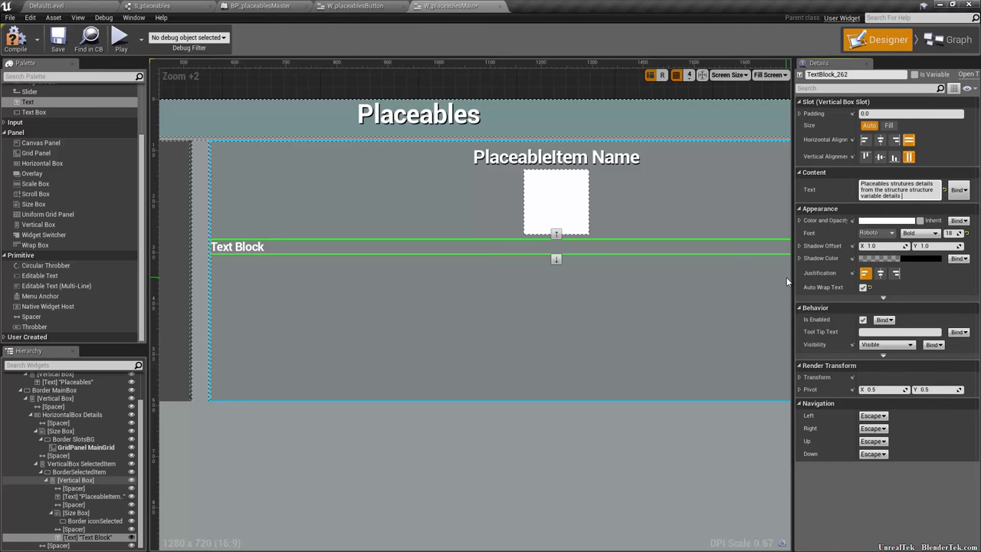
type("which is a strin")
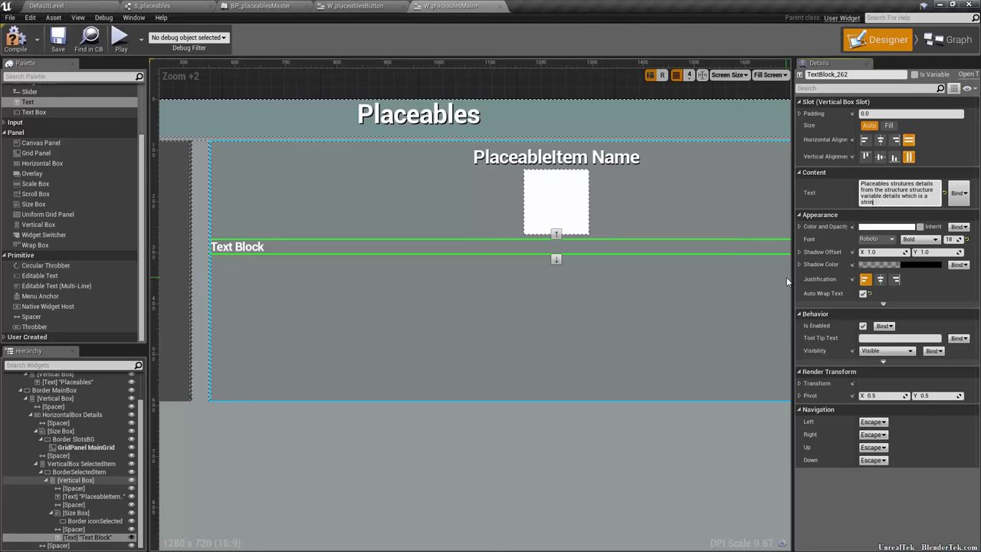
type("g will ebe")
type("be dis")
type("played here when a grid icon is")
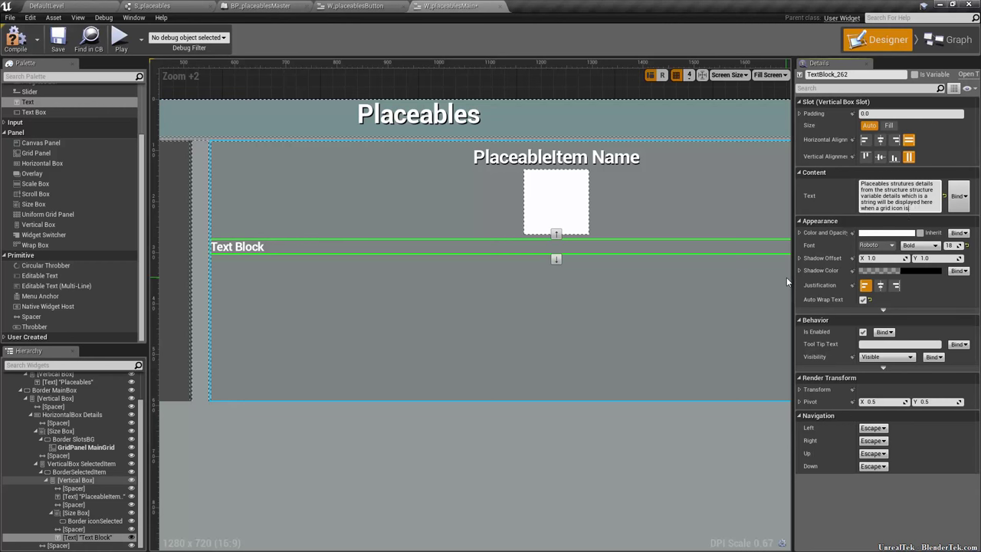
type(" selected")
key("Return")
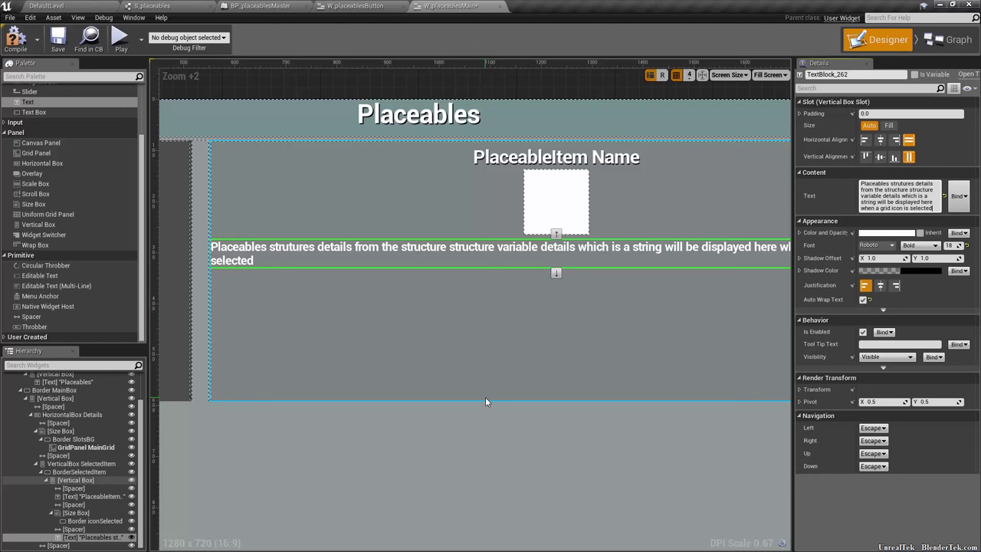
Add a Spacer after the description Text in the selected-item Vertical Box and set its vertical size to 128.
scroll(506, 418, "down", 5)
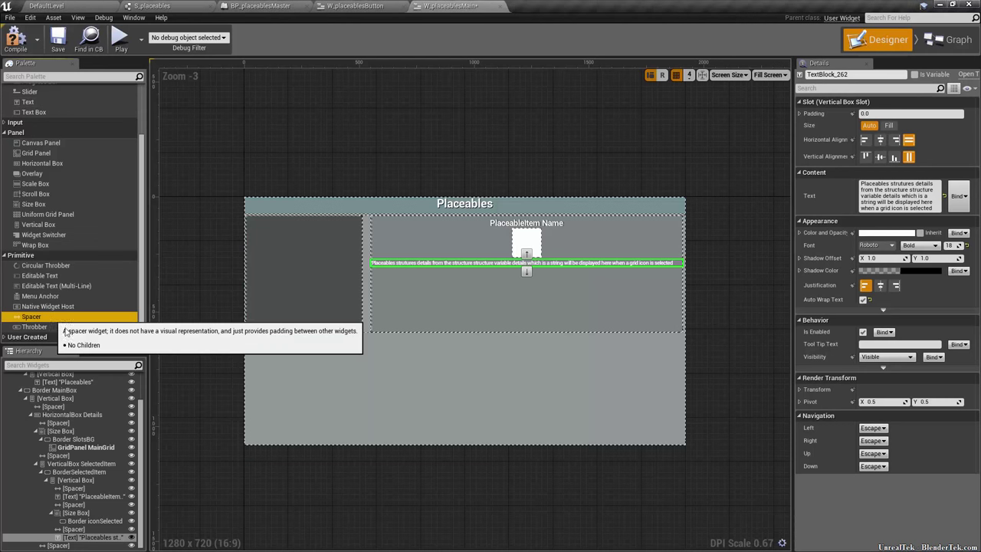
left_click_drag(51, 317, 92, 533)
left_click(932, 185)
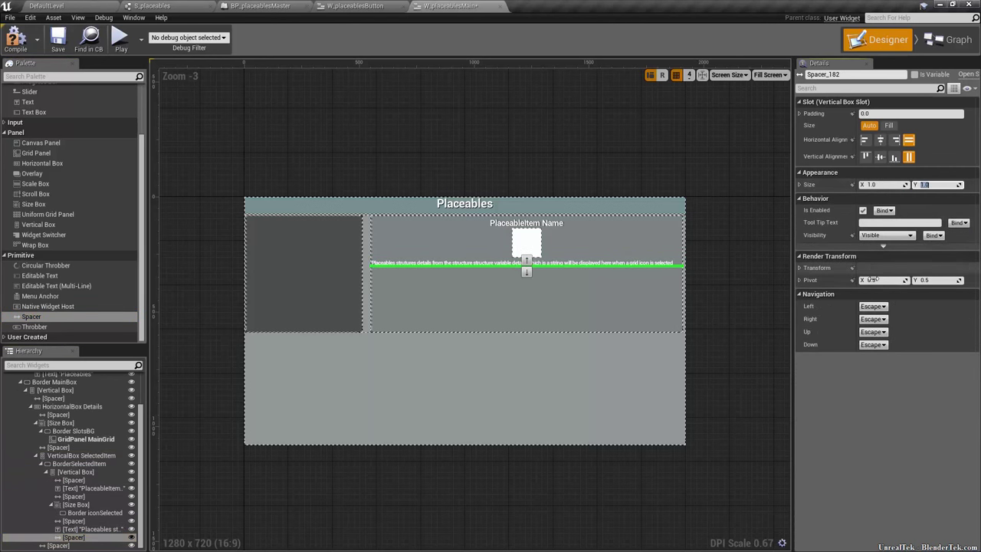
type("128")
key("Return")
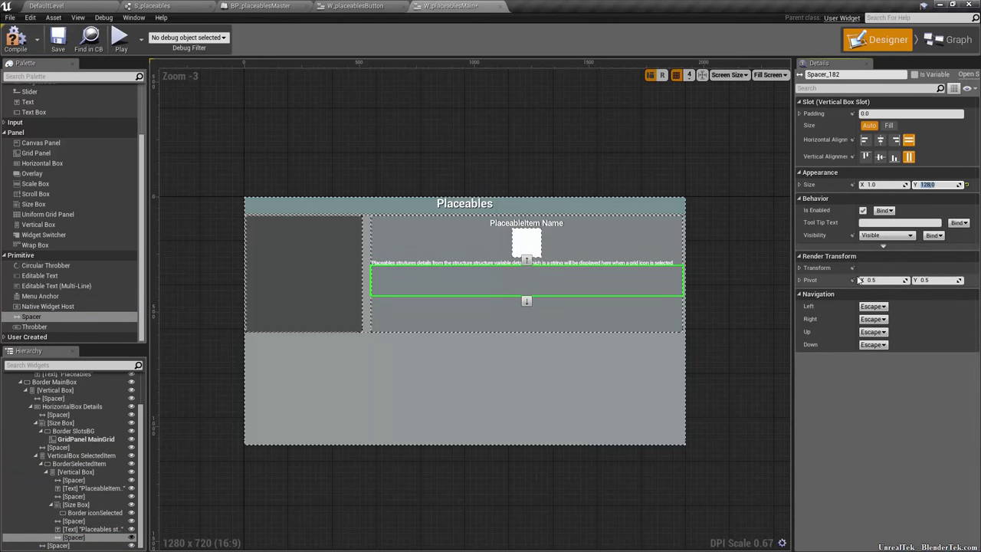
Add a Size Box at the end of the Vertical Box inside BorderSelectedItem, below the 128-high Spacer.
scroll(552, 344, "up", 5)
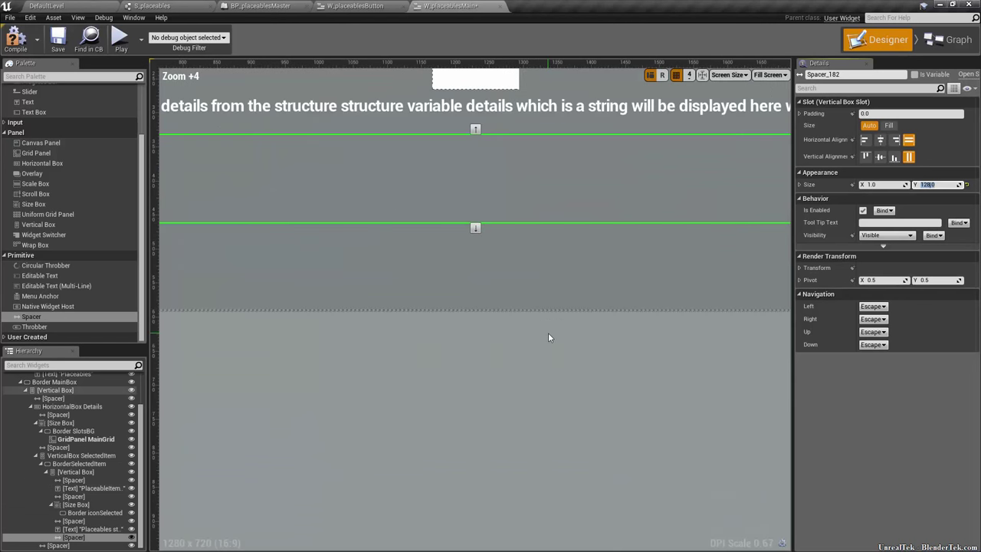
scroll(604, 402, "down", 2)
scroll(571, 391, "up", 1)
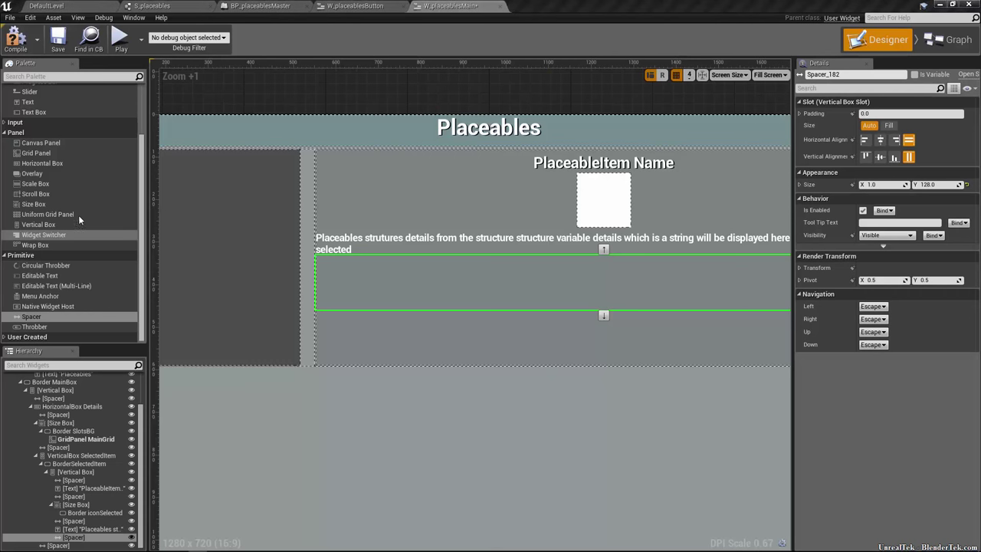
left_click_drag(58, 207, 87, 473)
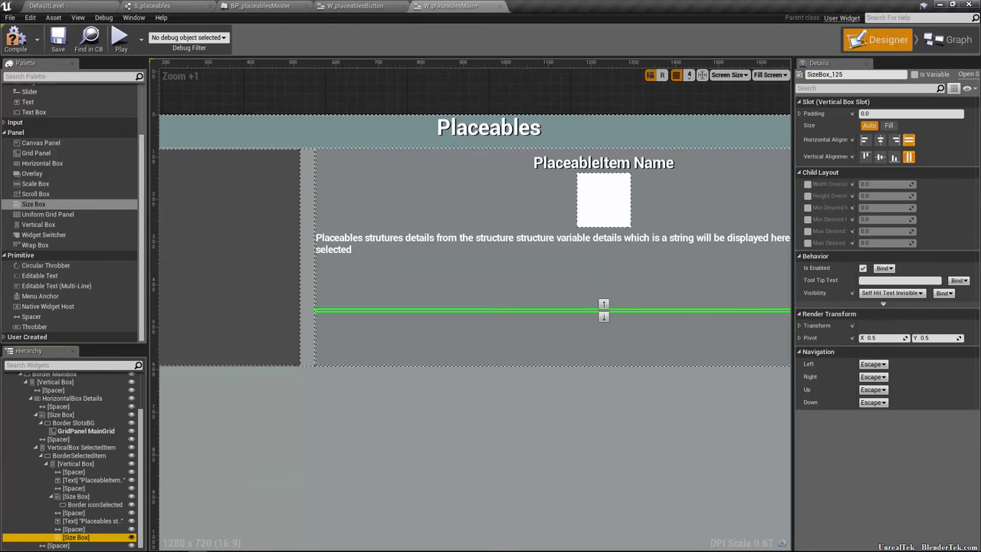
Override the new Size Box's width to 196 and height to 178, and center it horizontally in its slot.
left_click(807, 184)
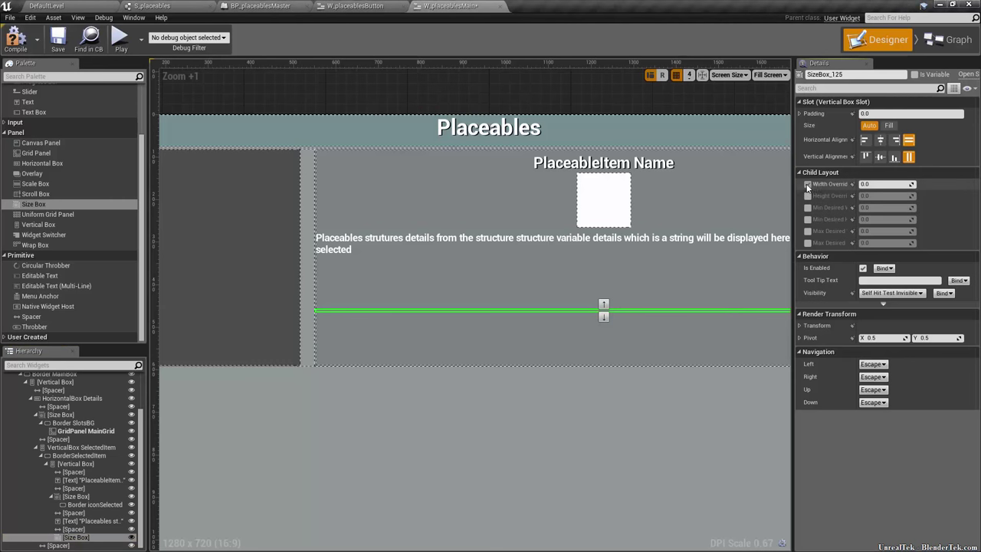
left_click(807, 196)
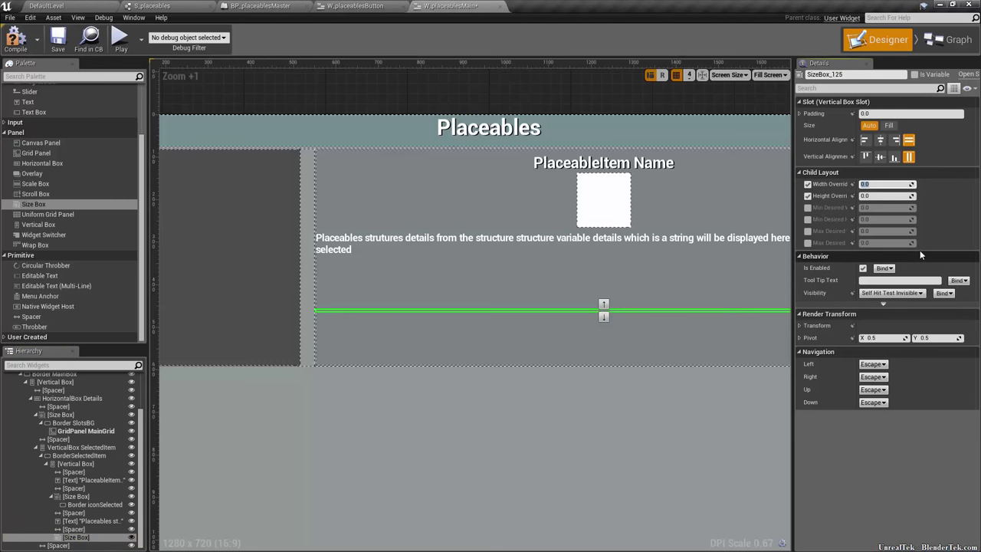
type("196")
key("Return")
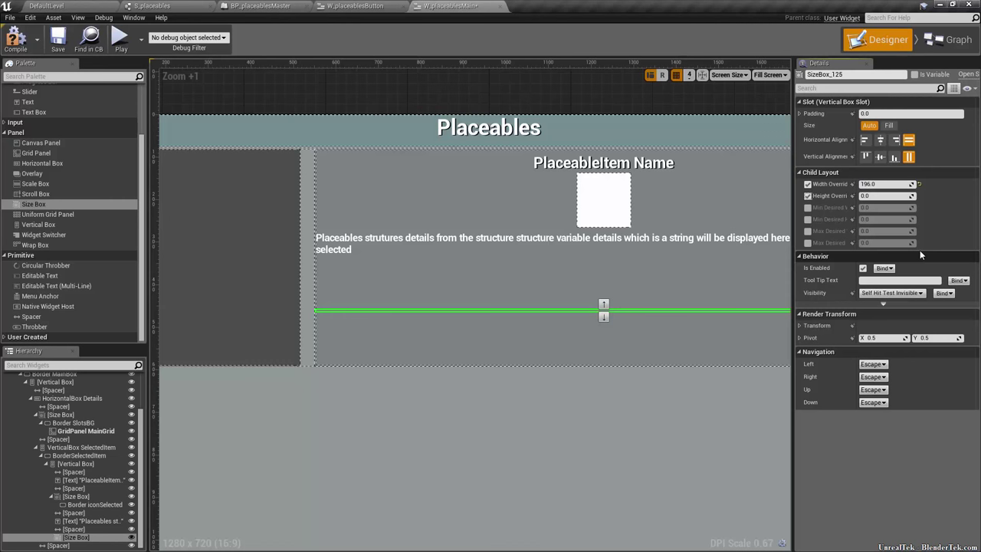
left_click(884, 198)
type("178")
key("Return")
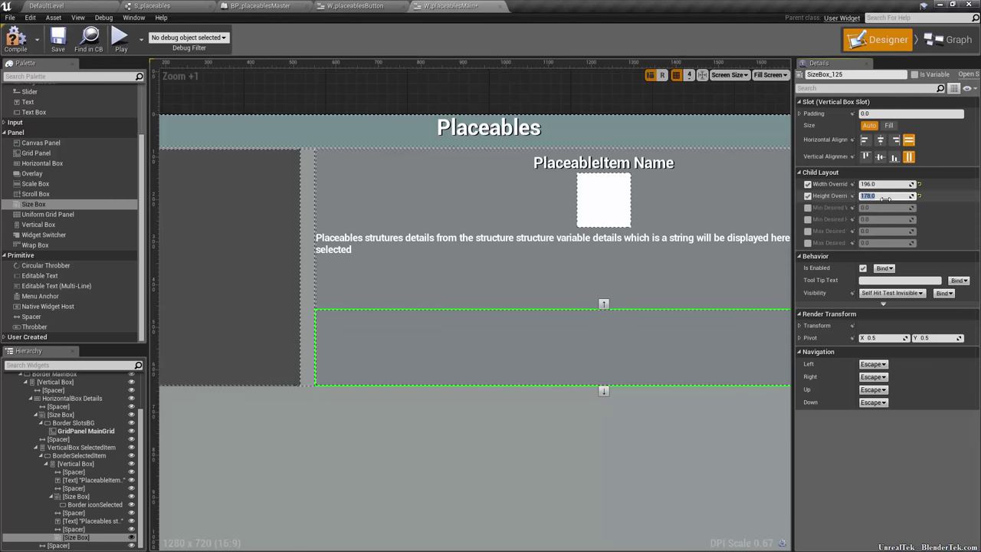
left_click(881, 141)
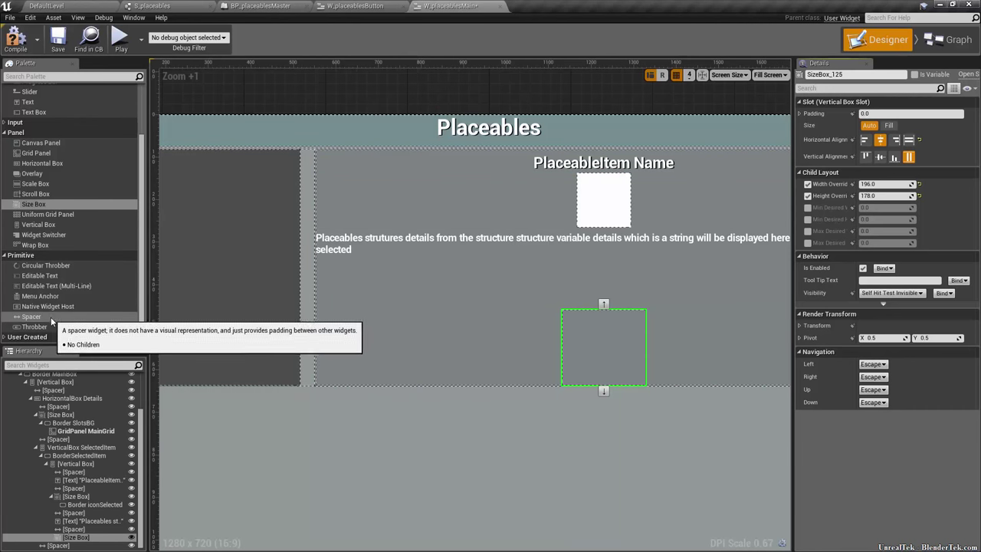
Try adding a Spacer with a vertical size of 64 to VerticalBox SelectedItem, below BorderSelectedItem.
left_click_drag(32, 316, 82, 448)
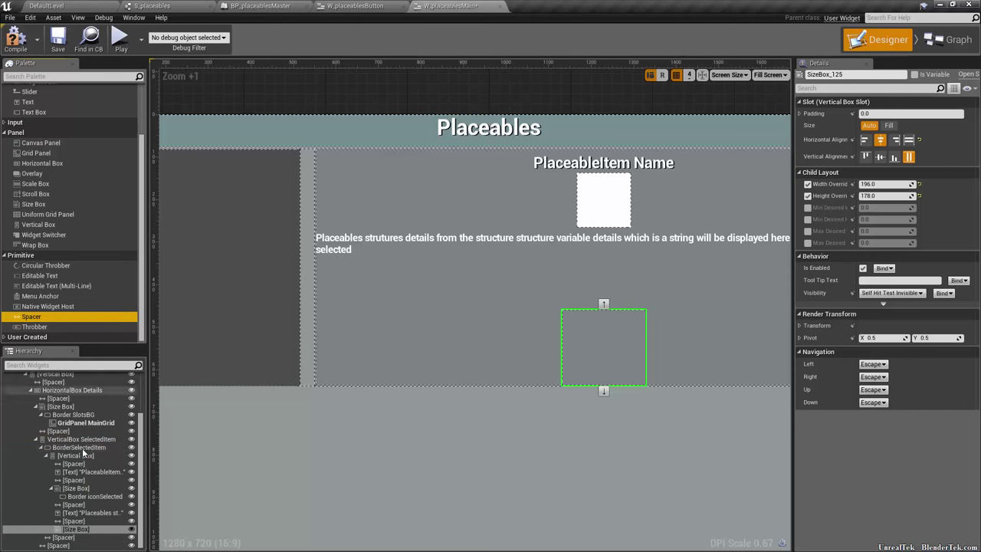
left_click(83, 537)
left_click(953, 185)
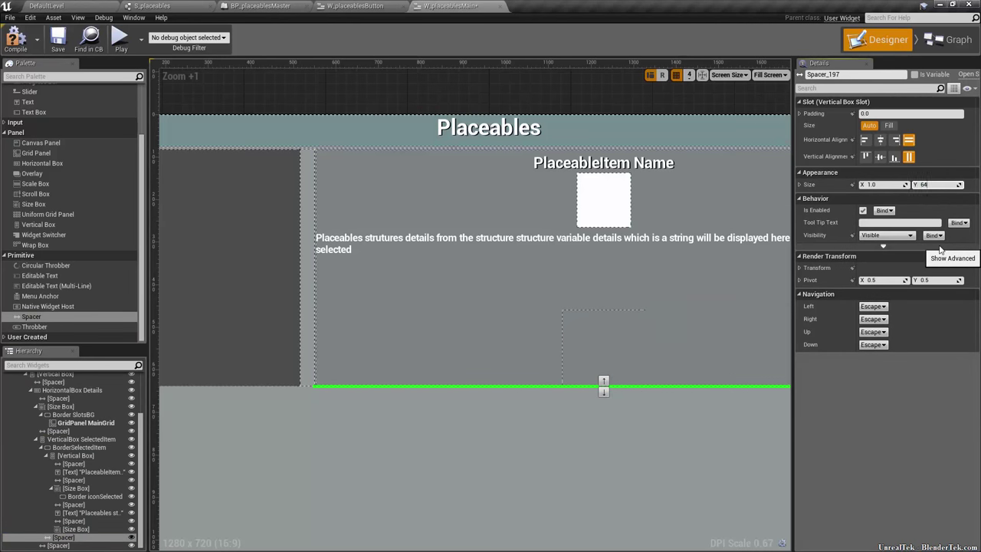
key("Return")
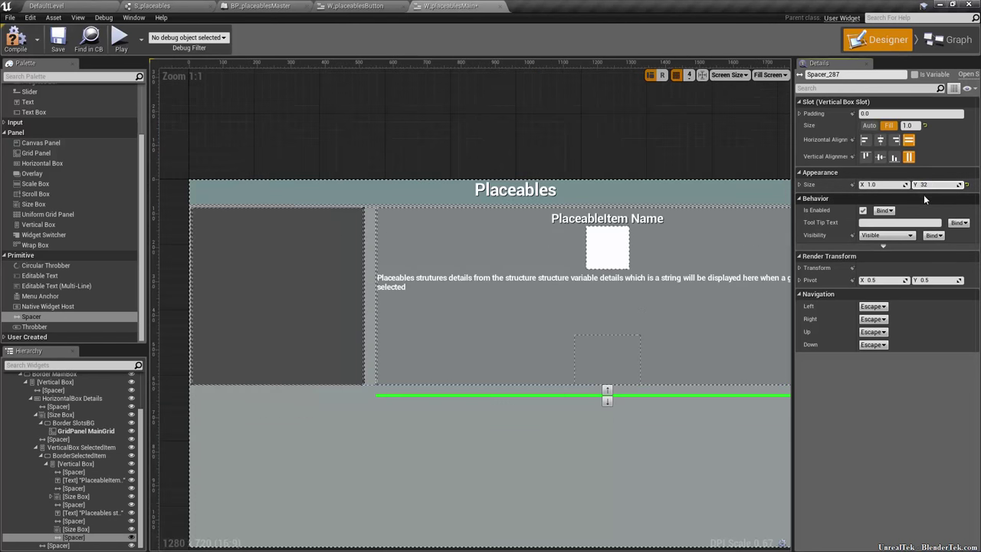
Try a Spacer with vertical size 32 and Auto slot sizing under the lower Size Box, and remove it.
key("Return")
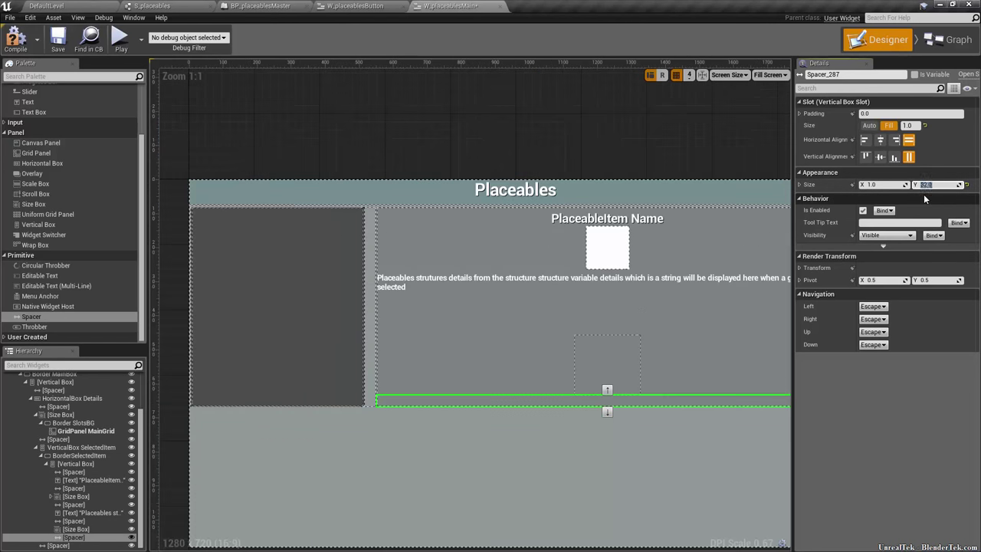
left_click(870, 125)
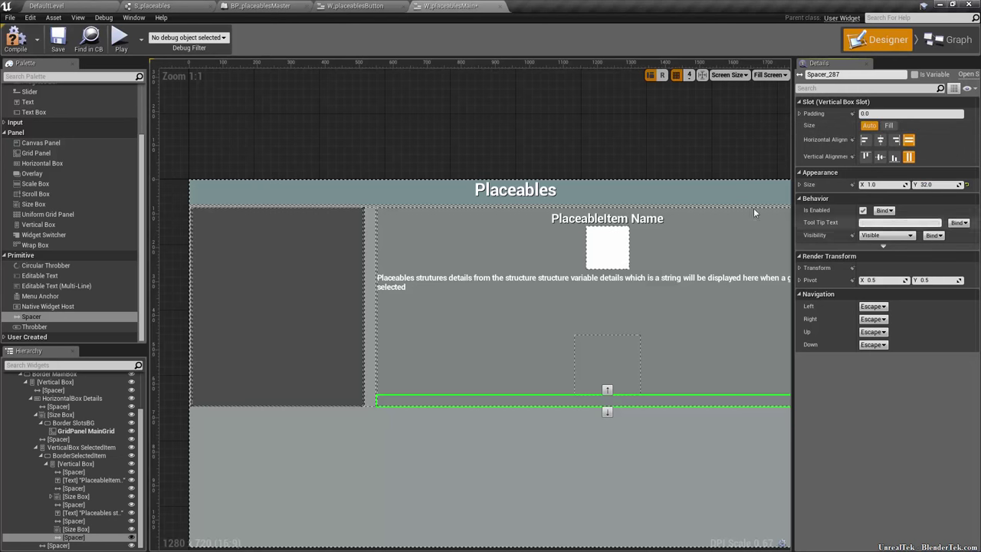
left_click(87, 538)
Place a Border inside the 196 by 178 Size Box at the end of the selected-item panel.
left_click(301, 347)
left_click(479, 353)
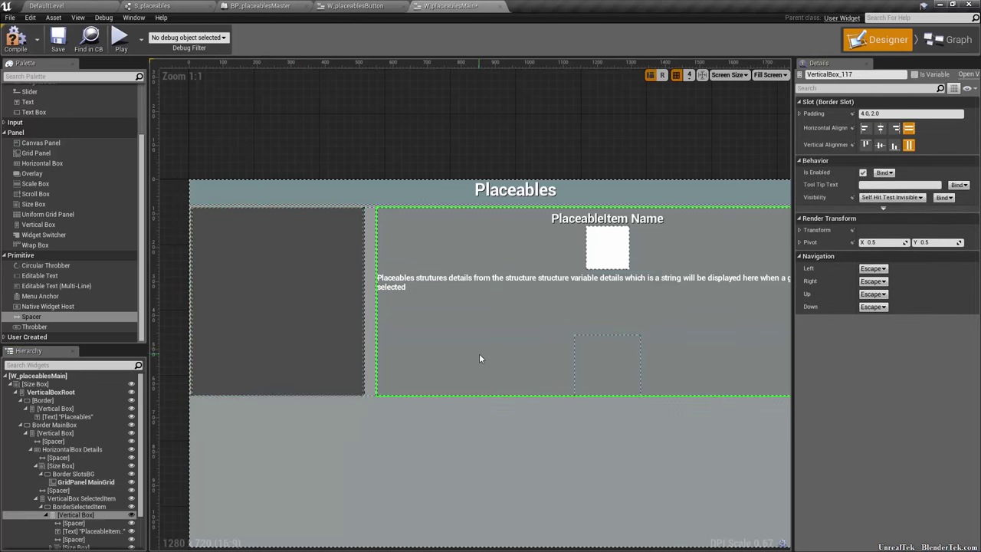
left_click(607, 345)
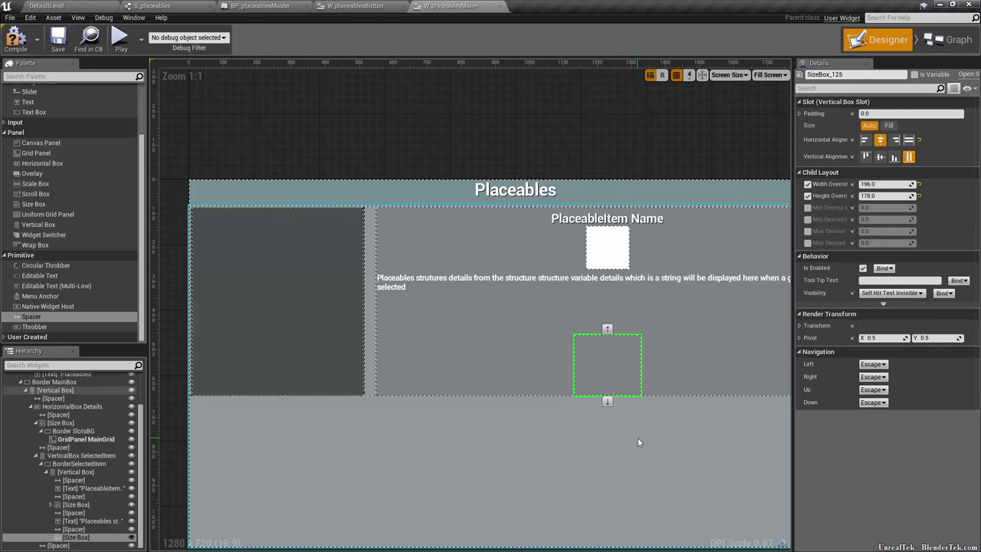
left_click(469, 415)
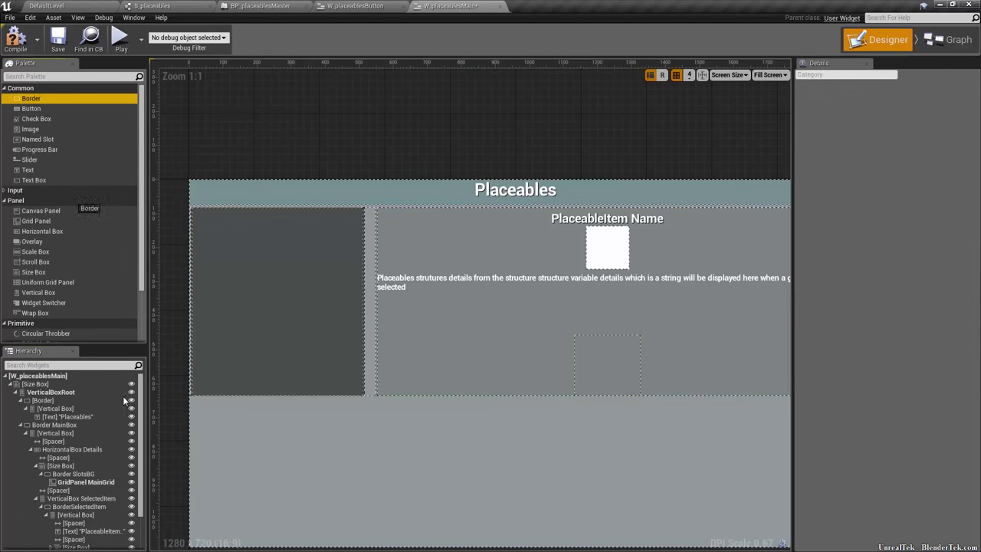
left_click_drag(87, 548, 91, 543)
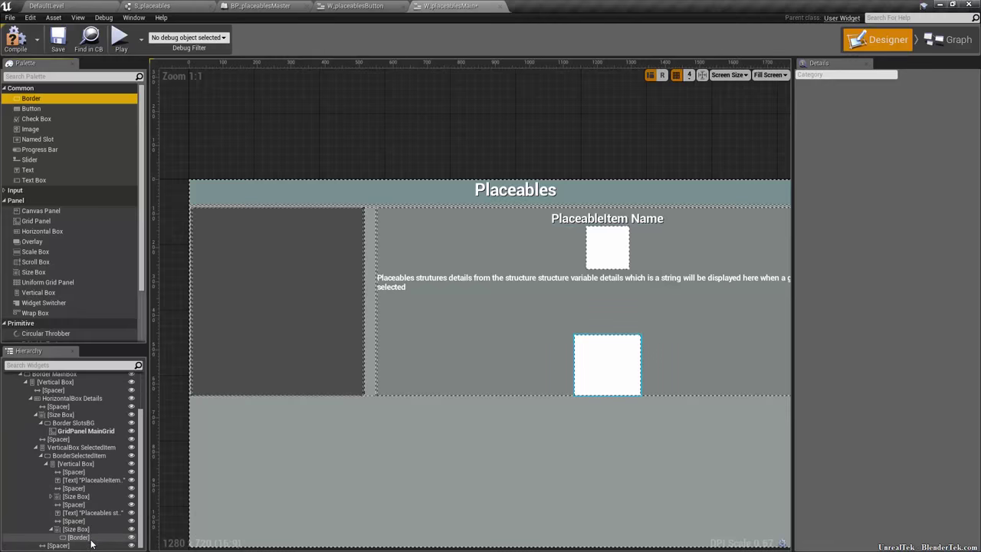
left_click(90, 538)
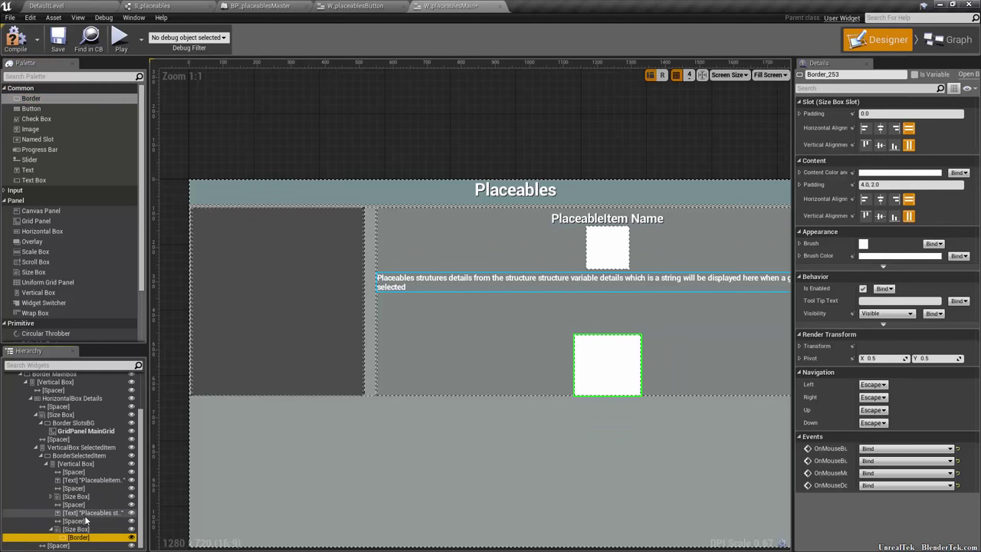
Rename the Size Box holding the new Border as "SizeBox FinalButtons".
left_click(86, 529)
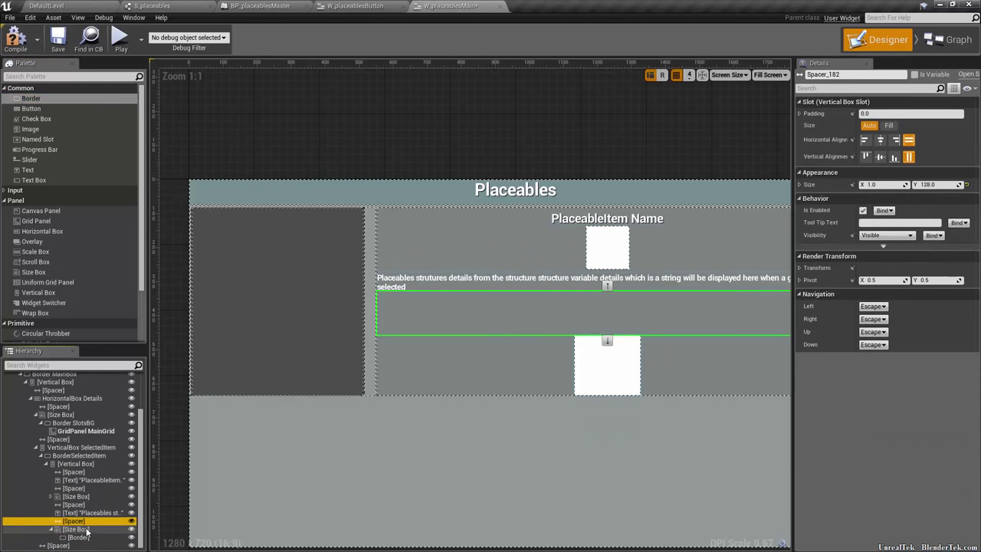
left_click(844, 74)
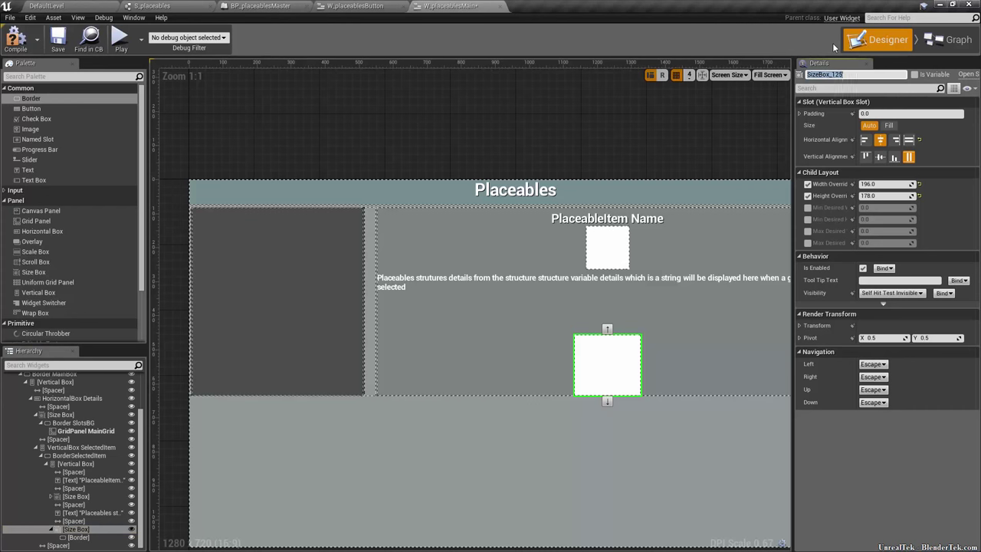
key("BackSpace")
key("BackSpace")
key("BackSpace")
type("FinalButtons")
key("Return")
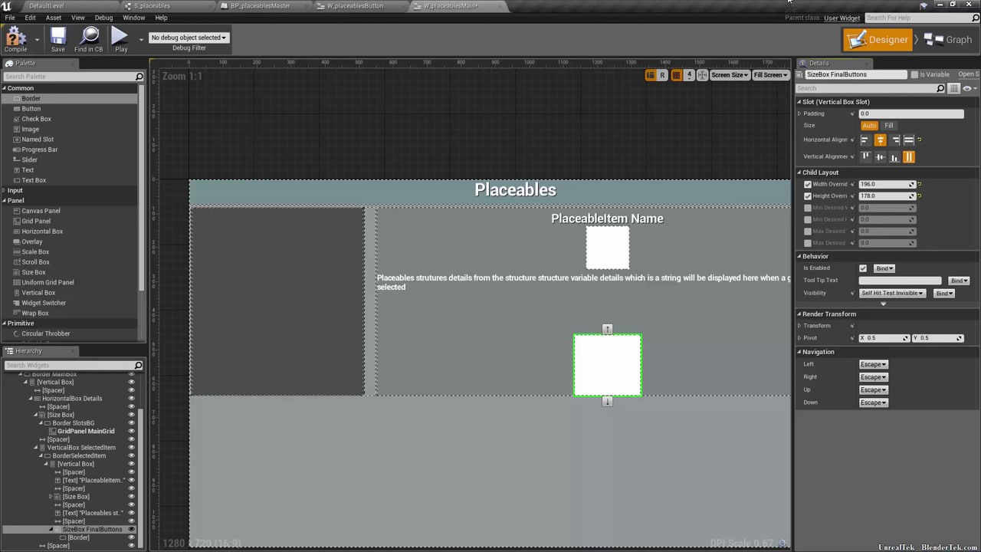
Set the brush color of the Border inside SizeBox FinalButtons to hex 2C4647FF, and lower its saturation to 0.147.
left_click(78, 537)
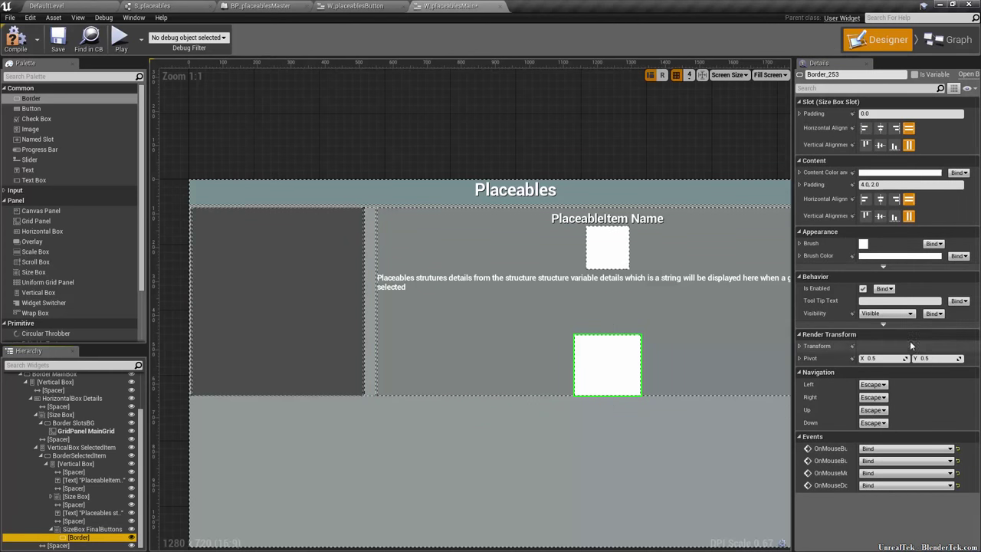
left_click(883, 257)
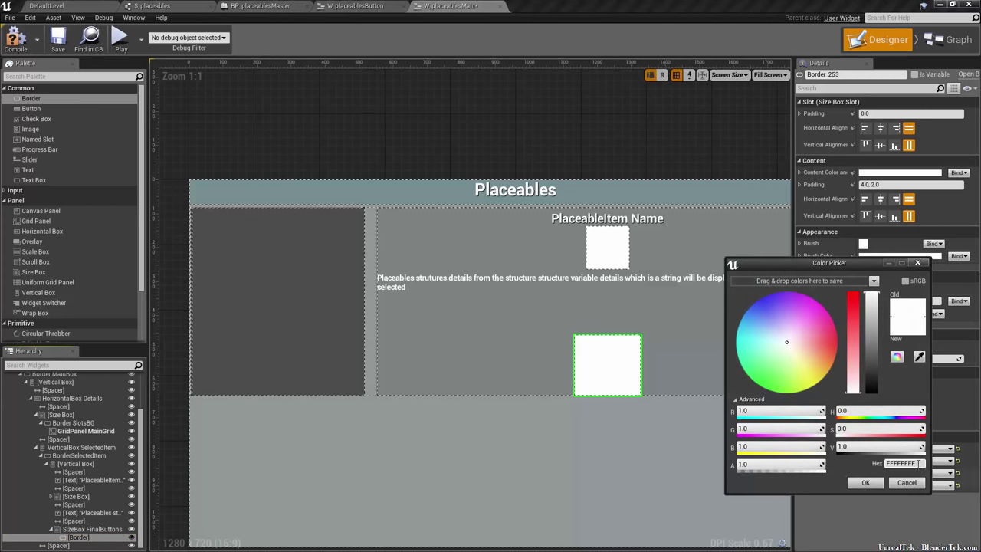
type("2C4647FF")
key("Return")
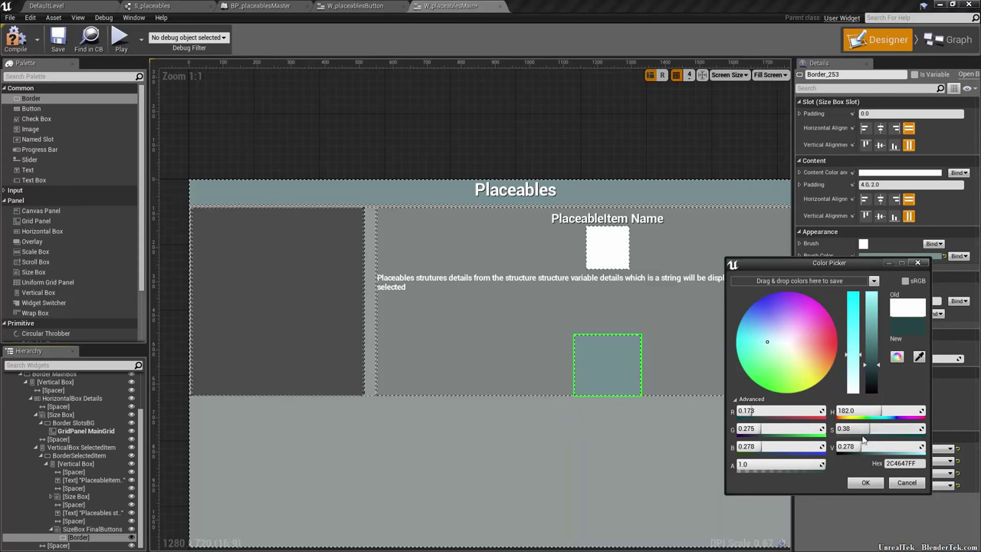
left_click_drag(868, 428, 849, 429)
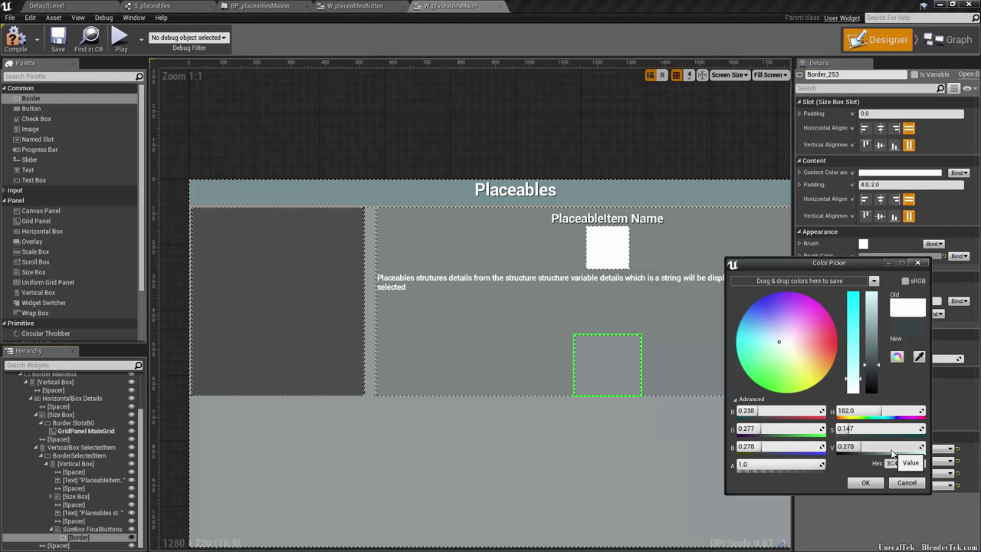
left_click(865, 483)
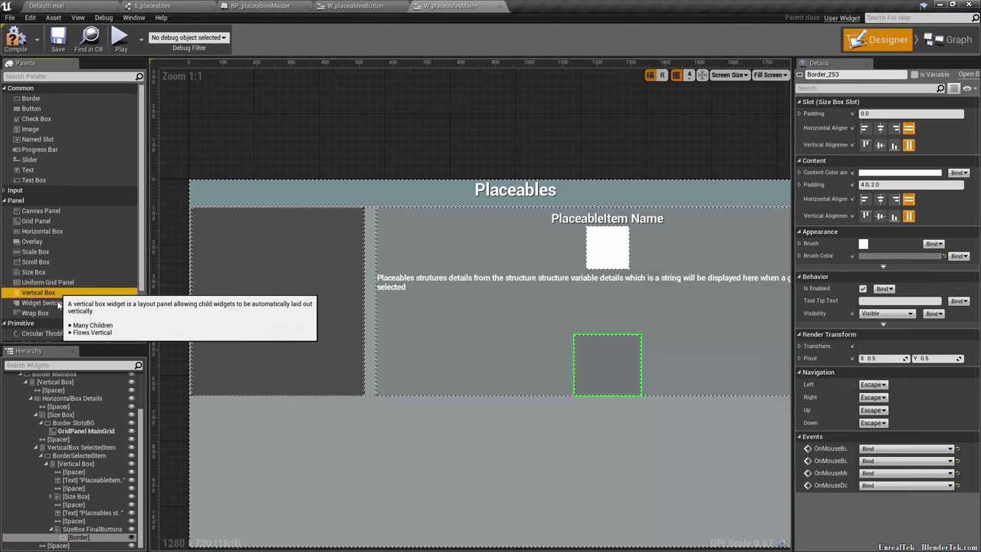
Add a Vertical Box holding two Buttons inside the FinalButtons Border, and set both buttons' slot size to Fill.
left_click_drag(56, 292, 91, 543)
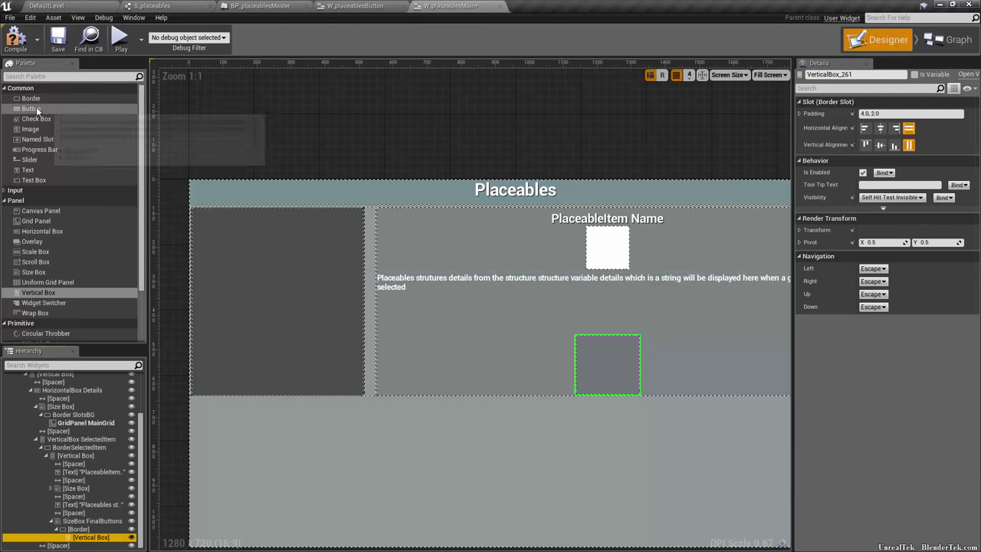
left_click_drag(36, 107, 90, 538)
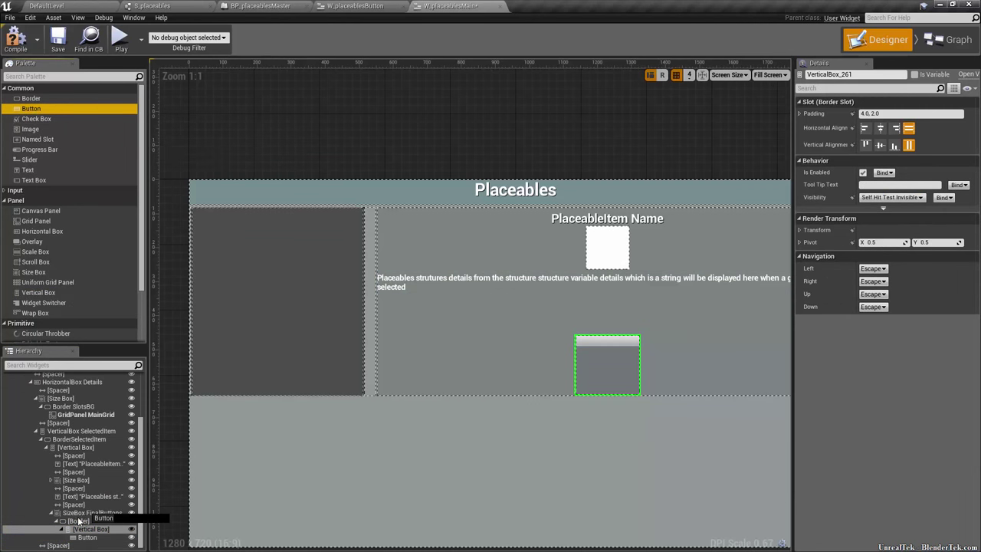
left_click_drag(80, 534, 90, 537)
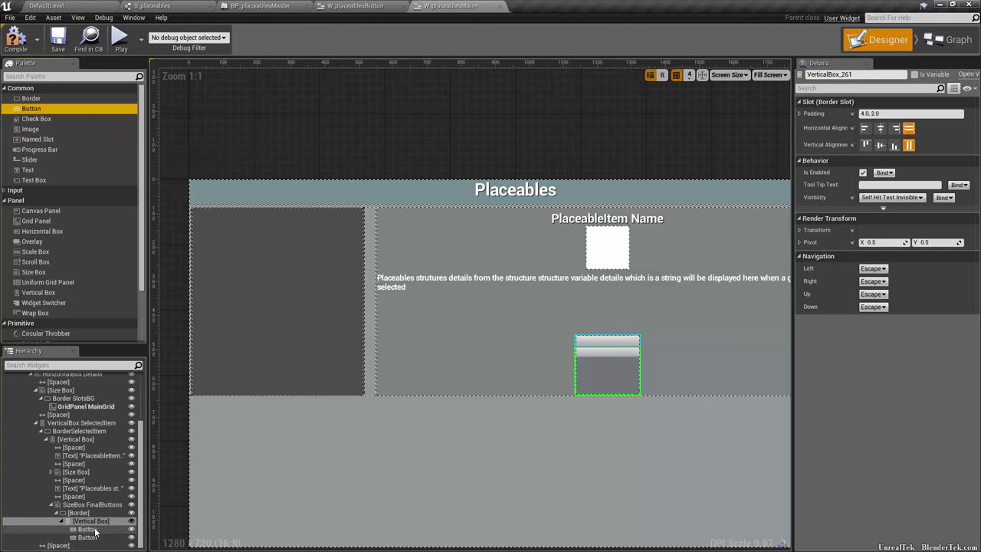
left_click(90, 537, "ctrl")
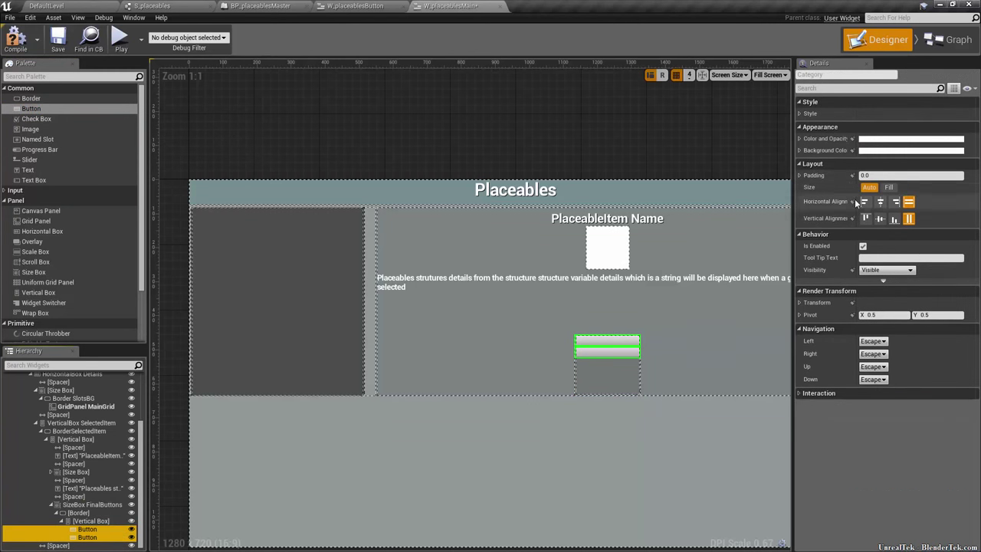
left_click(889, 187)
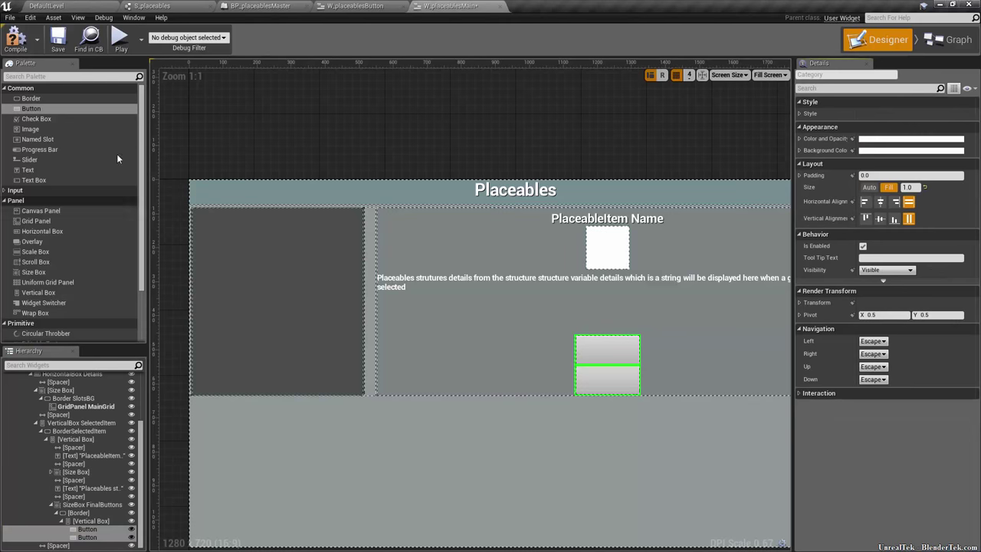
Add a Text to the upper button, and undo the second Text tried in the lower button.
left_click_drag(52, 169, 607, 351)
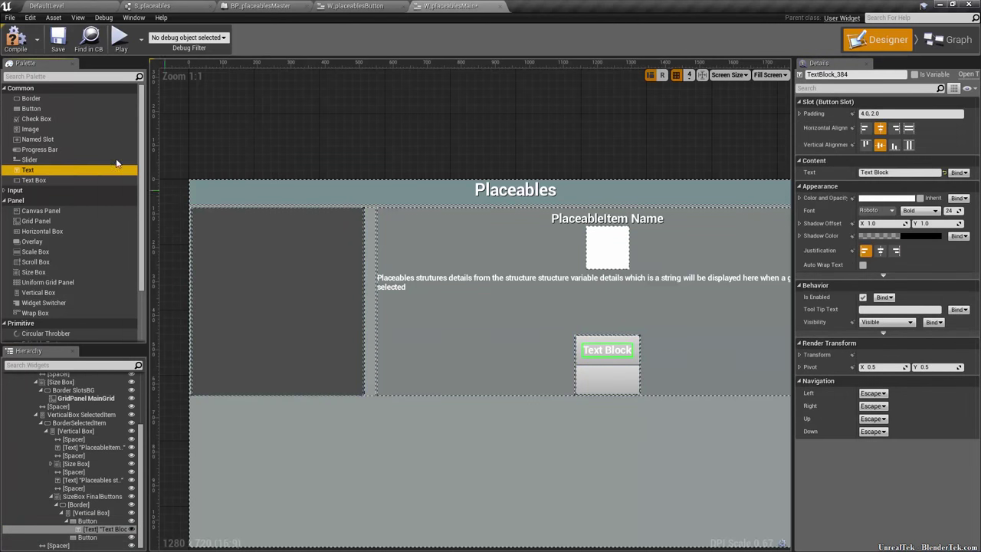
left_click_drag(48, 172, 613, 388)
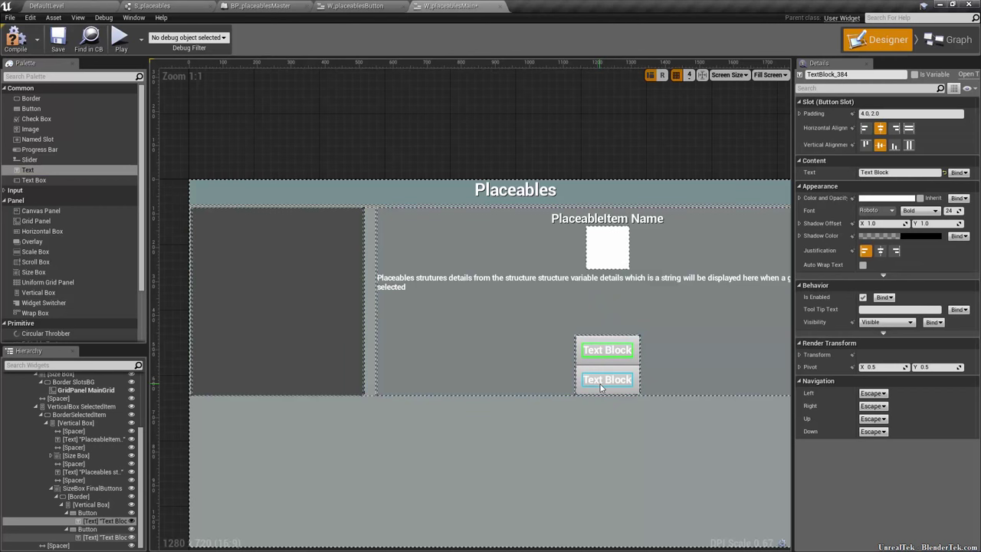
key("ctrl+z")
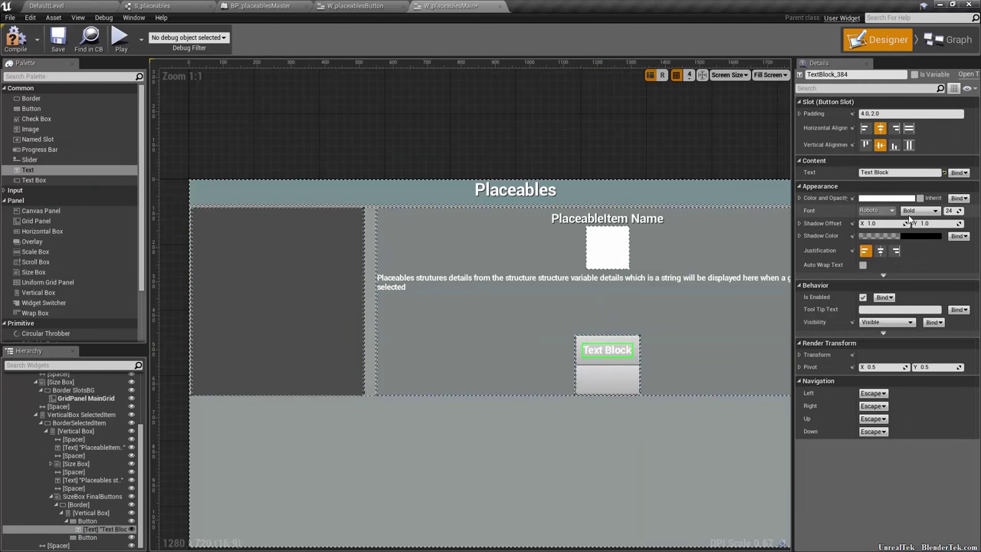
Make the upper button's text read "Place" with a font size of 38.
left_click(949, 210)
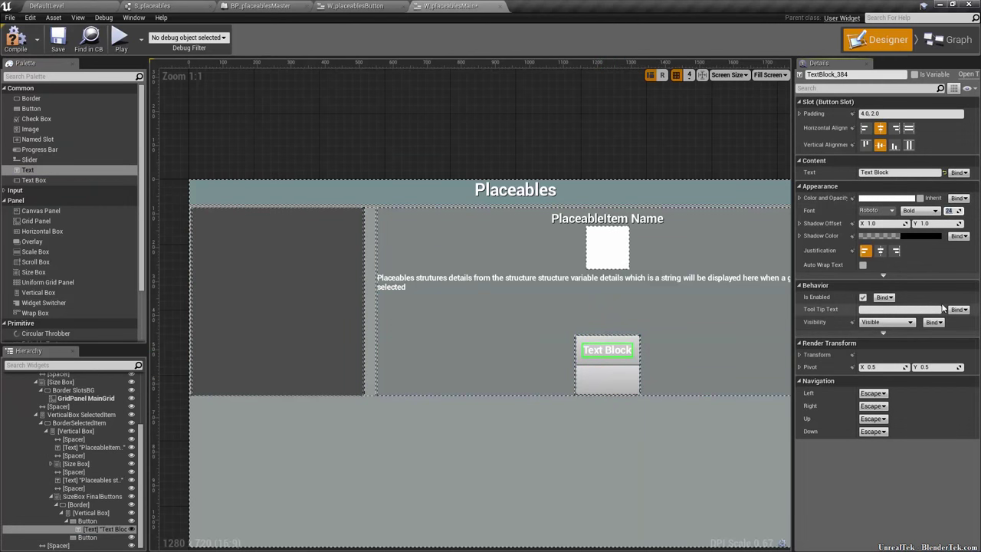
type("36")
key("Return")
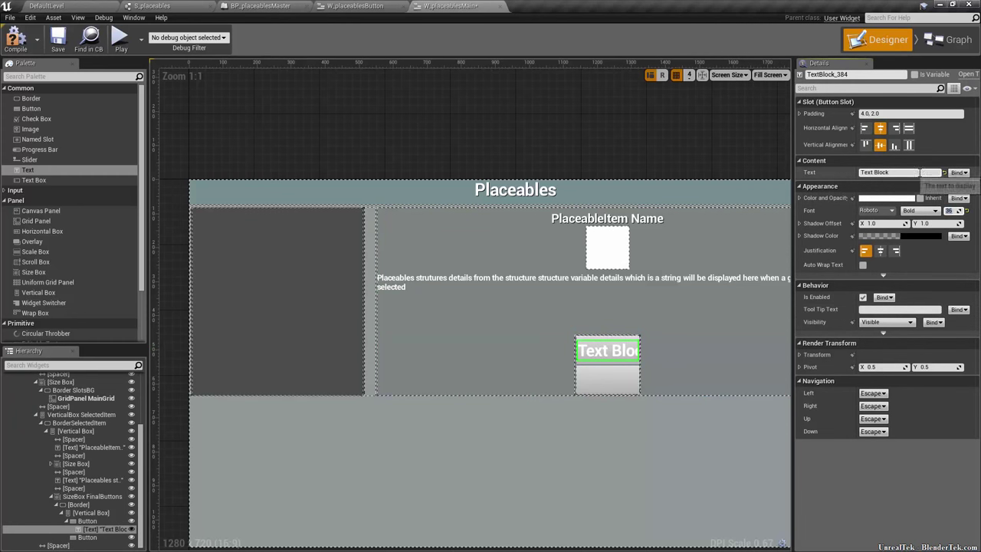
left_click(889, 172)
type("Pla")
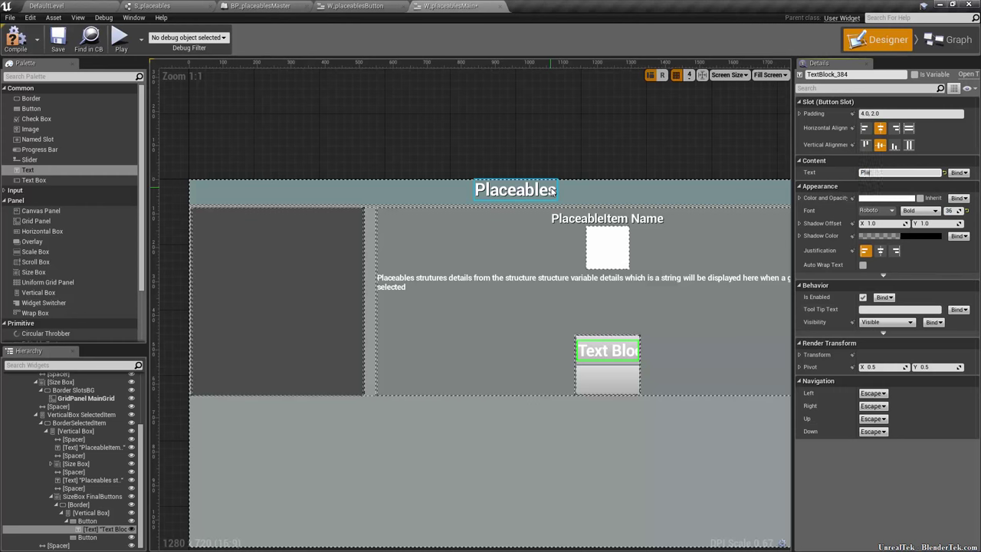
type("ce")
key("Return")
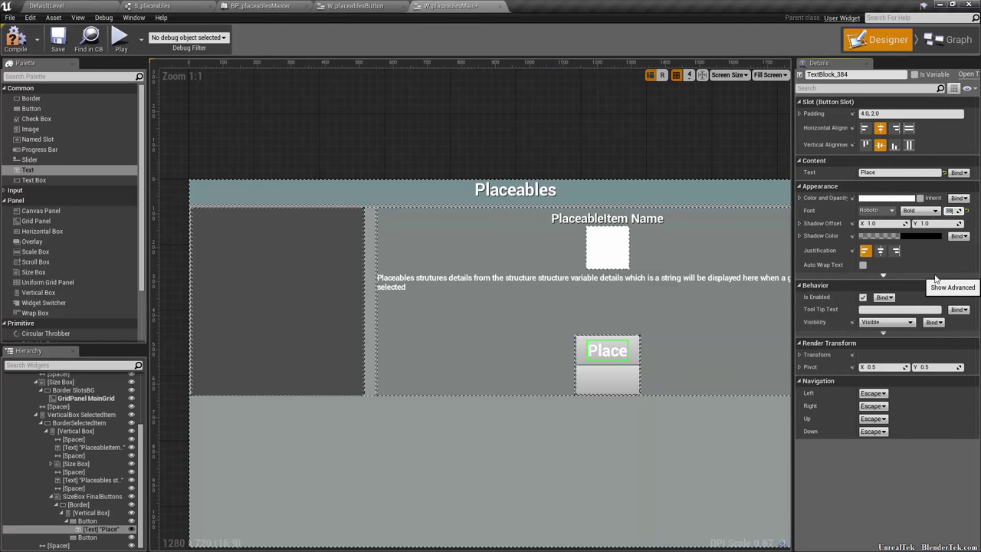
Raise the Place text's shadow alpha to 1.0 and set the text color to black.
left_click(877, 237)
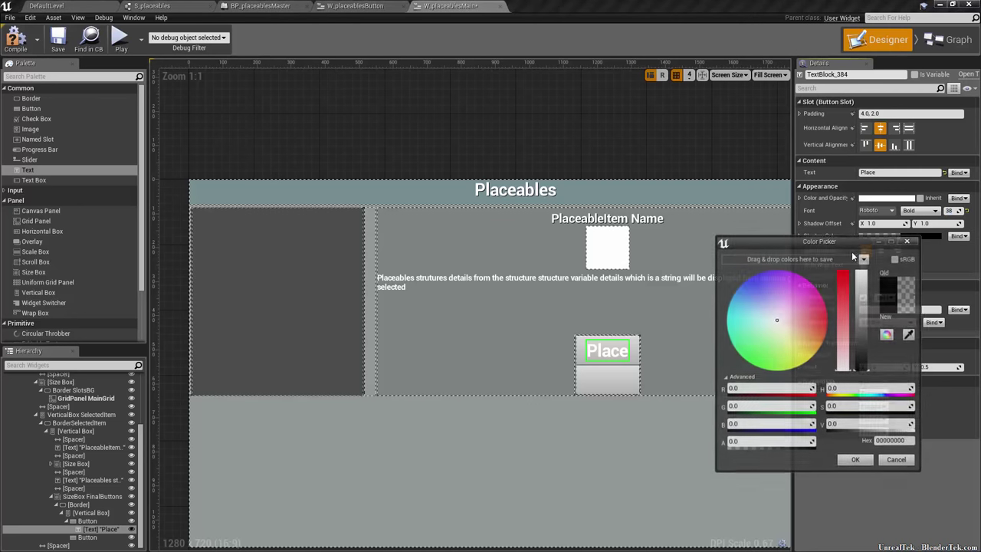
mouse_move(751, 447)
left_mouse_down()
mouse_move(774, 448)
mouse_move(754, 446)
left_mouse_up()
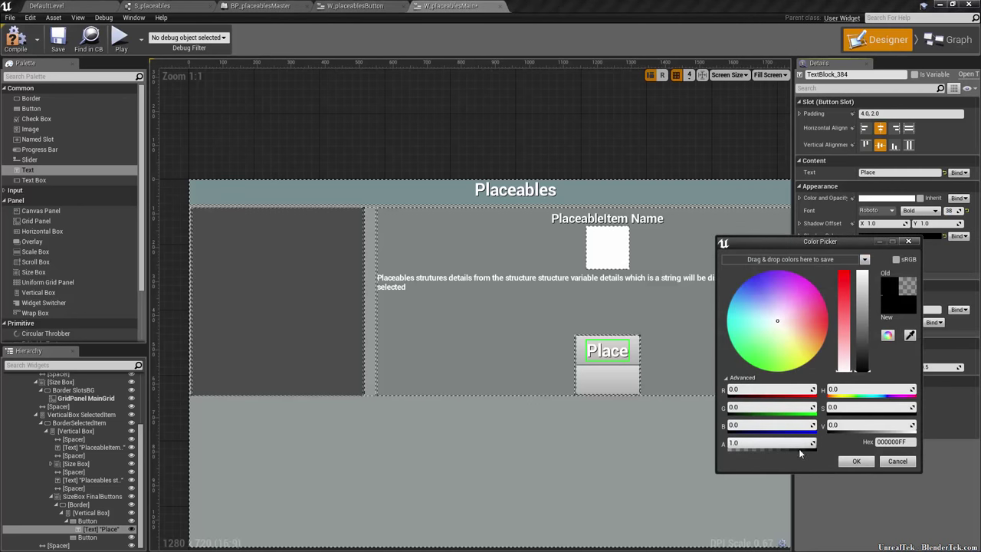
left_click(856, 461)
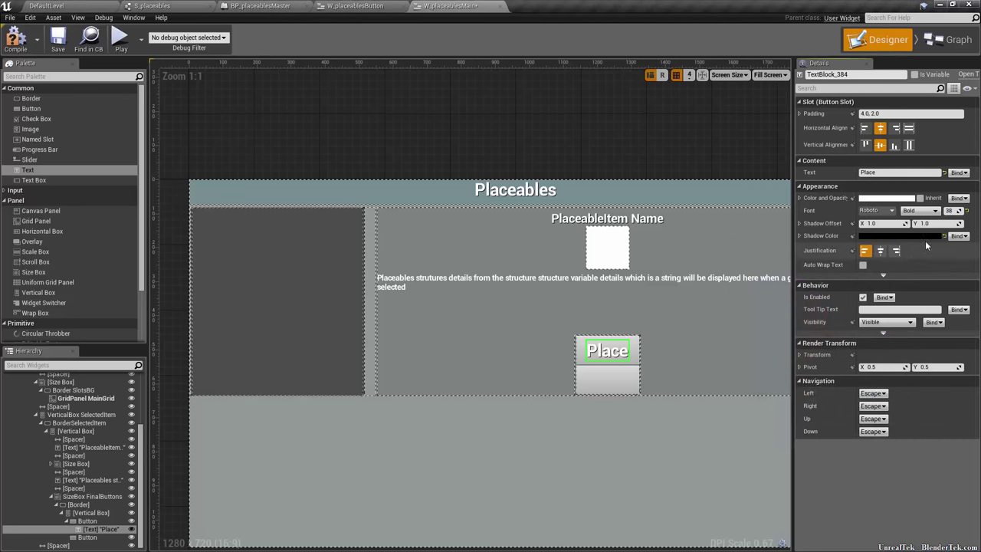
left_click(890, 197)
left_click(879, 265)
left_click_drag(881, 266, 879, 335)
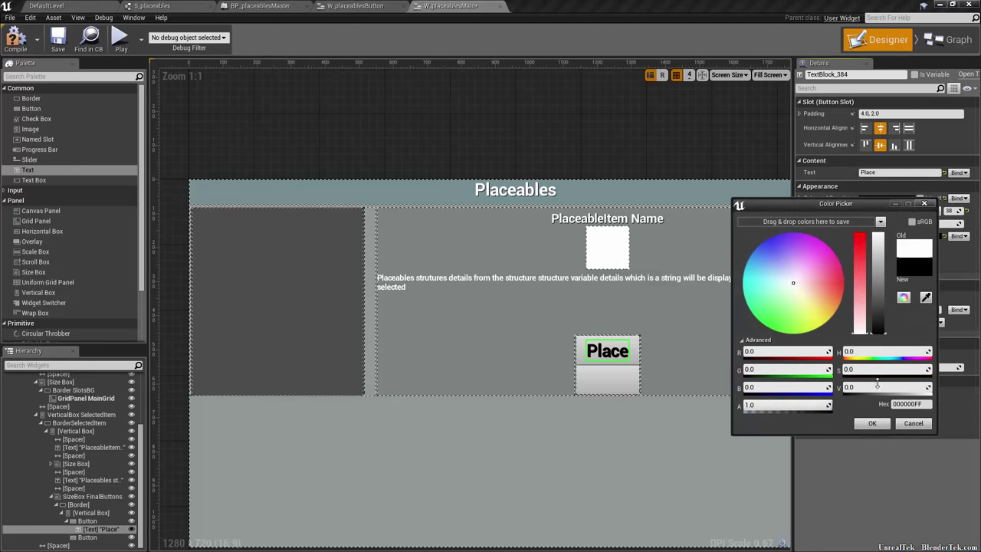
left_click(873, 424)
Change the Place text's shadow color to white and set its shadow offset to X 2.0, Y 2.0.
left_click(876, 240)
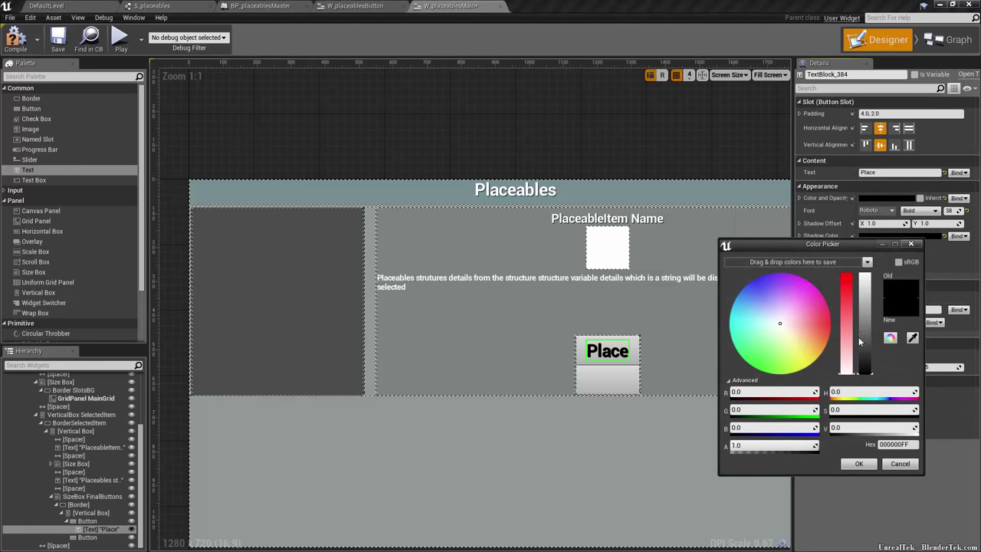
left_click_drag(864, 374, 871, 245)
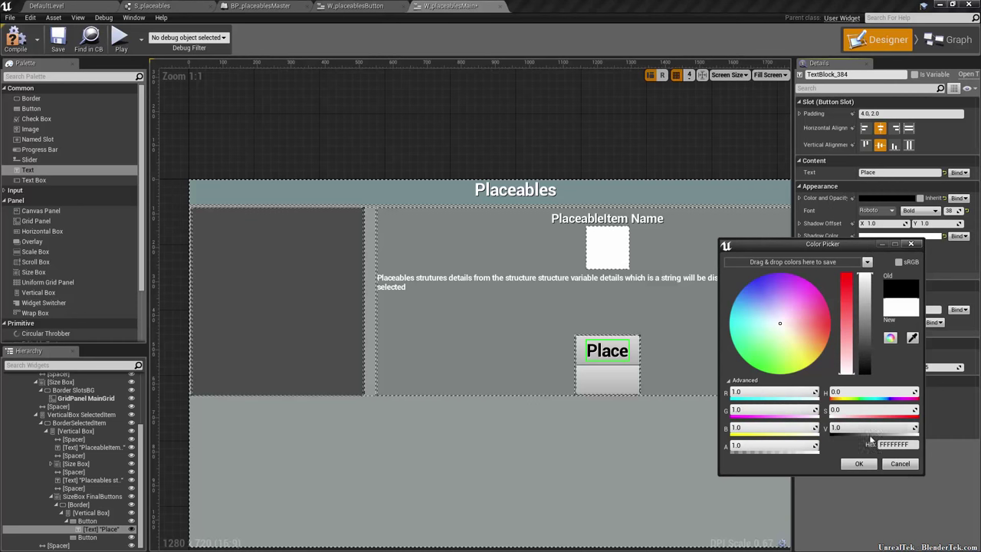
left_click(852, 464)
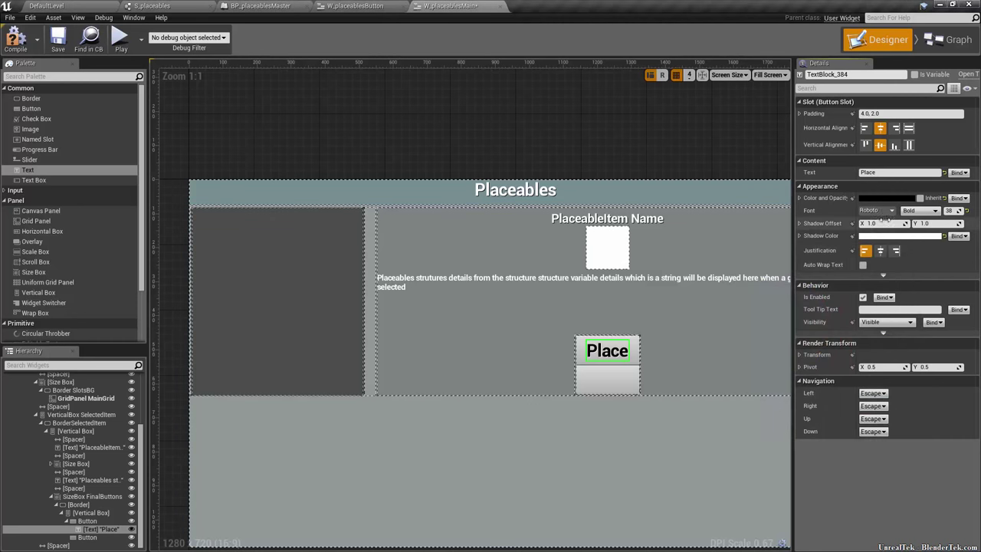
key("Return")
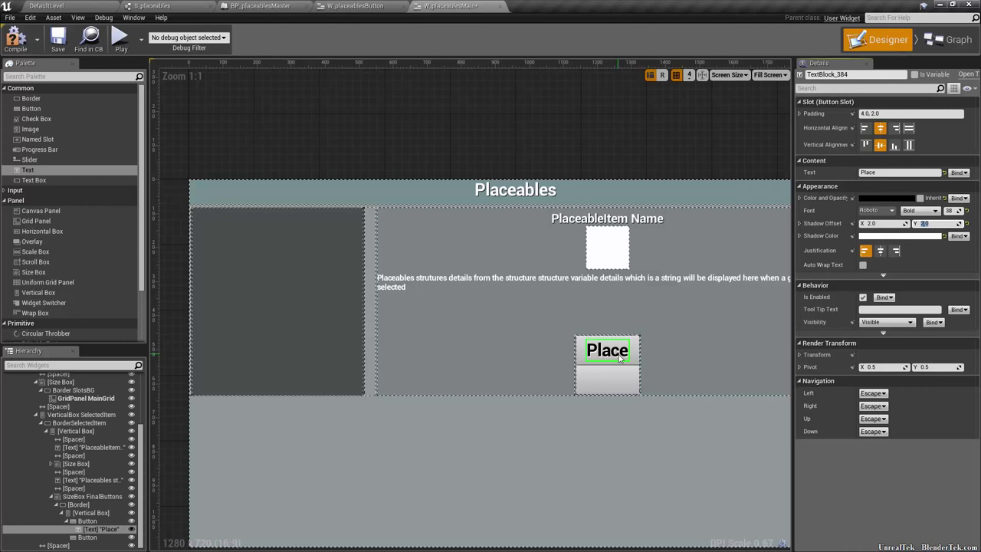
Copy the Place text from the upper button into the lower button.
left_click(88, 537)
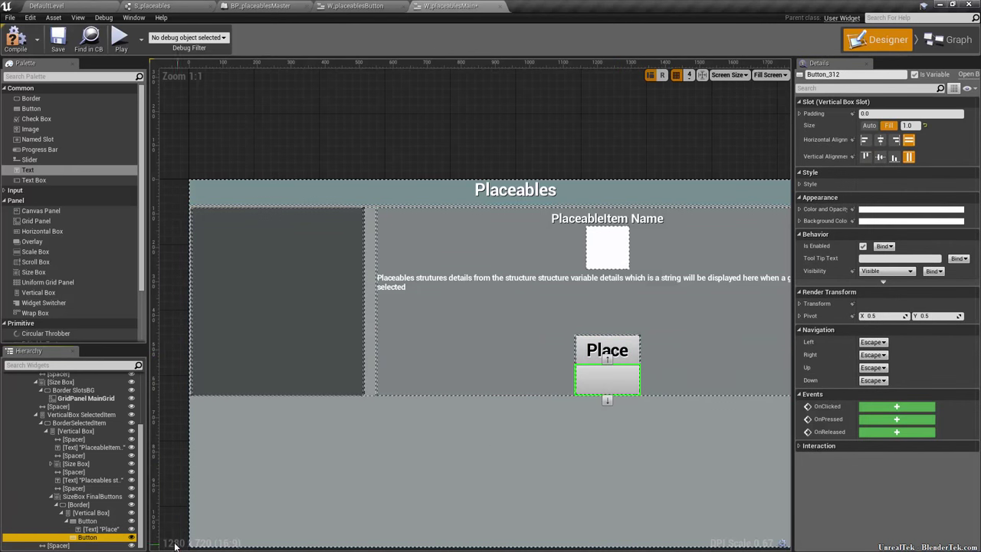
right_click(100, 529)
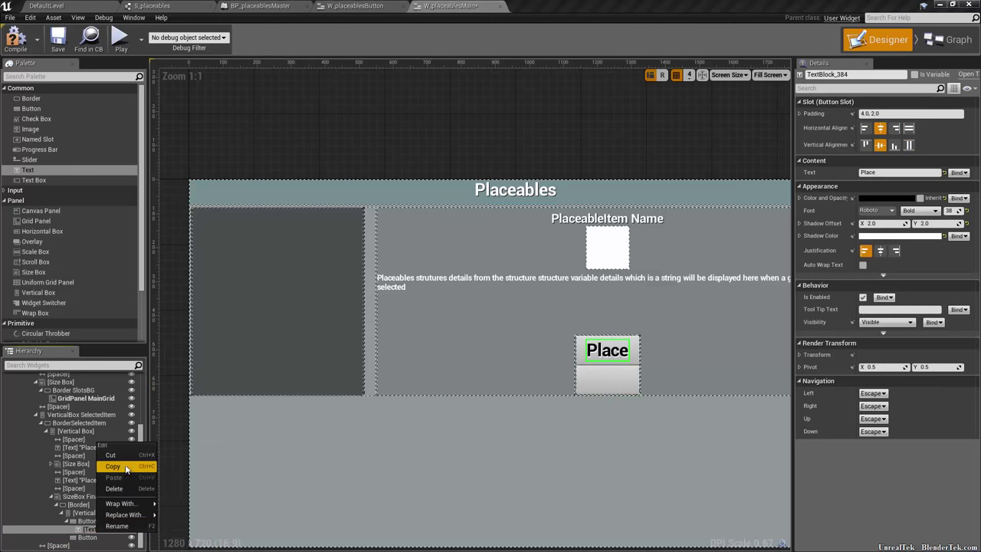
key("Escape")
left_click(95, 537)
right_click(96, 538)
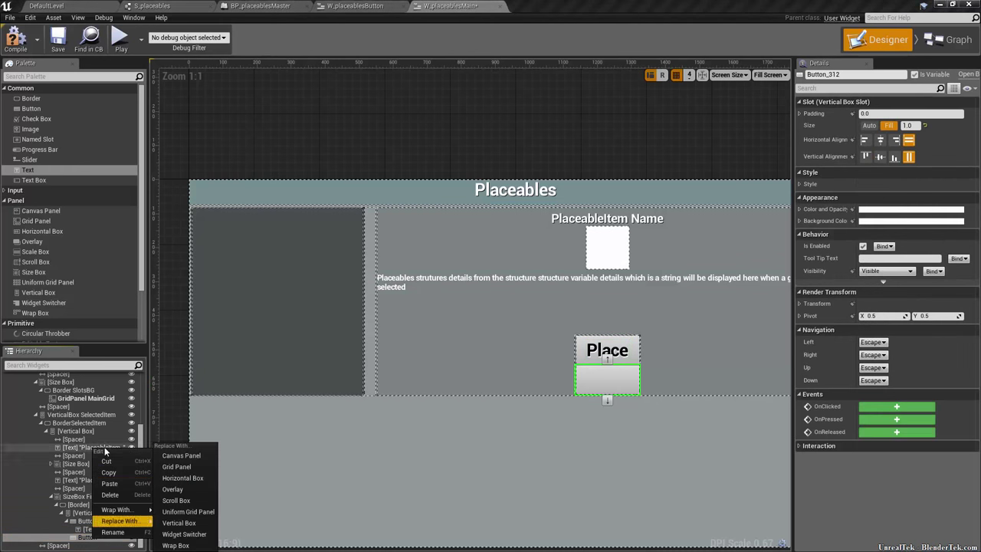
left_click(111, 485)
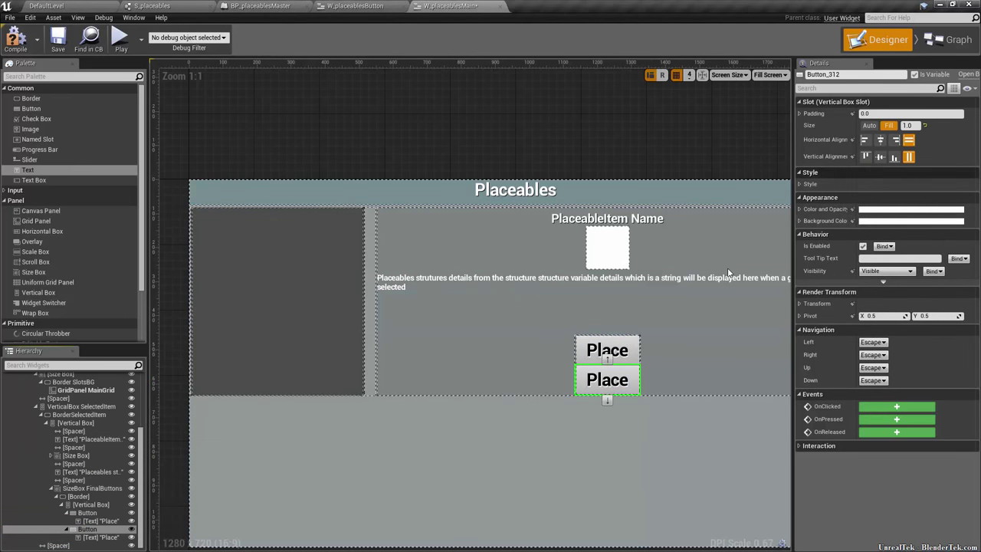
Change the lower button's text to "Cancel" and compile the widget.
left_click(608, 380)
left_click(901, 172)
type("Cancel")
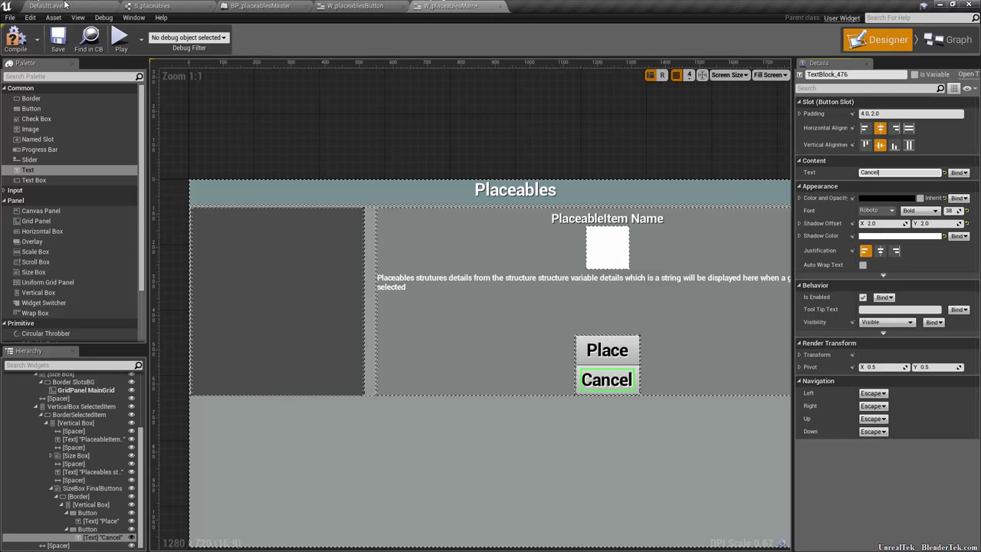
scroll(532, 268, "down", 6)
scroll(560, 230, "up", 5)
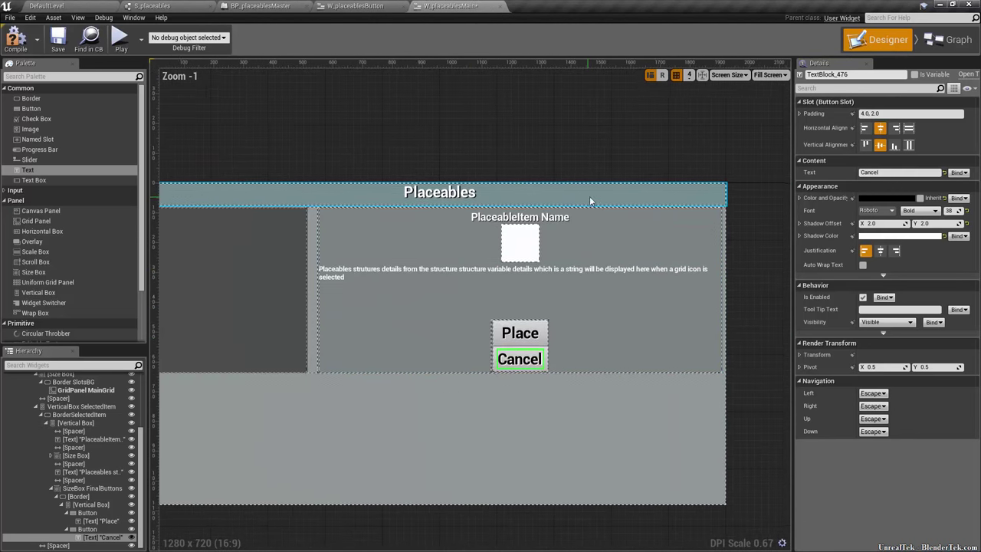
right_click_drag(590, 196, 642, 177)
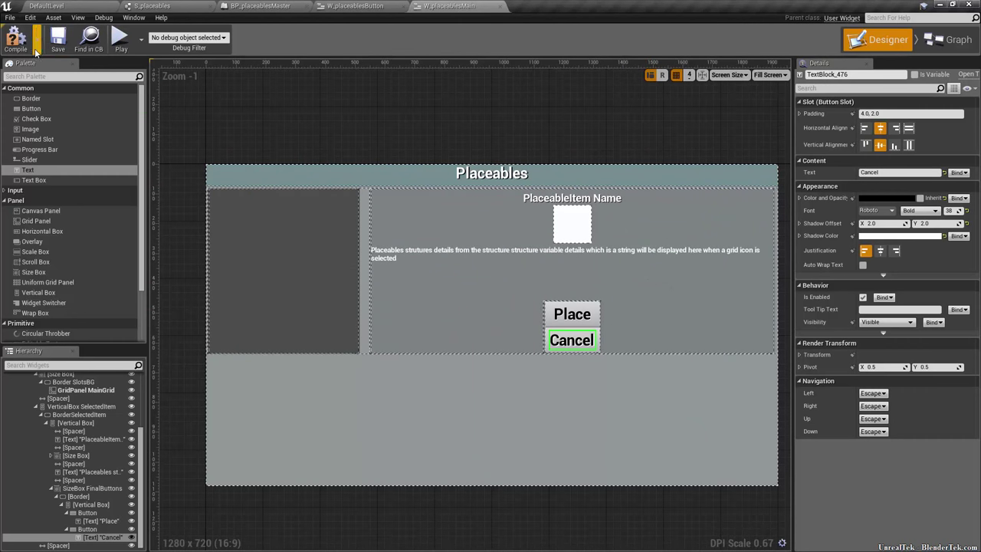
left_click(16, 38)
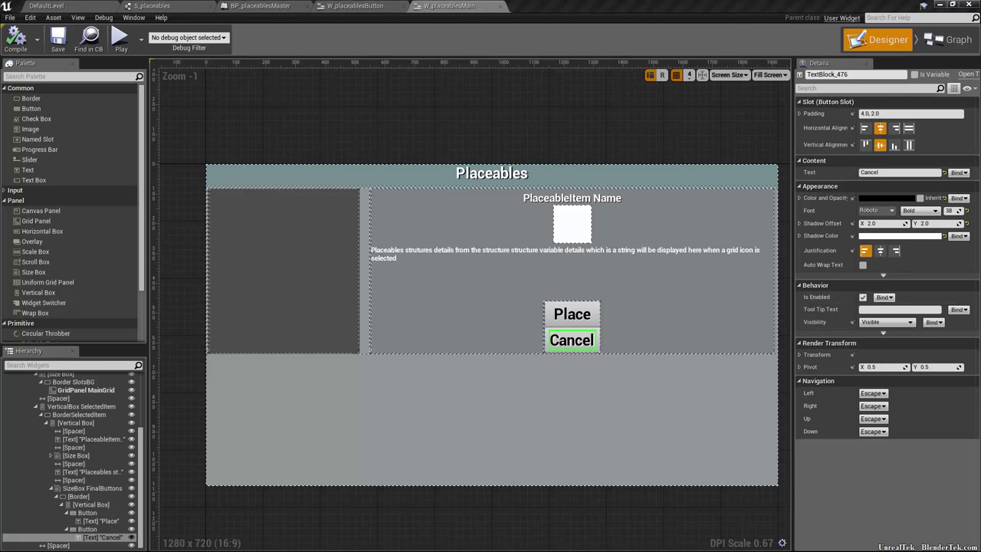
Add three W Placeables Button widgets side by side in the first row of MainGrid, in columns 0, 1 and 2.
scroll(192, 160, "up", 3)
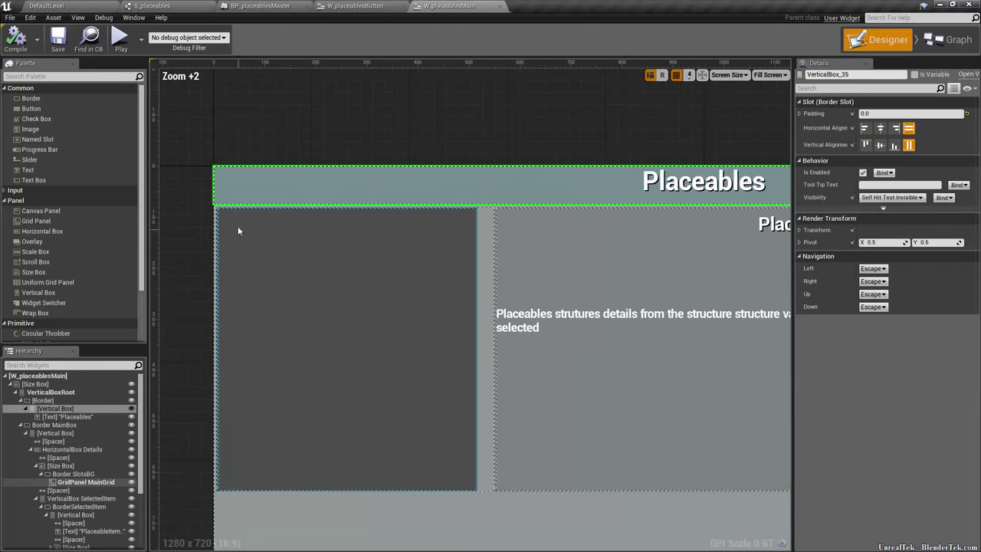
left_click(230, 226)
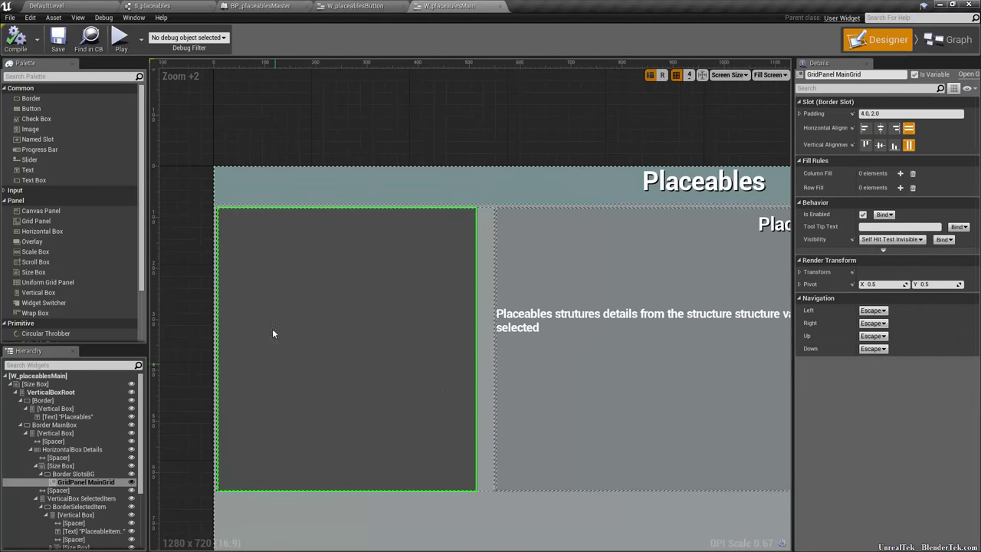
scroll(115, 307, "down", 3)
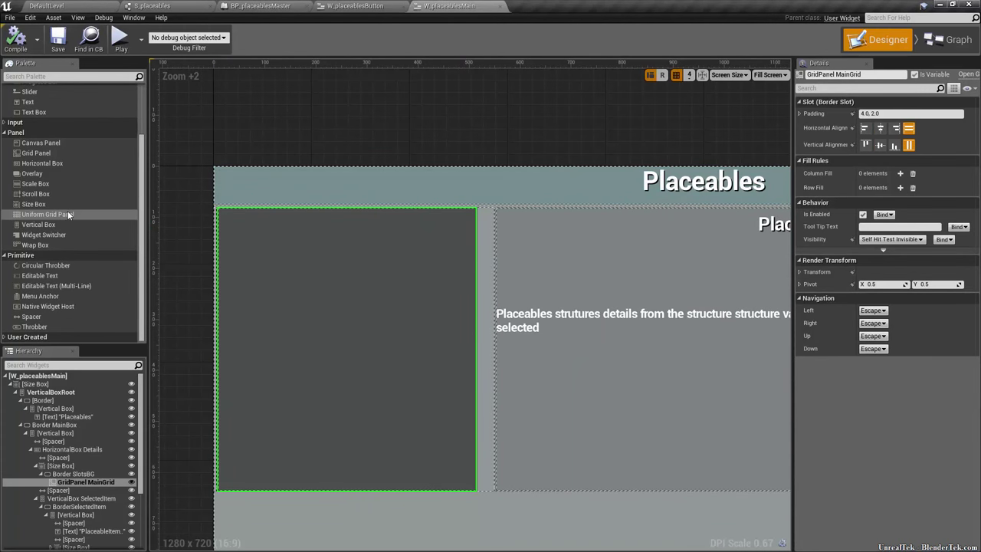
left_click(76, 337)
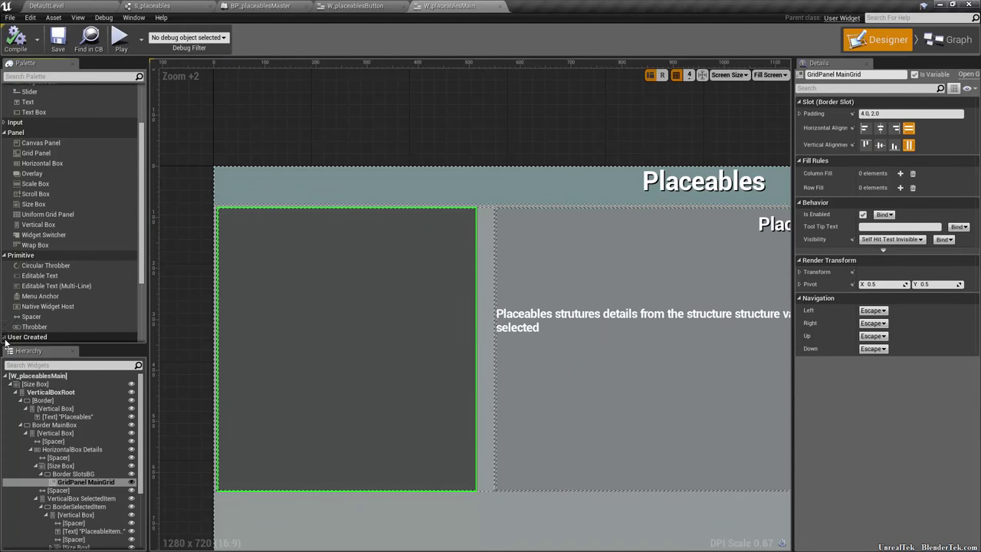
scroll(63, 321, "down", 2)
scroll(80, 325, "down", 2)
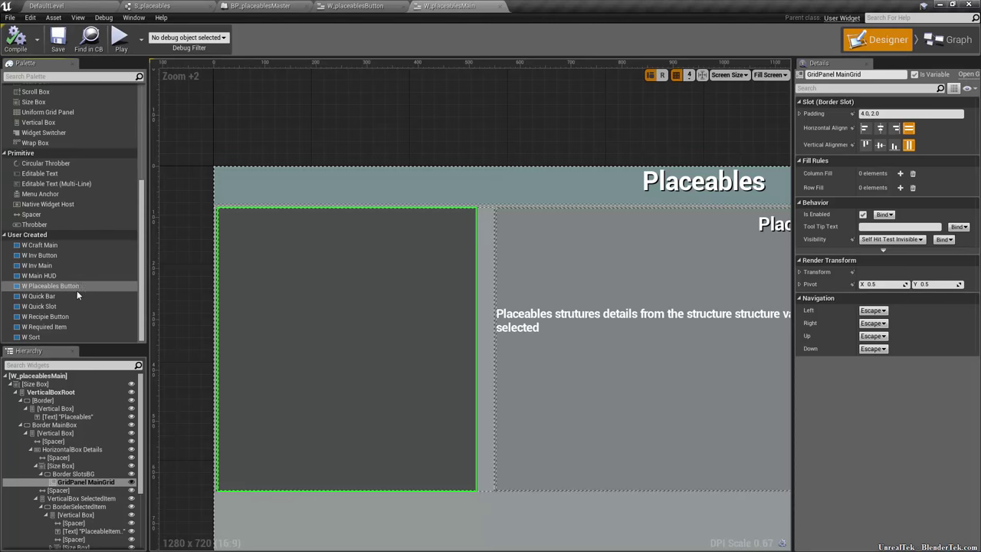
left_click_drag(77, 288, 302, 256)
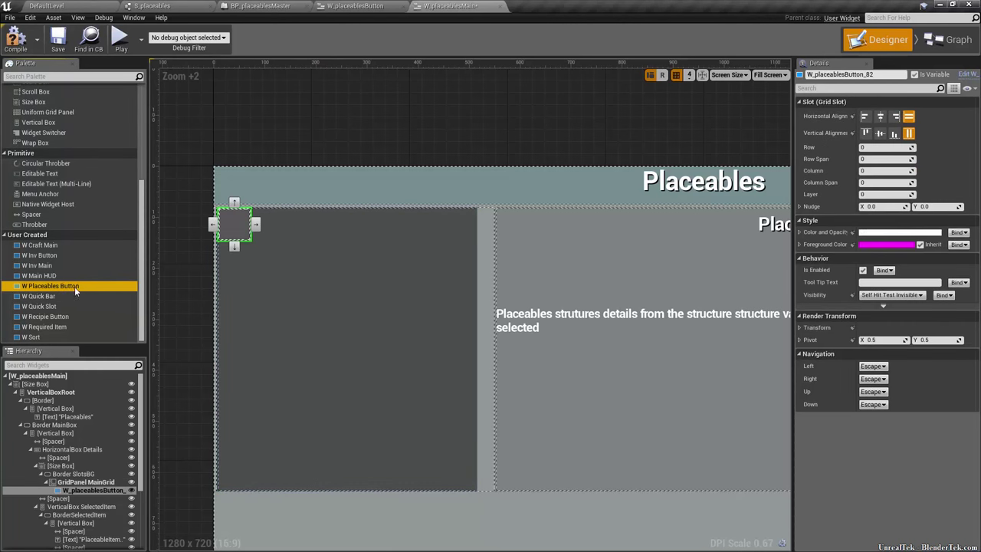
left_click_drag(74, 287, 273, 224)
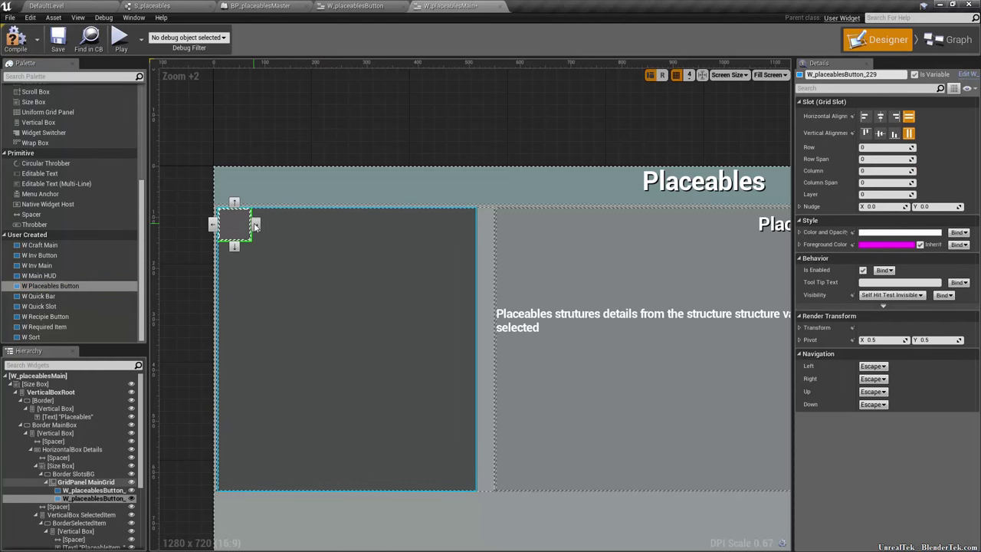
left_click_drag(80, 284, 291, 225)
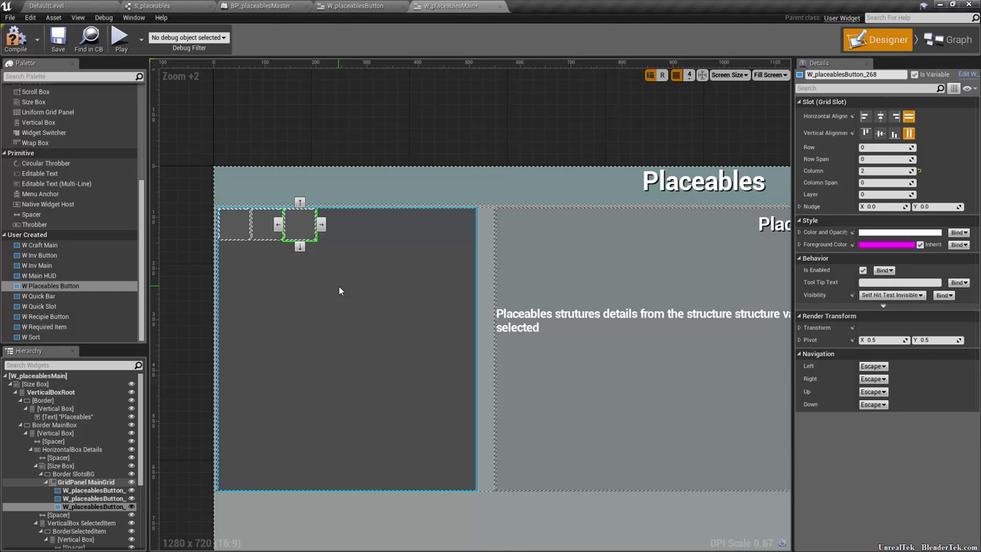
Delete the three trial placeables buttons from MainGrid.
left_click(378, 295)
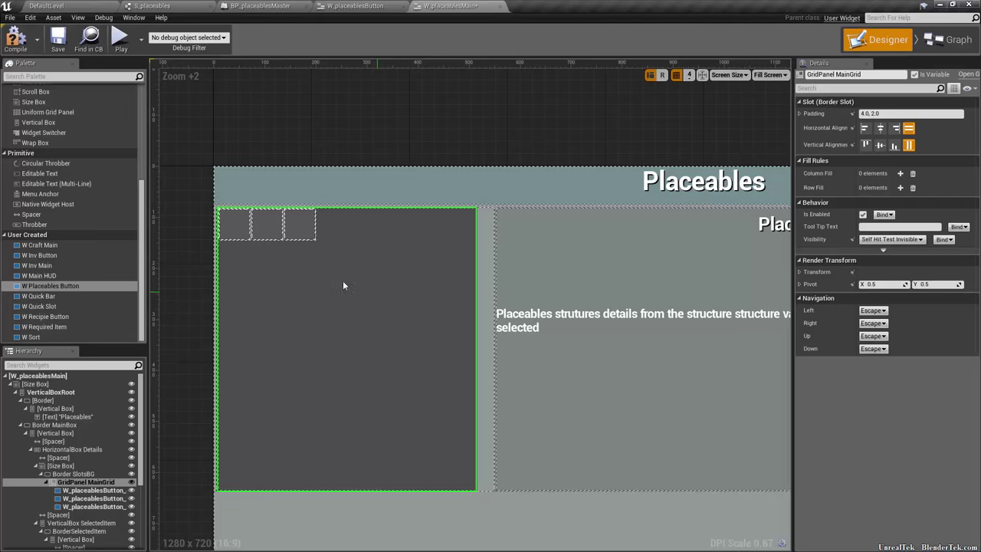
left_click(306, 226)
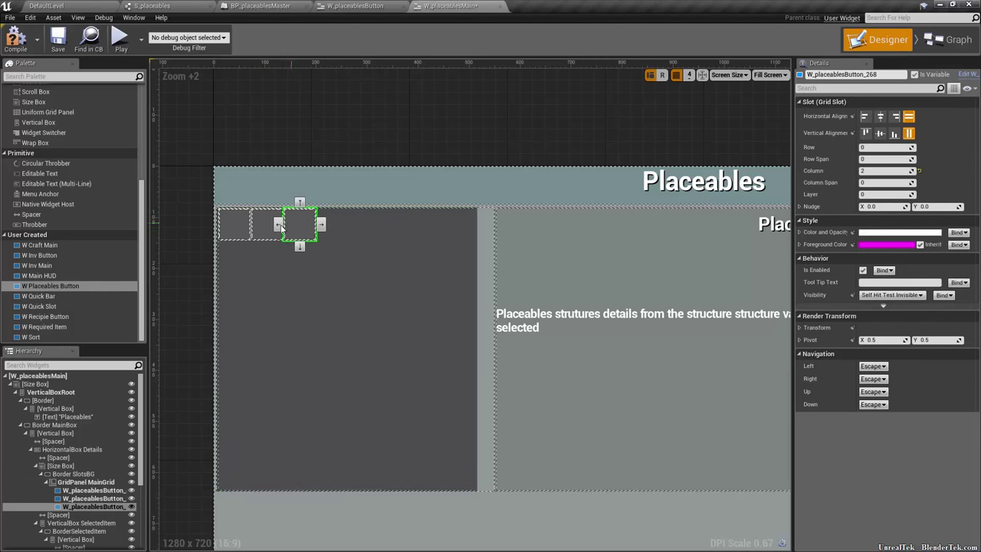
left_click_drag(300, 224, 257, 227)
key("Delete")
scroll(331, 285, "down", 4)
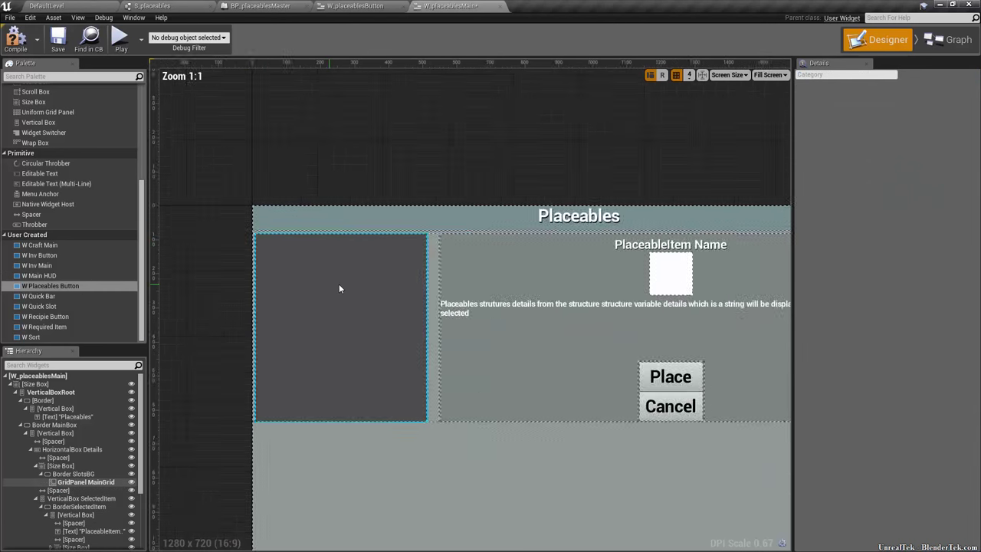
scroll(483, 253, "up", 3)
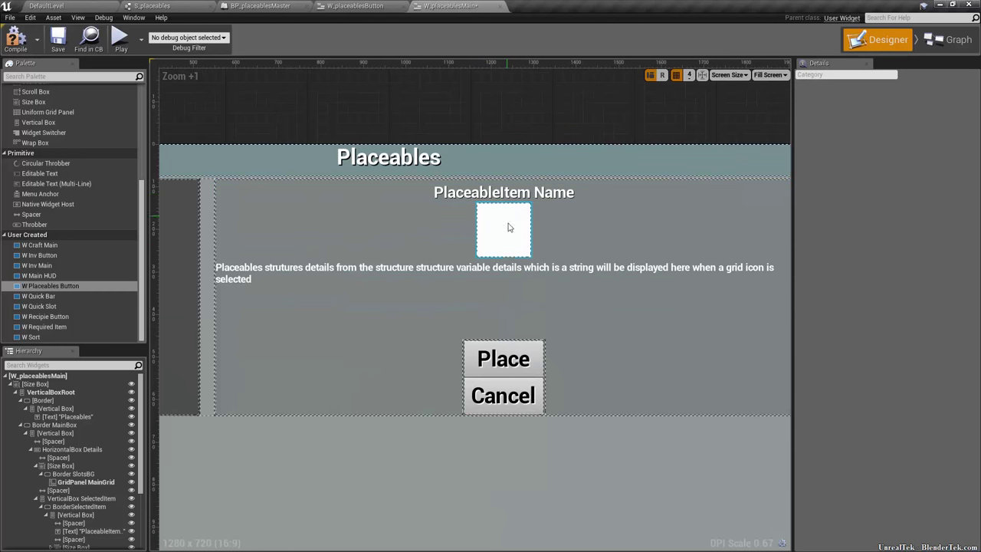
right_click_drag(510, 280, 682, 346)
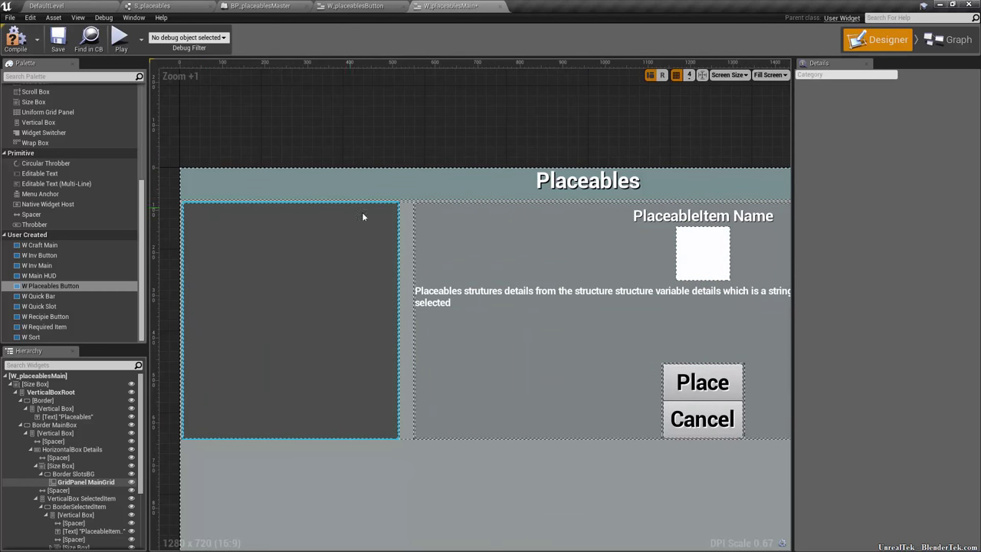
right_click_drag(705, 365, 534, 272)
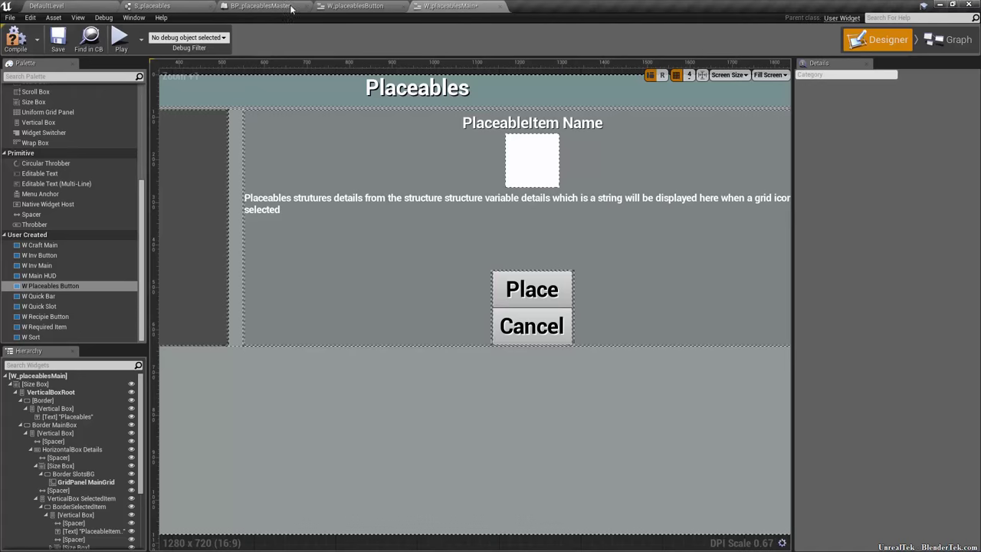
left_click(259, 9)
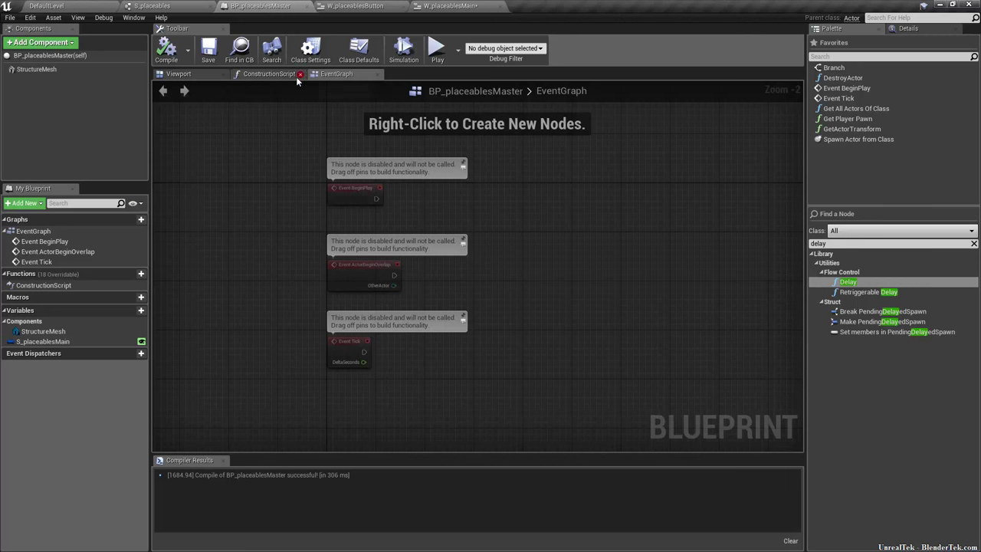
Place a trial BP_Box from the Actor/Items/Items folder on the floor in DefaultLevel, then delete it.
left_click(89, 6)
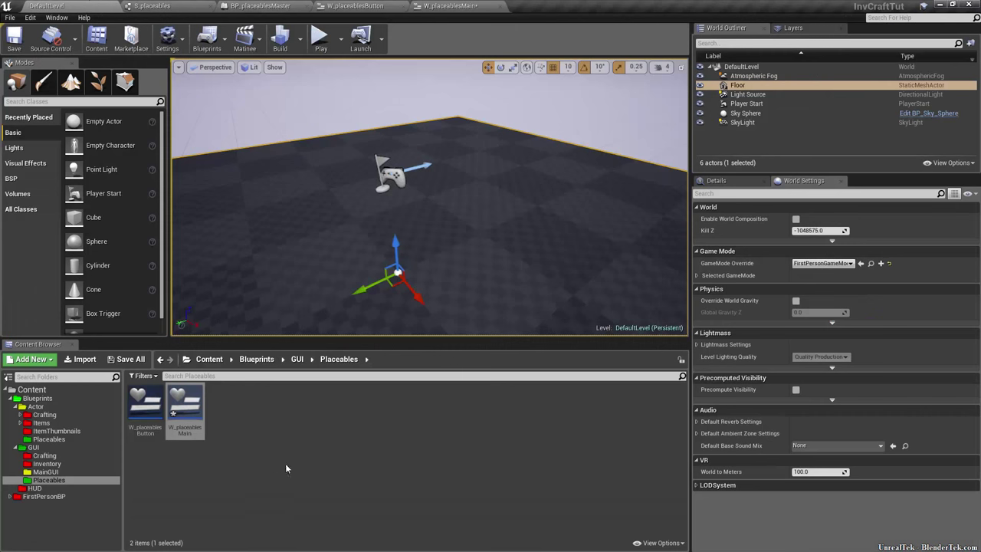
left_click(274, 439)
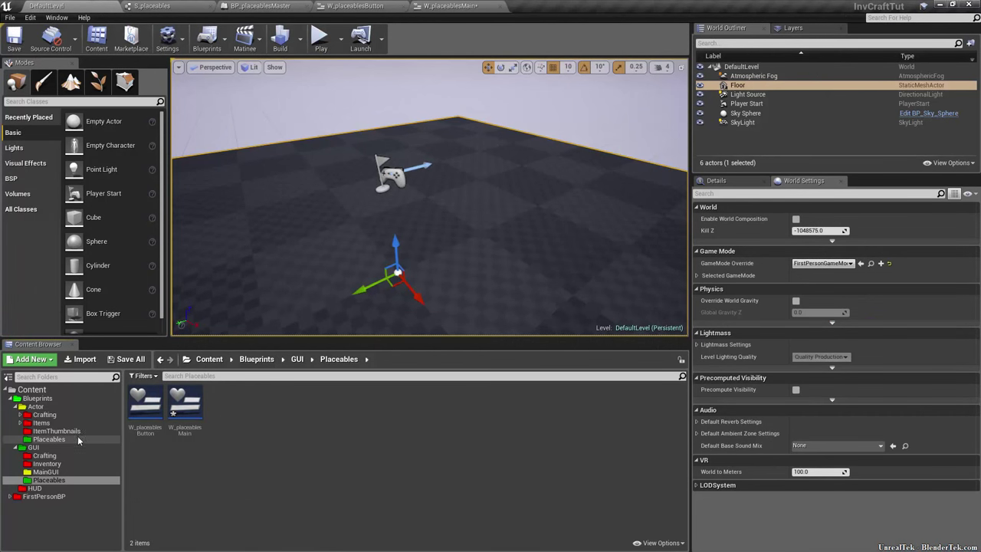
left_click(66, 416)
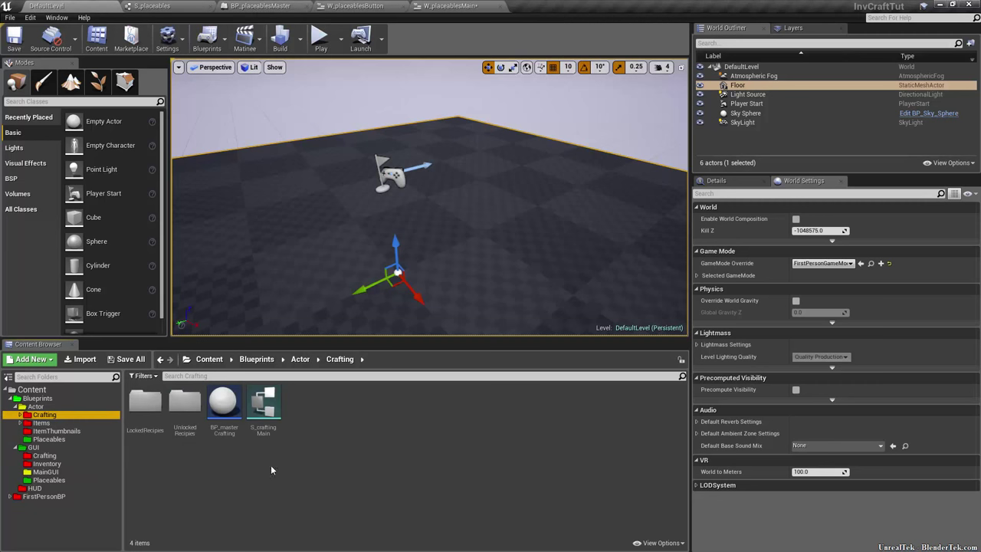
left_click(72, 423)
left_click(129, 426)
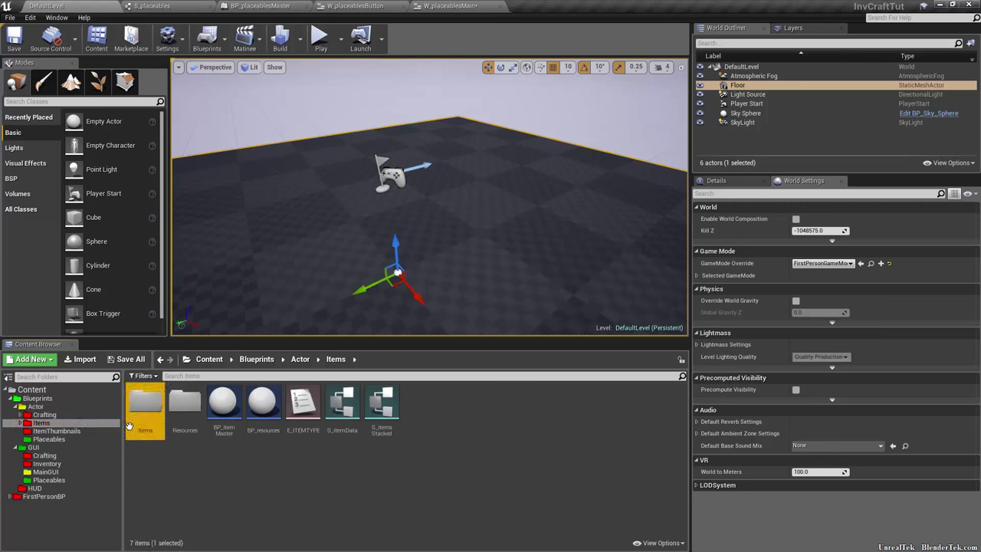
double_click(129, 425)
left_click_drag(145, 405, 393, 276)
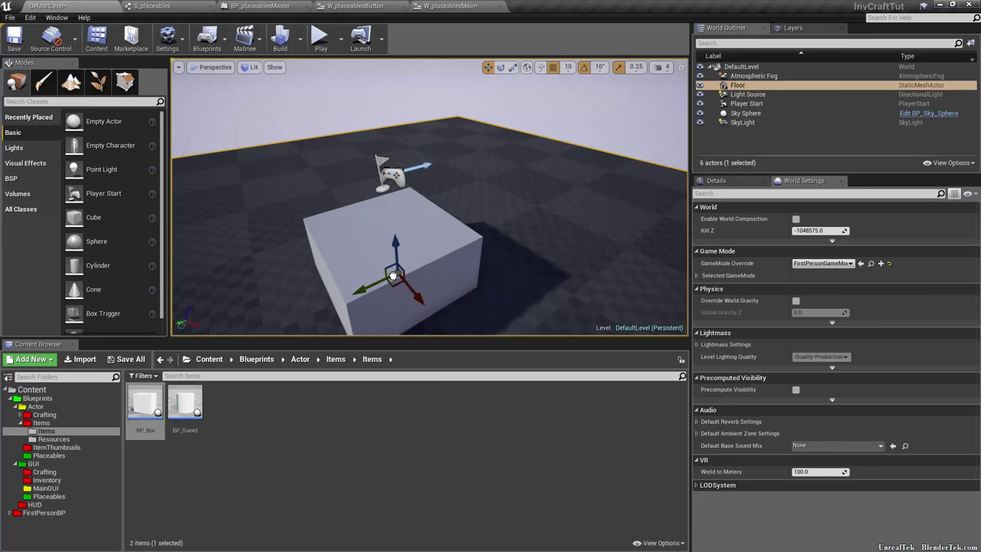
left_click_drag(394, 276, 482, 201)
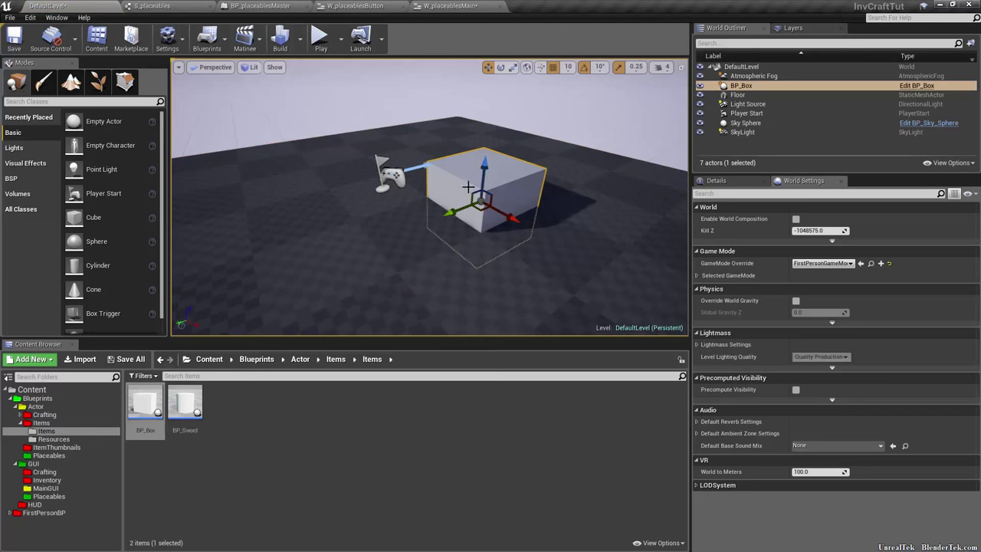
key("Delete")
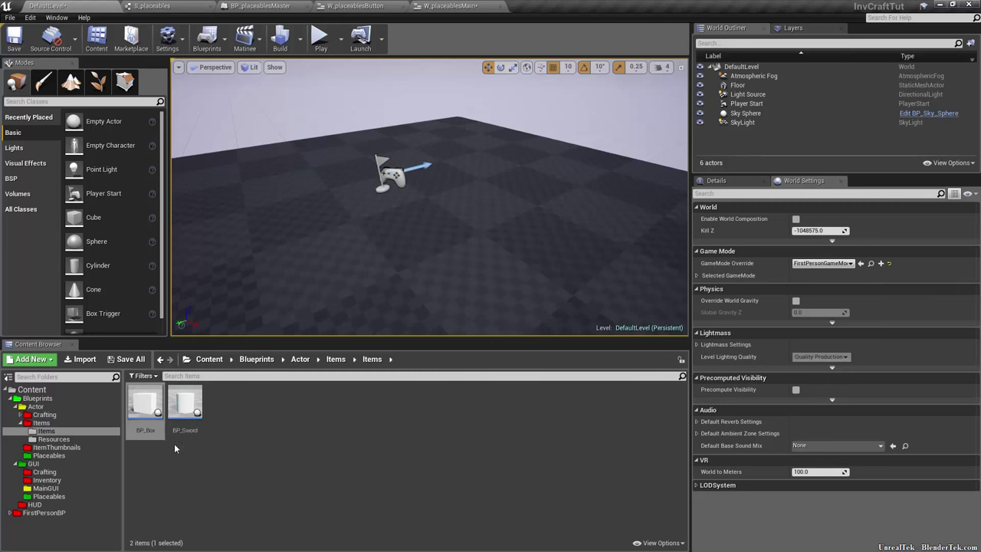
Create a new Blueprint Interface asset in the Blueprints/Actor/Placeables folder.
left_click(64, 415)
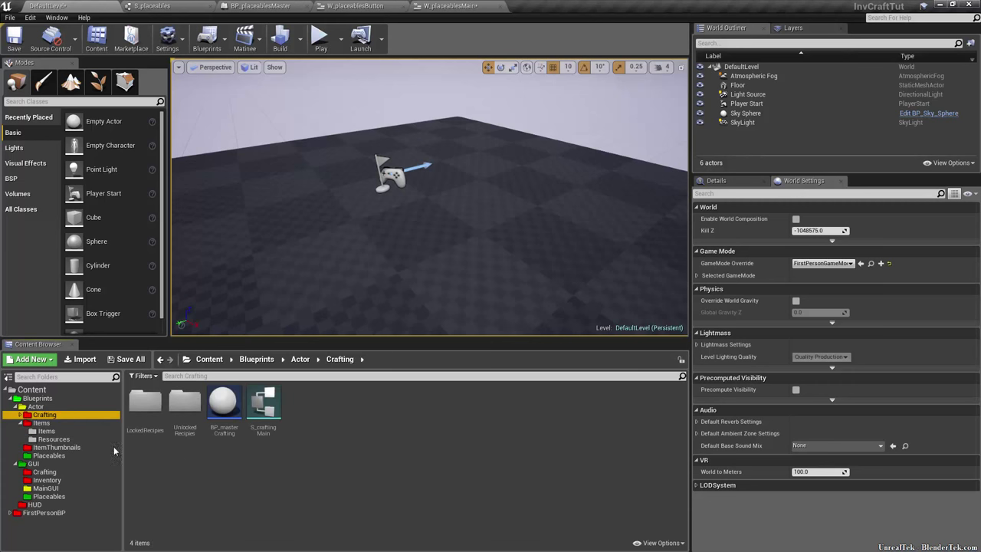
left_click(20, 424)
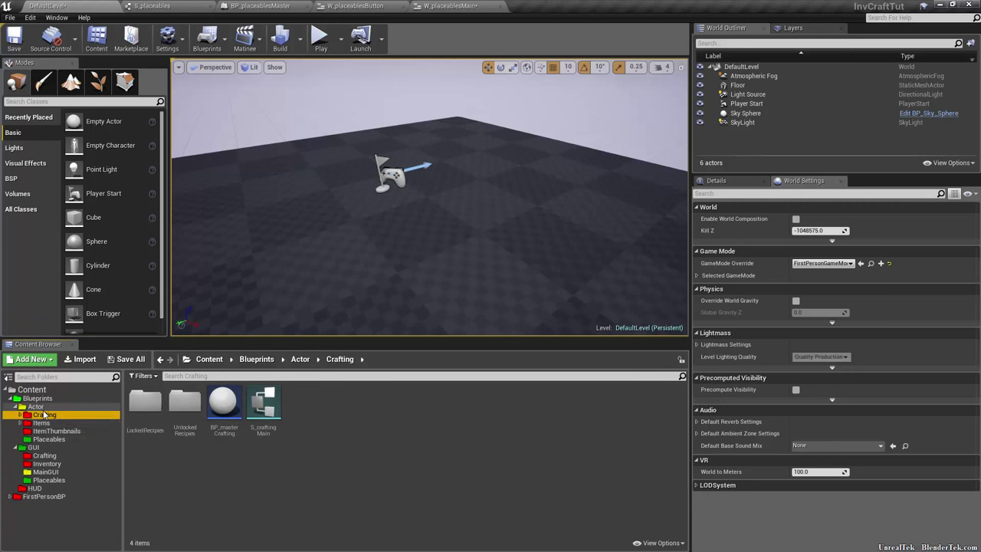
left_click(54, 439)
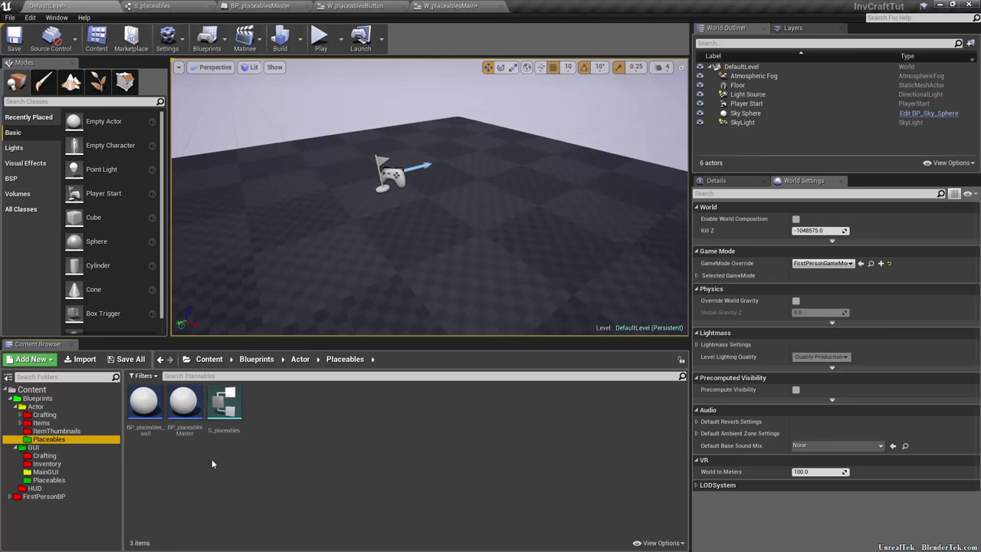
right_click(308, 431)
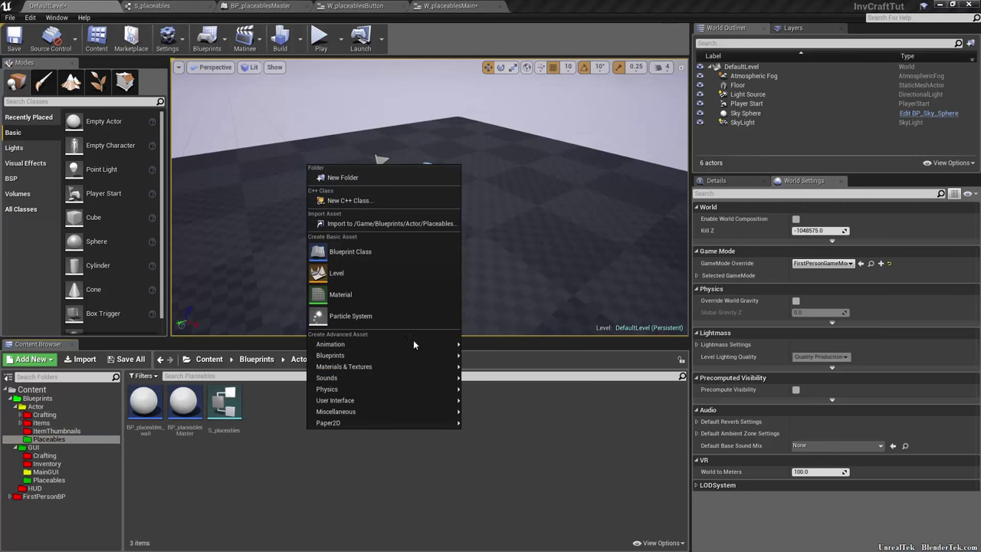
mouse_move(429, 355)
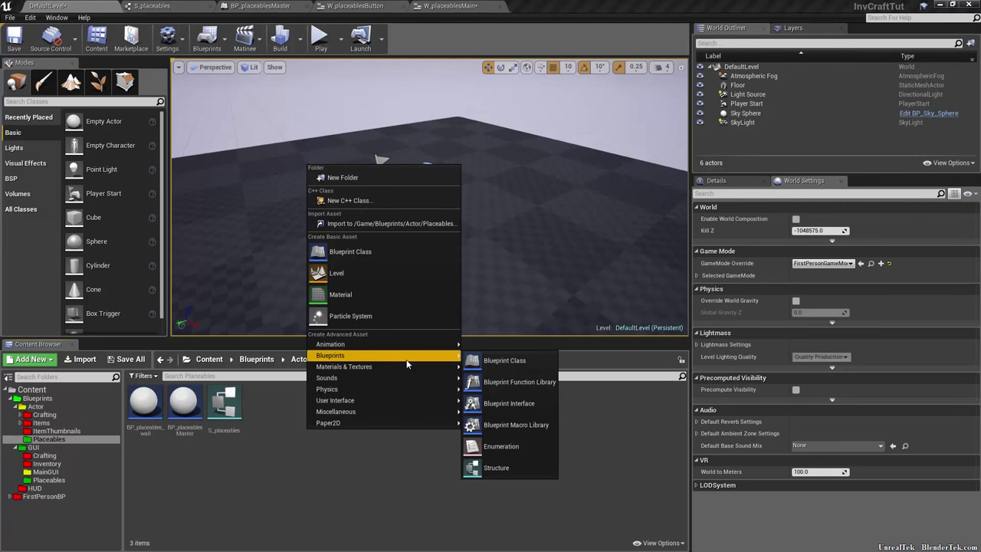
left_click(535, 412)
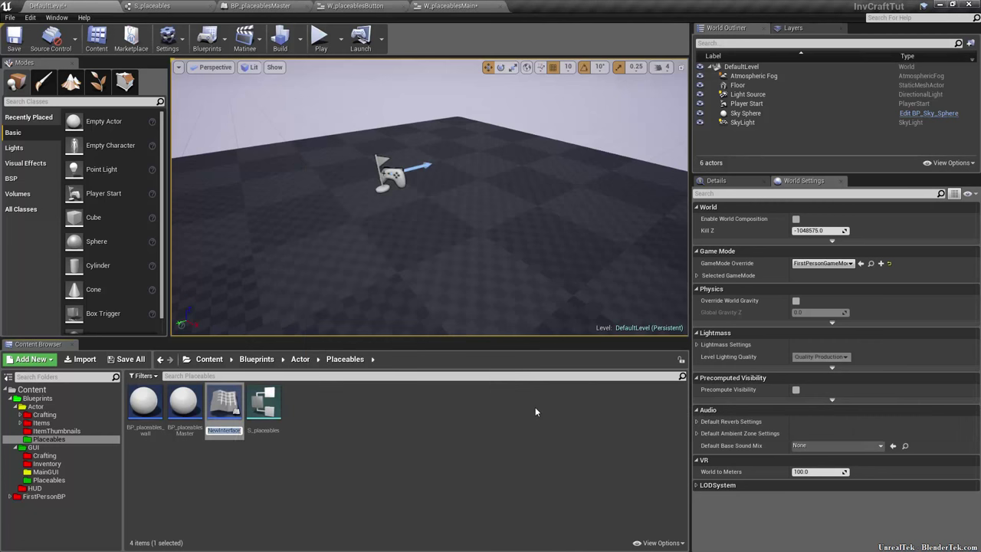
Name the new Blueprint Interface BPI_PlaceStructure and open it.
type("BPI_(")
key("BackSpace")
type("(ace")
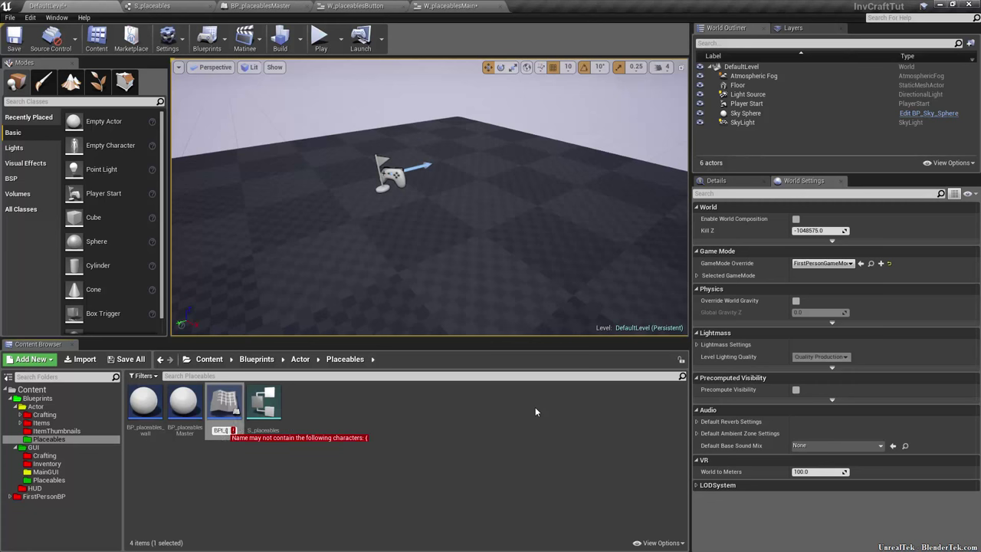
key("BackSpace")
key("BackSpace")
key("BackSpace")
key("BackSpace")
type("Place")
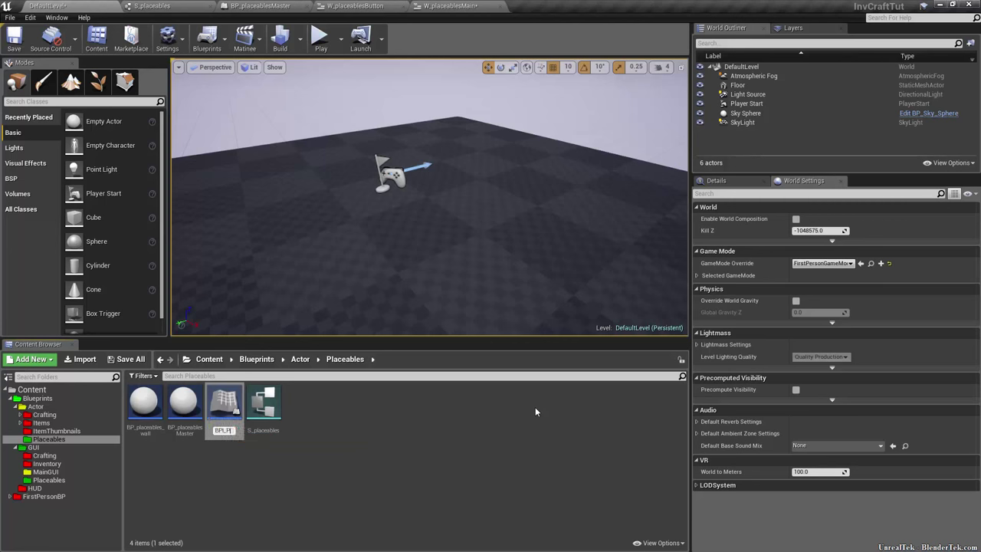
type("Structure")
key("Return")
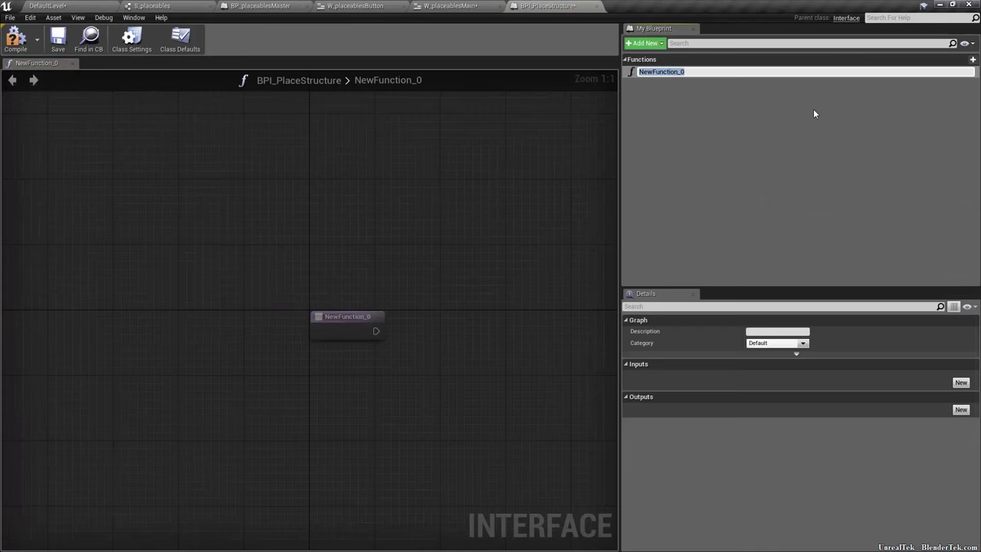
Name the new interface function GridSnap and give it an Integer input named snapSize.
type("GridSnap")
key("Return")
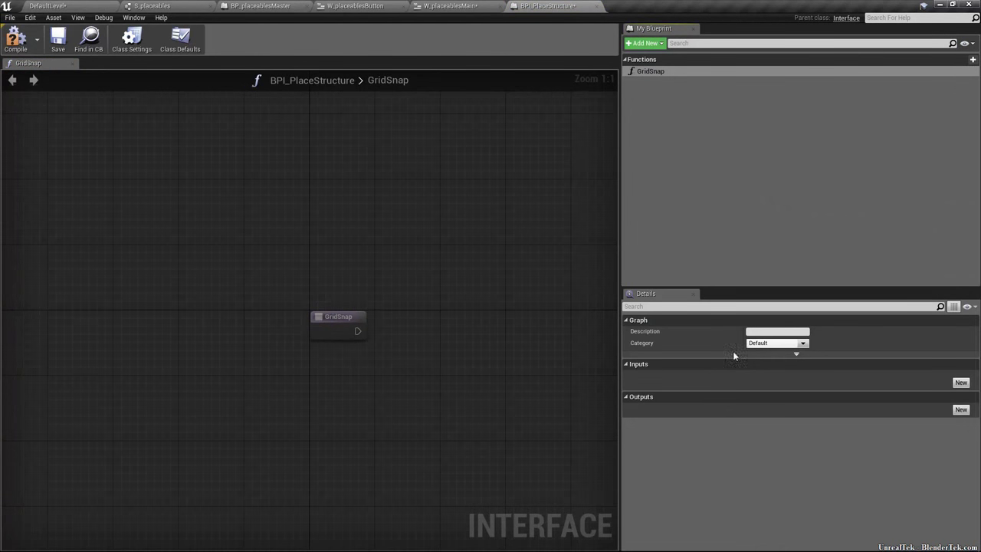
left_click(961, 382)
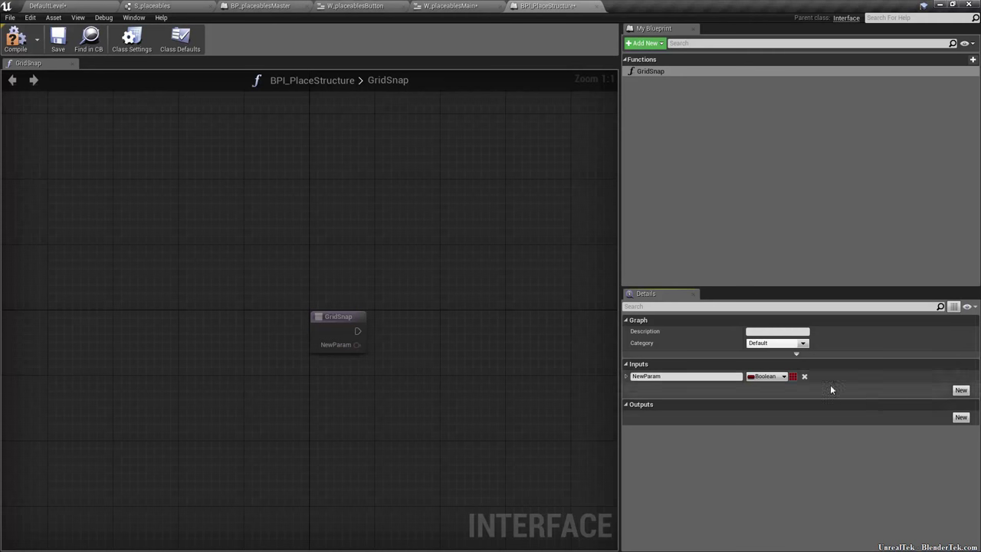
left_click(766, 376)
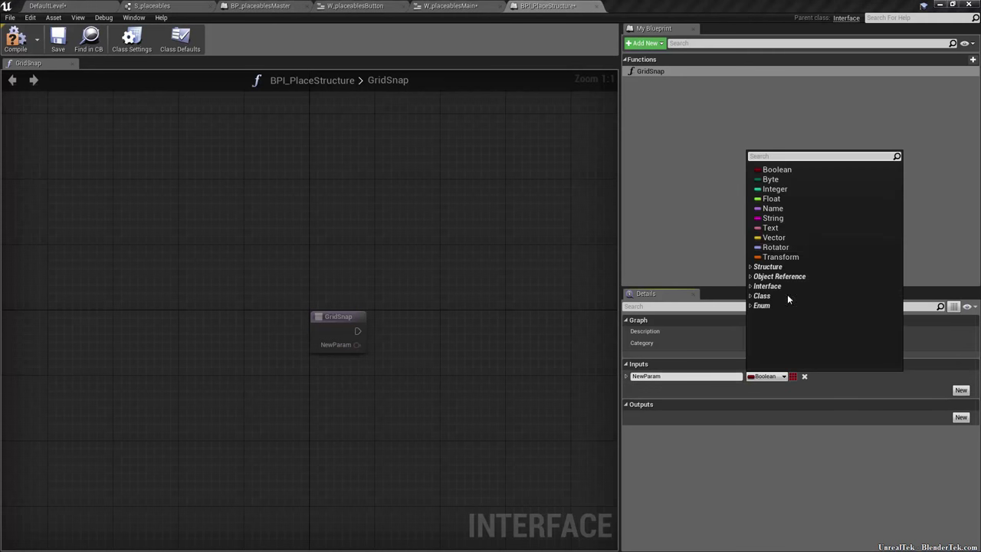
left_click(797, 189)
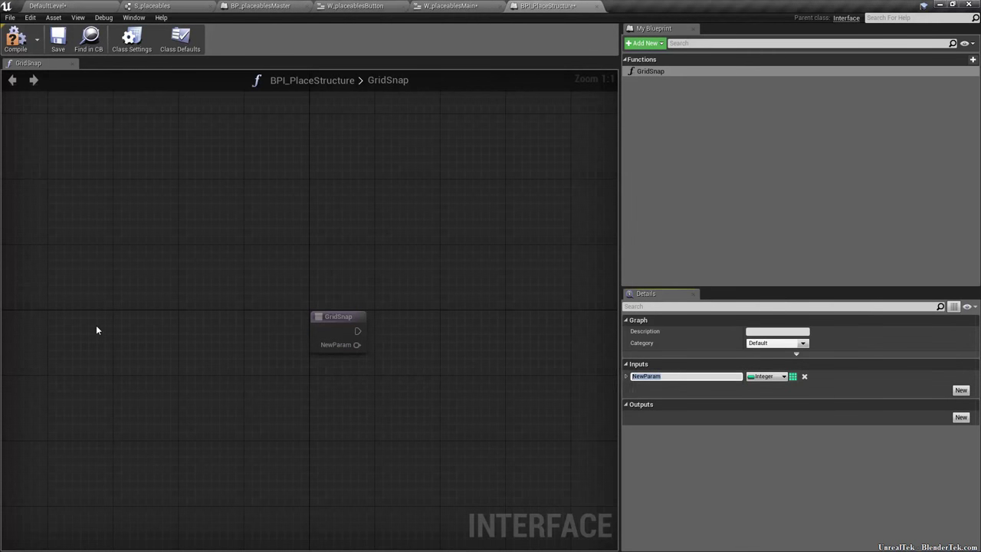
type("snapSize")
key("Return")
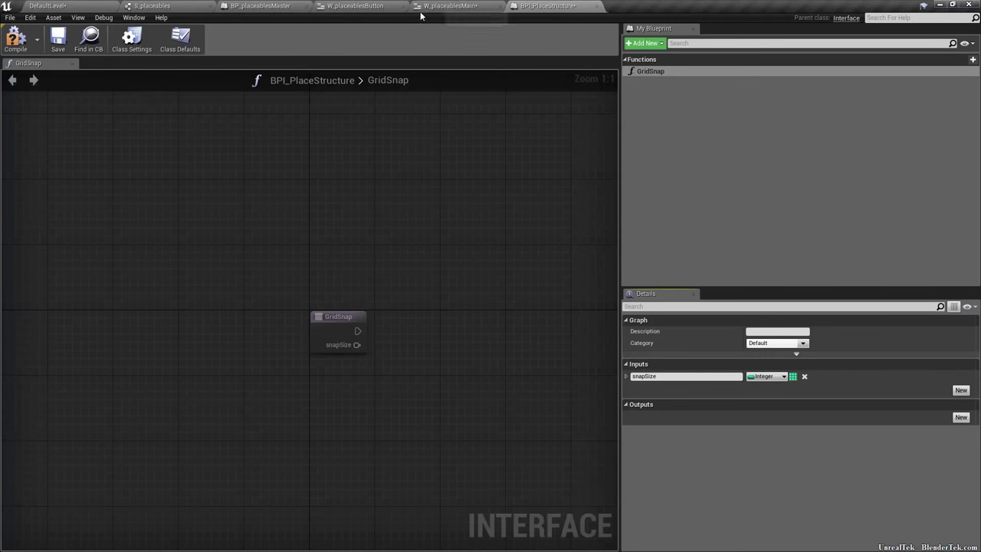
Compile and save the BPI_PlaceStructure interface and close its editor.
left_click(15, 39)
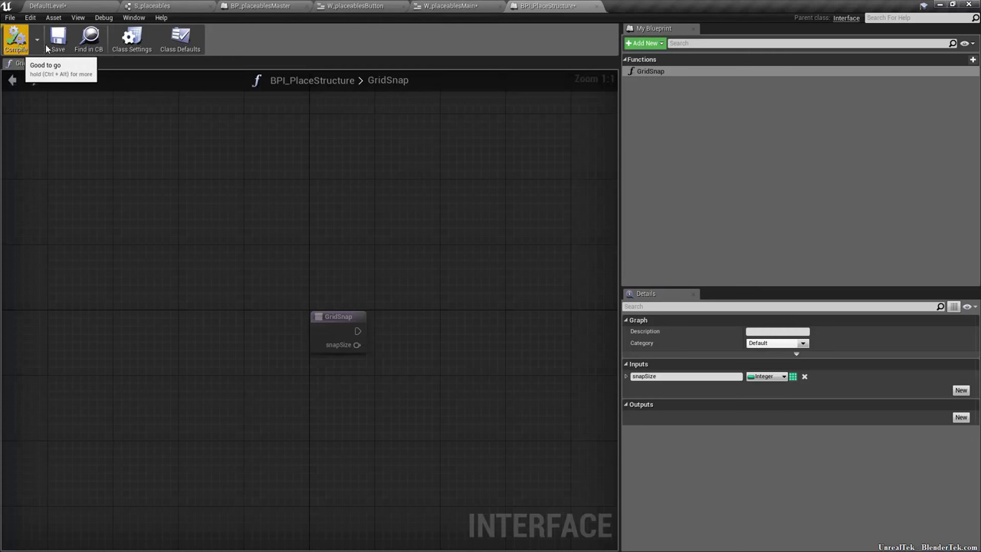
left_click(55, 38)
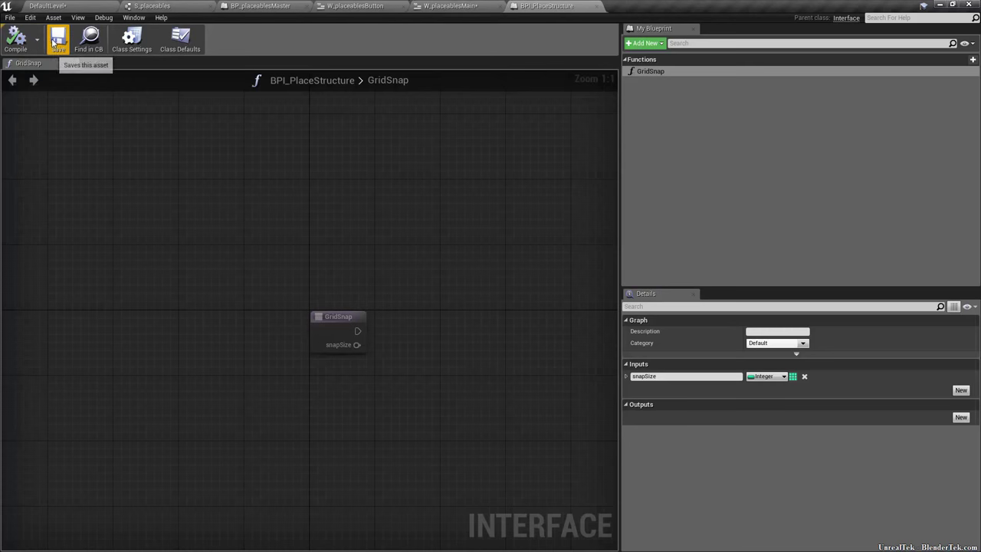
left_click(598, 6)
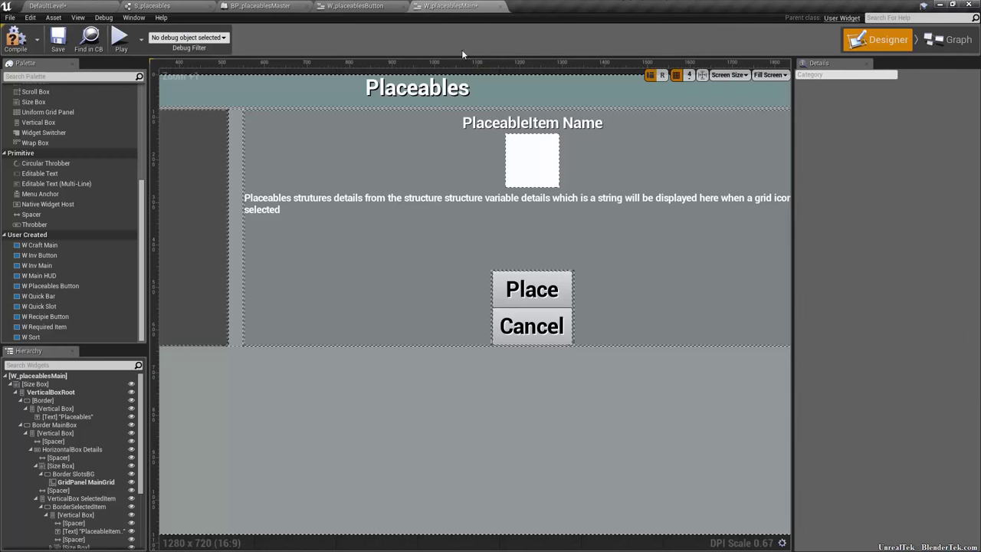
Compile and save the W_placeablesMain widget and switch to the W_placeablesButton widget.
left_click(58, 39)
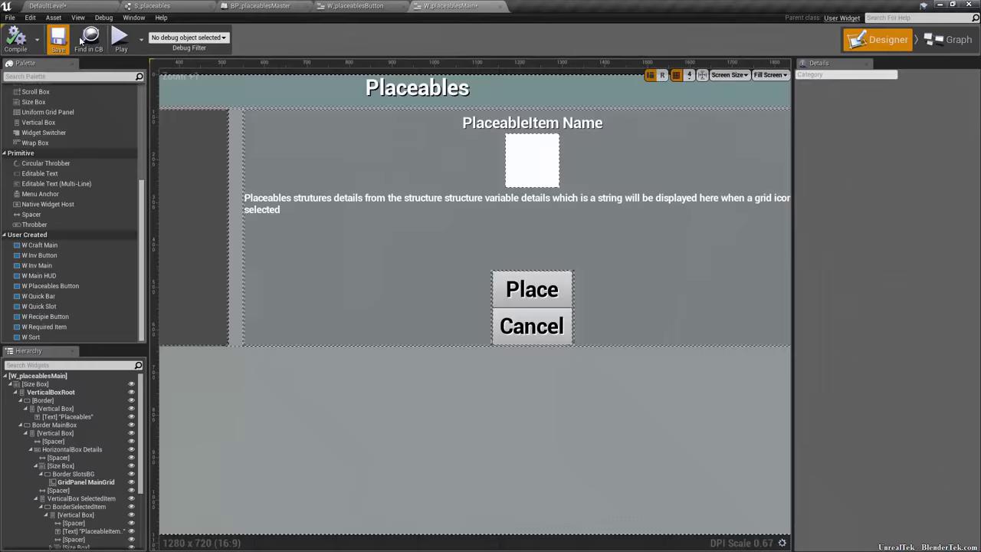
left_click(350, 6)
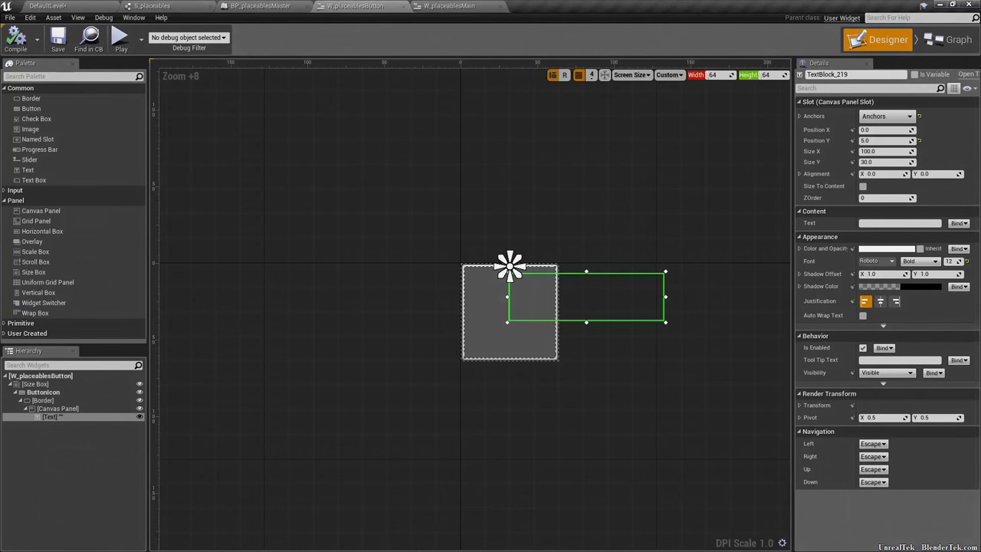